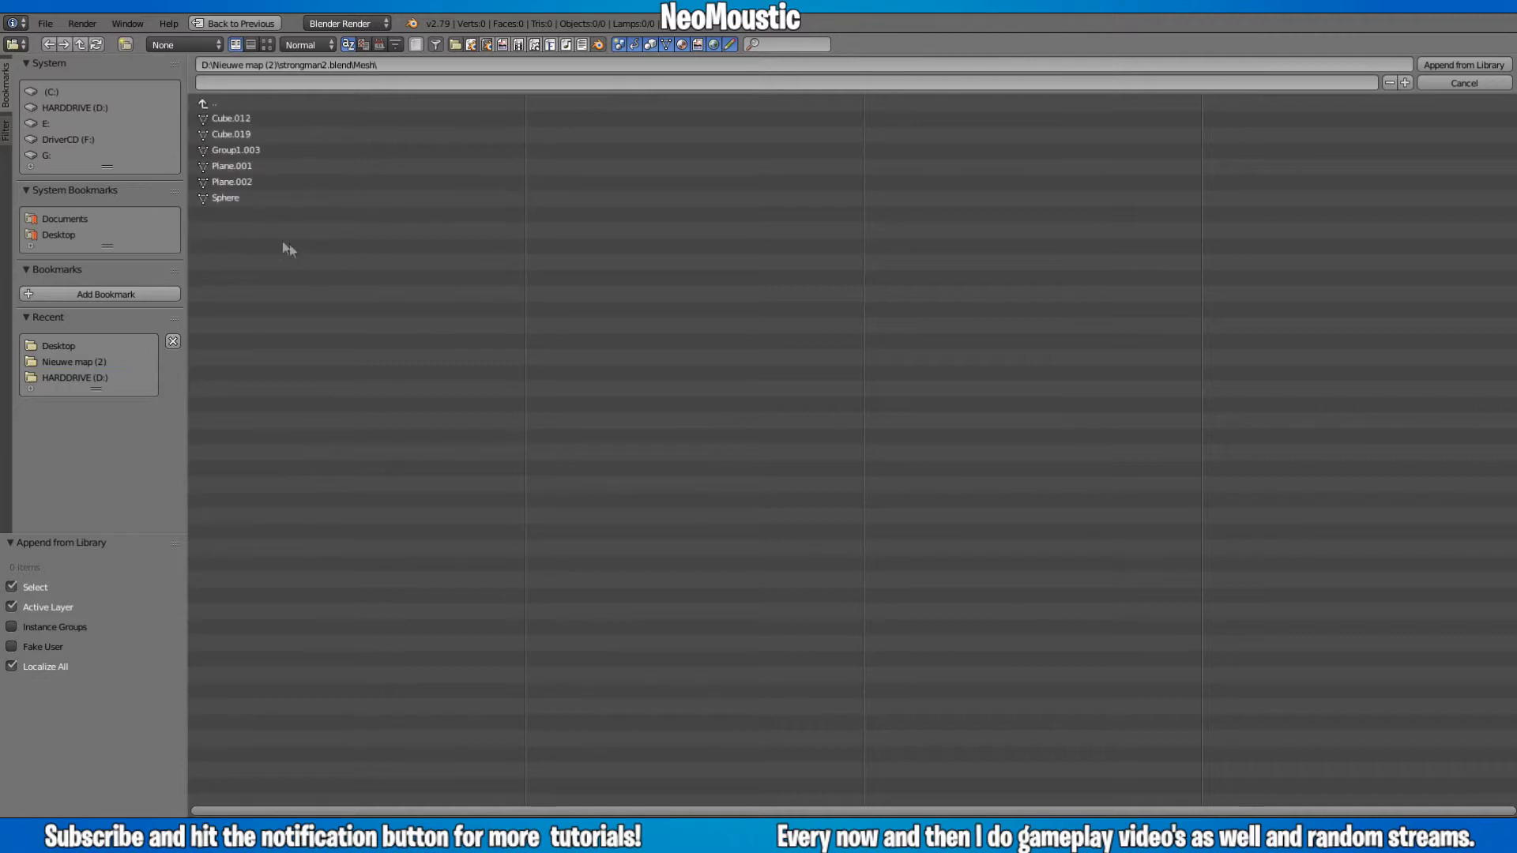
- Append the objects Plane.001 and Plane from the Object folder of strongman2.blend
{"action": "left_click", "coordinate": [245, 215]}
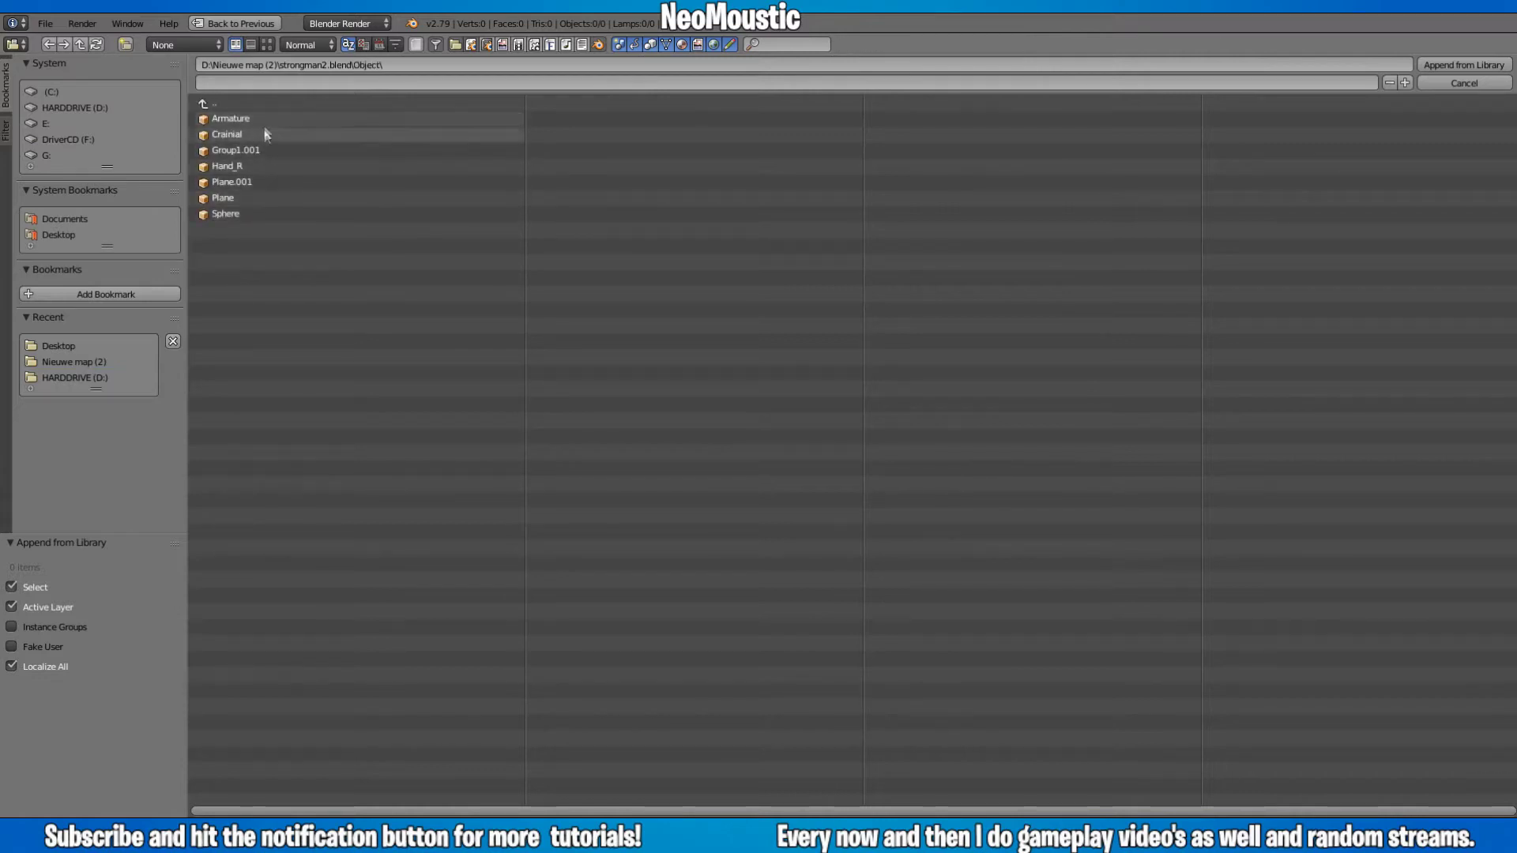
{"action": "left_click", "coordinate": [244, 184]}
{"action": "left_click", "coordinate": [239, 201], "text": "shift"}
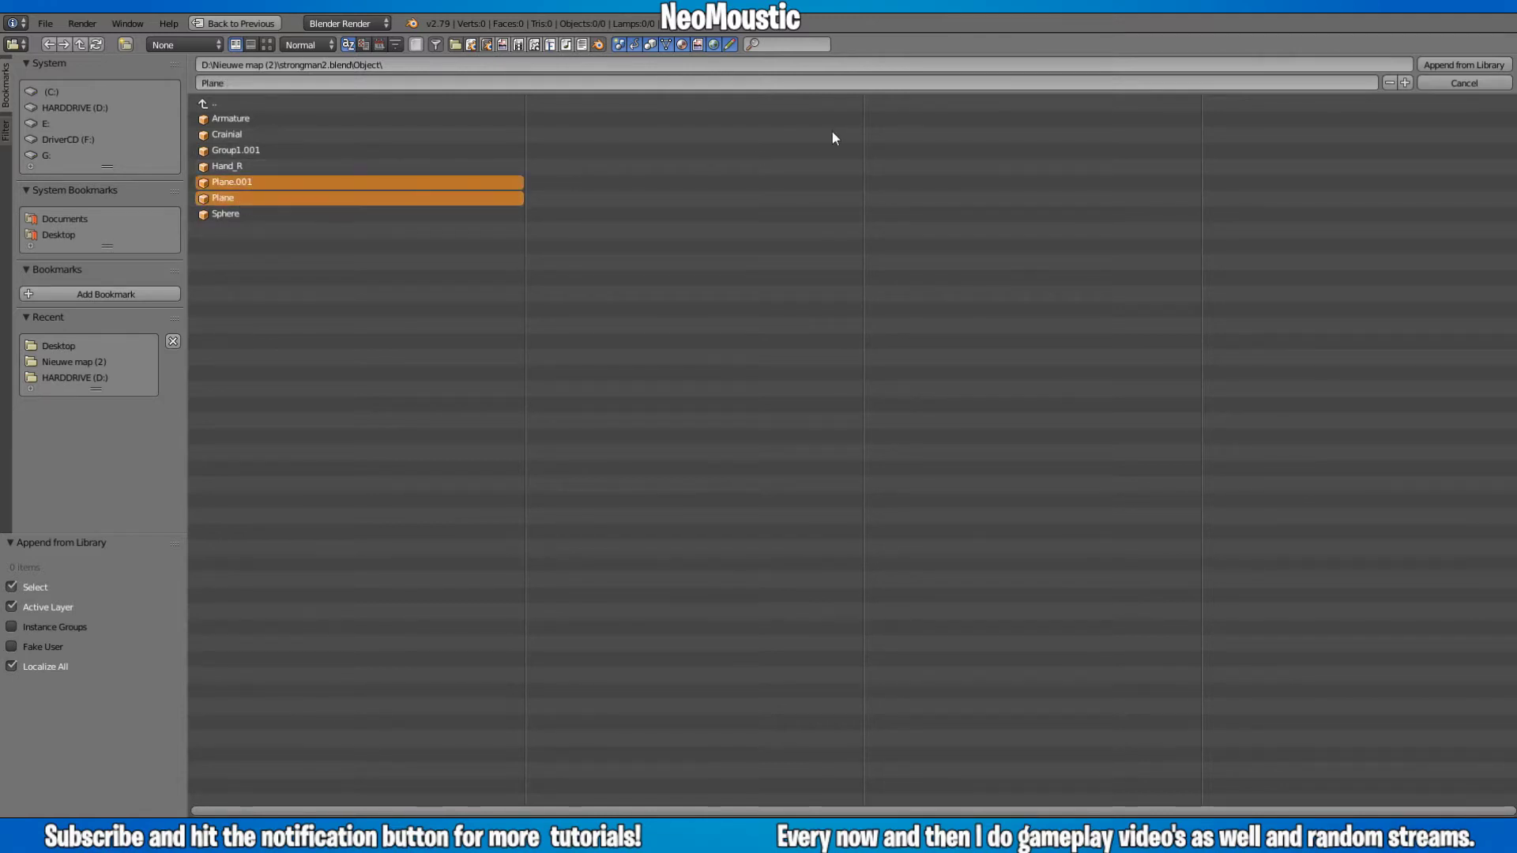
{"action": "left_click", "coordinate": [1460, 65]}
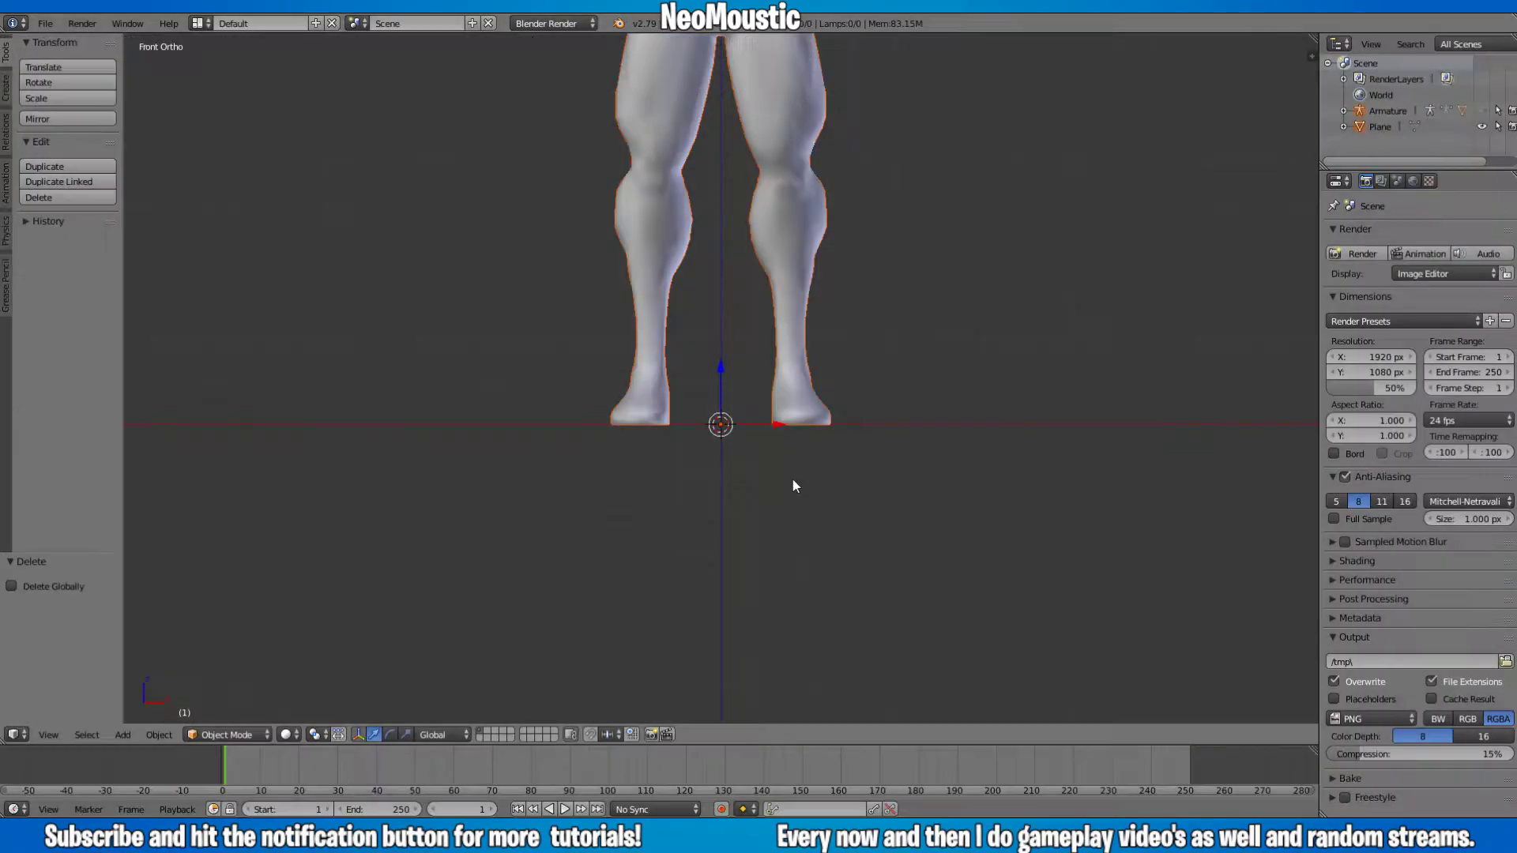
- Examine the appended human figure from an angle and from the front, including the head and the whole body
{"action": "scroll", "coordinate": [832, 403], "scroll_direction": "down", "scroll_amount": 9}
{"action": "middle_click_drag", "start_coordinate": [834, 401], "coordinate": [730, 354]}
{"action": "scroll", "coordinate": [730, 354], "scroll_direction": "up", "scroll_amount": 4}
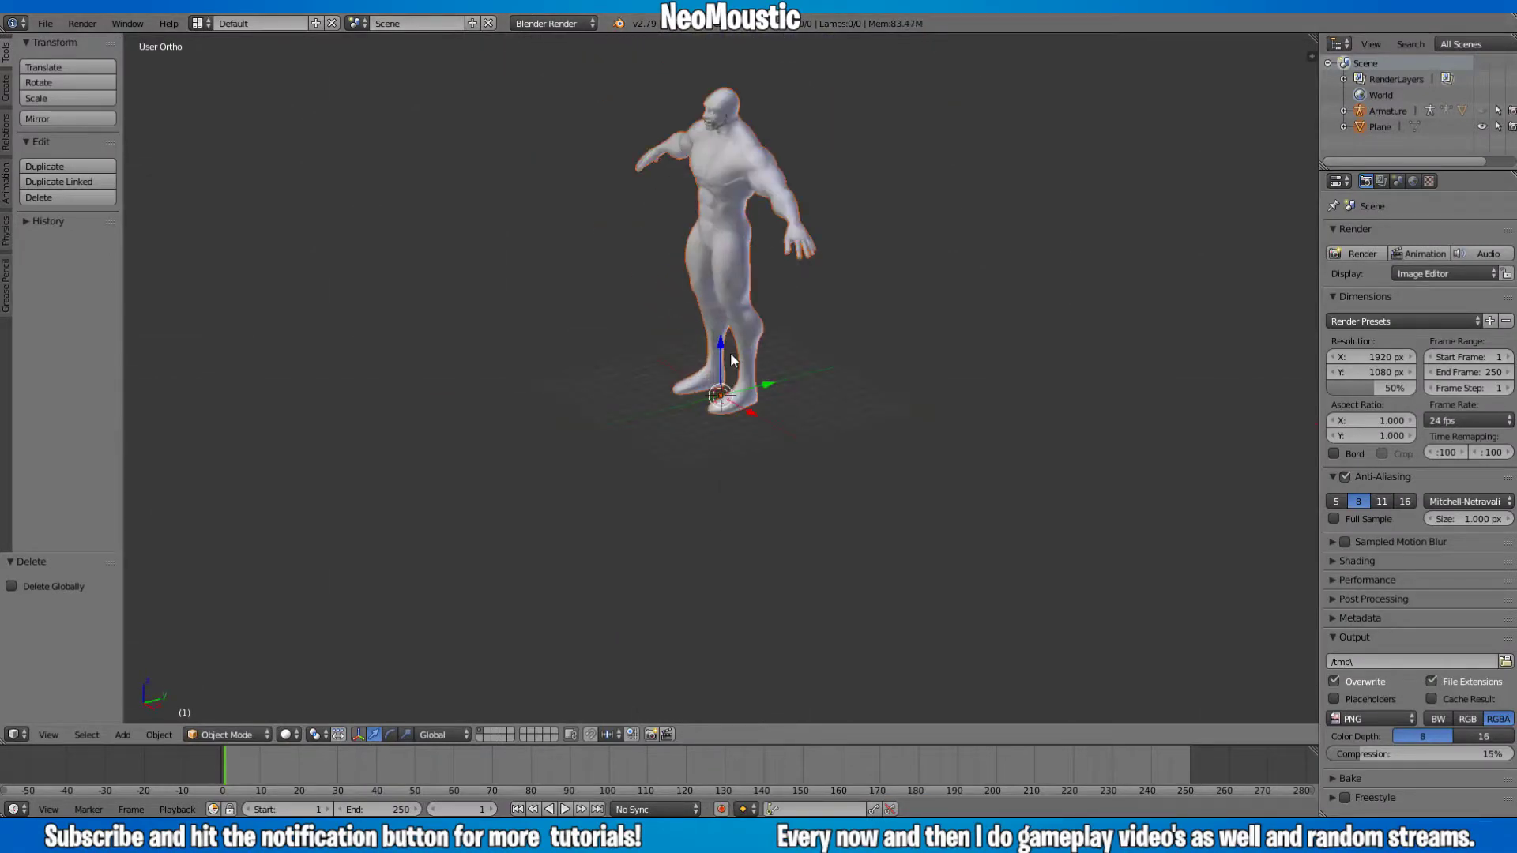
{"action": "key", "text": "KP_1"}
{"action": "scroll", "coordinate": [730, 354], "scroll_direction": "up", "scroll_amount": 5}
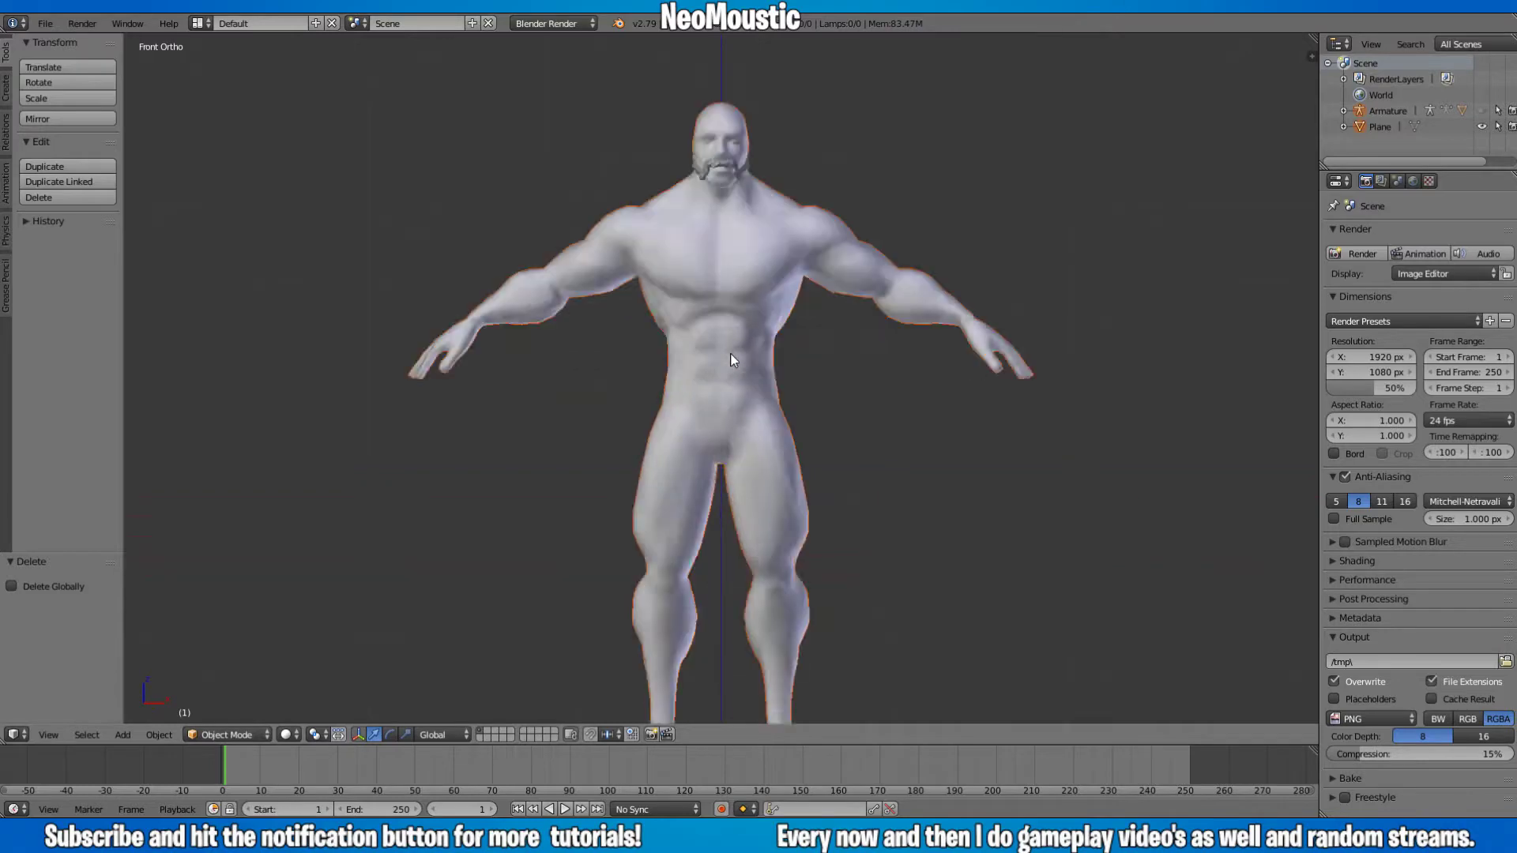
{"action": "scroll", "coordinate": [730, 353], "scroll_direction": "up", "scroll_amount": 3}
{"action": "scroll", "coordinate": [725, 349], "scroll_direction": "up", "scroll_amount": 17, "text": "shift"}
{"action": "scroll", "coordinate": [725, 353], "scroll_direction": "up", "scroll_amount": 5}
{"action": "mouse_move", "coordinate": [842, 364]}
{"action": "middle_mouse_down"}
{"action": "mouse_move", "coordinate": [751, 358]}
{"action": "mouse_move", "coordinate": [813, 361]}
{"action": "middle_mouse_up"}
{"action": "scroll", "coordinate": [813, 360], "scroll_direction": "down", "scroll_amount": 8}
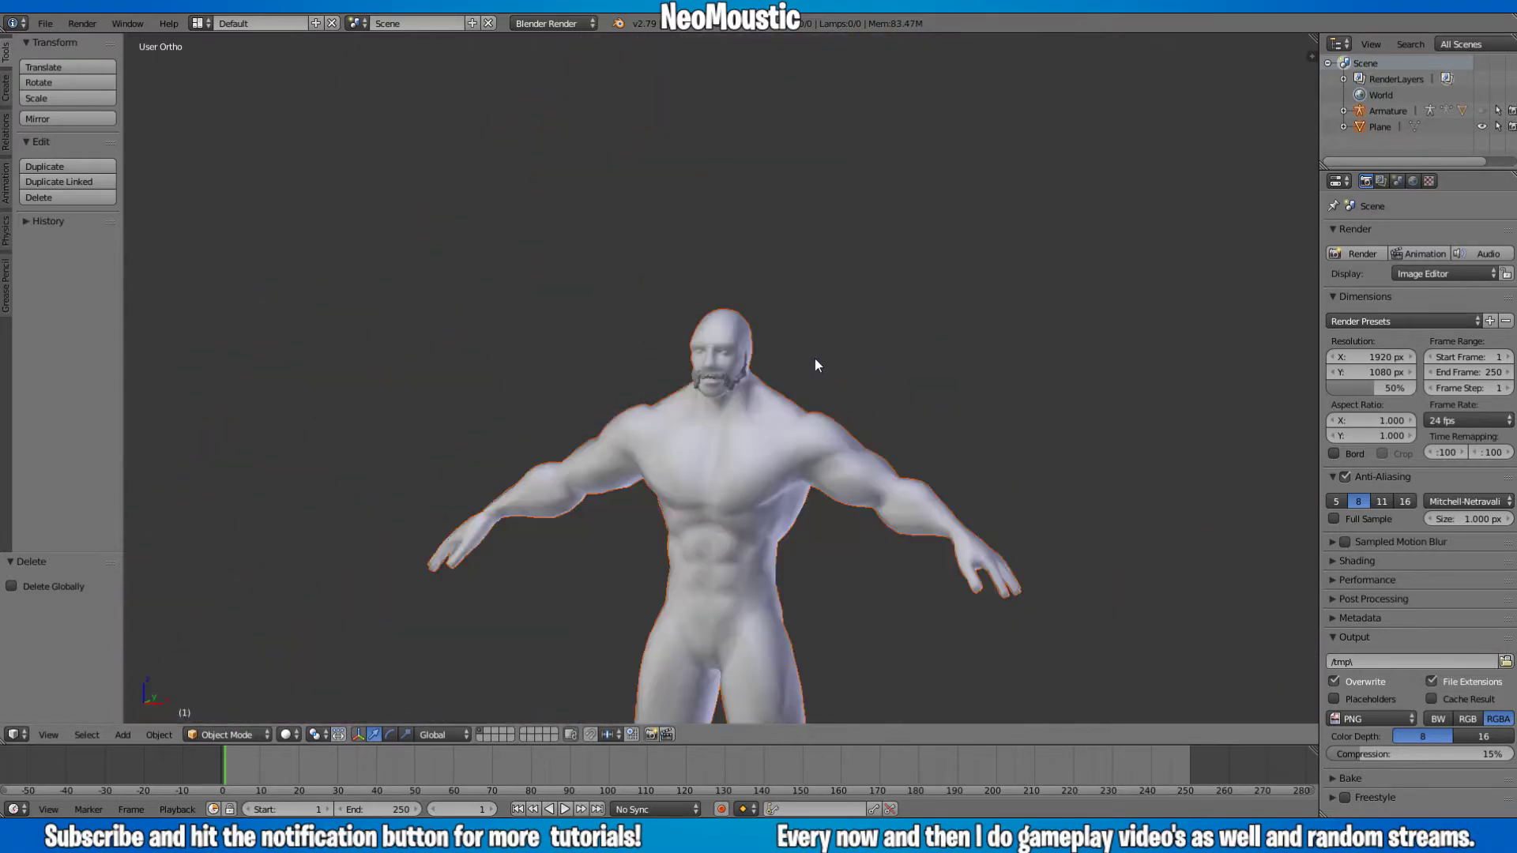
{"action": "scroll", "coordinate": [815, 359], "scroll_direction": "down", "scroll_amount": 2}
{"action": "key", "text": "KP_1"}
{"action": "scroll", "coordinate": [790, 393], "scroll_direction": "down", "scroll_amount": 12, "text": "shift"}
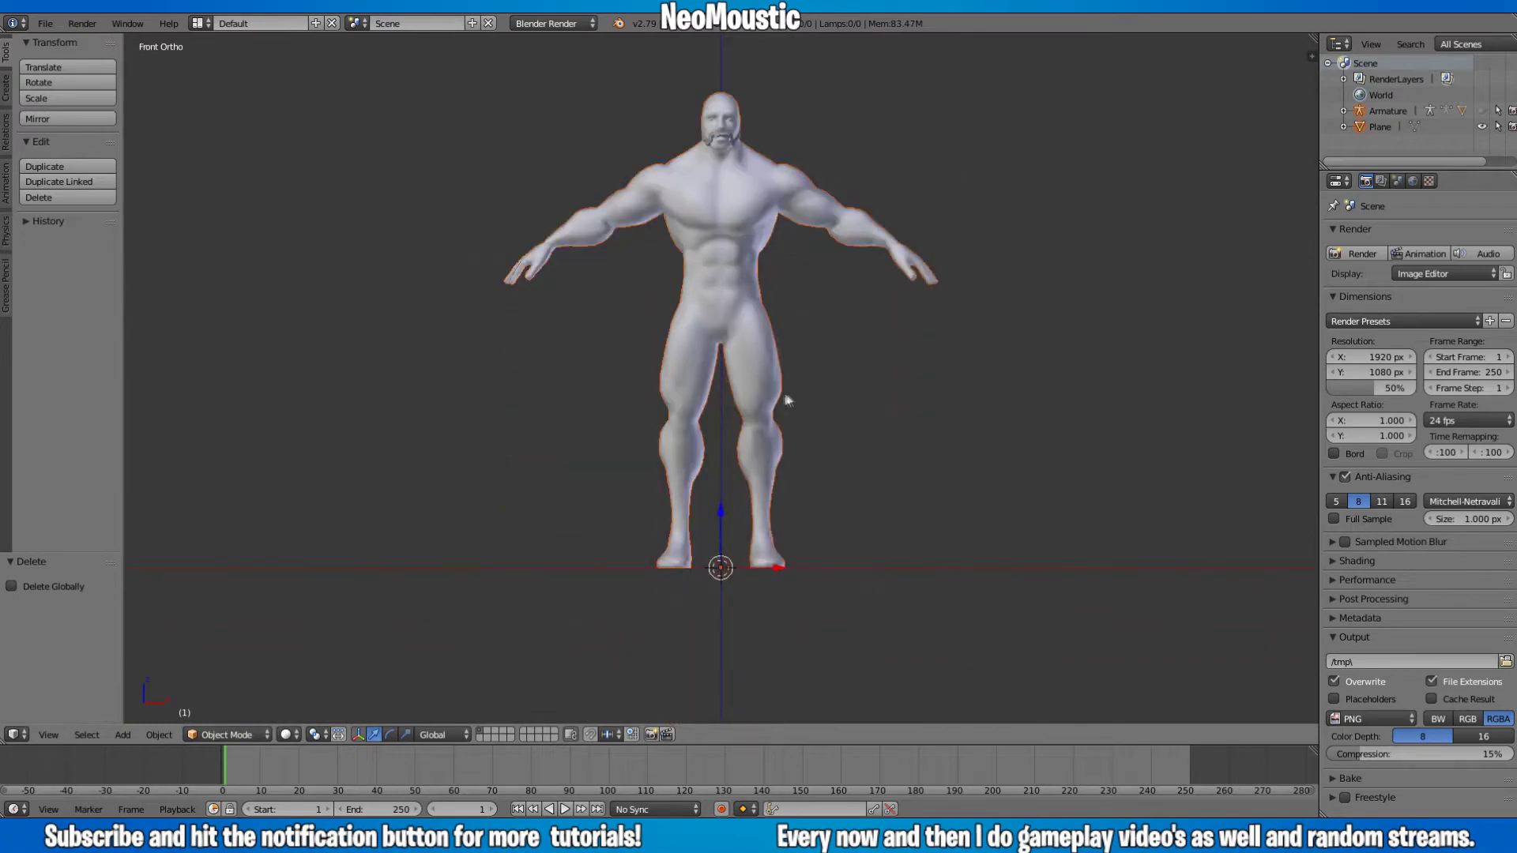
{"action": "scroll", "coordinate": [732, 486], "scroll_direction": "up", "scroll_amount": 1, "text": "shift"}
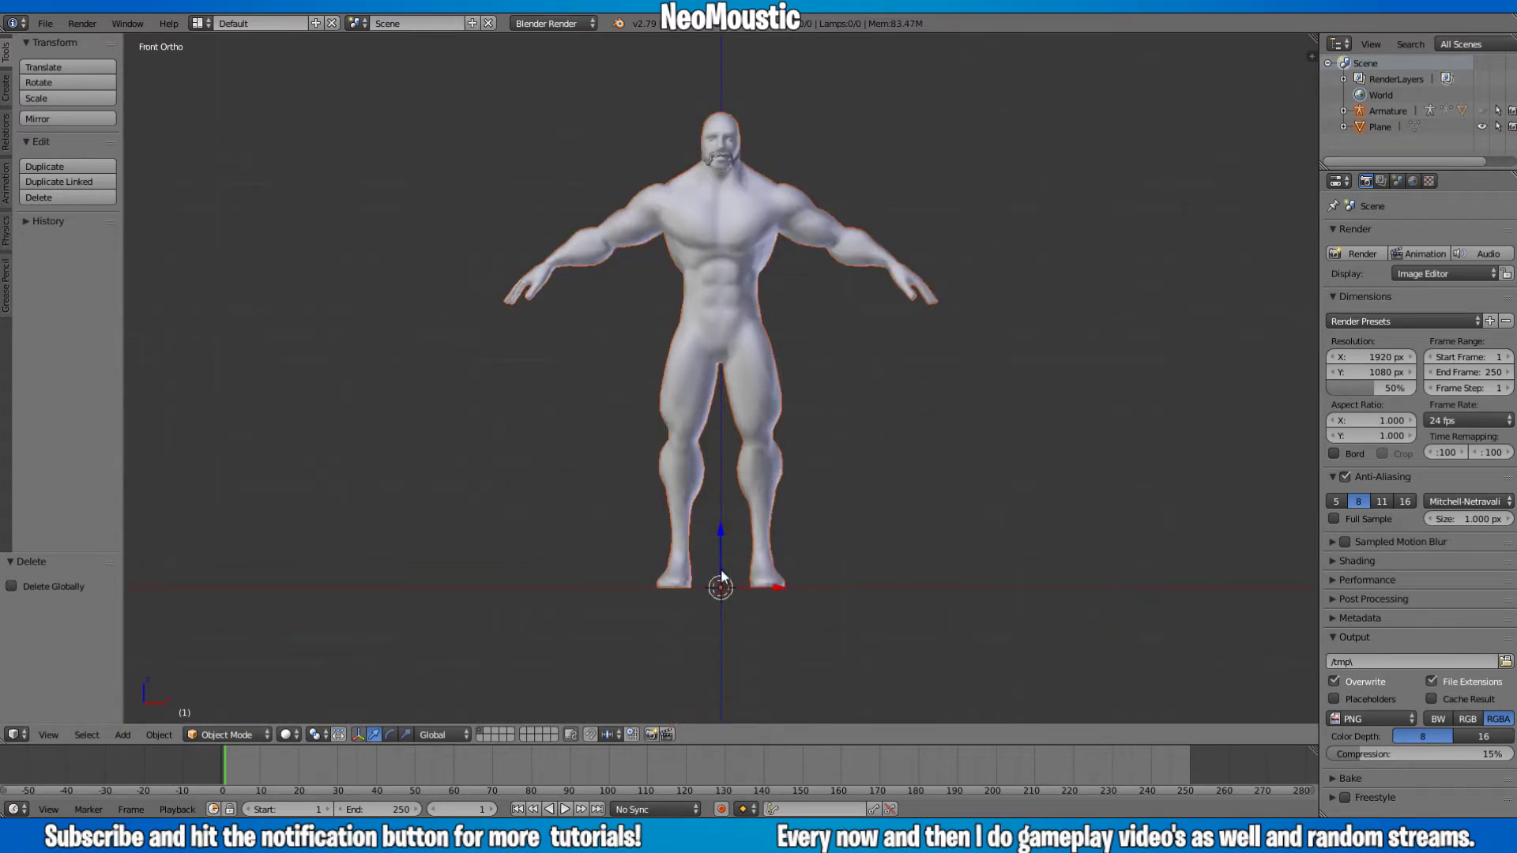
- Add a plane at the origin and rotate its geometry -90° in edit mode, working in the right view, so it stands upright
{"action": "left_click", "coordinate": [5, 87]}
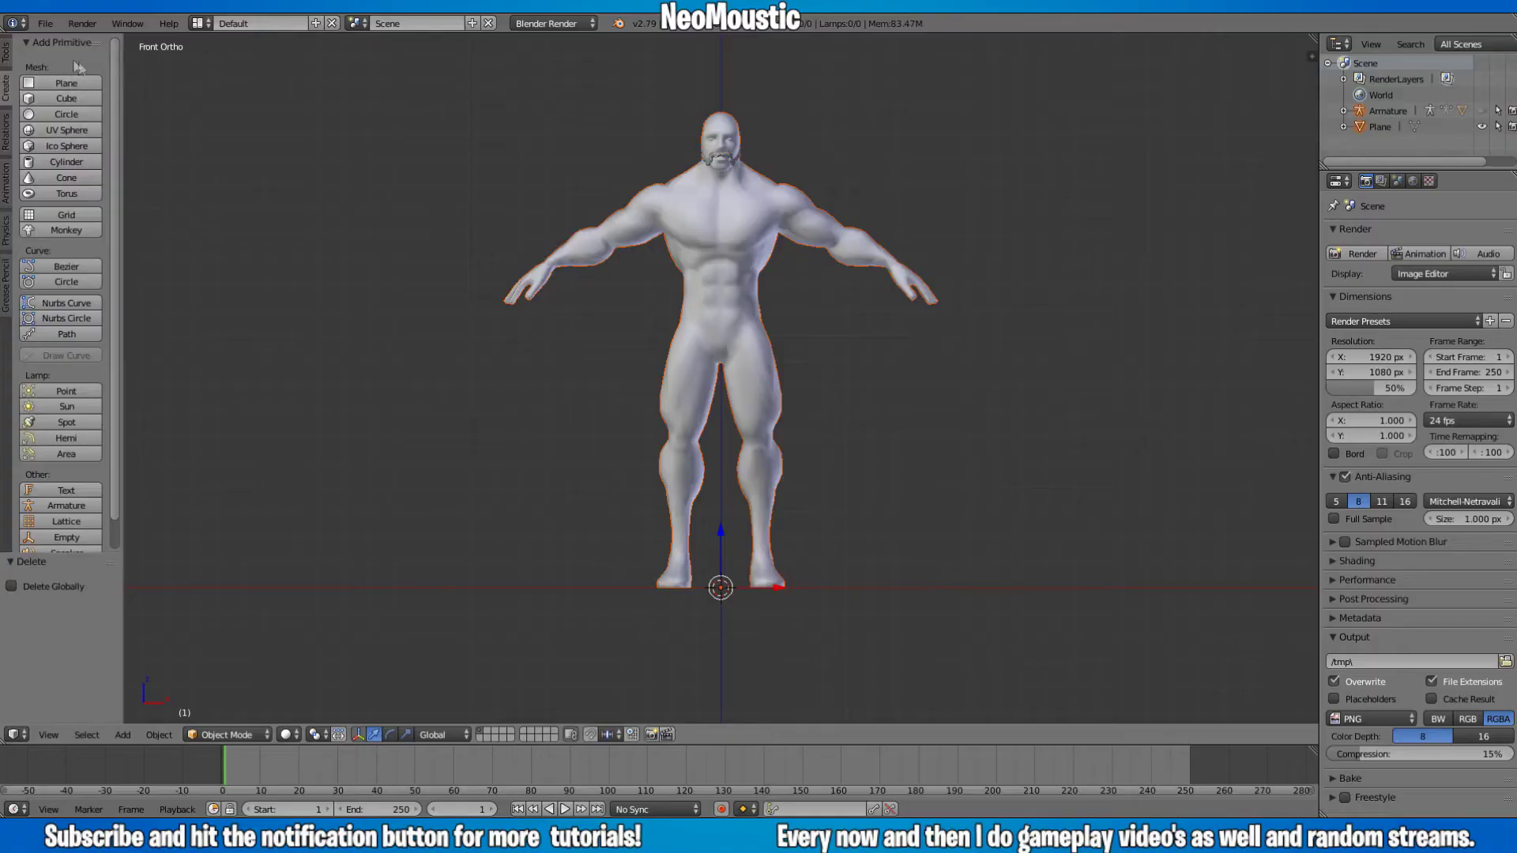
{"action": "left_click", "coordinate": [65, 83]}
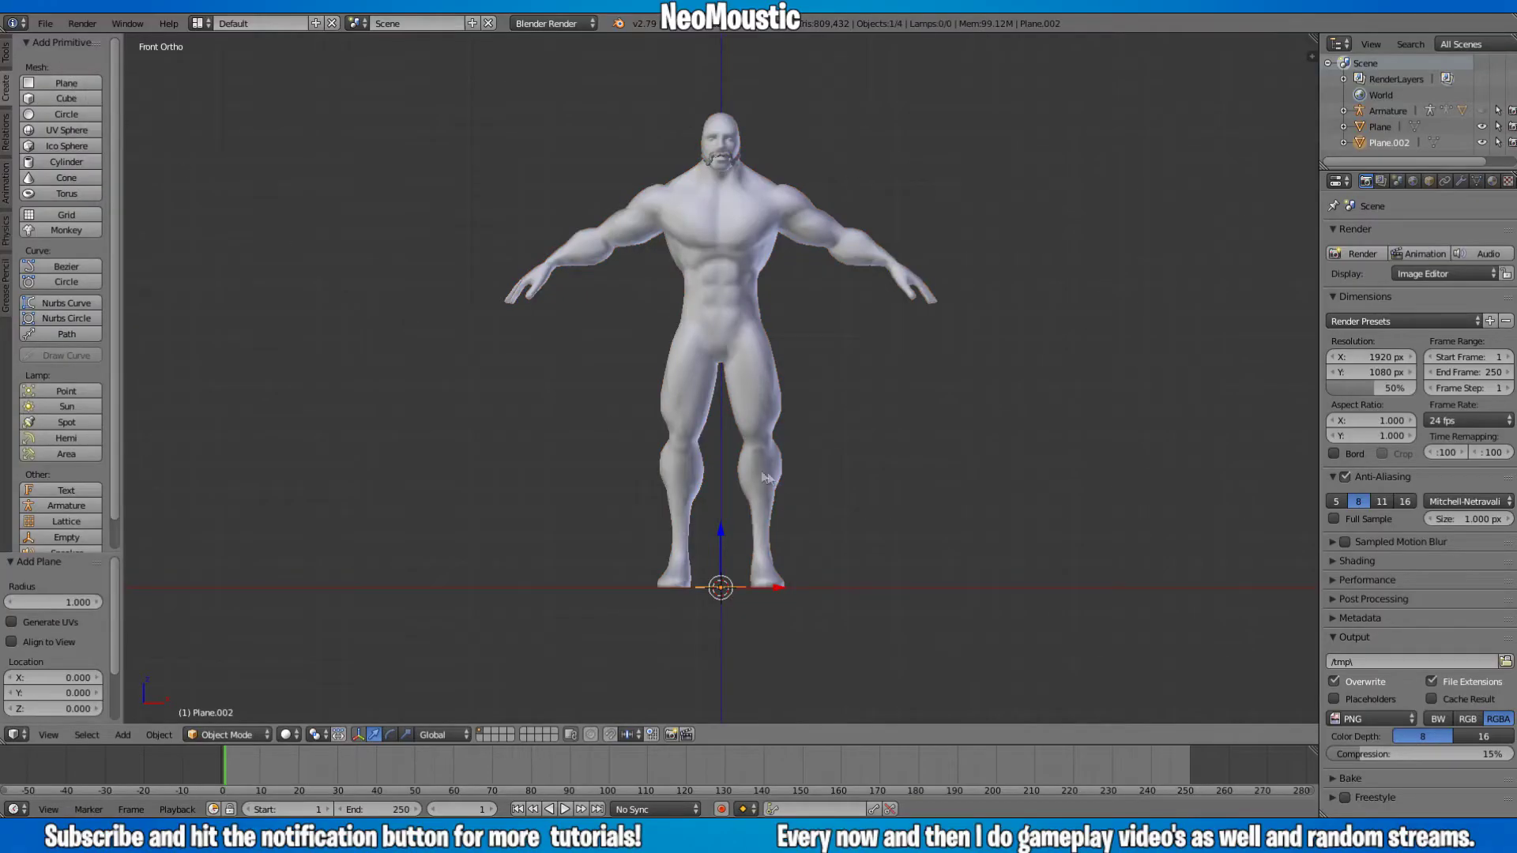
{"action": "key", "text": "KP_3"}
{"action": "key", "text": "Tab"}
{"action": "key", "text": "r"}
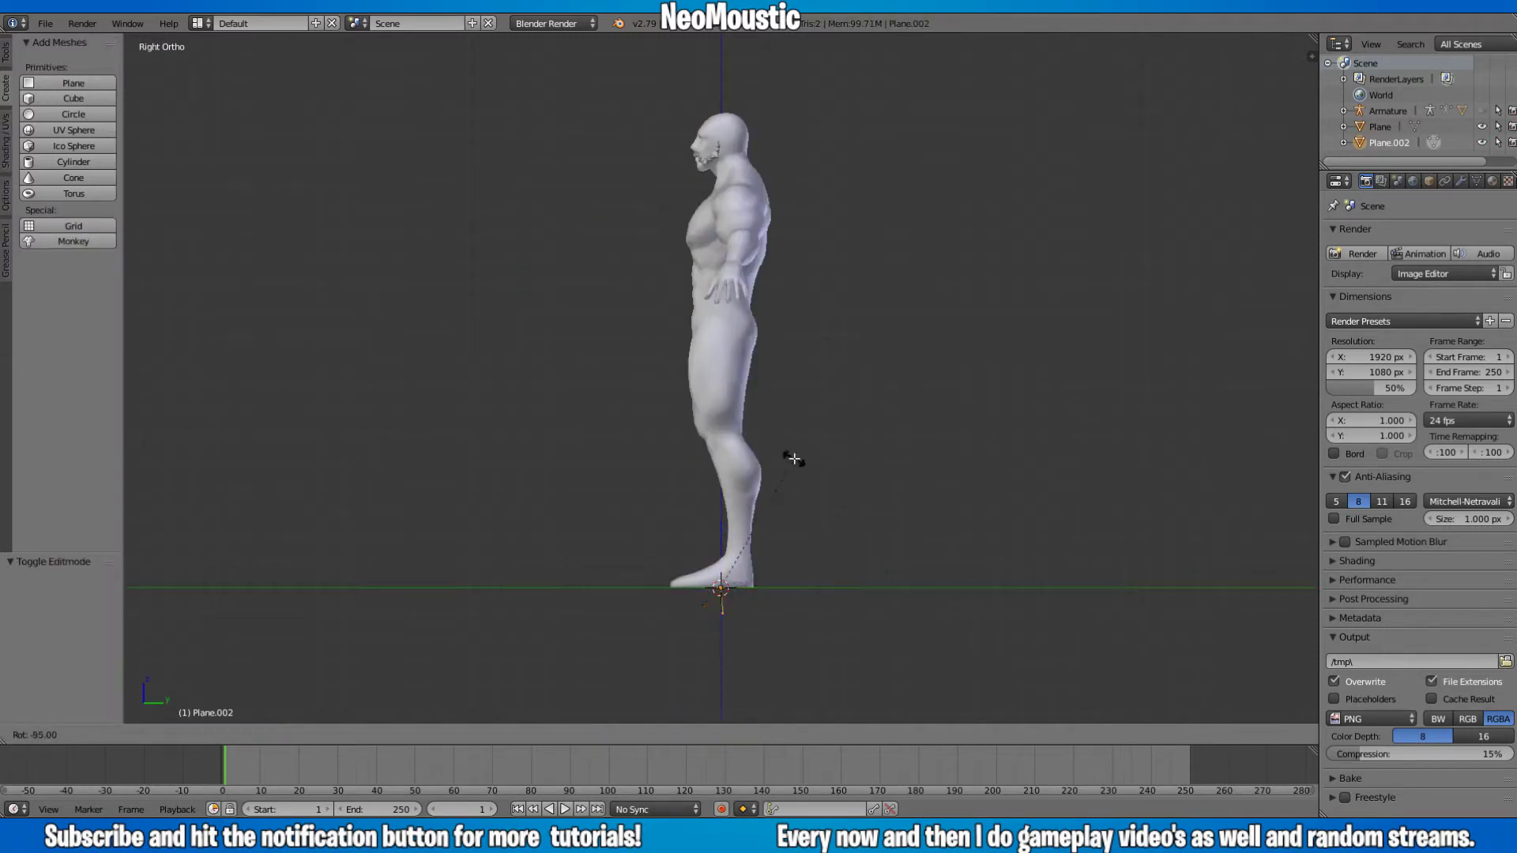
{"action": "left_click", "coordinate": [799, 472], "text": "ctrl"}
{"action": "key", "text": "KP_1"}
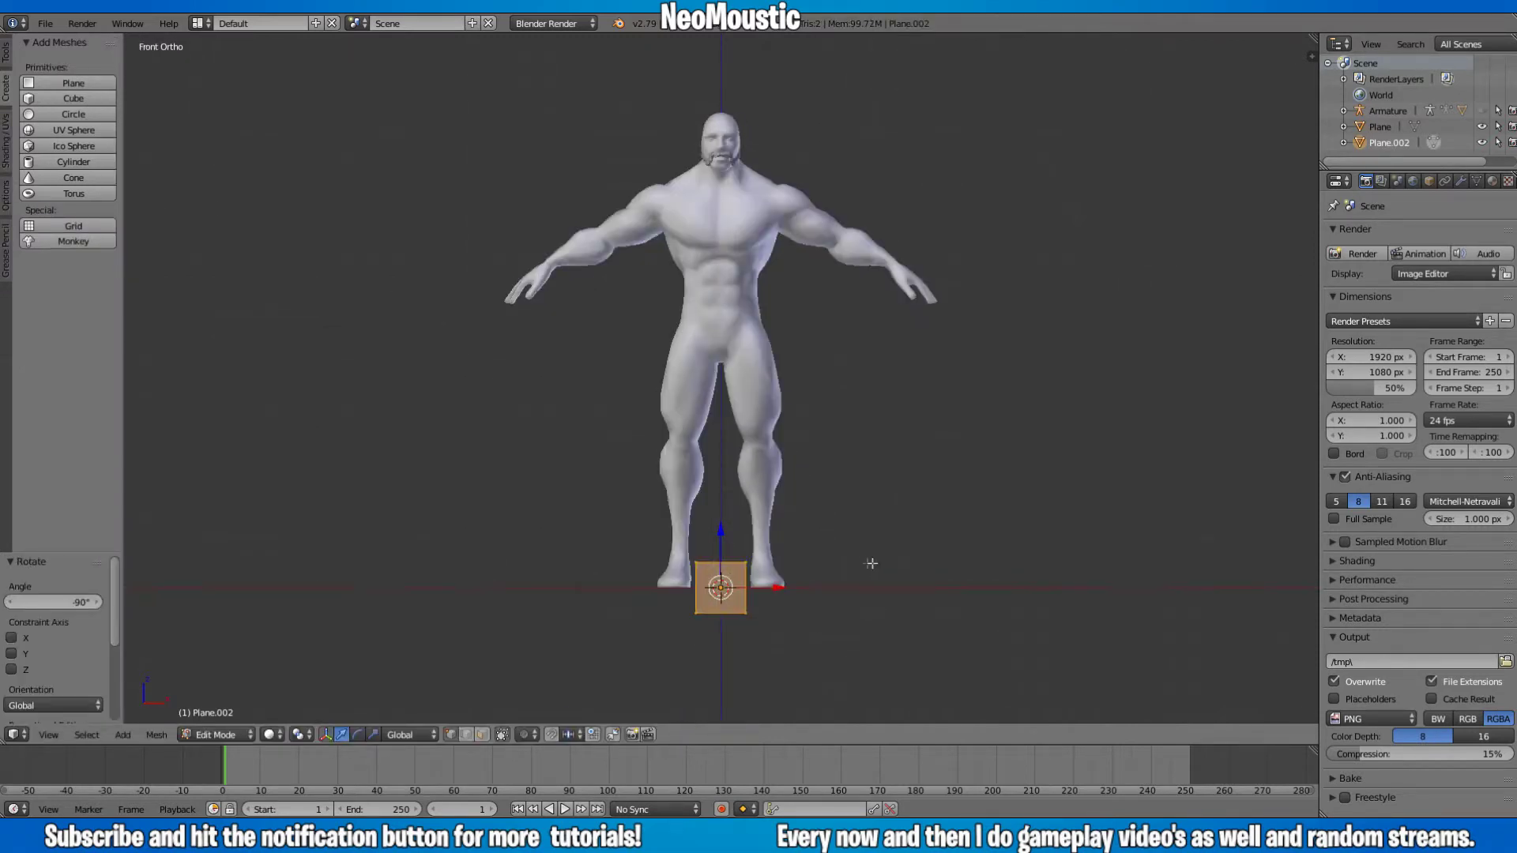
- Raise the upright plane's geometry 1 unit along Z, and stretch its top edge up by another 7 units
{"action": "mouse_move", "coordinate": [722, 533]}
{"action": "left_mouse_down", "text": "ctrl"}
{"action": "mouse_move", "coordinate": [721, 487]}
{"action": "mouse_move", "coordinate": [721, 507]}
{"action": "left_mouse_up", "text": "ctrl"}
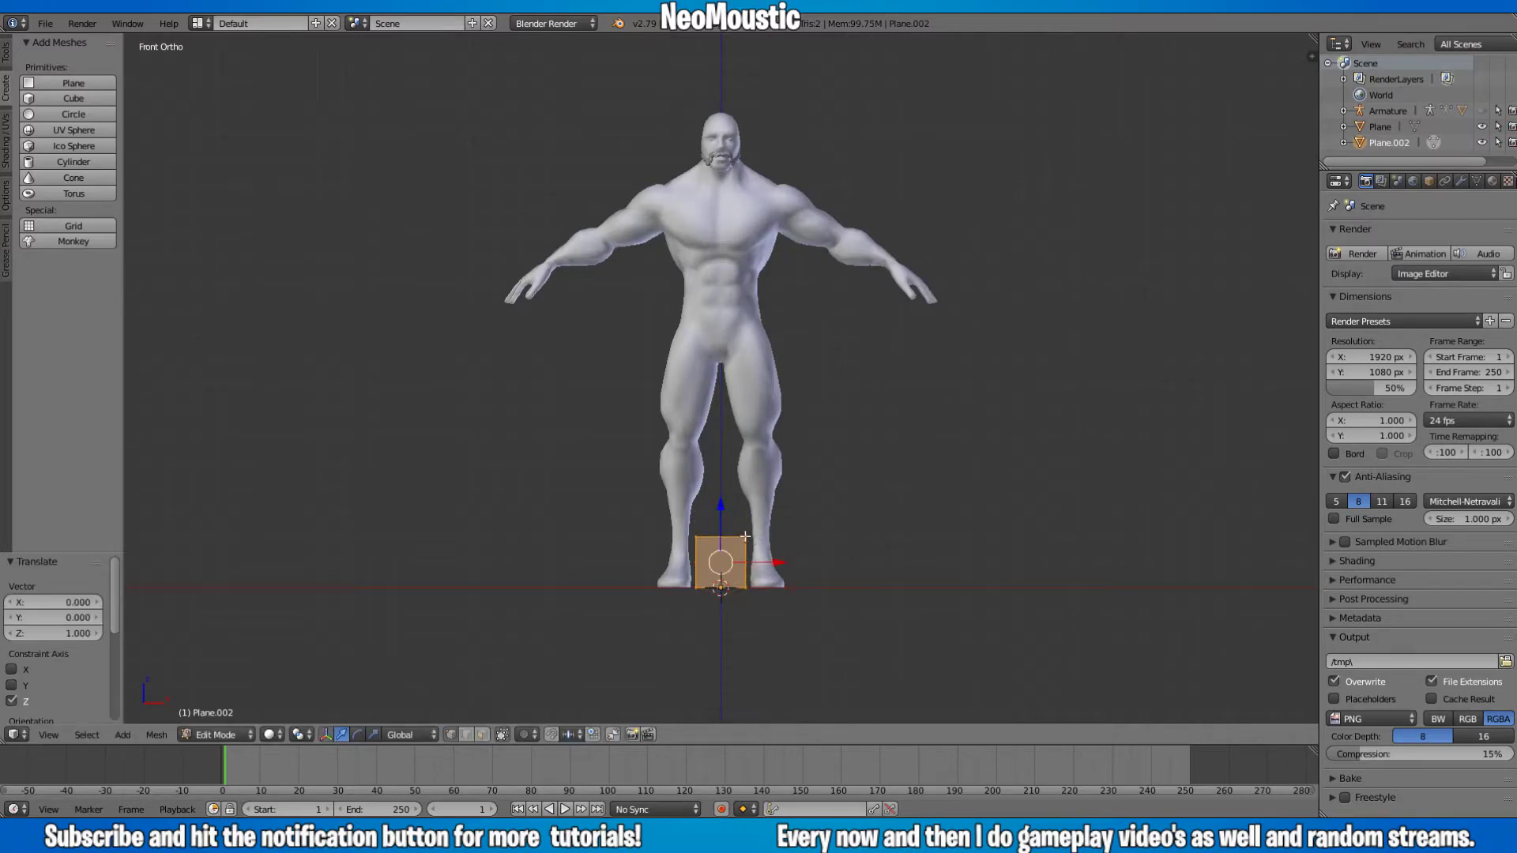
{"action": "mouse_move", "coordinate": [722, 503]}
{"action": "left_mouse_down", "text": "ctrl"}
{"action": "mouse_move", "coordinate": [713, 531]}
{"action": "mouse_move", "coordinate": [723, 501]}
{"action": "left_mouse_up", "text": "ctrl"}
{"action": "right_click", "coordinate": [744, 536]}
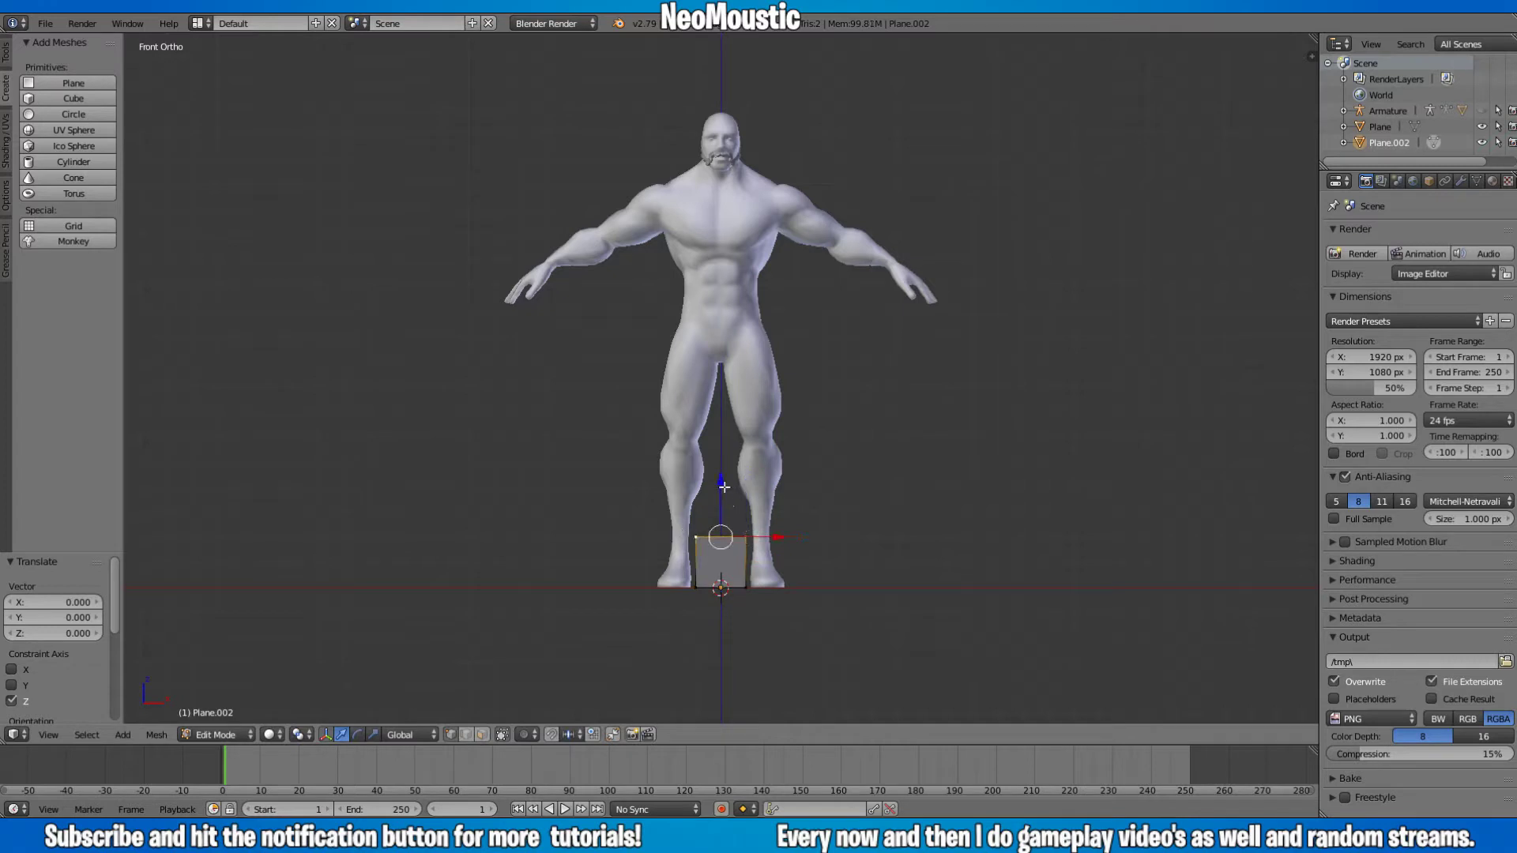
{"action": "scroll", "coordinate": [729, 488], "scroll_direction": "down", "scroll_amount": 3, "text": "shift"}
{"action": "scroll", "coordinate": [729, 488], "scroll_direction": "up", "scroll_amount": 2}
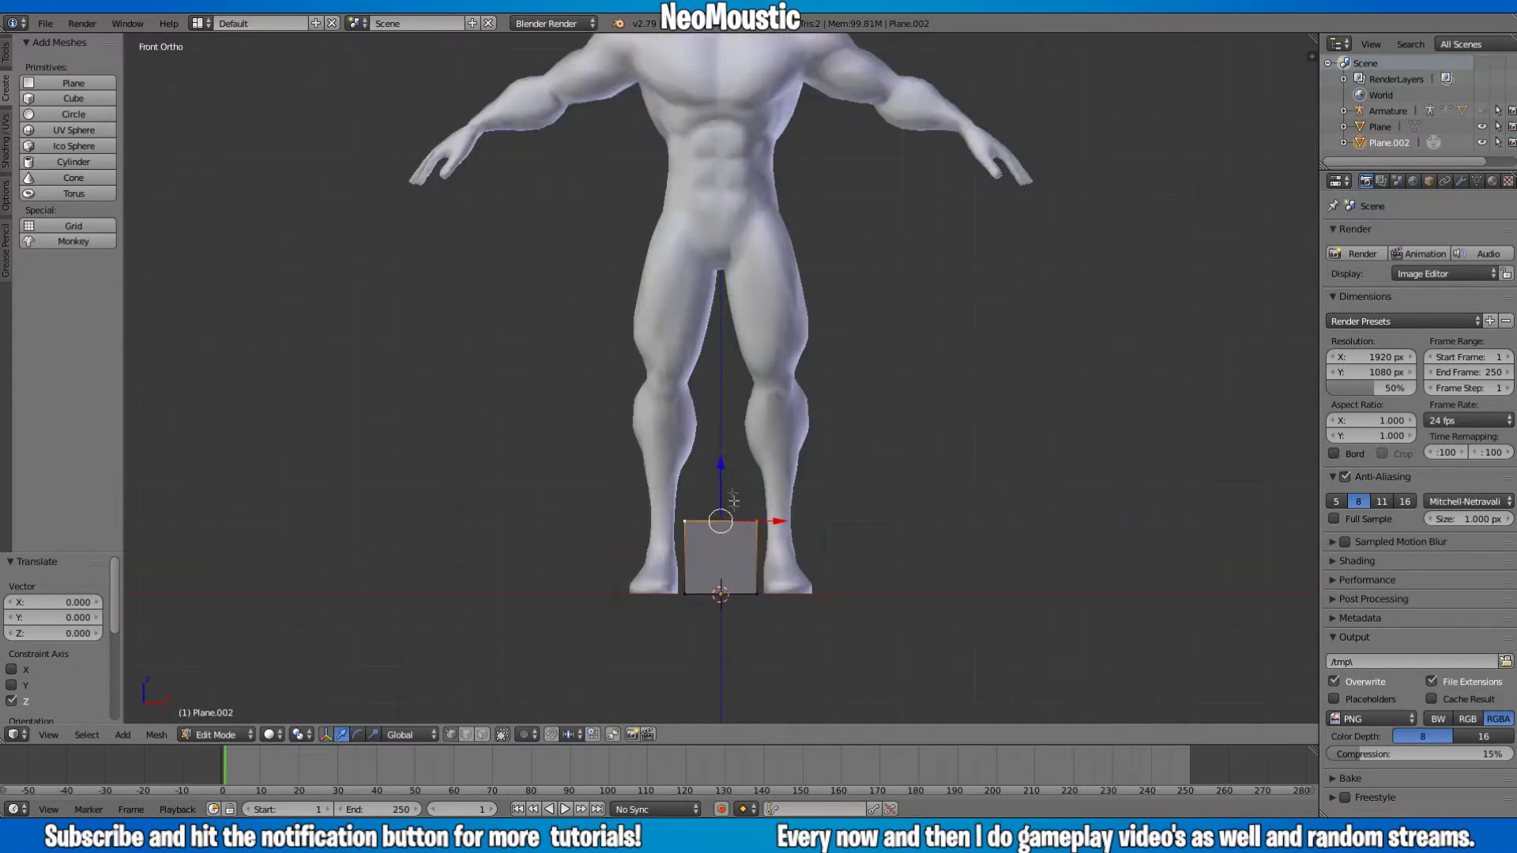
{"action": "left_click_drag", "start_coordinate": [722, 460], "coordinate": [749, 191]}
{"action": "scroll", "coordinate": [758, 350], "scroll_direction": "up", "scroll_amount": 4, "text": "shift"}
{"action": "scroll", "coordinate": [757, 349], "scroll_direction": "up", "scroll_amount": 2, "text": "shift"}
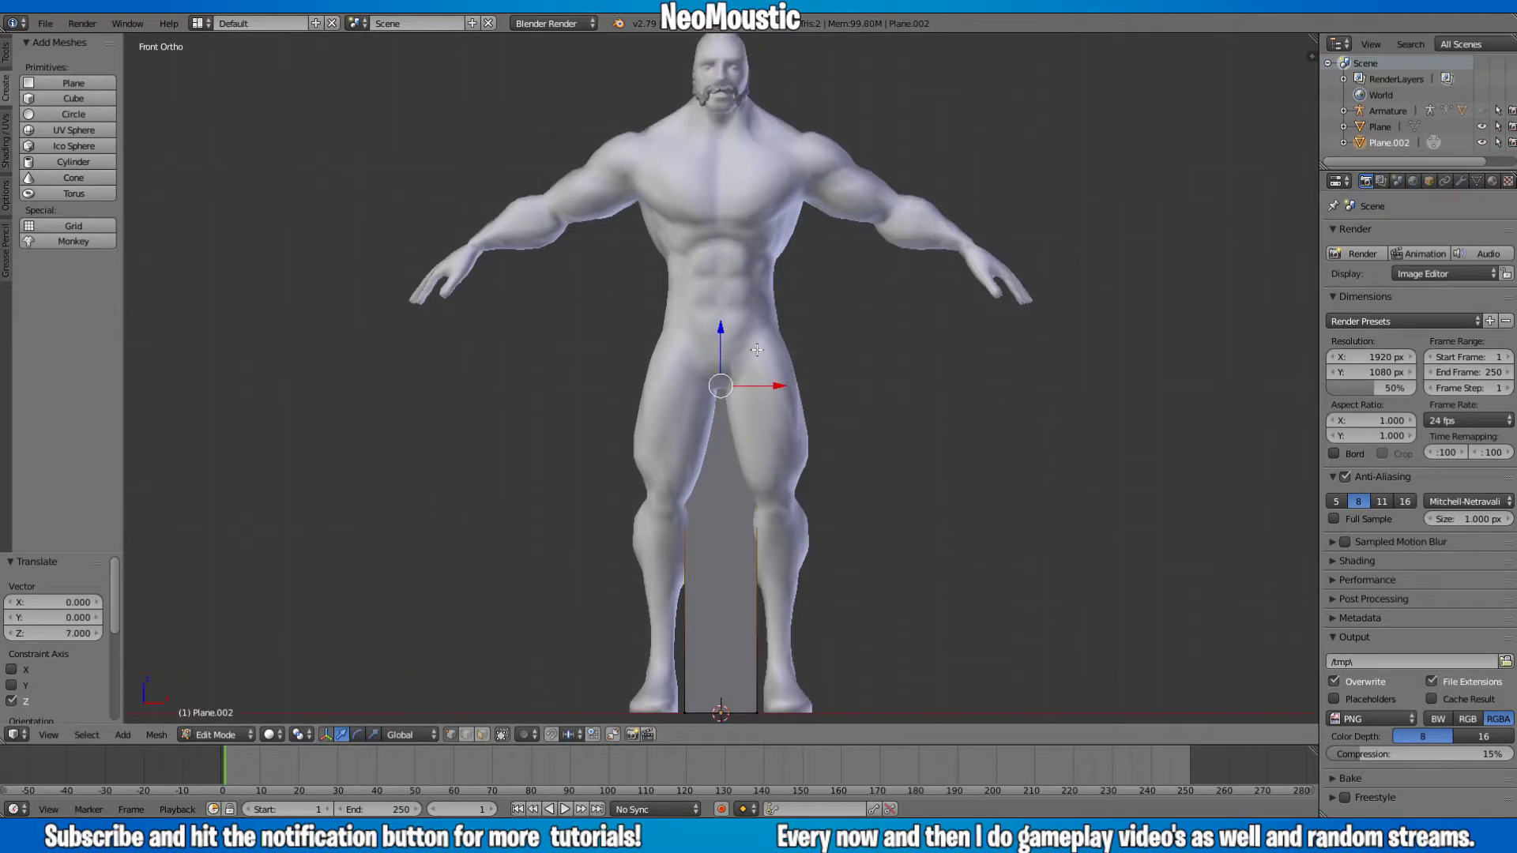
{"action": "scroll", "coordinate": [757, 349], "scroll_direction": "down", "scroll_amount": 4, "text": "shift"}
{"action": "scroll", "coordinate": [740, 365], "scroll_direction": "down", "scroll_amount": 3}
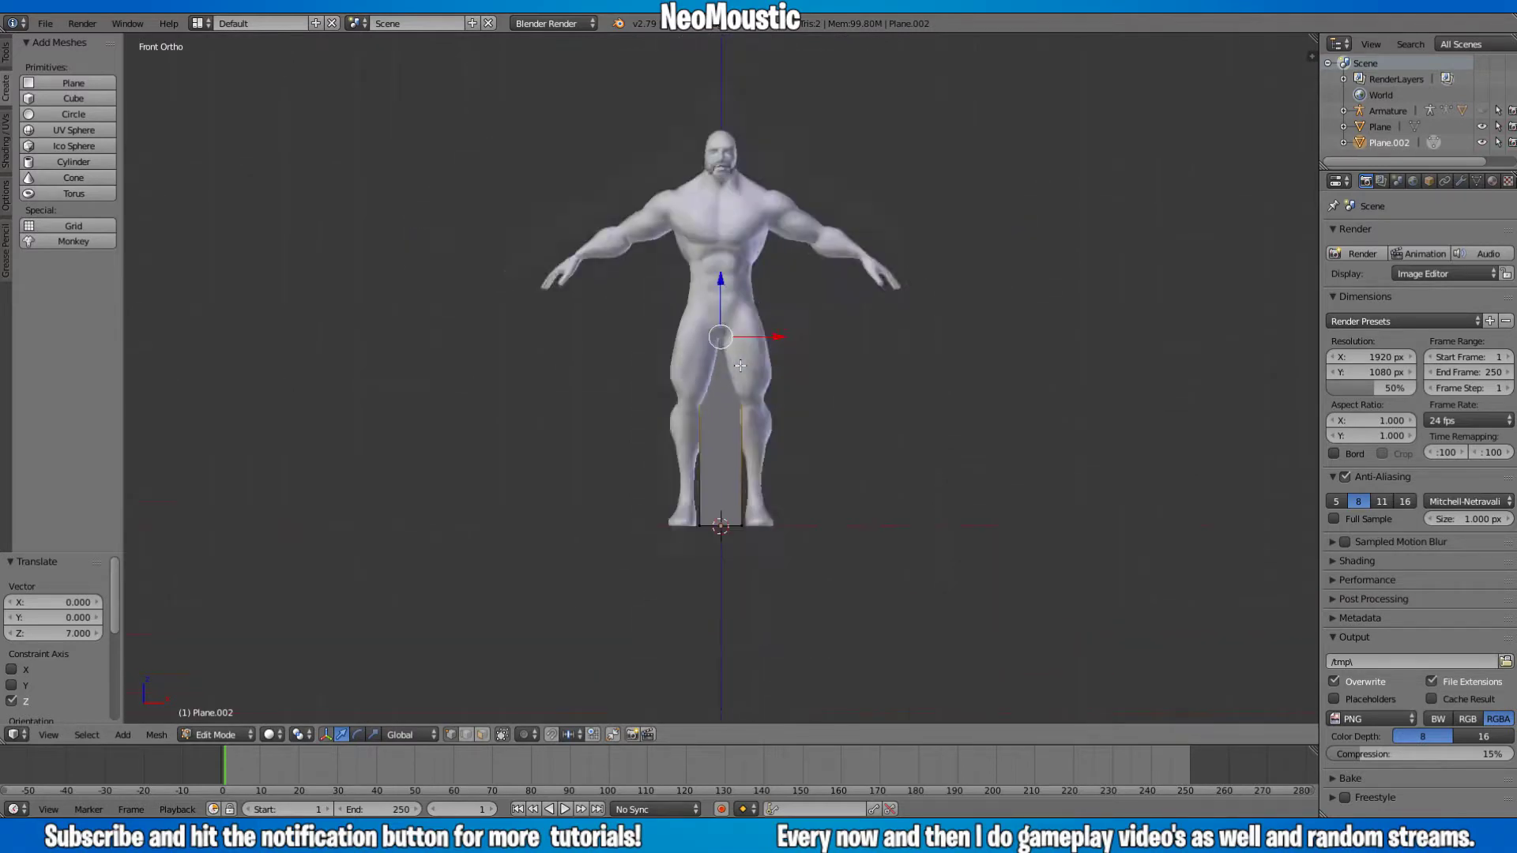
{"action": "key", "text": "Tab"}
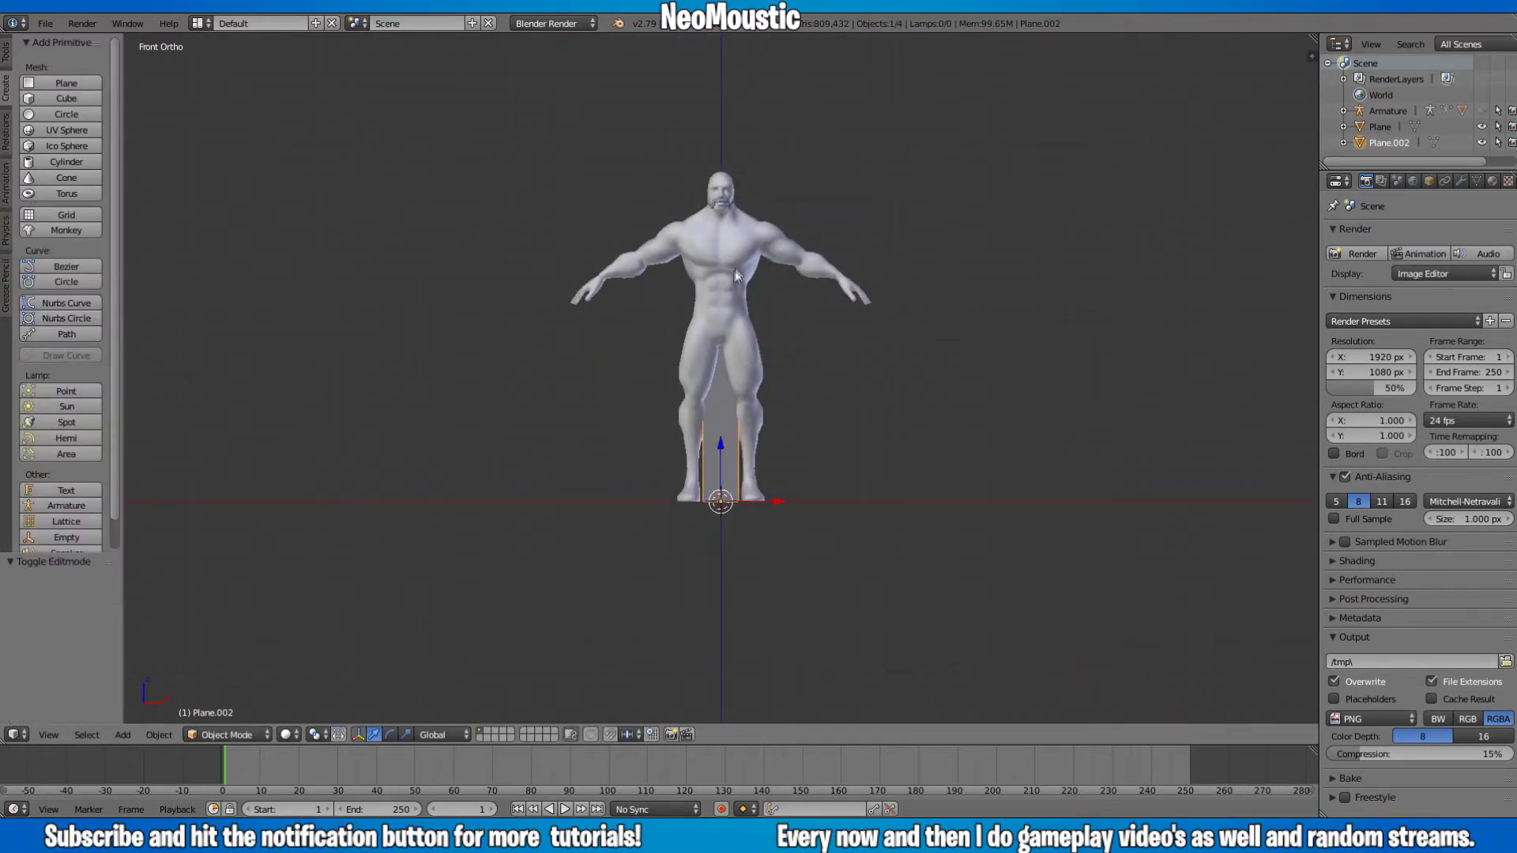
- Delete the human body and its beard, leaving the upright plane
{"action": "right_click", "coordinate": [735, 286]}
{"action": "key", "text": "x"}
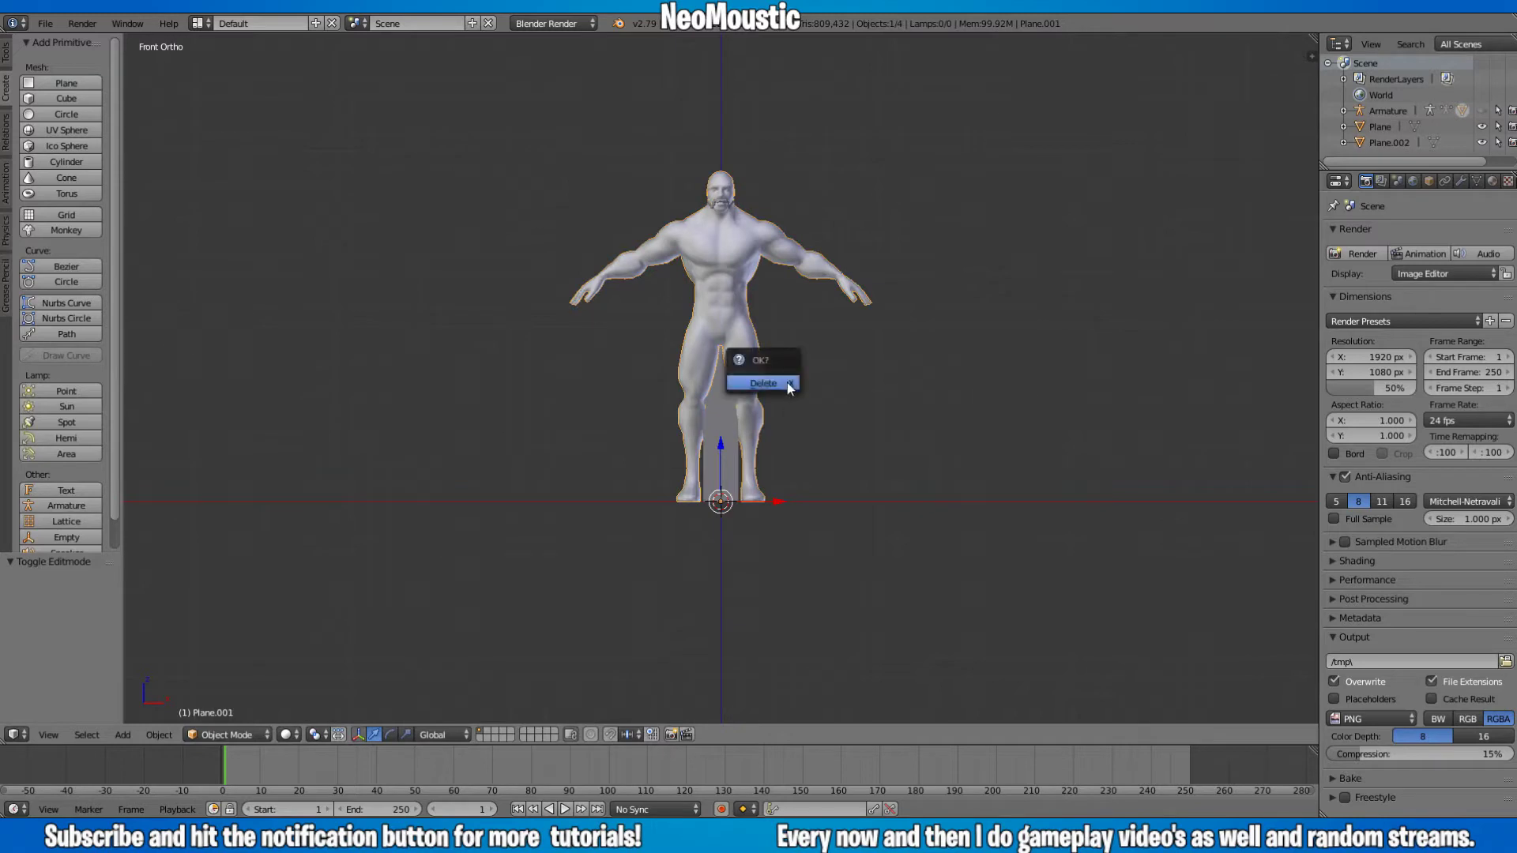
{"action": "left_click", "coordinate": [787, 383]}
{"action": "right_click", "coordinate": [727, 164]}
{"action": "key", "text": "x"}
{"action": "left_click", "coordinate": [726, 177]}
- Divide the tall plane with five horizontal loop cuts and one vertical loop cut through its centre
{"action": "right_click", "coordinate": [724, 387]}
{"action": "scroll", "coordinate": [748, 463], "scroll_direction": "up", "scroll_amount": 4}
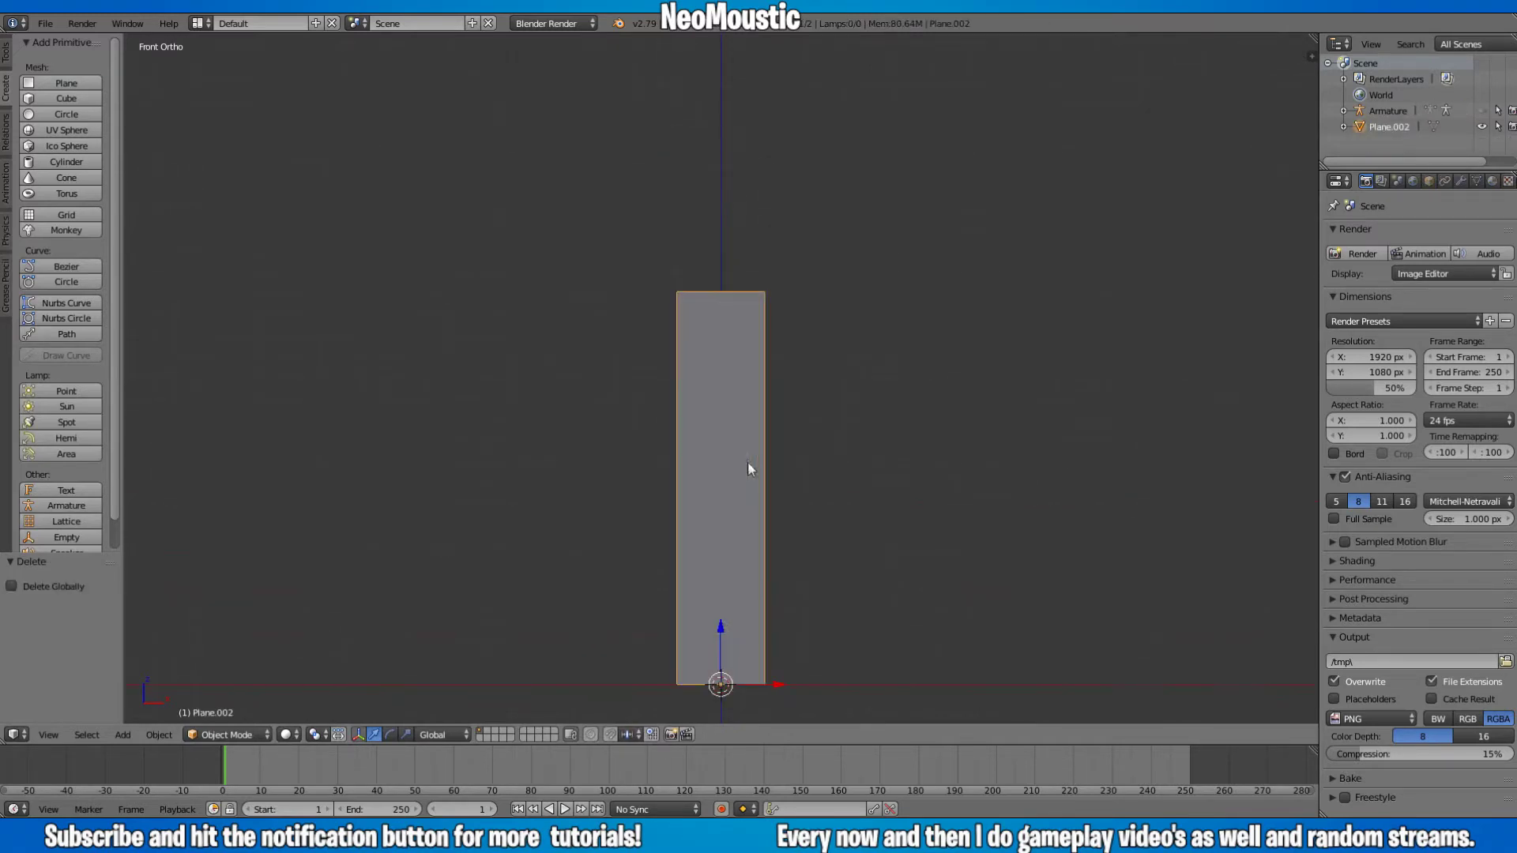
{"action": "key", "text": "Tab"}
{"action": "key", "text": "ctrl+r"}
{"action": "scroll", "coordinate": [761, 443], "scroll_direction": "up", "scroll_amount": 3}
{"action": "left_click", "coordinate": [761, 442]}
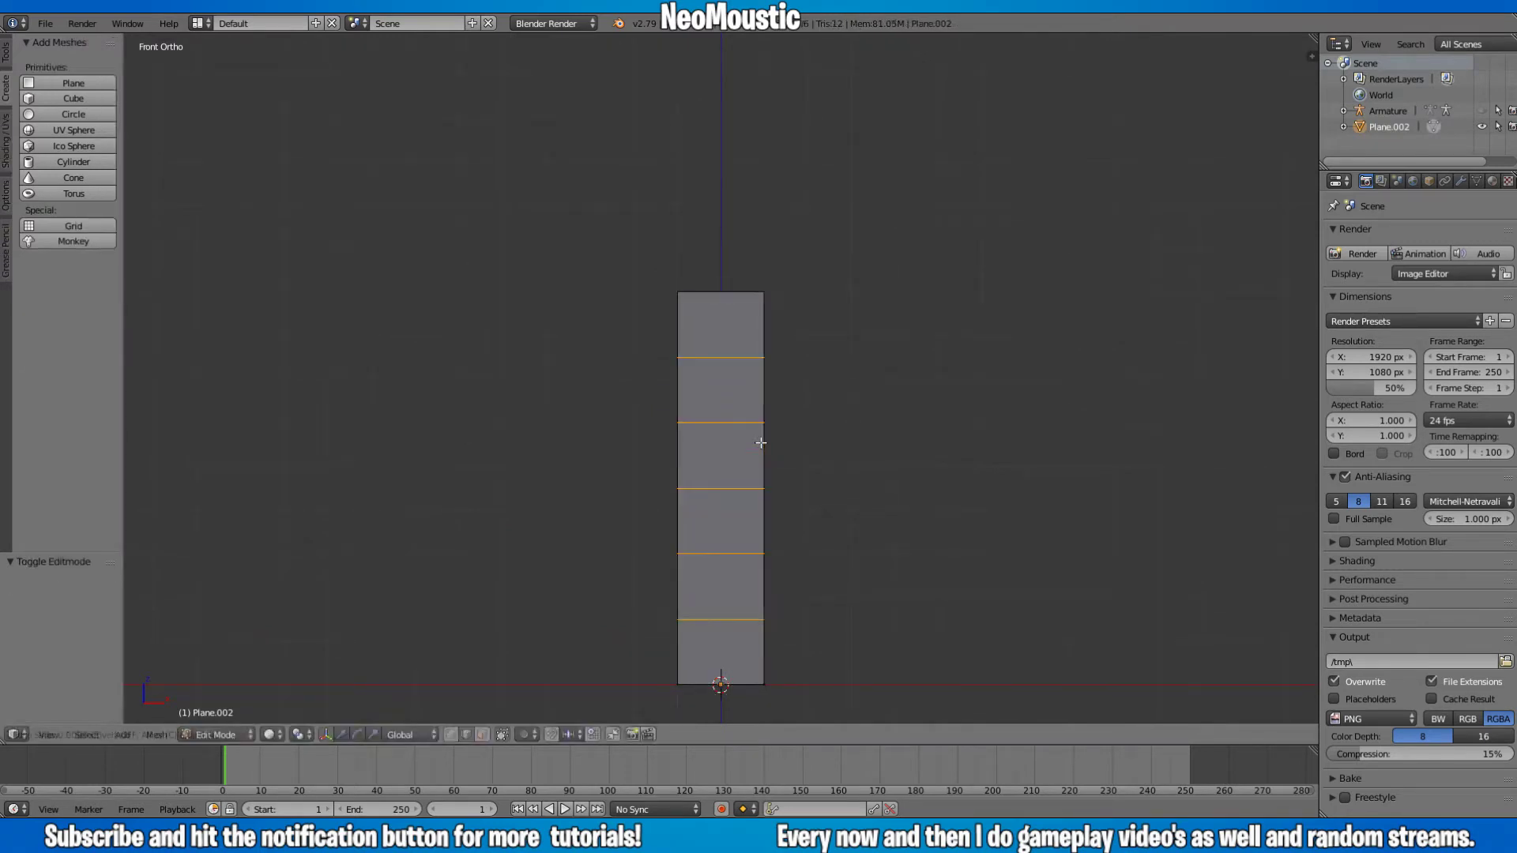
{"action": "left_click", "coordinate": [760, 443]}
{"action": "key", "text": "ctrl+r"}
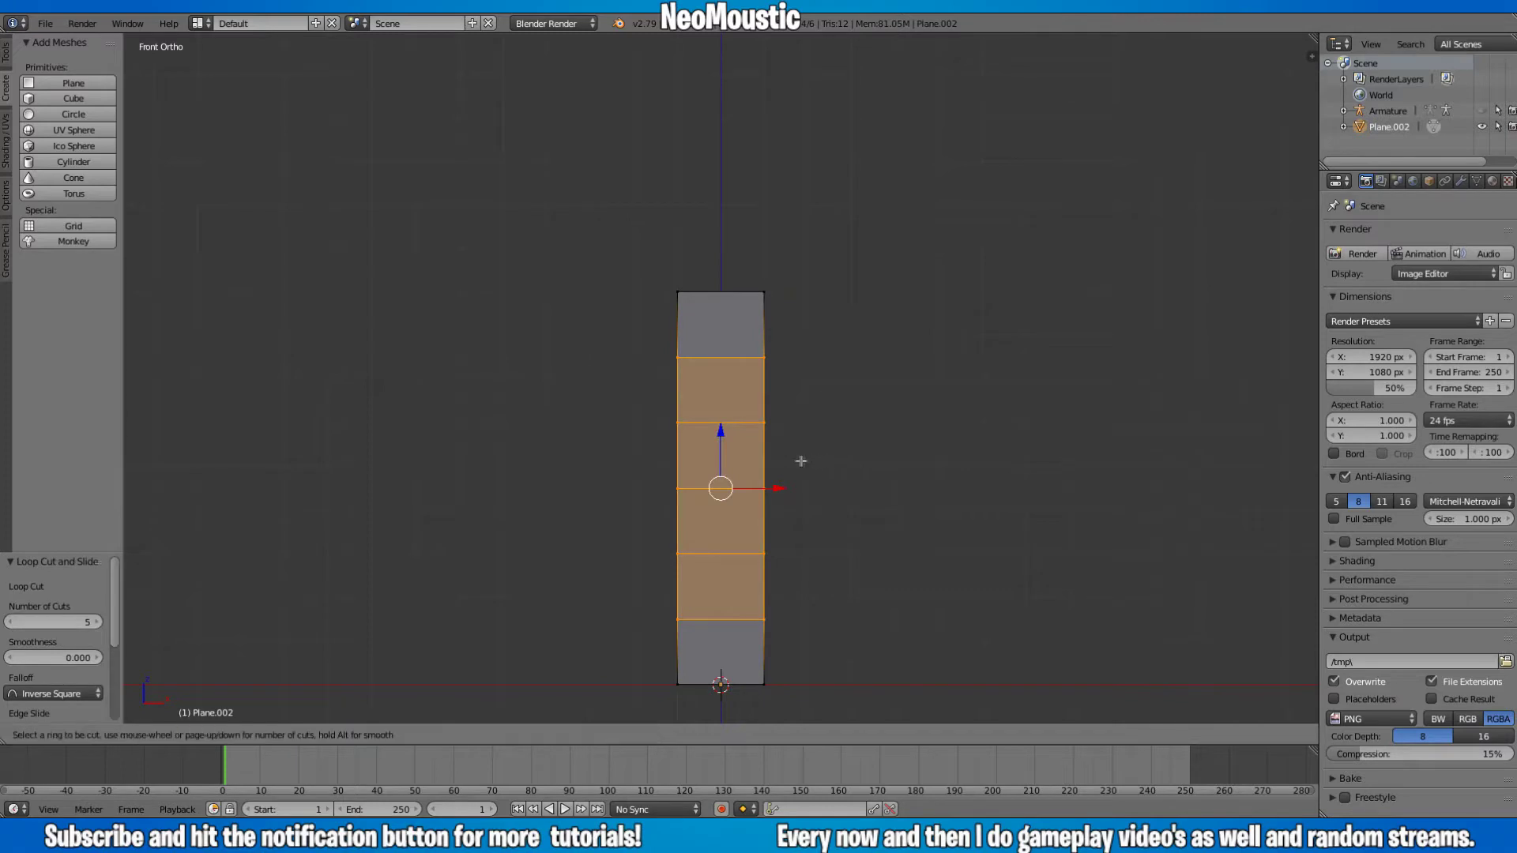
{"action": "left_click", "coordinate": [726, 303]}
{"action": "left_click", "coordinate": [727, 383]}
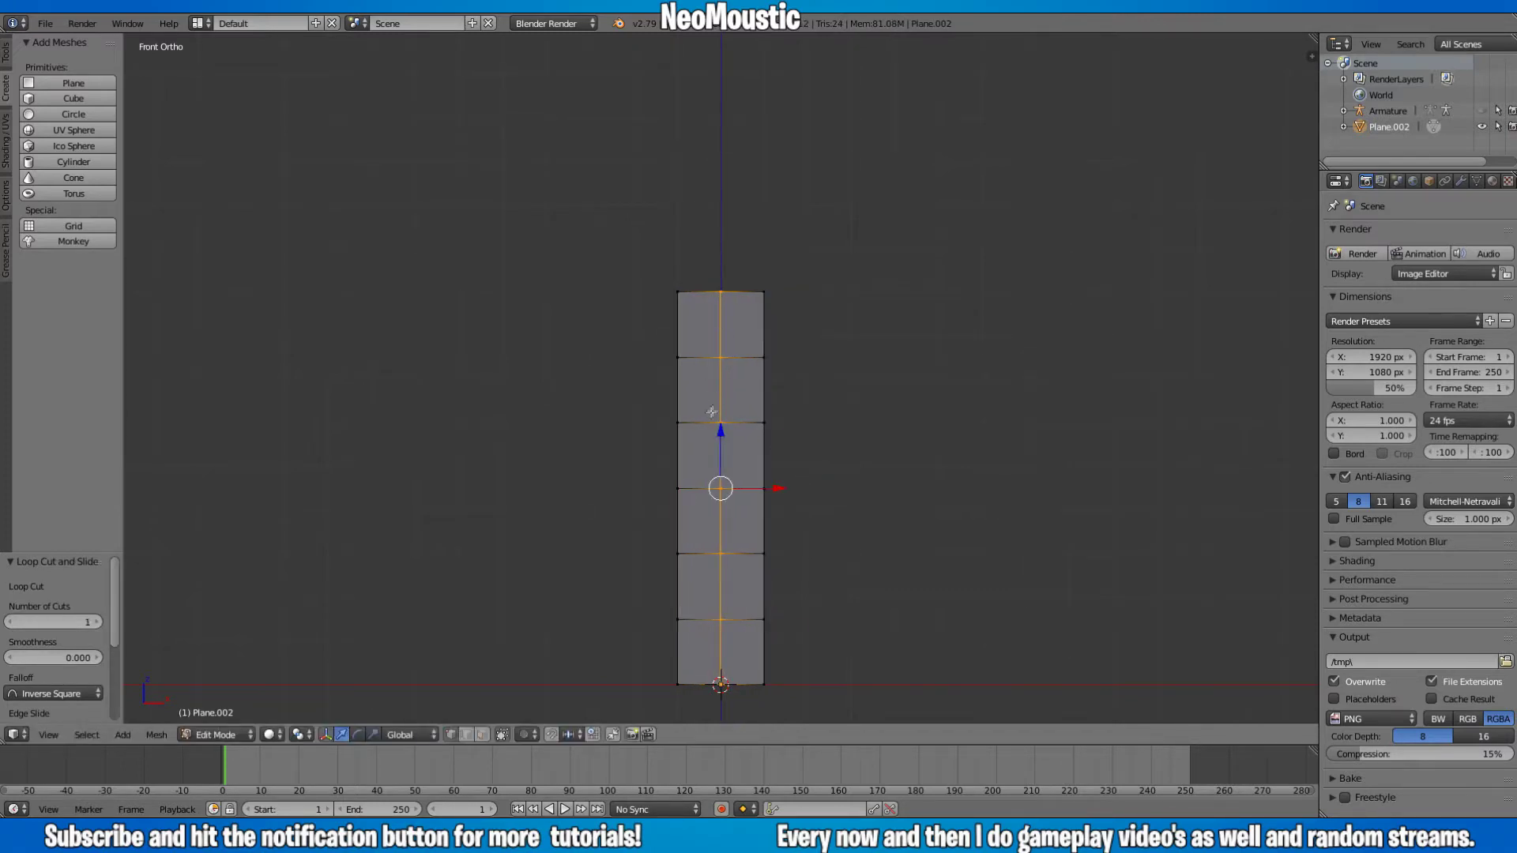
{"action": "key", "text": "ctrl+r"}
{"action": "scroll", "coordinate": [746, 395], "scroll_direction": "up", "scroll_amount": 4}
{"action": "right_click", "coordinate": [746, 394]}
- Merge the top row of vertices at center to form a pointed tip
{"action": "right_click", "coordinate": [764, 290]}
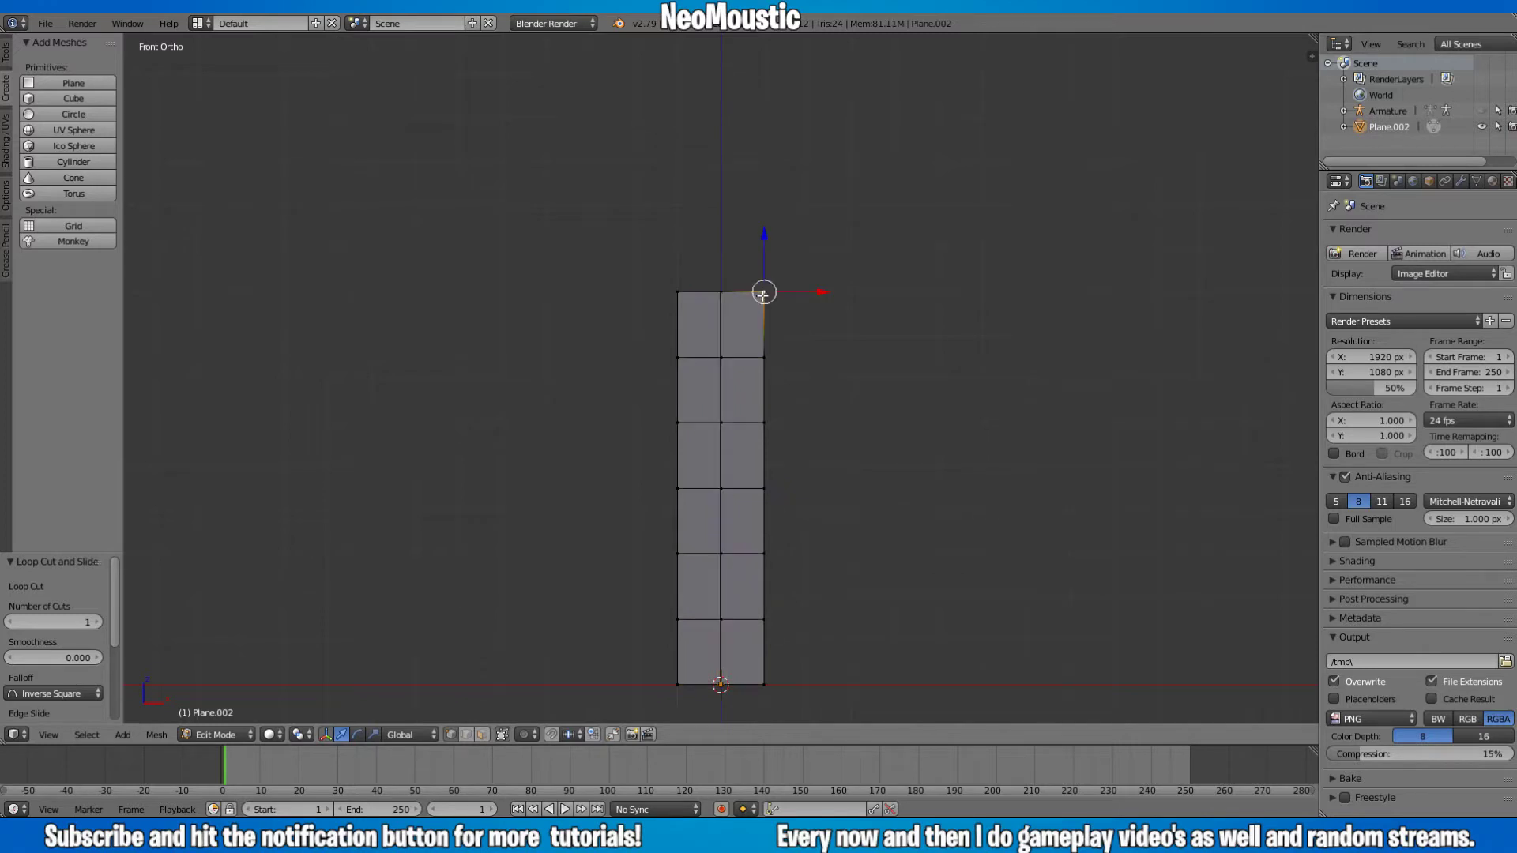
{"action": "right_click", "coordinate": [678, 292], "text": "shift"}
{"action": "key", "text": "space"}
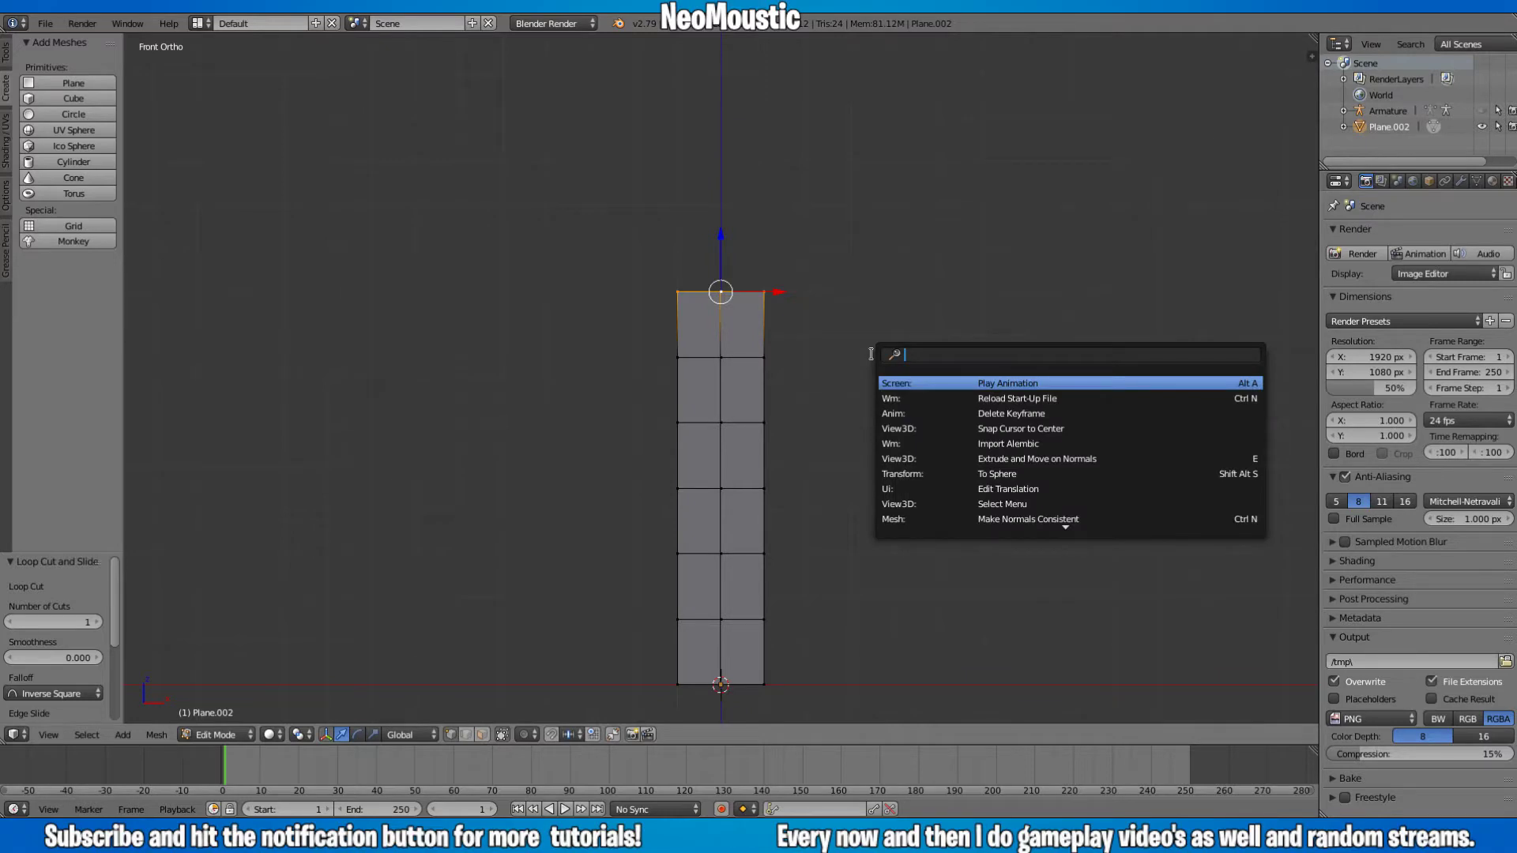
{"action": "type", "text": "merge"}
{"action": "key", "text": "Return"}
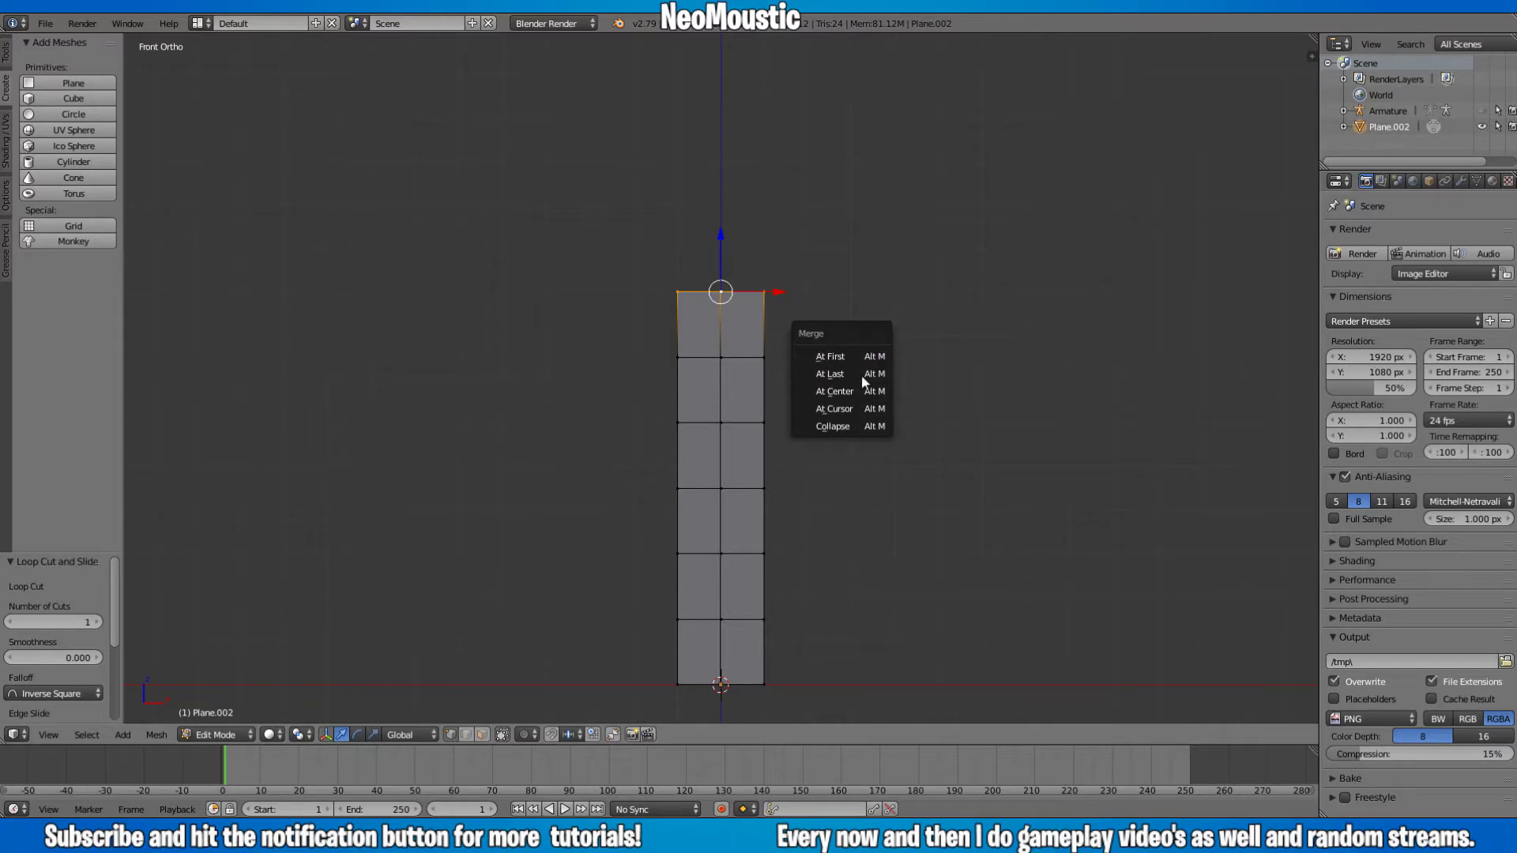
{"action": "left_click", "coordinate": [854, 390]}
- Scale down the vertex row directly below the tip to about half its width
{"action": "right_click", "coordinate": [760, 361]}
{"action": "right_click", "coordinate": [670, 357], "text": "shift"}
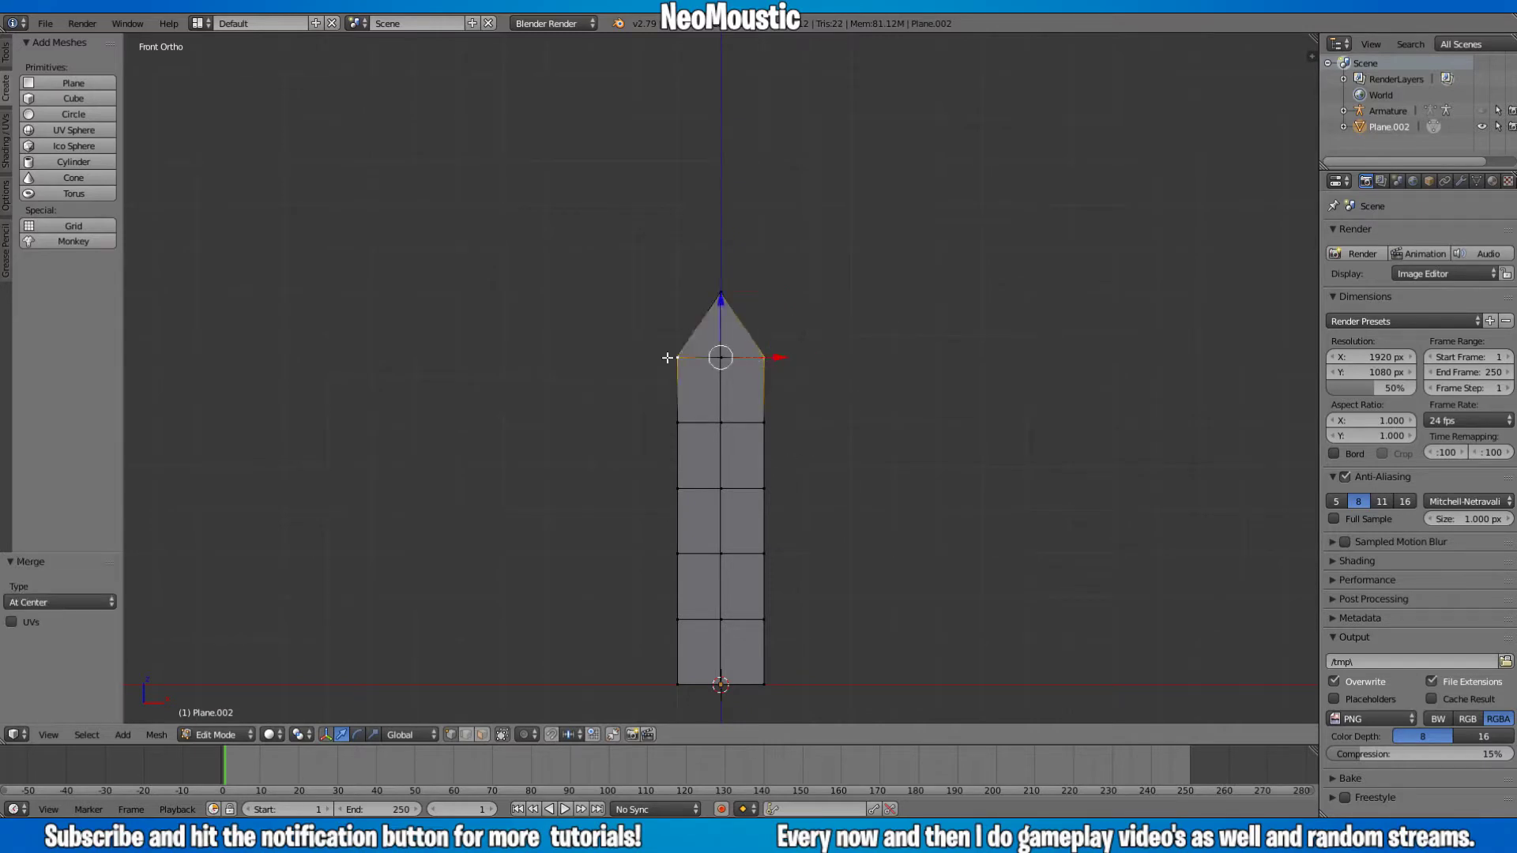
{"action": "key", "text": "b"}
{"action": "left_click_drag", "start_coordinate": [803, 351], "coordinate": [594, 409]}
{"action": "key", "text": "s"}
{"action": "left_click", "coordinate": [923, 447]}
- Scale the second vertex row below the tip to about 0.645
{"action": "right_click", "coordinate": [784, 422]}
{"action": "key", "text": "b"}
{"action": "left_click_drag", "start_coordinate": [841, 400], "coordinate": [580, 455]}
{"action": "key", "text": "s"}
{"action": "left_click", "coordinate": [892, 448]}
- Scale the middle vertex row, third below the tip, to about 0.622
{"action": "right_click", "coordinate": [775, 484]}
{"action": "key", "text": "b"}
{"action": "left_click_drag", "start_coordinate": [812, 472], "coordinate": [616, 513]}
{"action": "key", "text": "s"}
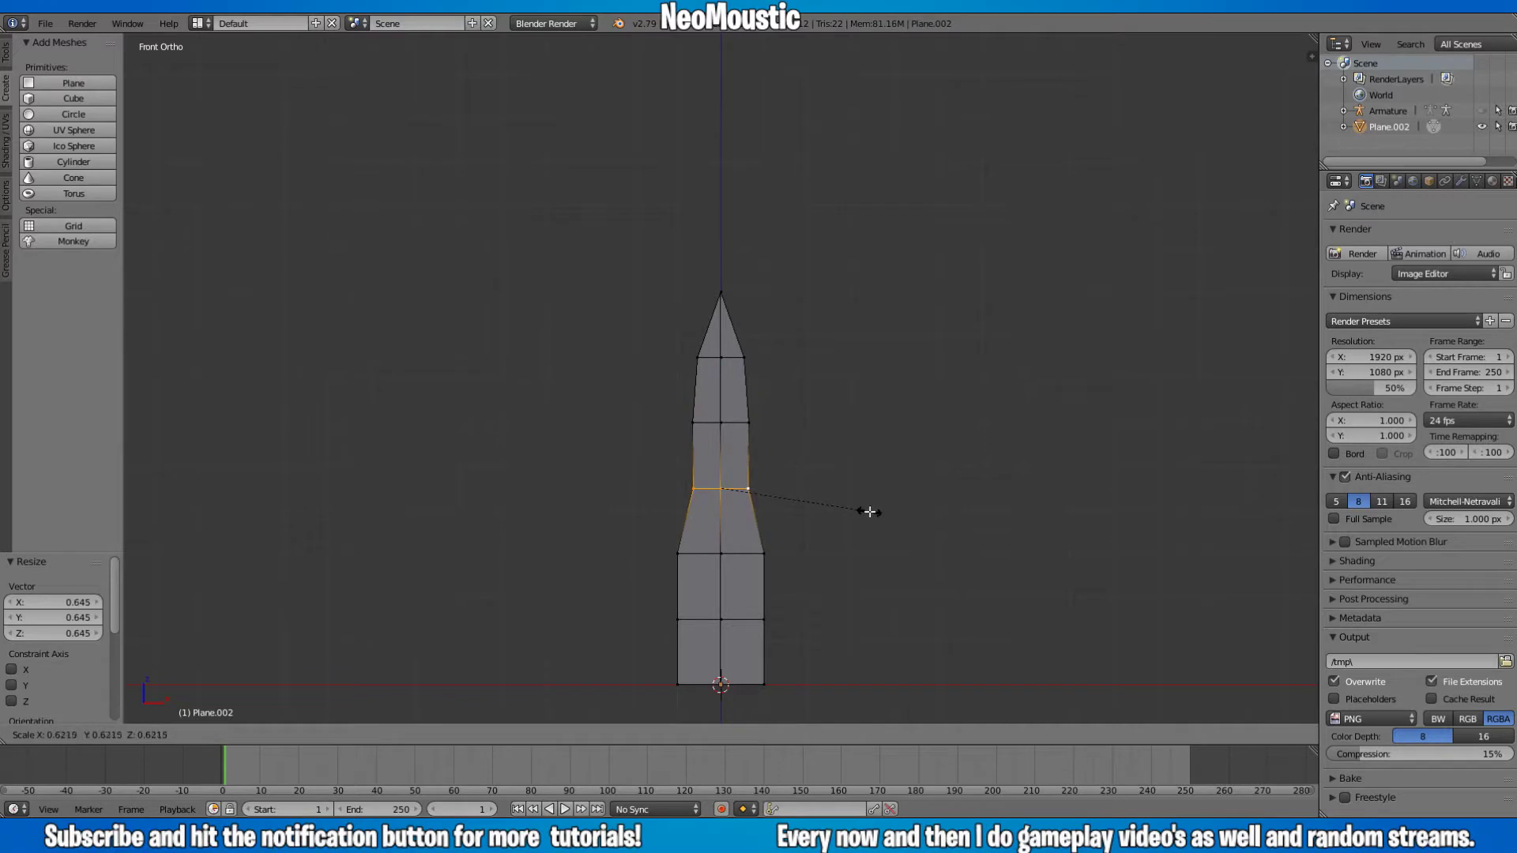
{"action": "left_click", "coordinate": [869, 511]}
- Scale the vertex row just below the middle one to about 0.485
{"action": "right_click", "coordinate": [764, 553]}
{"action": "key", "text": "b"}
{"action": "left_click_drag", "start_coordinate": [817, 535], "coordinate": [648, 573]}
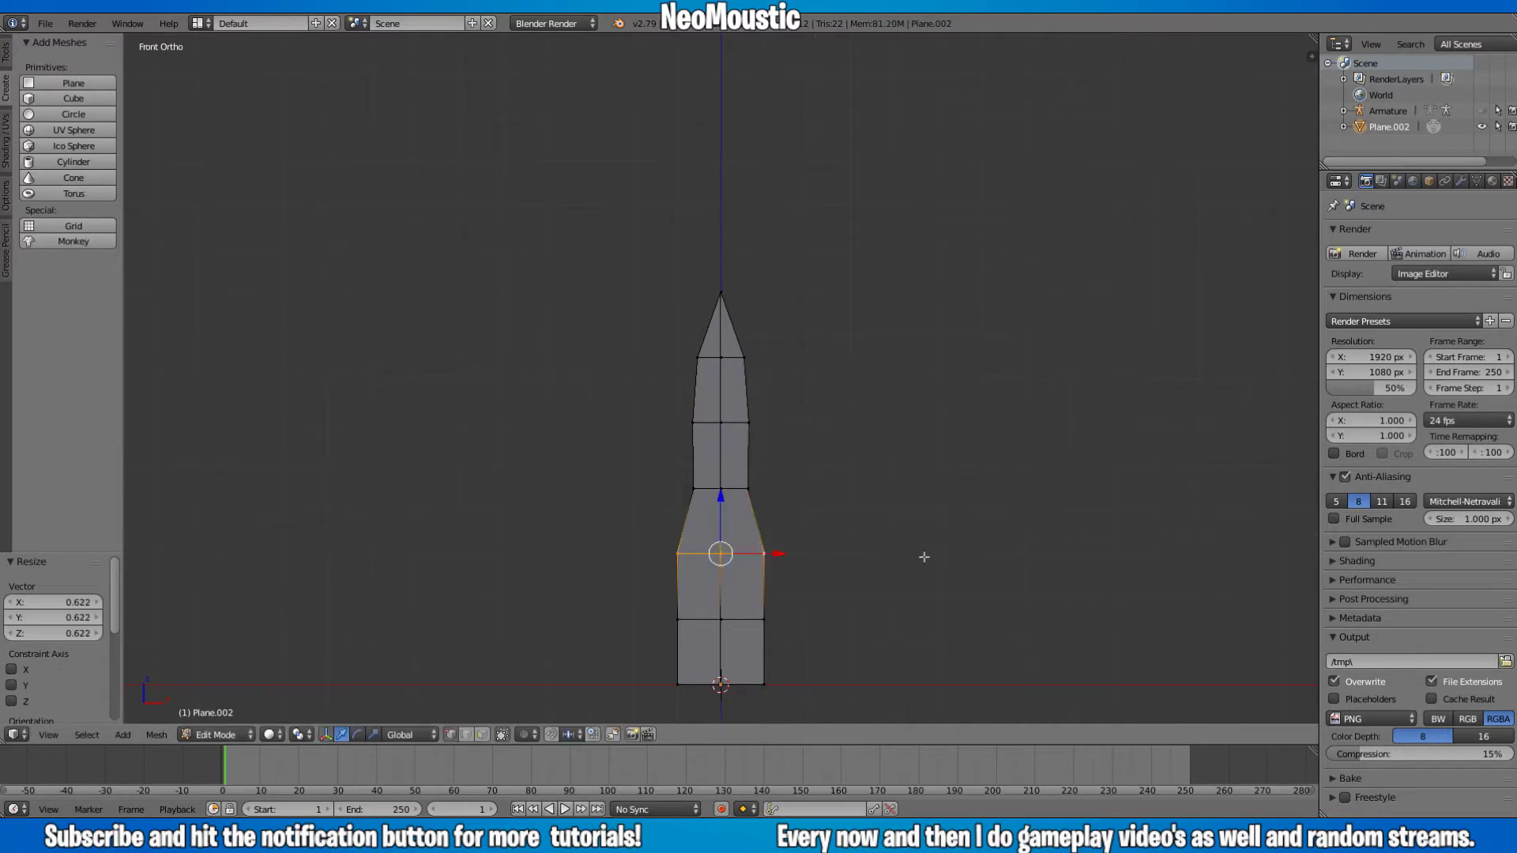
{"action": "key", "text": "s"}
{"action": "left_click", "coordinate": [821, 554]}
- Scale the vertex row just above the base to about 0.308
{"action": "right_click", "coordinate": [764, 620]}
{"action": "key", "text": "b"}
{"action": "left_click_drag", "start_coordinate": [812, 603], "coordinate": [603, 642]}
{"action": "key", "text": "s"}
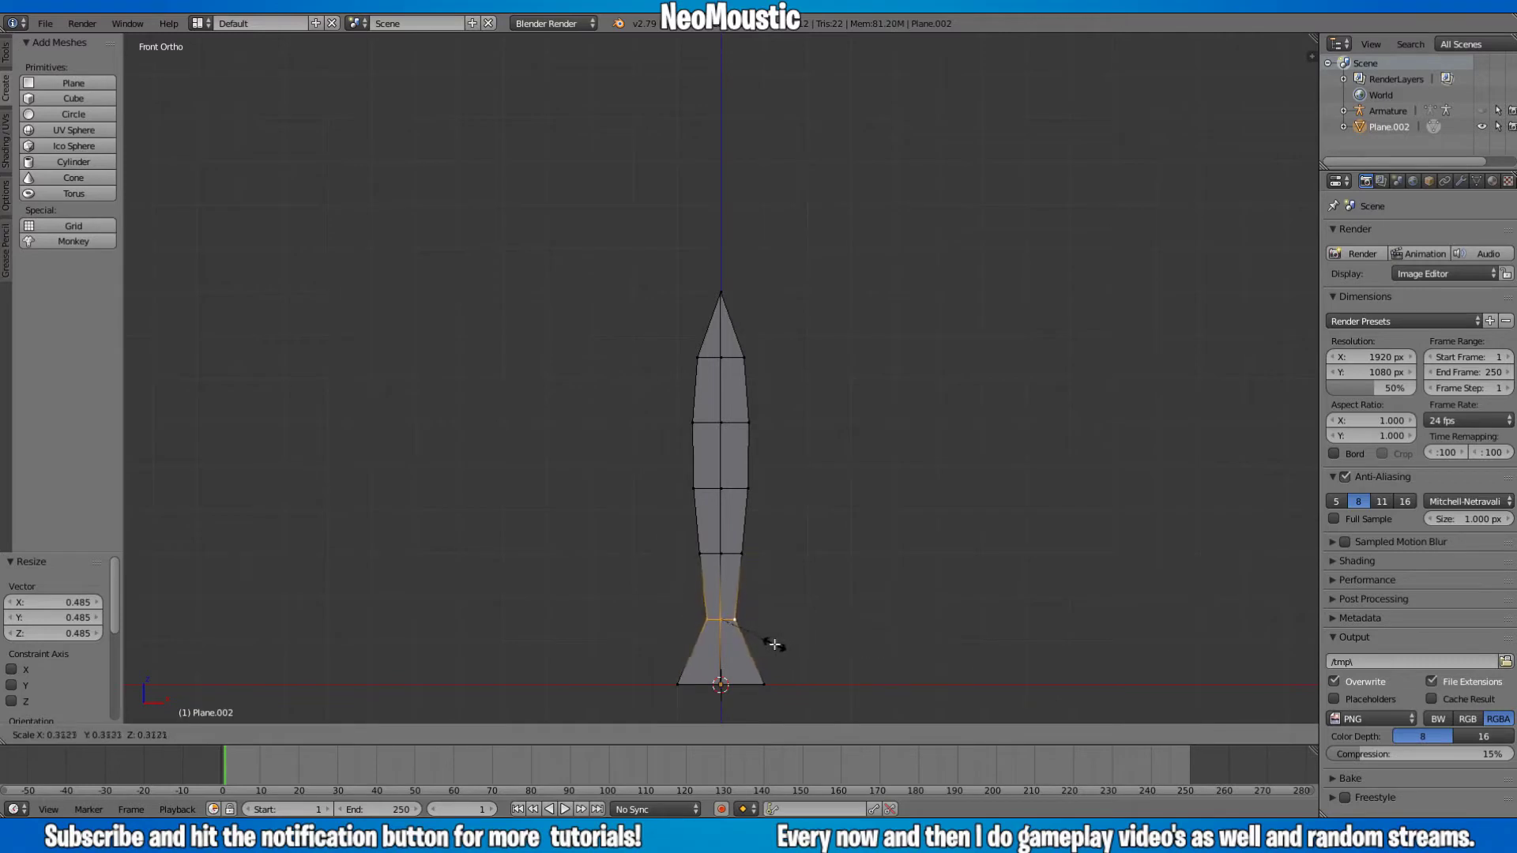
{"action": "left_click", "coordinate": [772, 644]}
- Scale the bottom vertex row at the base to about 0.121 to narrow it almost to a point
{"action": "right_click", "coordinate": [764, 684]}
{"action": "key", "text": "b"}
{"action": "left_click_drag", "start_coordinate": [796, 666], "coordinate": [542, 725]}
{"action": "key", "text": "s"}
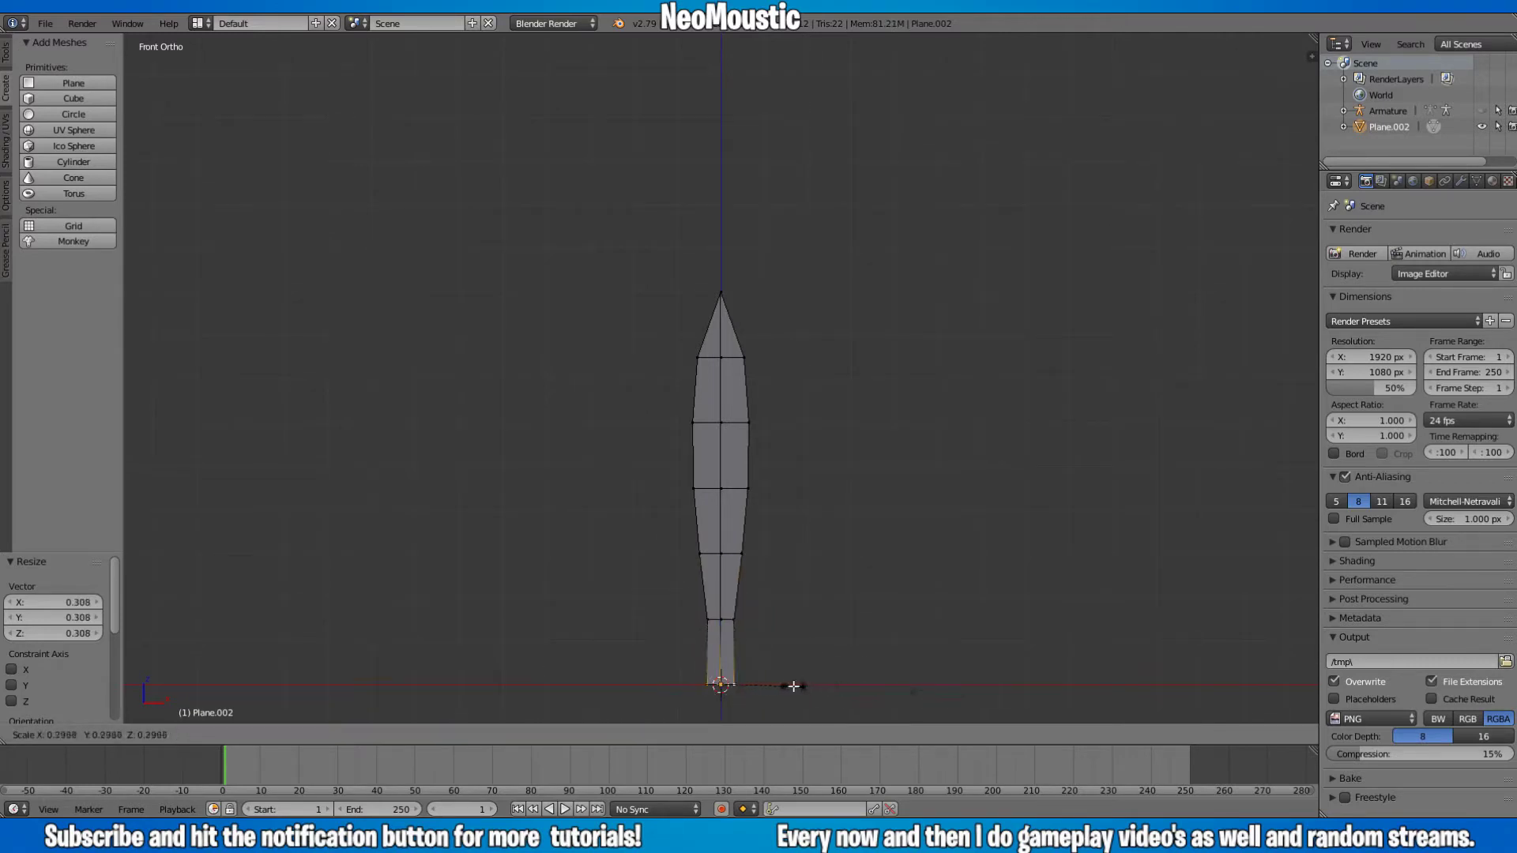
{"action": "left_click", "coordinate": [750, 683]}
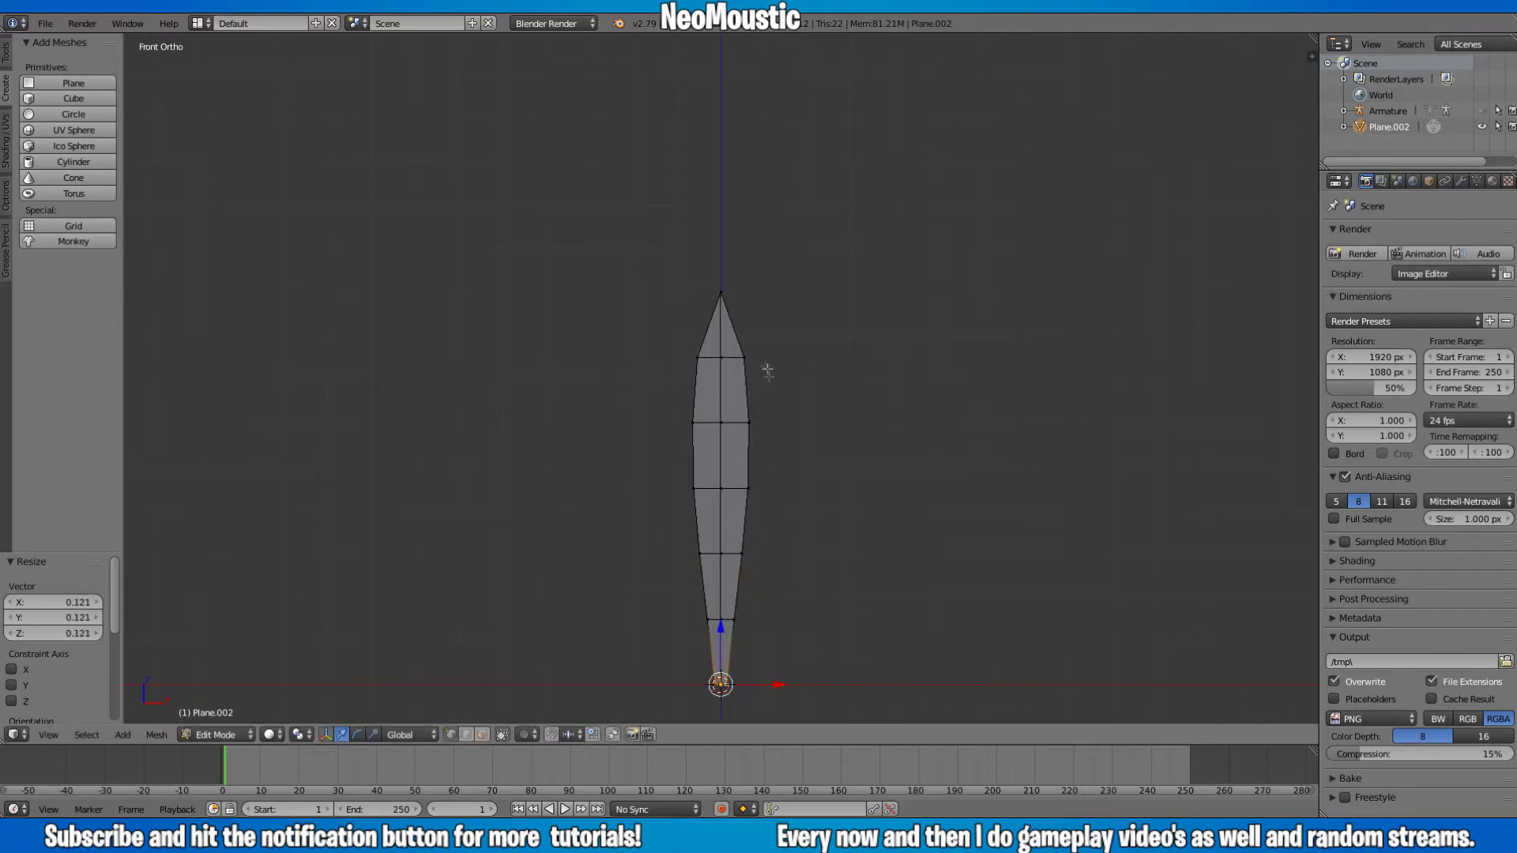
- Slightly widen the first and second vertex rows above the base to smooth the lower taper
{"action": "right_click", "coordinate": [737, 618]}
{"action": "key", "text": "b"}
{"action": "left_click_drag", "start_coordinate": [685, 602], "coordinate": [860, 647]}
{"action": "key", "text": "s"}
{"action": "left_click", "coordinate": [884, 649]}
{"action": "right_click", "coordinate": [745, 556]}
{"action": "key", "text": "b"}
{"action": "left_click_drag", "start_coordinate": [771, 541], "coordinate": [673, 565]}
{"action": "key", "text": "s"}
{"action": "left_click", "coordinate": [867, 590]}
- Narrow the second vertex row below the tip by scaling it to about 0.720
{"action": "right_click", "coordinate": [752, 425]}
{"action": "key", "text": "b"}
{"action": "left_click_drag", "start_coordinate": [772, 405], "coordinate": [595, 442]}
{"action": "key", "text": "s"}
{"action": "left_click", "coordinate": [889, 488]}
- Narrow the vertex row directly below the tip by scaling it to about 0.607
{"action": "right_click", "coordinate": [758, 349]}
{"action": "key", "text": "b"}
{"action": "left_click_drag", "start_coordinate": [766, 341], "coordinate": [599, 398]}
{"action": "key", "text": "s"}
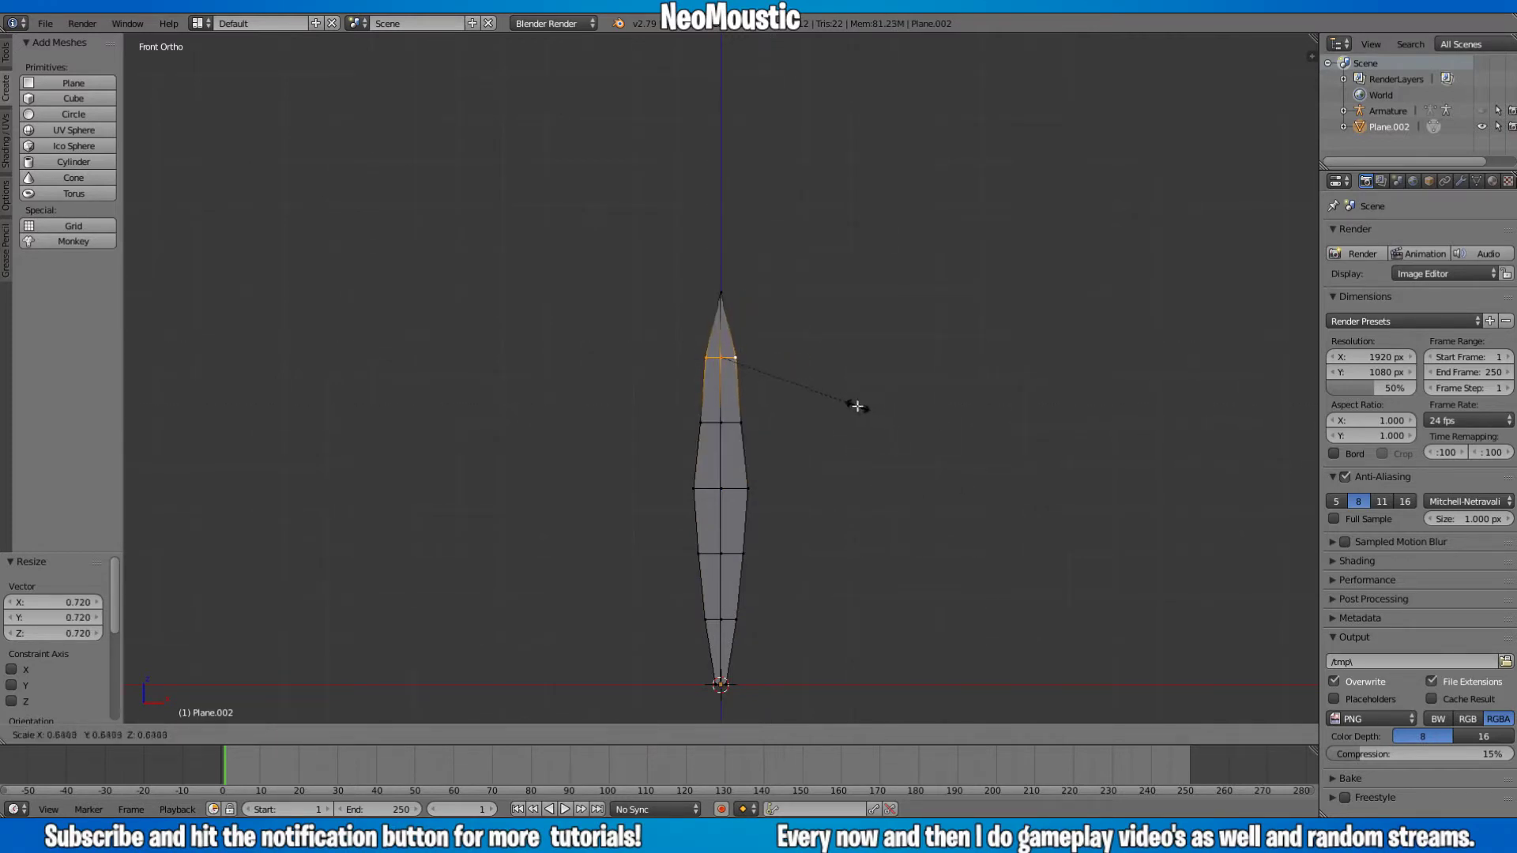
{"action": "left_click", "coordinate": [850, 406]}
- Scale the middle vertex row to about 0.797 to even out the outline's widest part
{"action": "right_click", "coordinate": [753, 489]}
{"action": "key", "text": "b"}
{"action": "left_click_drag", "start_coordinate": [788, 473], "coordinate": [622, 534]}
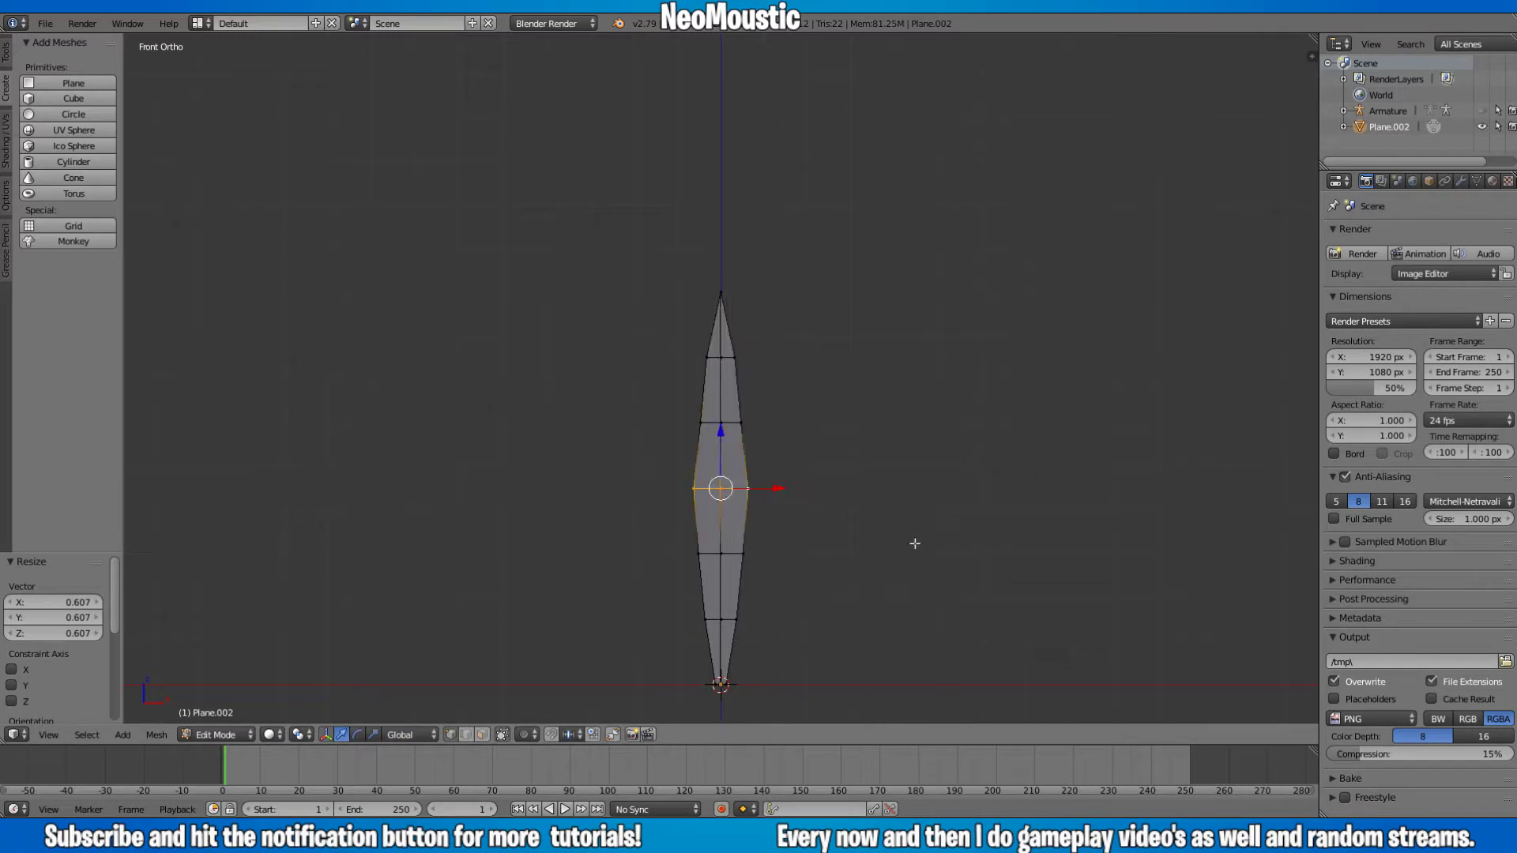
{"action": "key", "text": "s"}
{"action": "left_click", "coordinate": [873, 539]}
{"action": "middle_click_drag", "start_coordinate": [895, 552], "coordinate": [836, 564]}
{"action": "key", "text": "KP_1"}
{"action": "scroll", "coordinate": [816, 565], "scroll_direction": "down", "scroll_amount": 7, "text": "shift"}
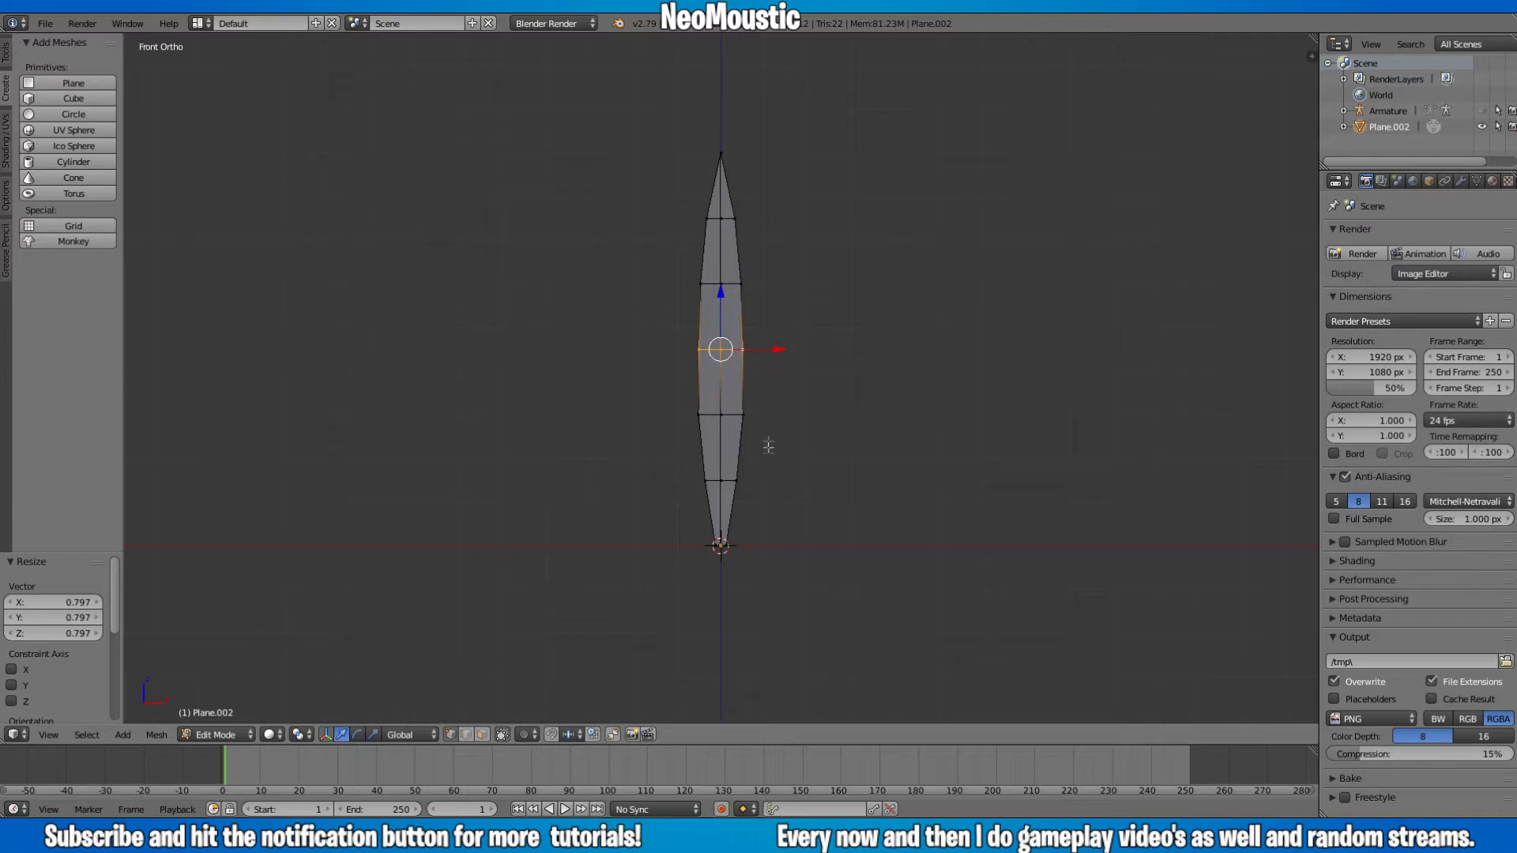
- Select the entire blade mesh and unwrap its UVs with the standard Unwrap method
{"action": "key", "text": "a"}
{"action": "key", "text": "a"}
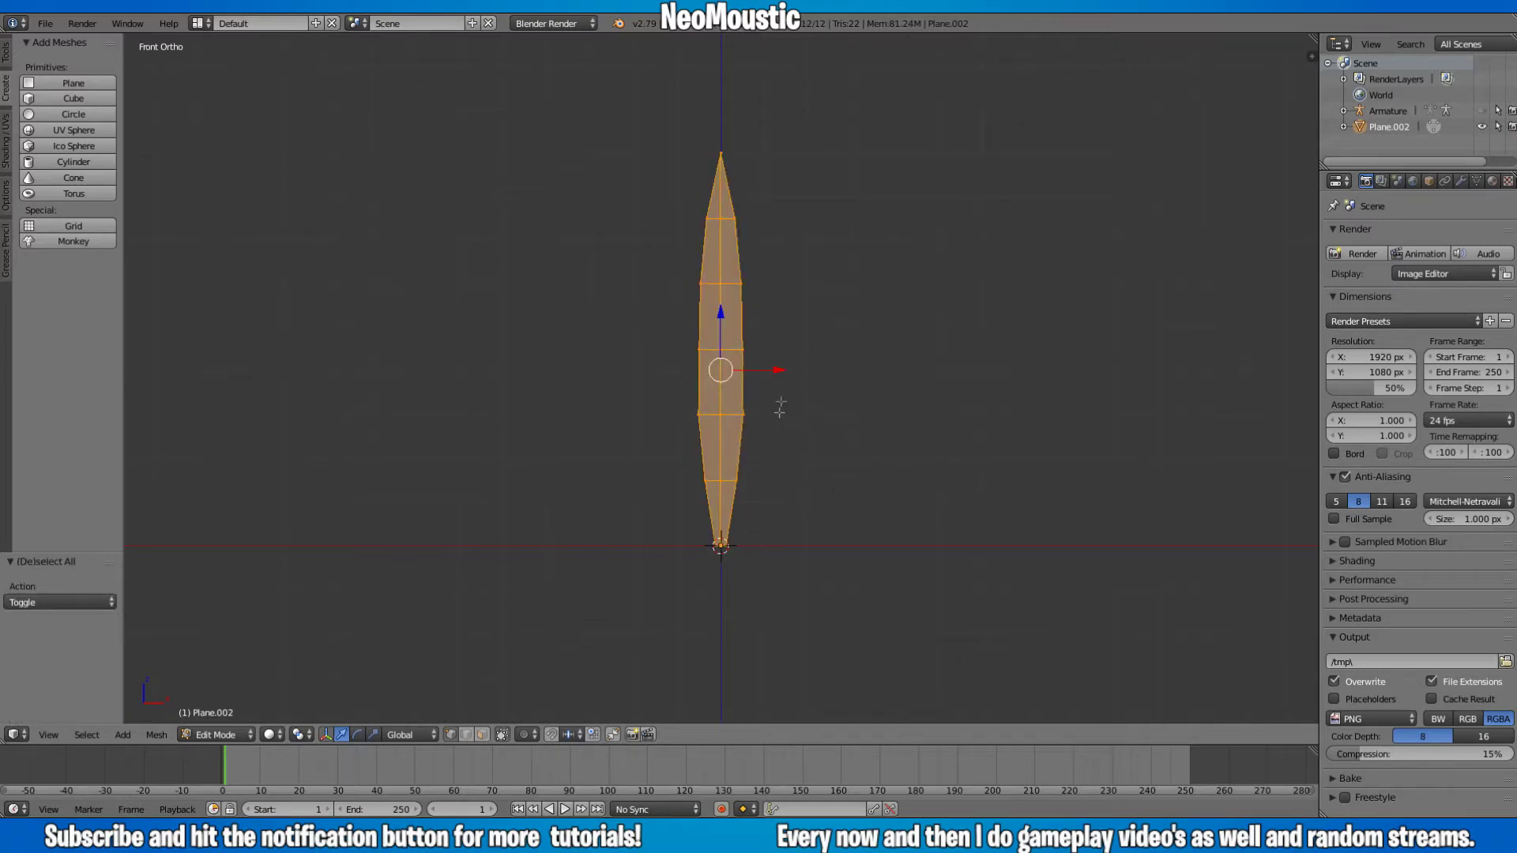
{"action": "key", "text": "a"}
{"action": "key", "text": "a"}
{"action": "key", "text": "a"}
{"action": "key", "text": "a"}
{"action": "key", "text": "a"}
{"action": "key", "text": "a"}
{"action": "key", "text": "u"}
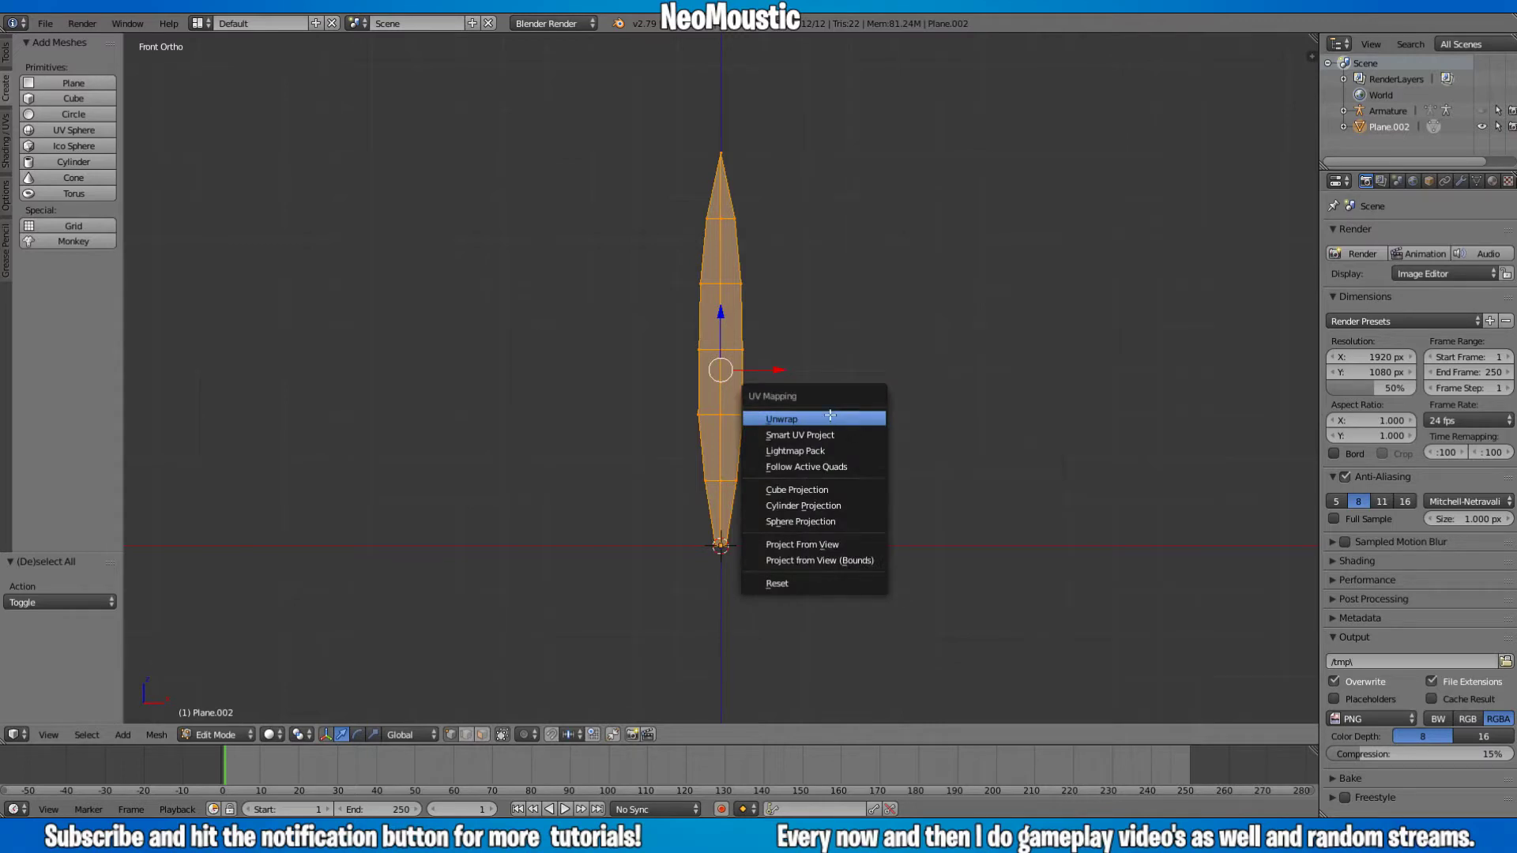
{"action": "left_click", "coordinate": [829, 417]}
- Split the 3D view into two areas and switch the new one to the UV/Image Editor
{"action": "left_click_drag", "start_coordinate": [1315, 39], "coordinate": [561, 48]}
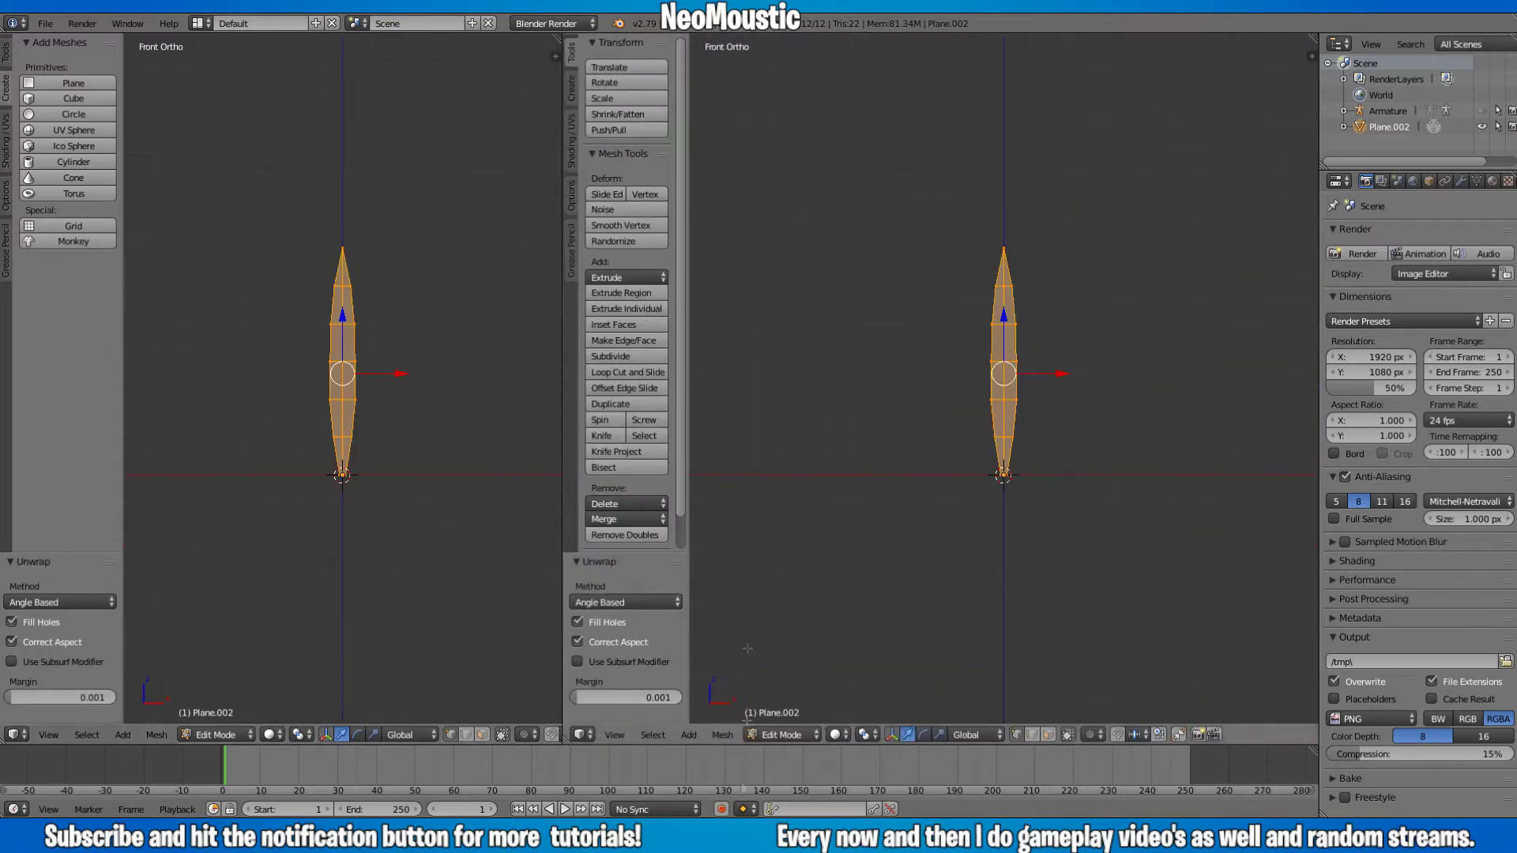
{"action": "left_click", "coordinate": [583, 734]}
{"action": "left_click", "coordinate": [620, 613]}
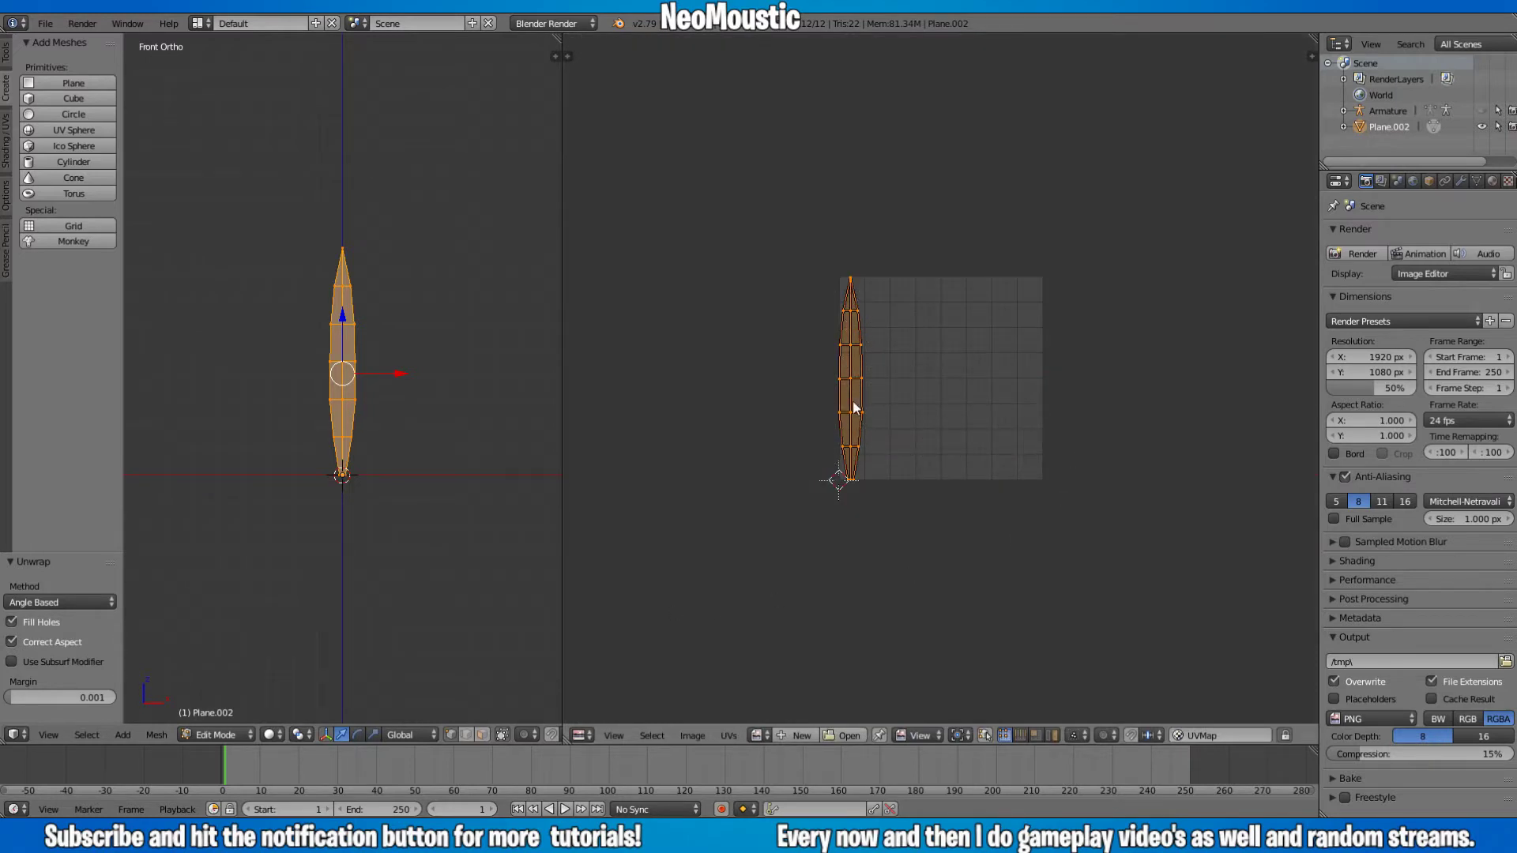
- Center the blade's UV island horizontally in the UV grid and scale it to 0.900 so it fits inside
{"action": "key", "text": "g"}
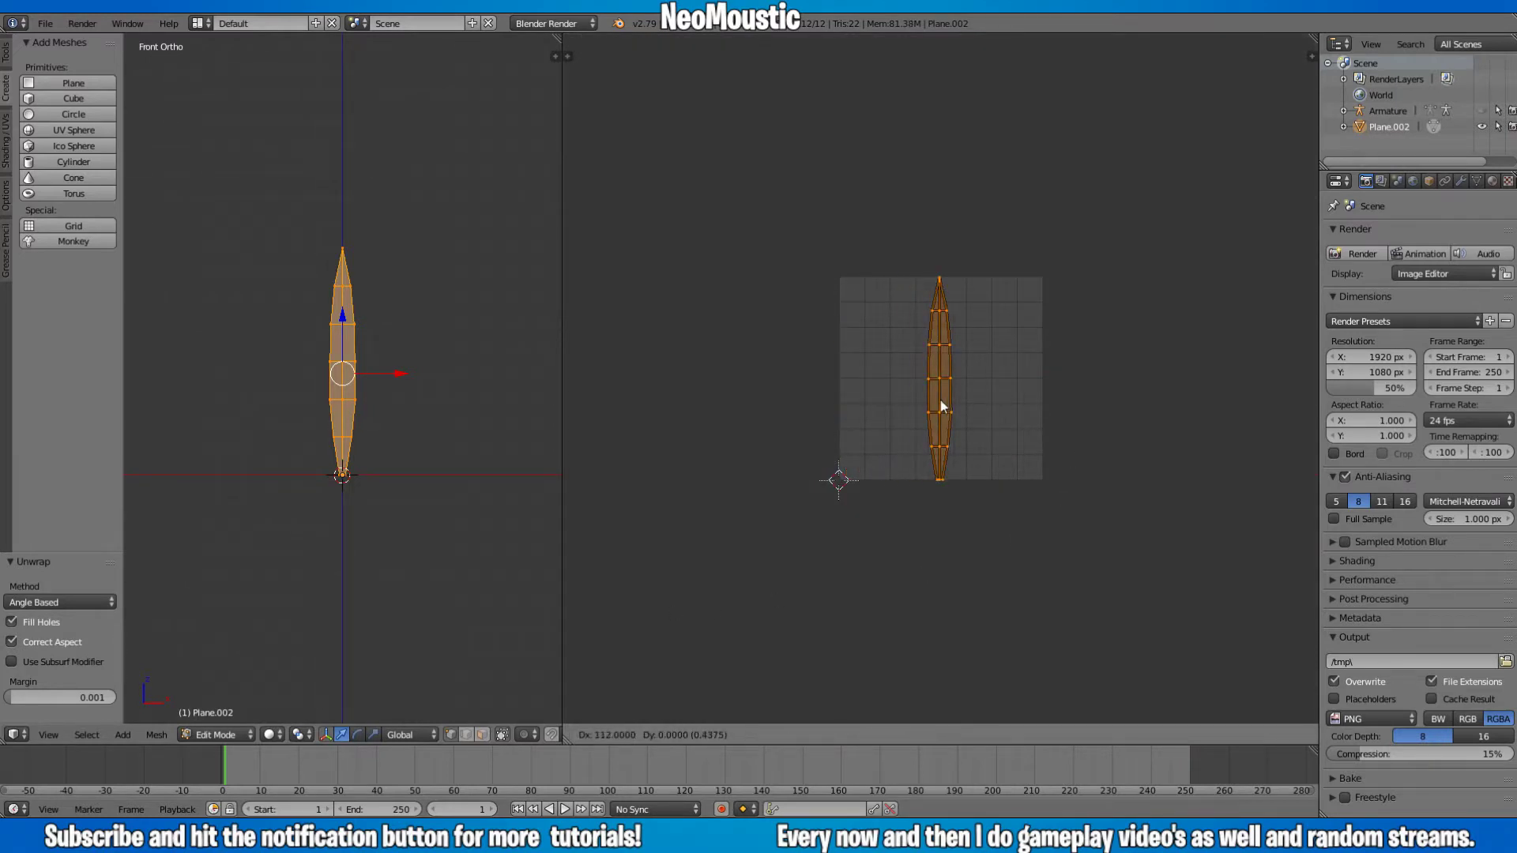
{"action": "left_click", "coordinate": [945, 410]}
{"action": "key", "text": "s"}
{"action": "left_click", "coordinate": [1124, 463]}
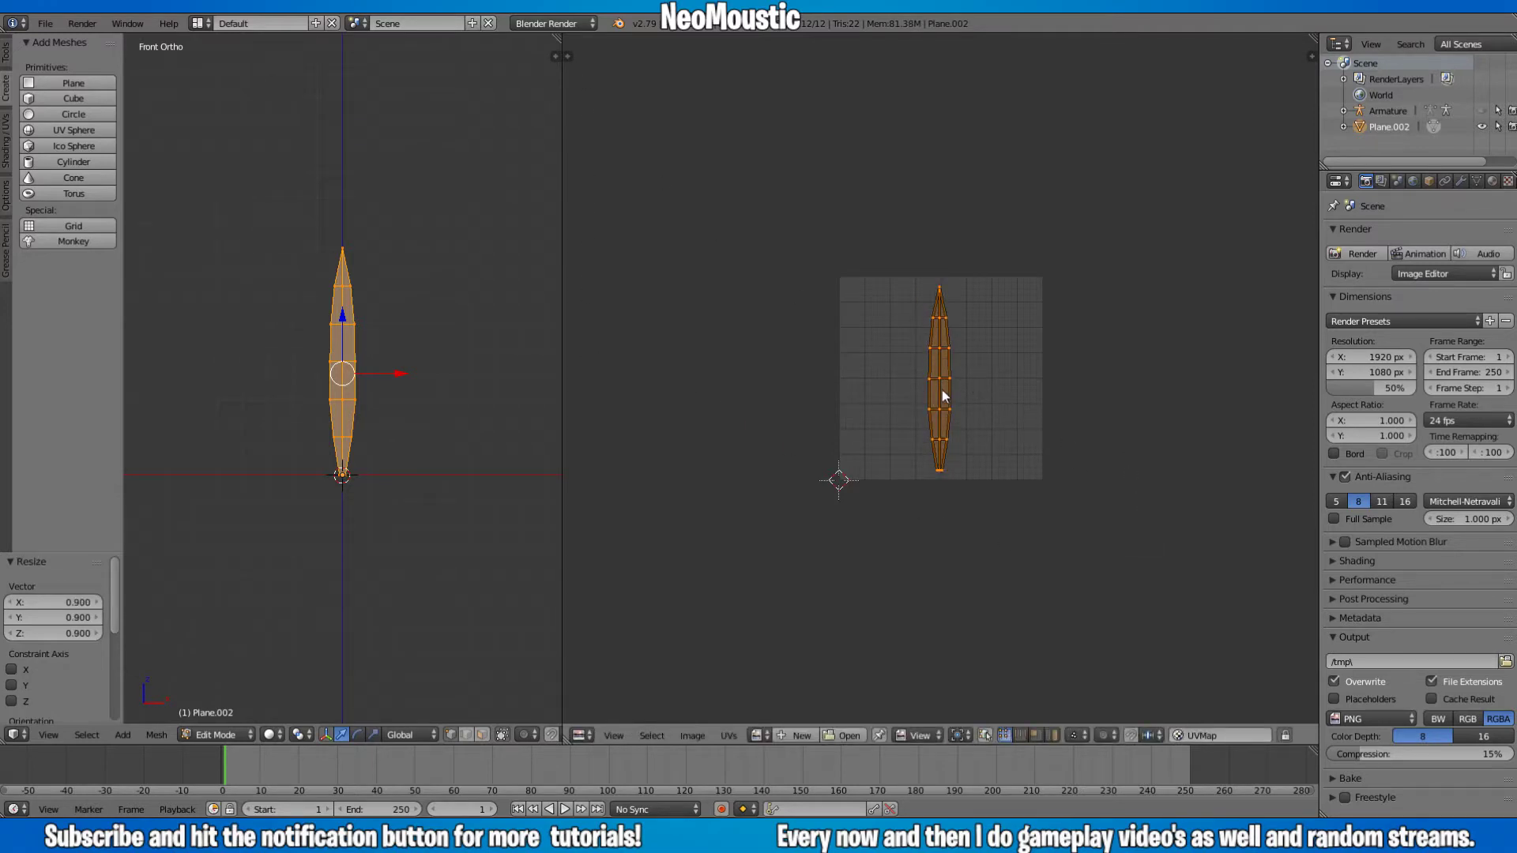
{"action": "key", "text": "s"}
{"action": "key", "text": "x"}
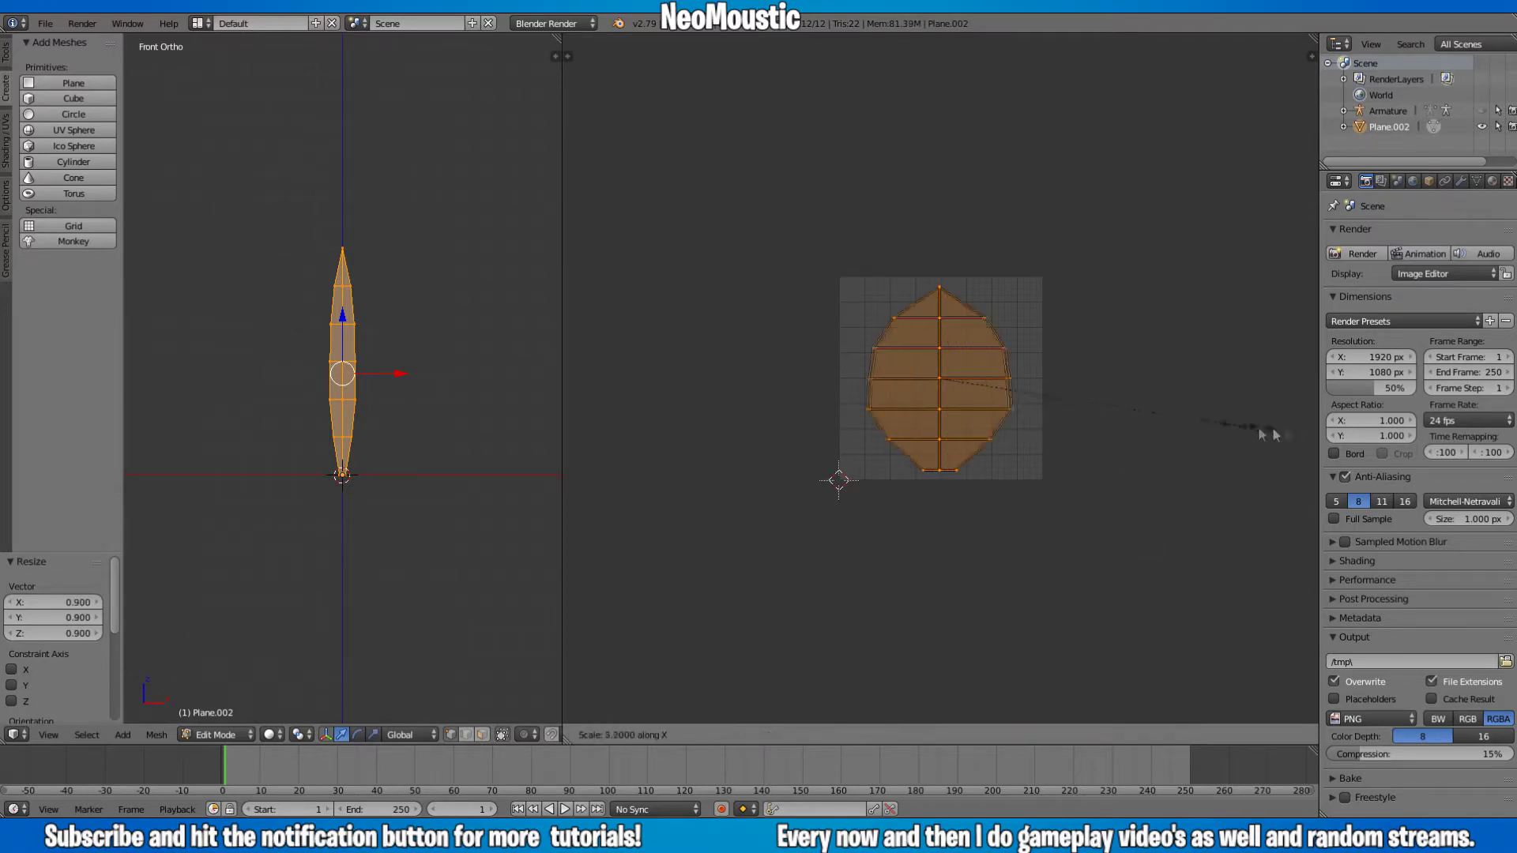
{"action": "right_click", "coordinate": [566, 430]}
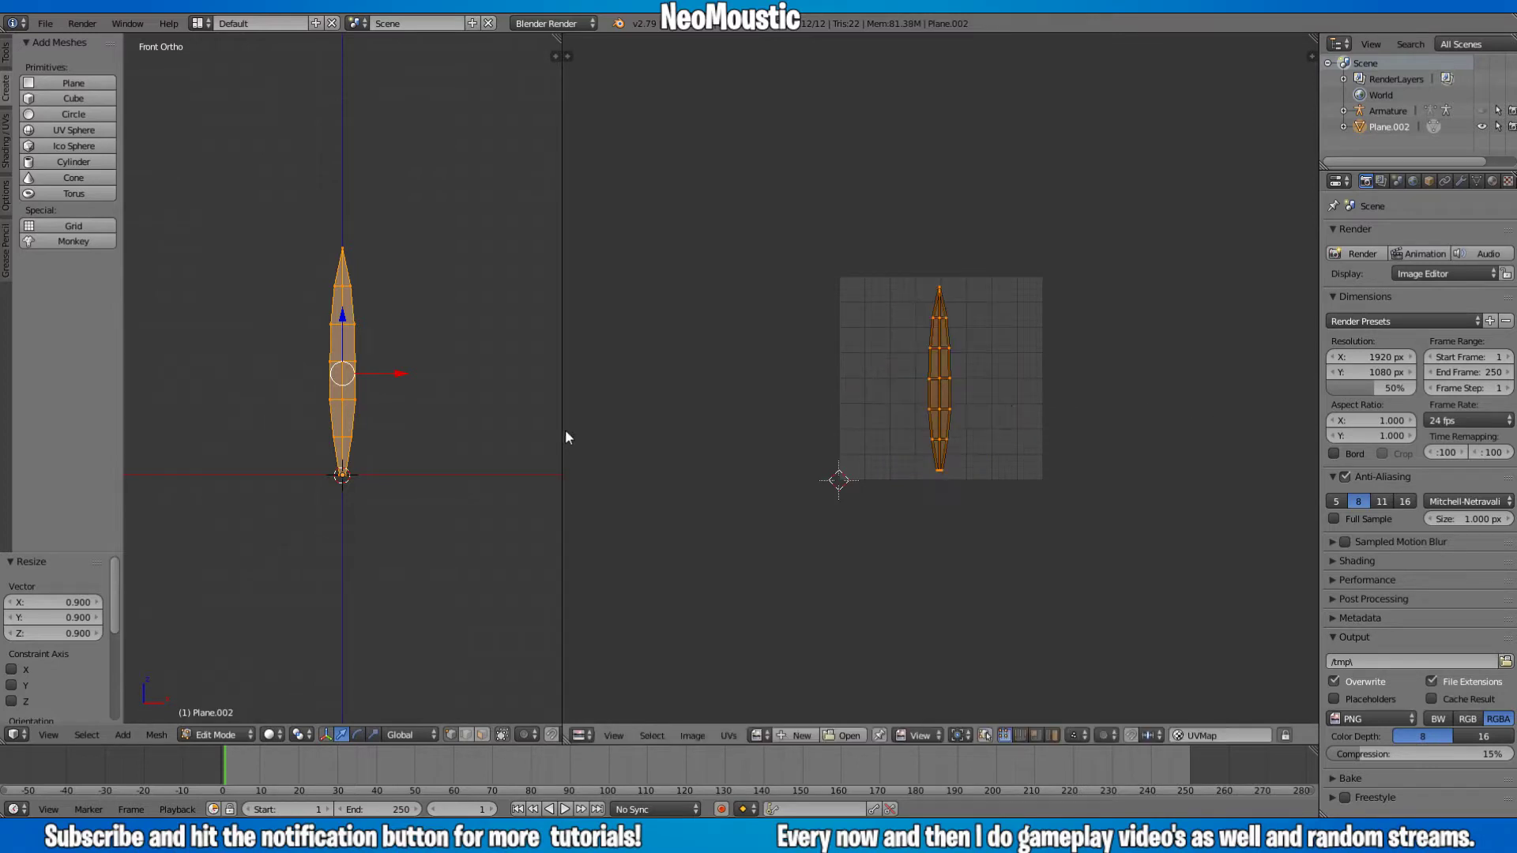
- Merge the UV editor area back so the front view of the blade fills the workspace
{"action": "left_click_drag", "start_coordinate": [558, 39], "coordinate": [629, 64]}
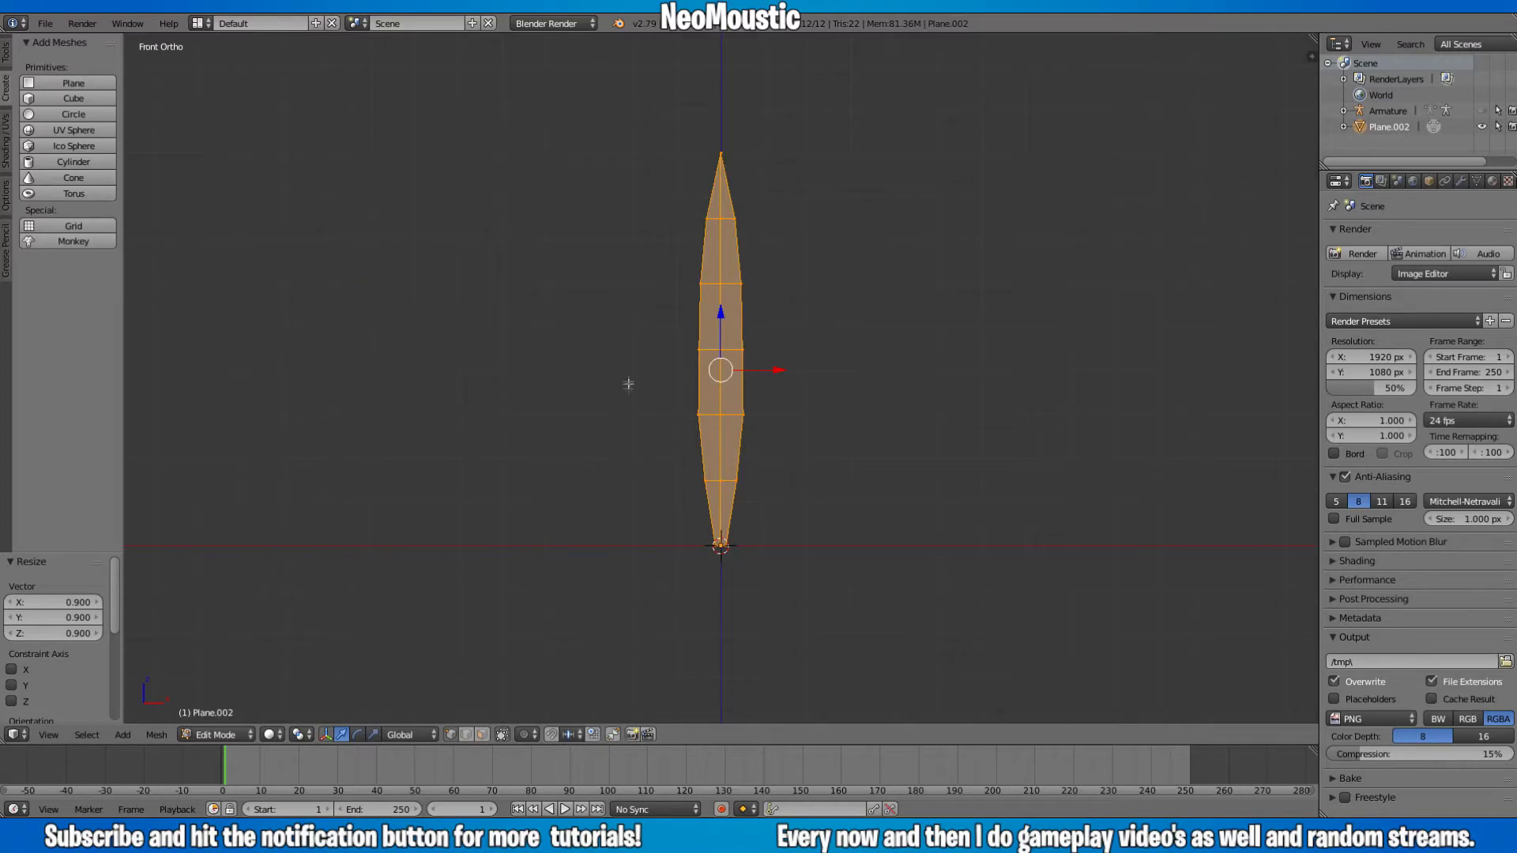
{"action": "scroll", "coordinate": [809, 437], "scroll_direction": "down", "scroll_amount": 3}
{"action": "scroll", "coordinate": [767, 447], "scroll_direction": "up", "scroll_amount": 2, "text": "shift"}
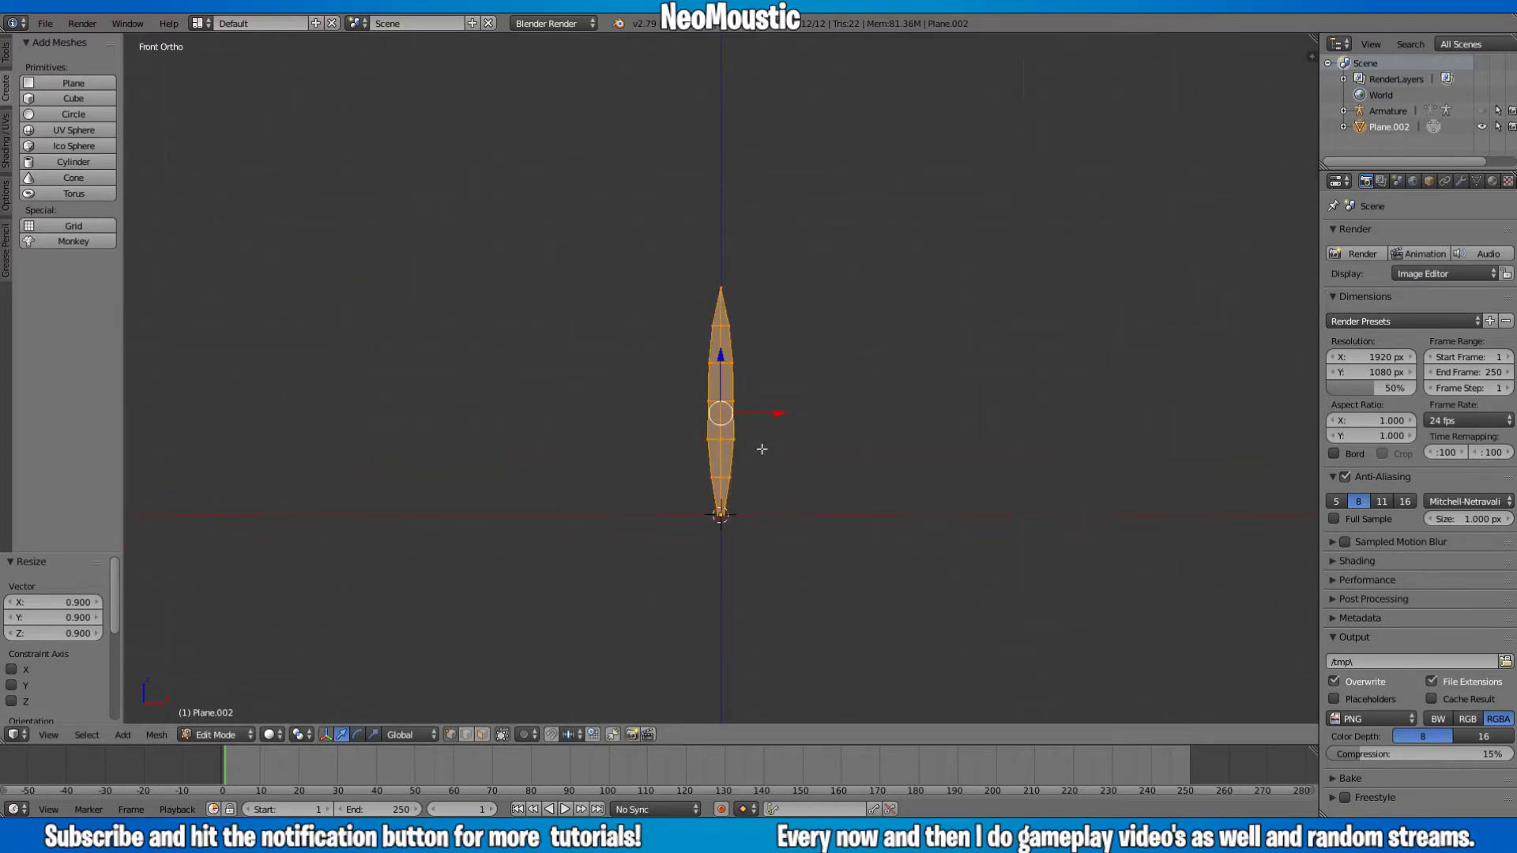
{"action": "scroll", "coordinate": [762, 449], "scroll_direction": "up", "scroll_amount": 3}
{"action": "scroll", "coordinate": [762, 434], "scroll_direction": "down", "scroll_amount": 6, "text": "shift"}
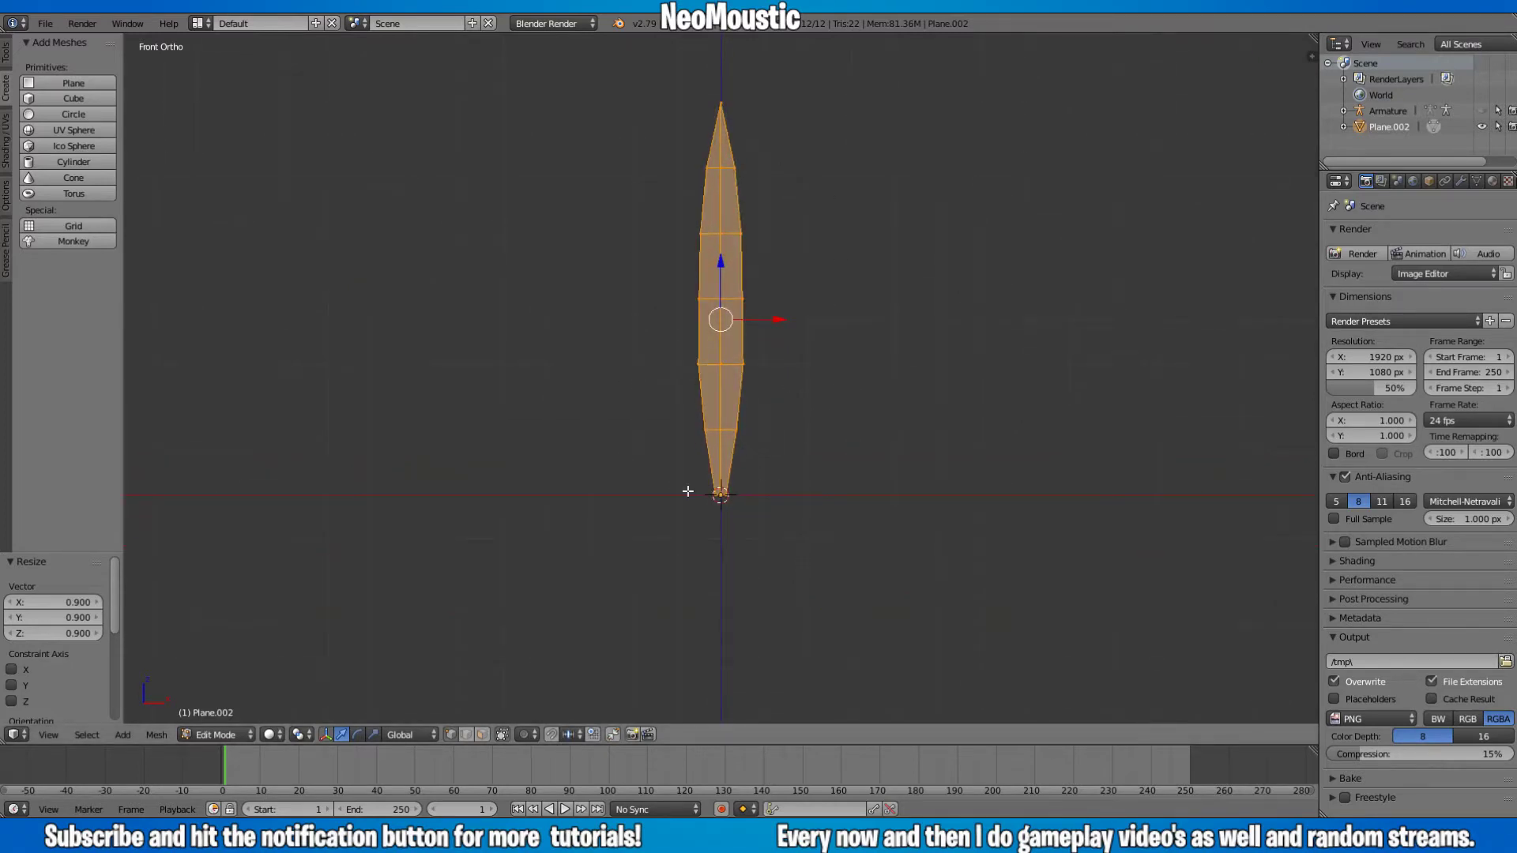
- Duplicate the blade and move the copy about 1 unit along X to the original's right side
{"action": "key", "text": "shift+d"}
{"action": "right_click", "coordinate": [810, 456]}
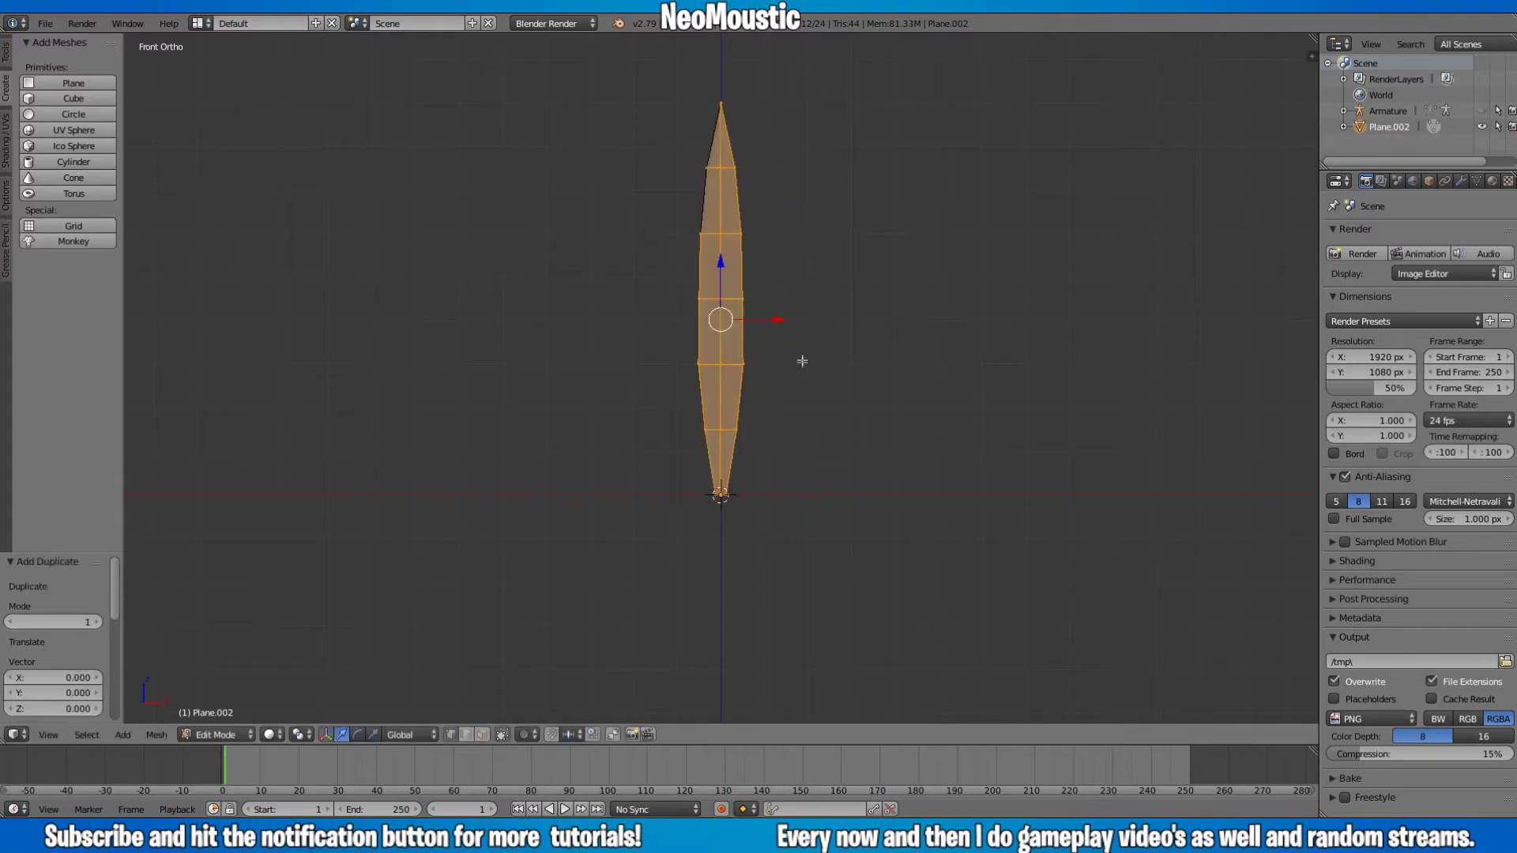
{"action": "key", "text": "g"}
{"action": "key", "text": "x"}
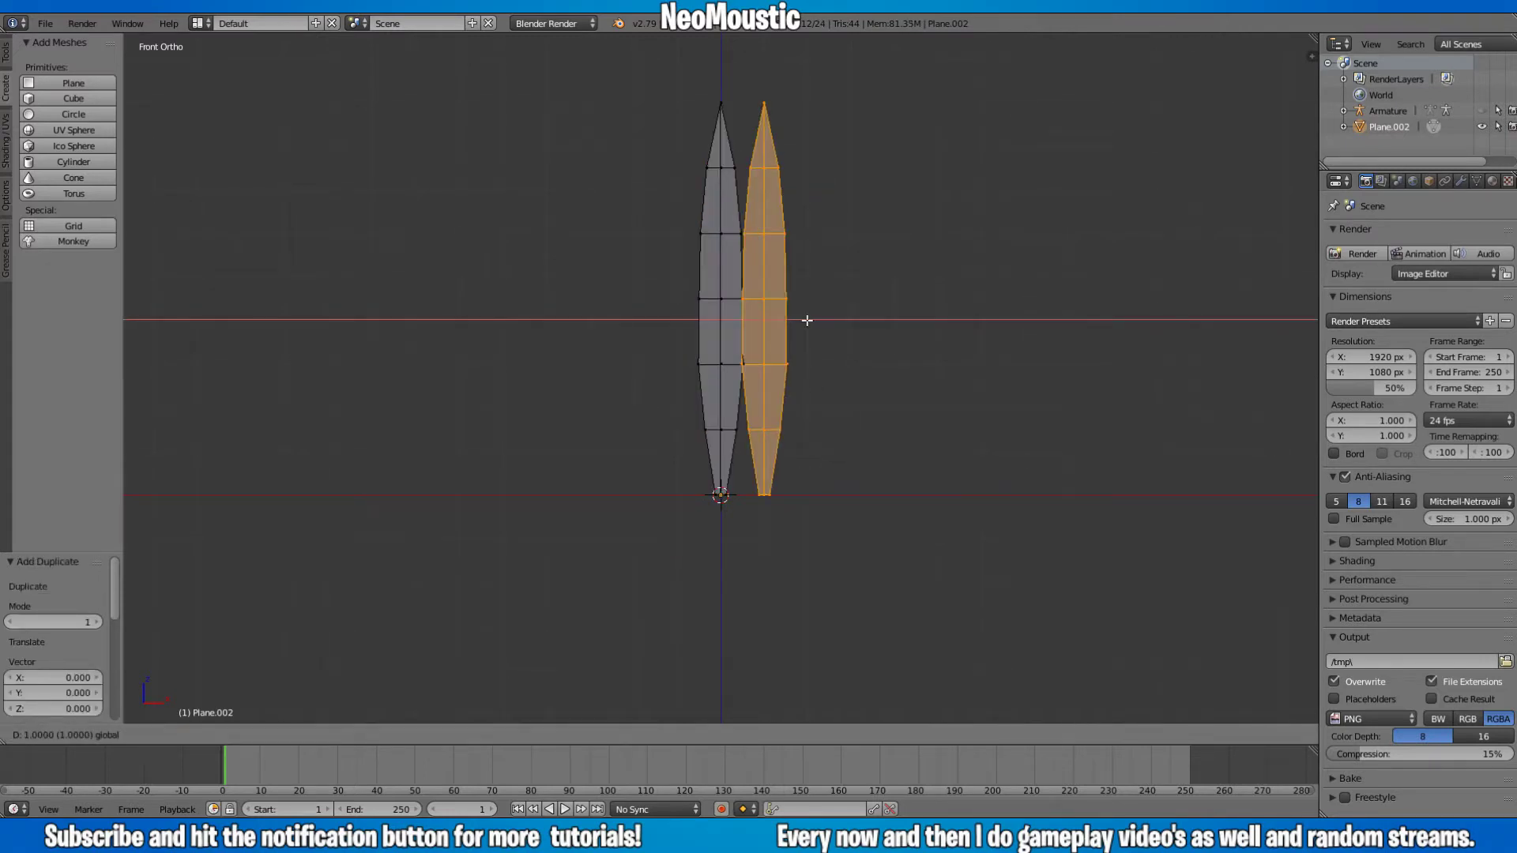
{"action": "left_click", "coordinate": [806, 320]}
- Scale the copied blade slightly smaller than the original and position it just beside the center blade
{"action": "key", "text": "s"}
{"action": "left_click", "coordinate": [927, 395]}
{"action": "key", "text": "s"}
{"action": "left_click", "coordinate": [909, 406]}
{"action": "key", "text": "g"}
{"action": "left_click", "coordinate": [908, 385]}
{"action": "key", "text": "s"}
{"action": "left_click", "coordinate": [952, 405]}
- Tilt the right blade outward by about 9° and raise it by about 0.4 so its base meets the ground line
{"action": "key", "text": "r"}
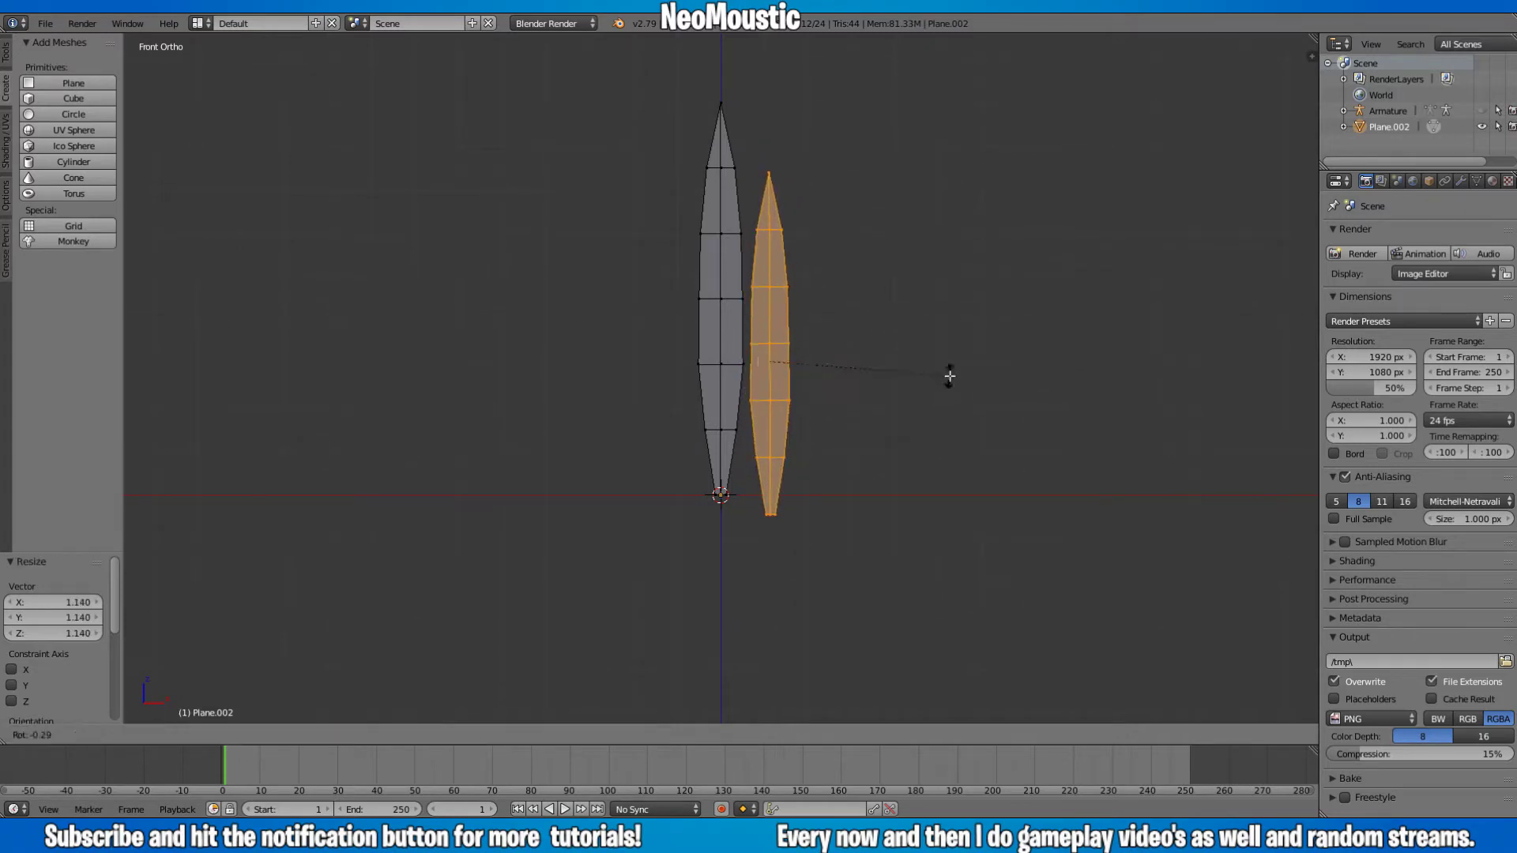
{"action": "left_click", "coordinate": [949, 403]}
{"action": "key", "text": "g"}
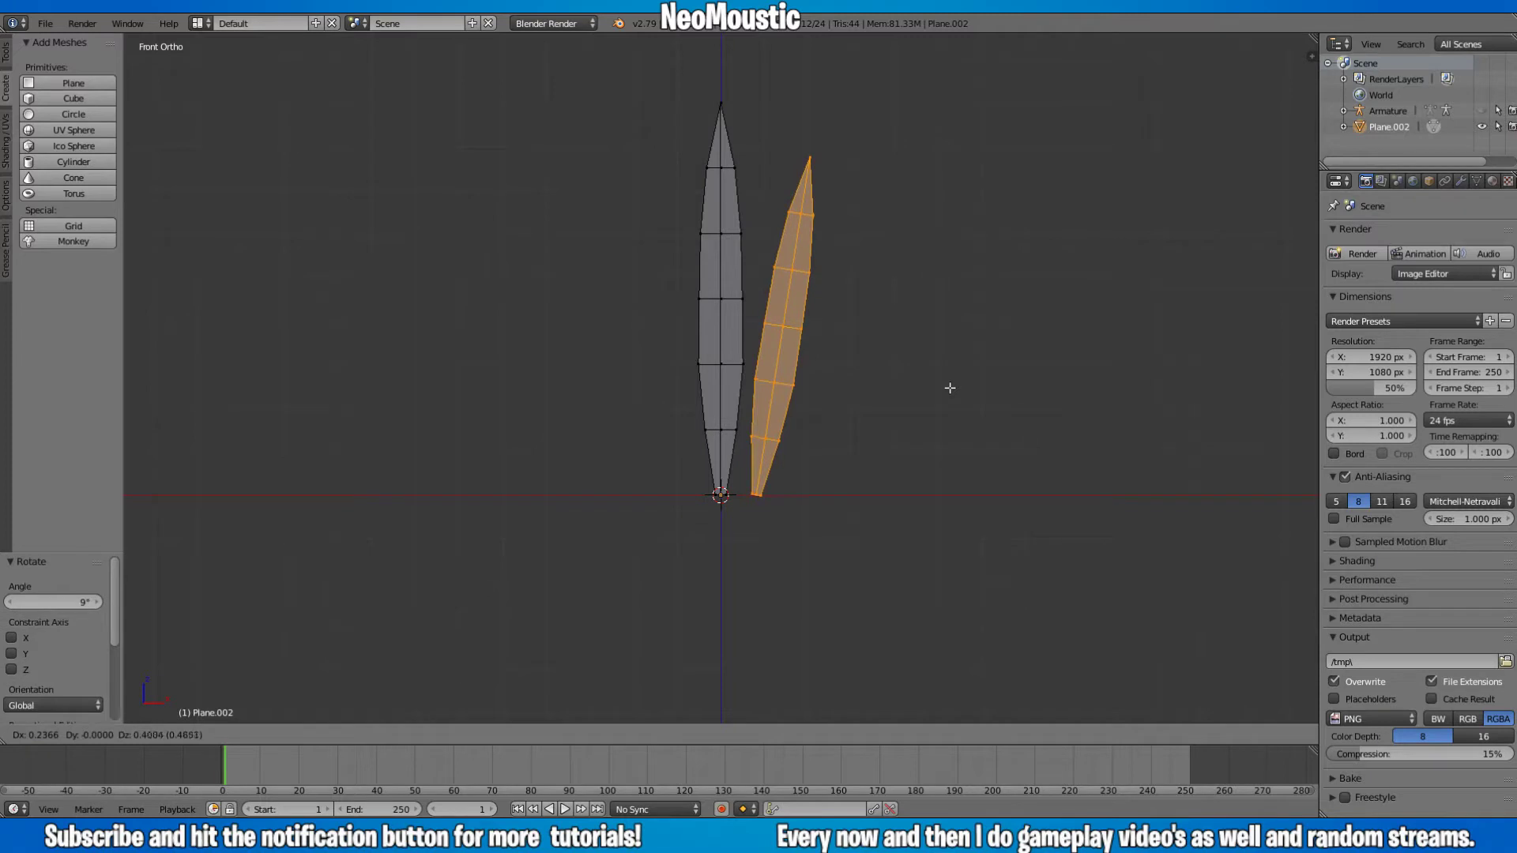
{"action": "left_click", "coordinate": [950, 388]}
- Duplicate the right blade, rotate the copy by -21°, and place it to the left of the center blade
{"action": "key", "text": "shift+d"}
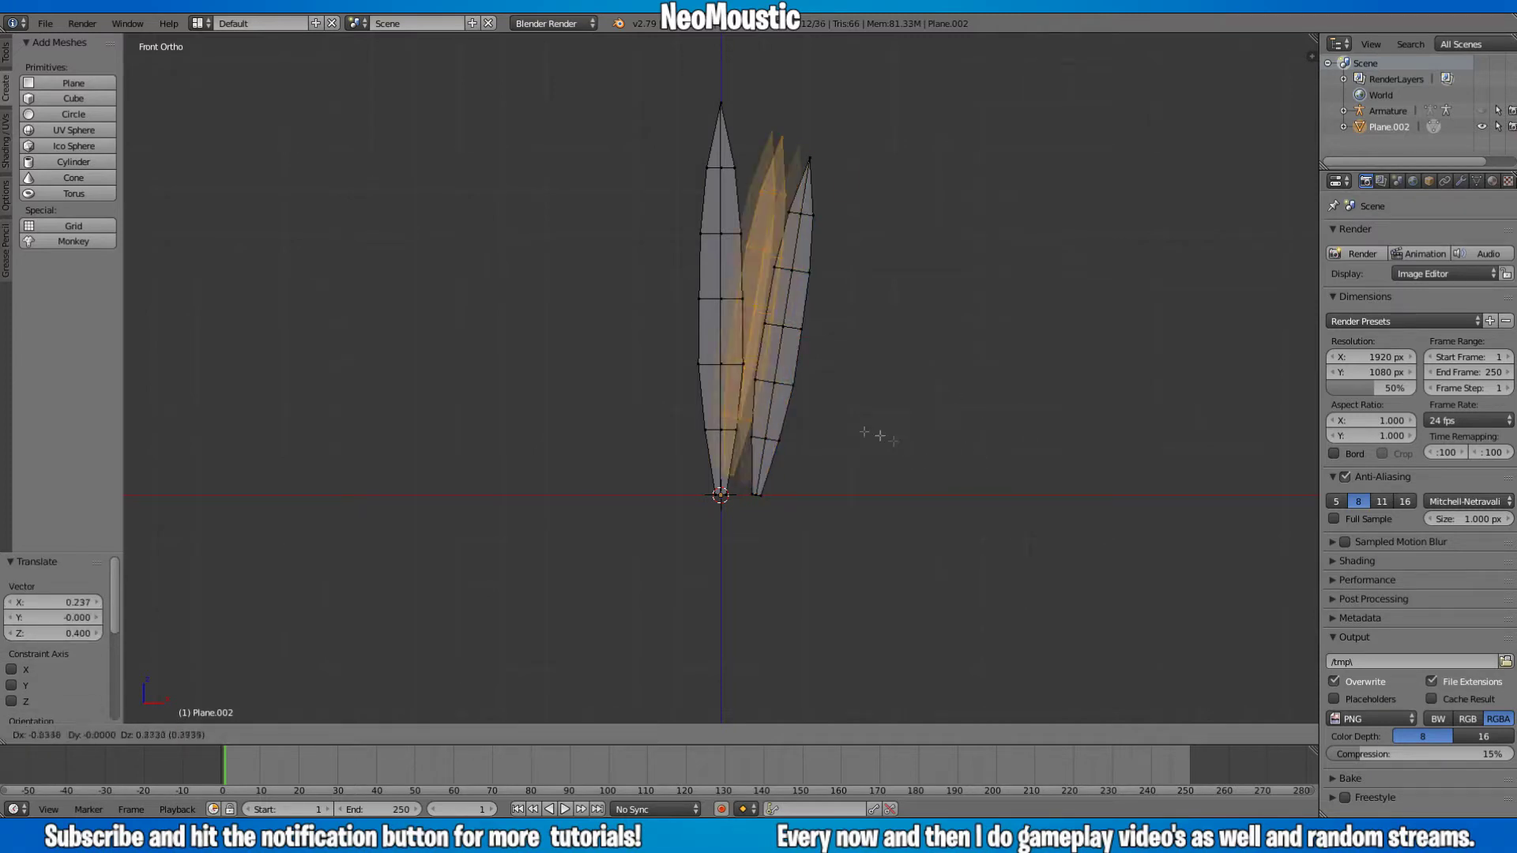
{"action": "left_click", "coordinate": [815, 428]}
{"action": "key", "text": "r"}
{"action": "left_click", "coordinate": [878, 315]}
{"action": "key", "text": "g"}
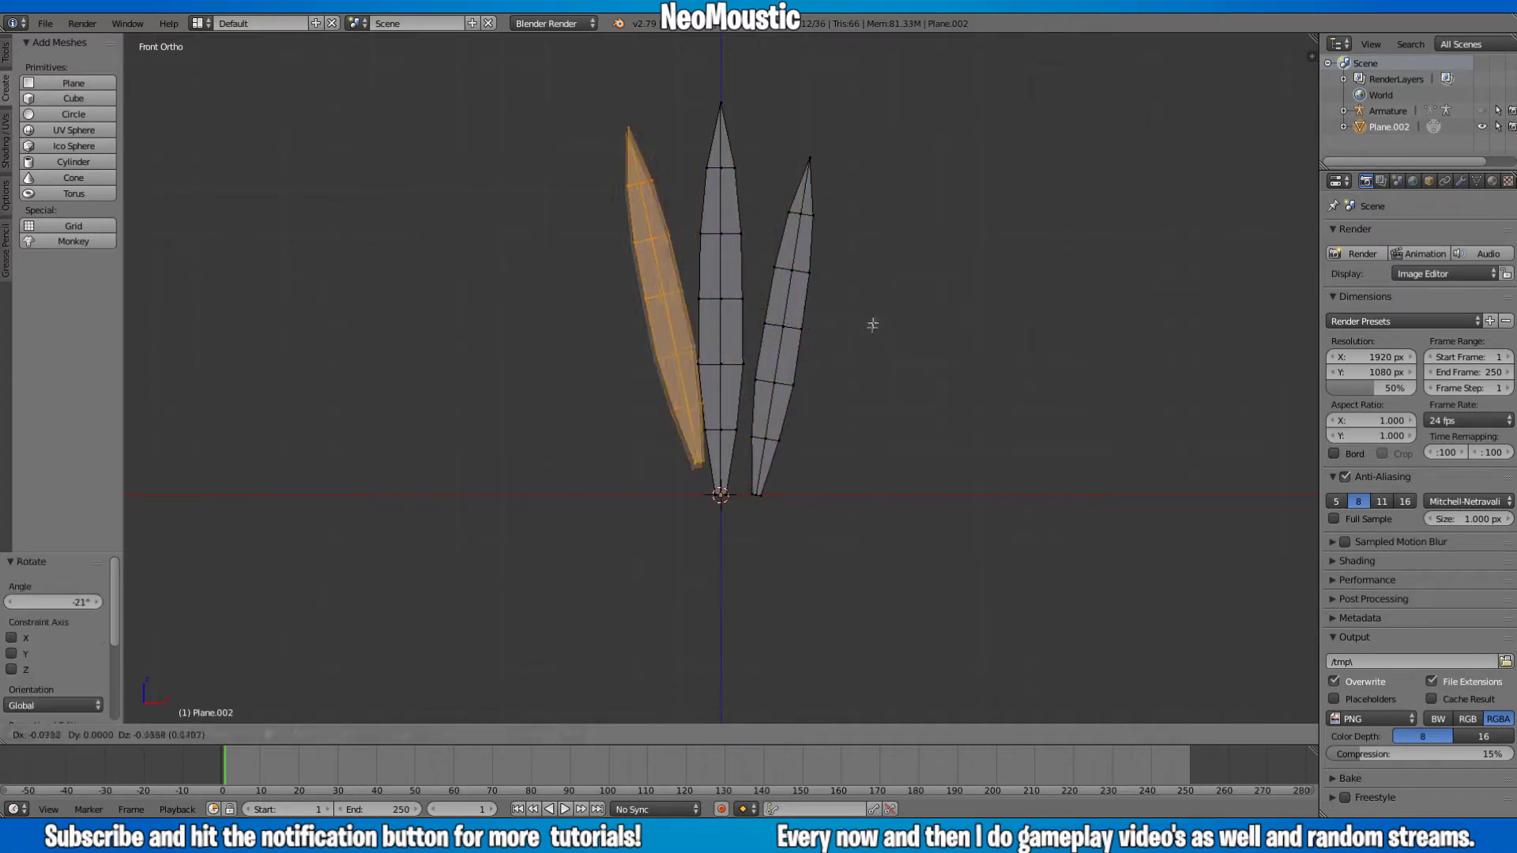
{"action": "left_click", "coordinate": [870, 349]}
- Scale the left blade to about 0.936 and lower it by about 0.237 so its base meets the ground line
{"action": "key", "text": "s"}
{"action": "left_click", "coordinate": [884, 338]}
{"action": "key", "text": "g"}
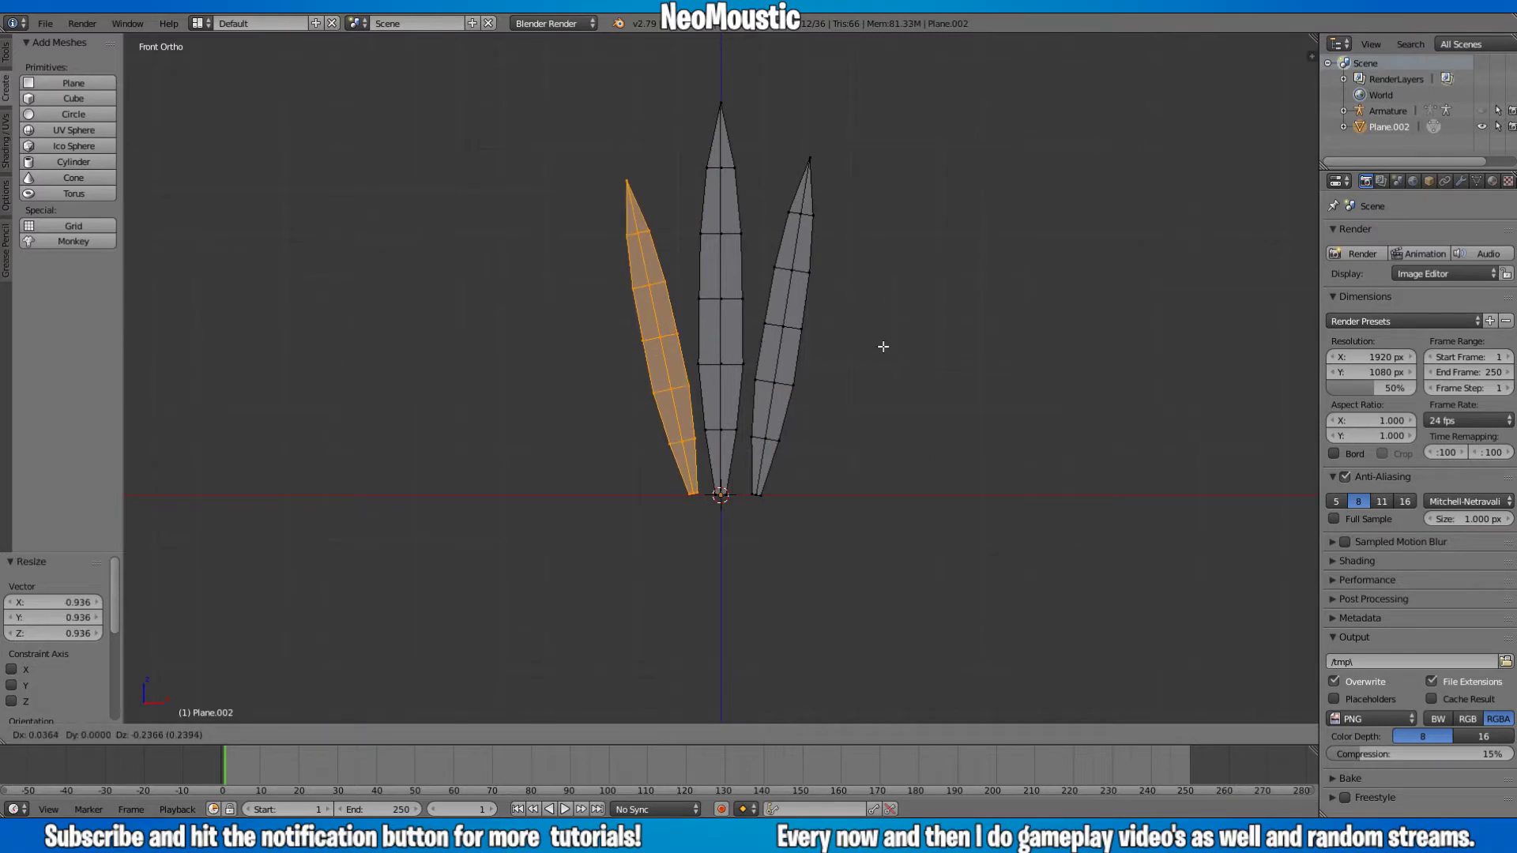
{"action": "left_click", "coordinate": [883, 346]}
- Duplicate the left blade about 1.09 units farther left and rotate the copy outward by about 5°
{"action": "key", "text": "shift+d"}
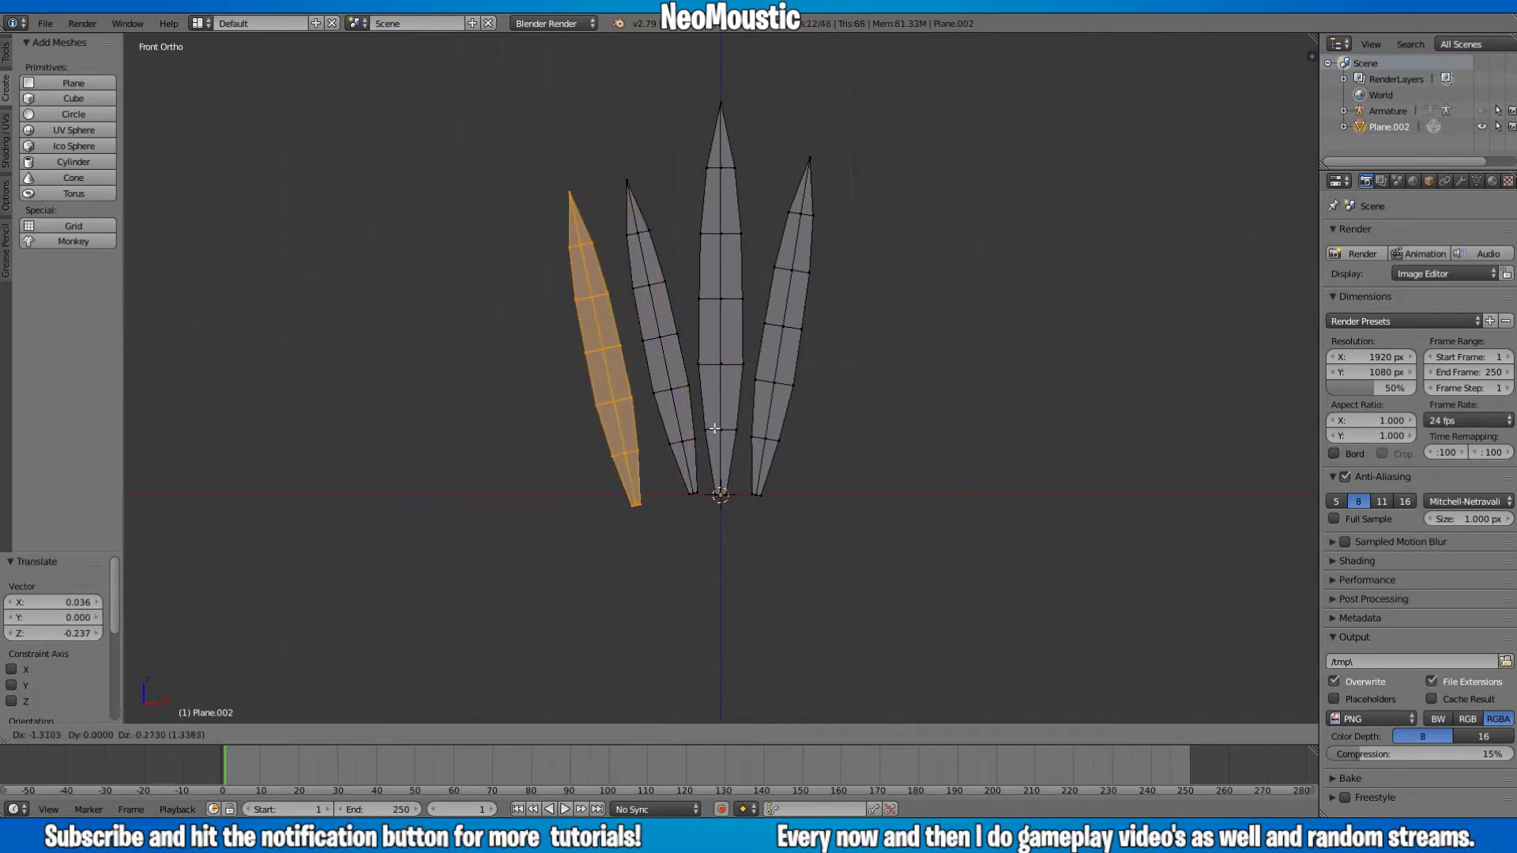
{"action": "left_click", "coordinate": [722, 416]}
{"action": "key", "text": "r"}
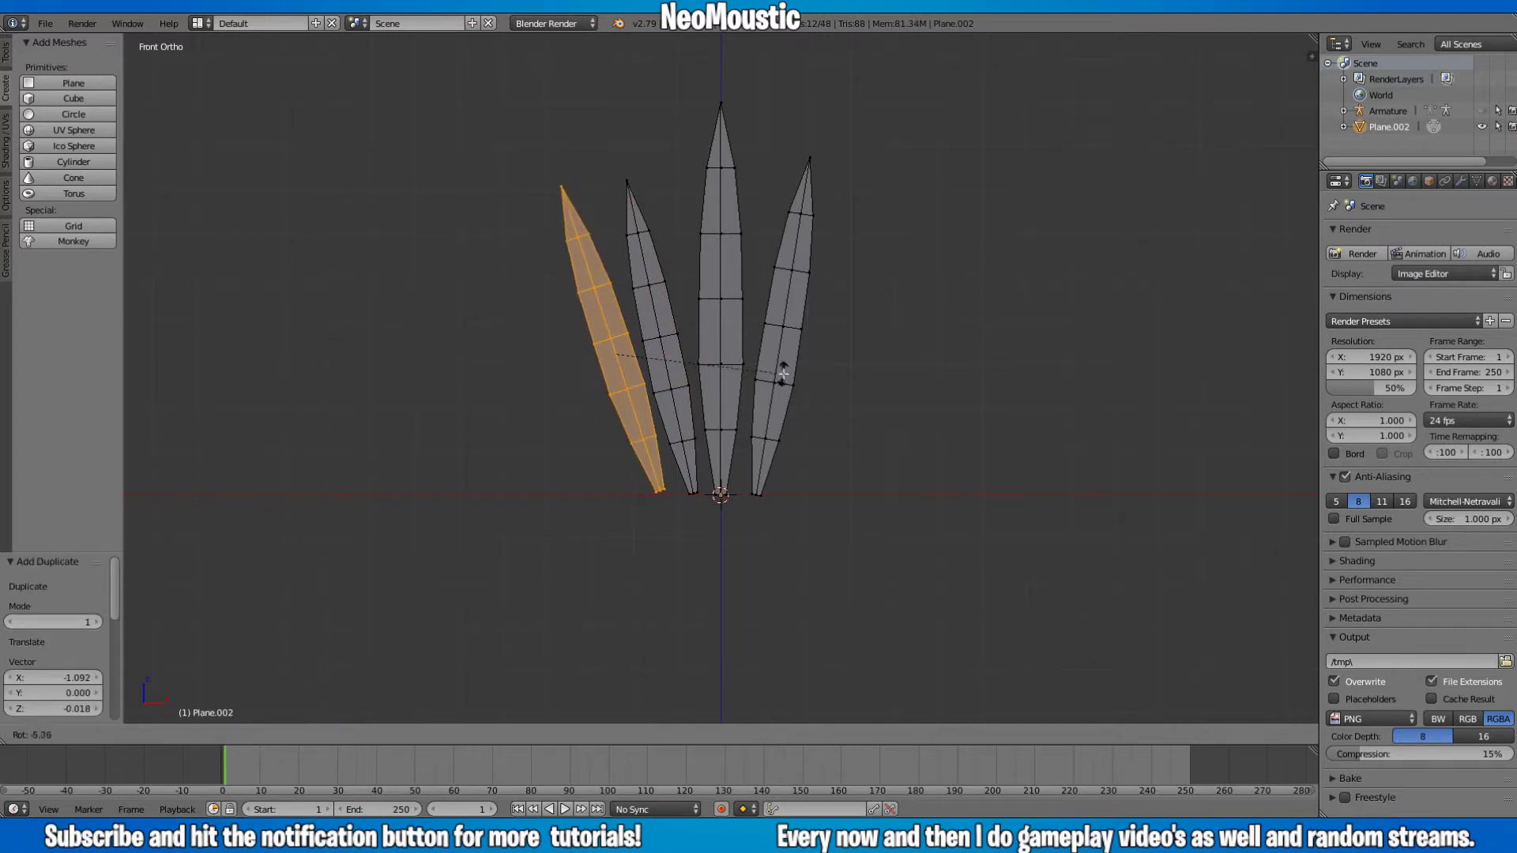
{"action": "left_click", "coordinate": [778, 367]}
- Scale the outer left blade to about 0.774, lower it onto the ground line, and rotate it by -1.44°
{"action": "key", "text": "s"}
{"action": "left_click", "coordinate": [838, 360]}
{"action": "key", "text": "g"}
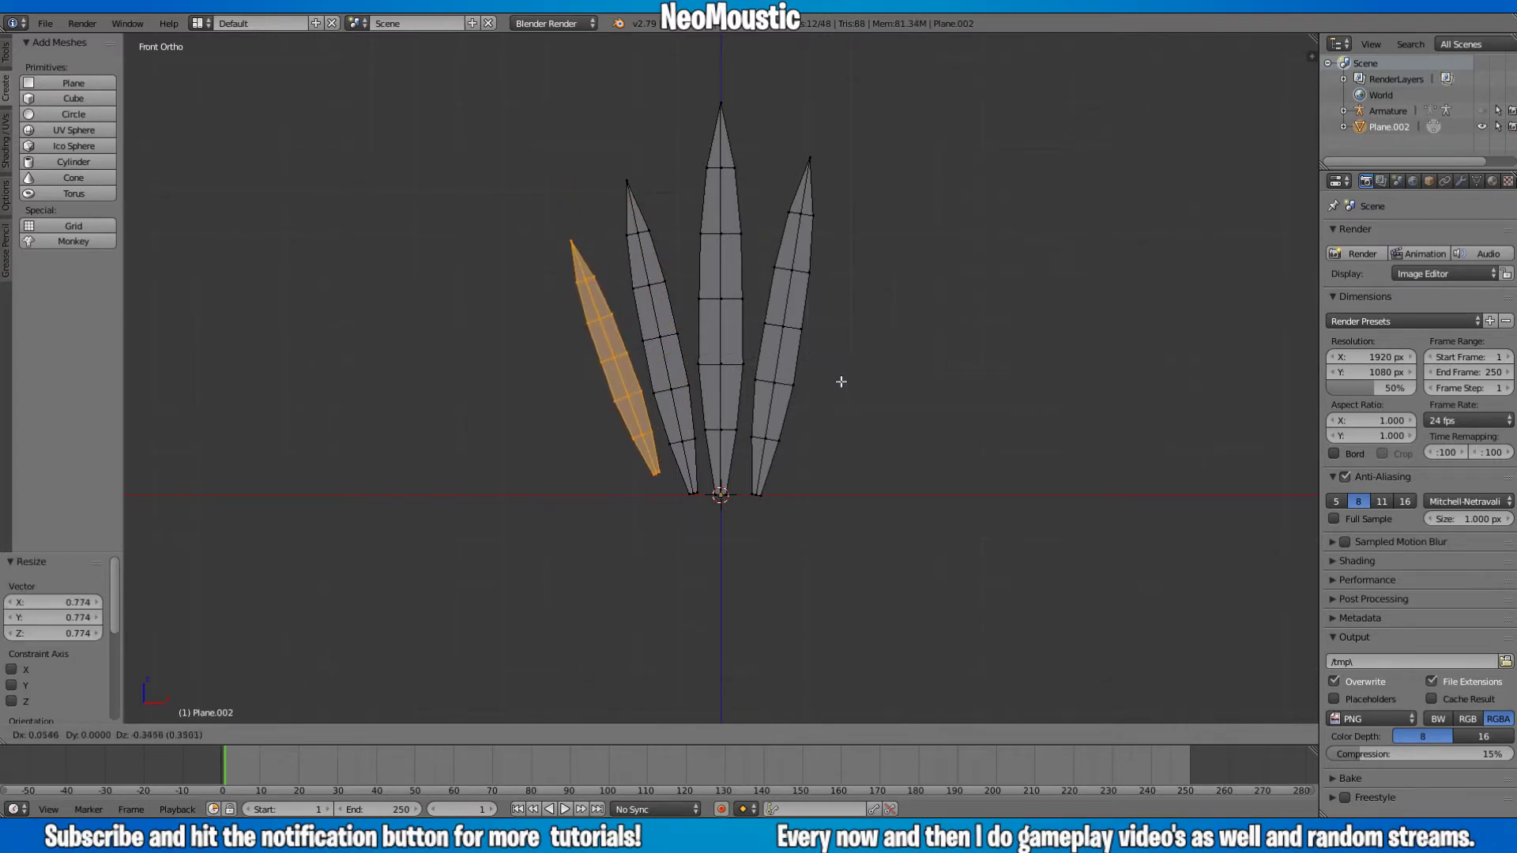
{"action": "left_click", "coordinate": [844, 403]}
{"action": "key", "text": "r"}
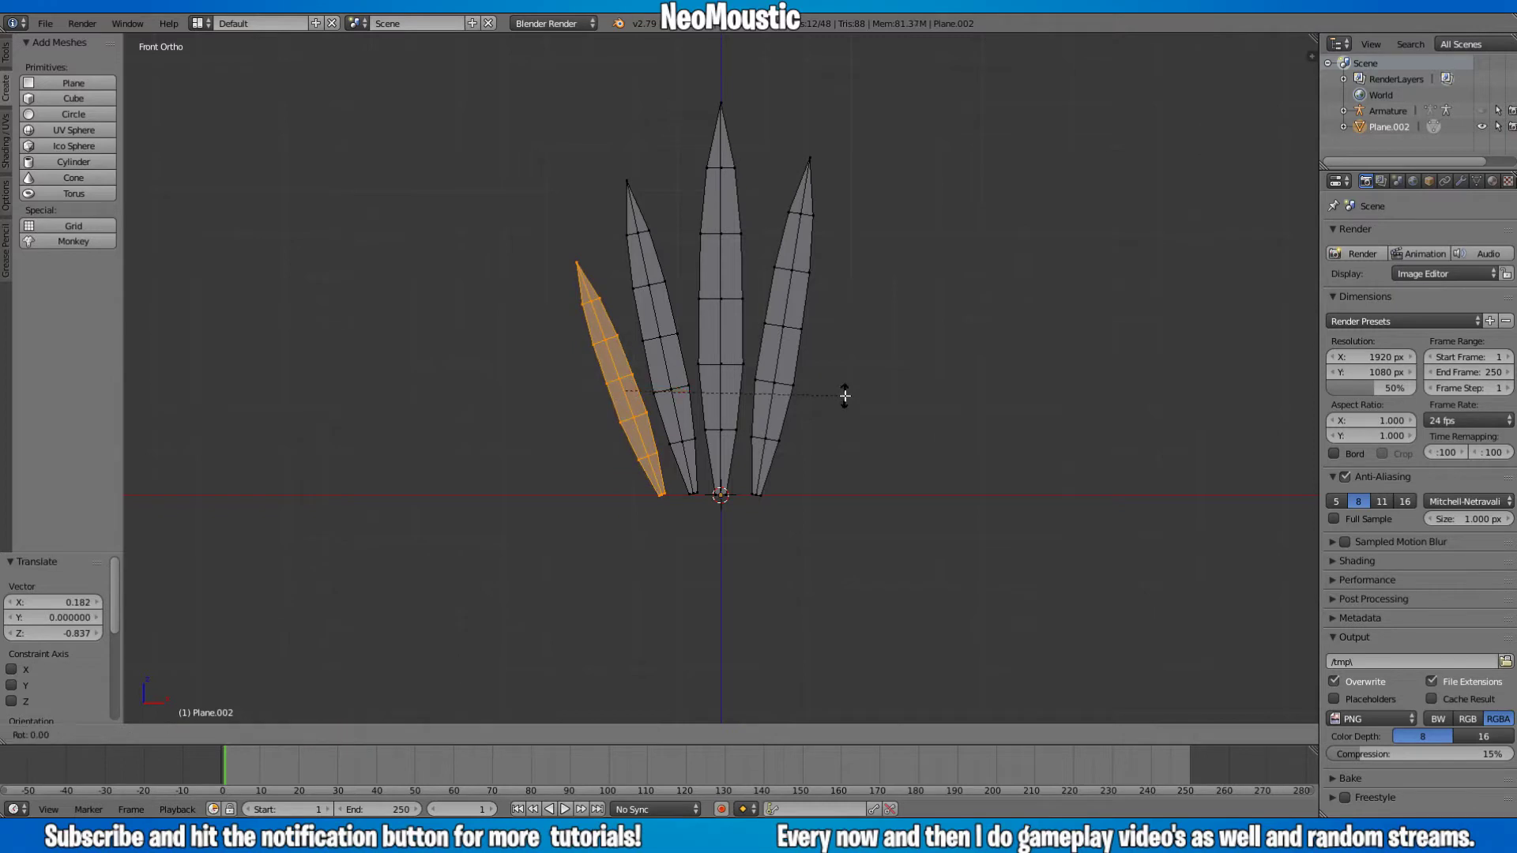
{"action": "left_click", "coordinate": [847, 392]}
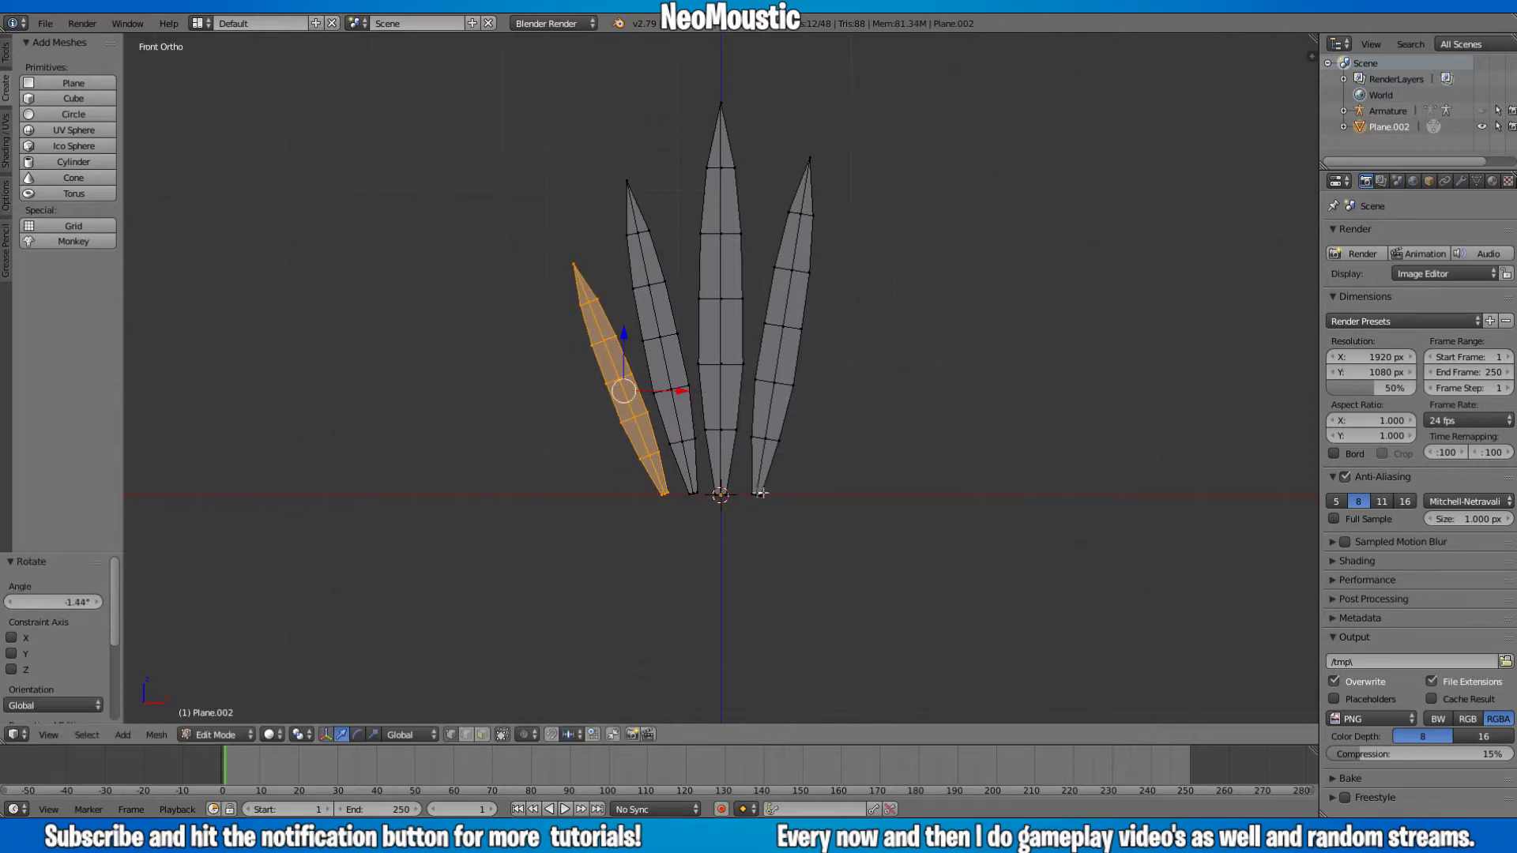
- Duplicate the outer left blade to the far right, rotate the copy 44.6° to lean outward, and separate it from the inner right blade
{"action": "key", "text": "shift+d"}
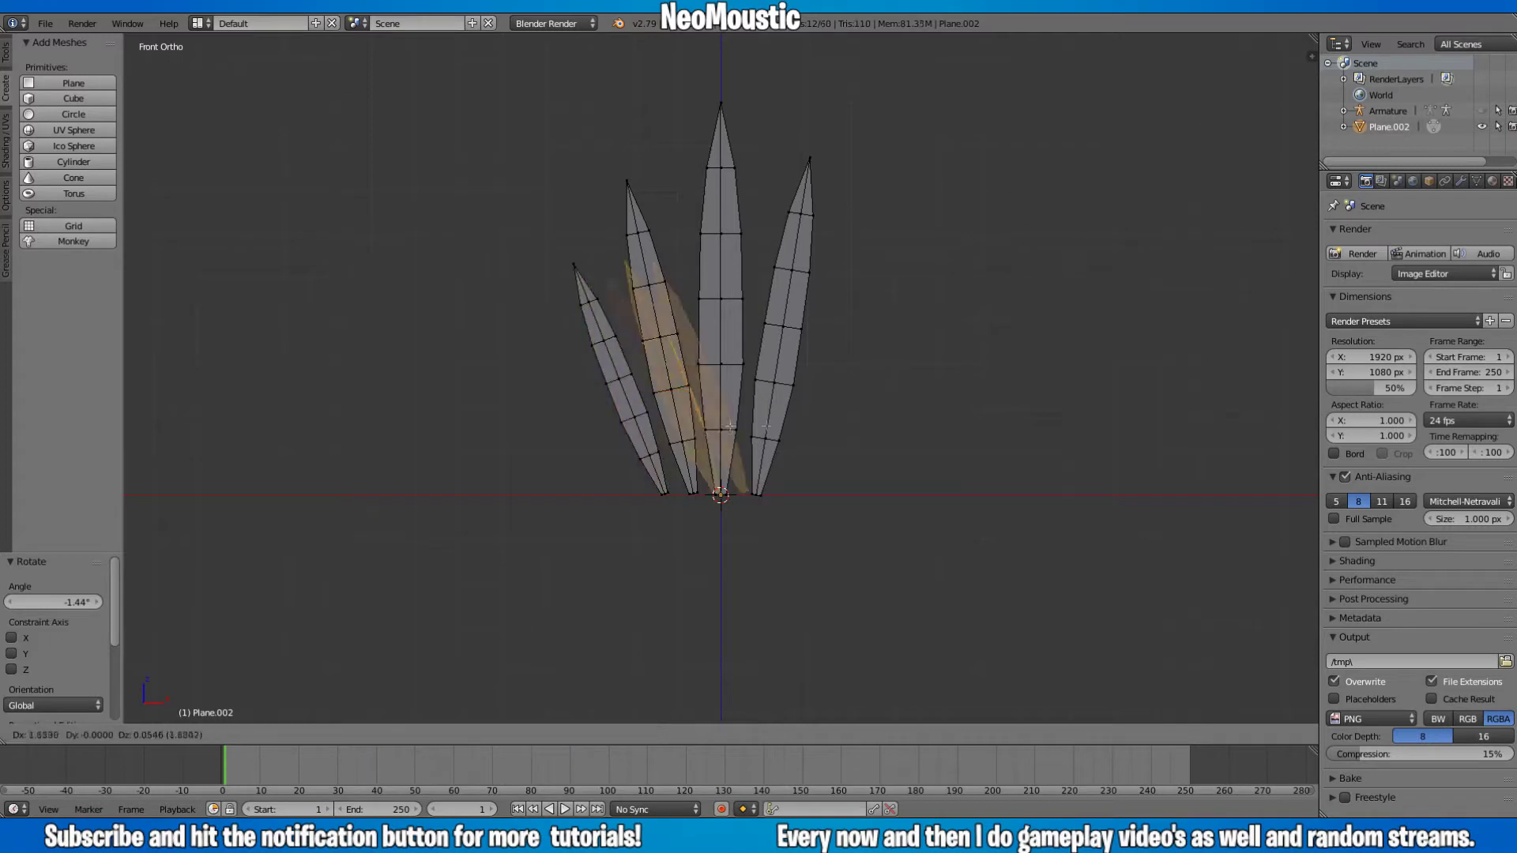
{"action": "left_click", "coordinate": [842, 431]}
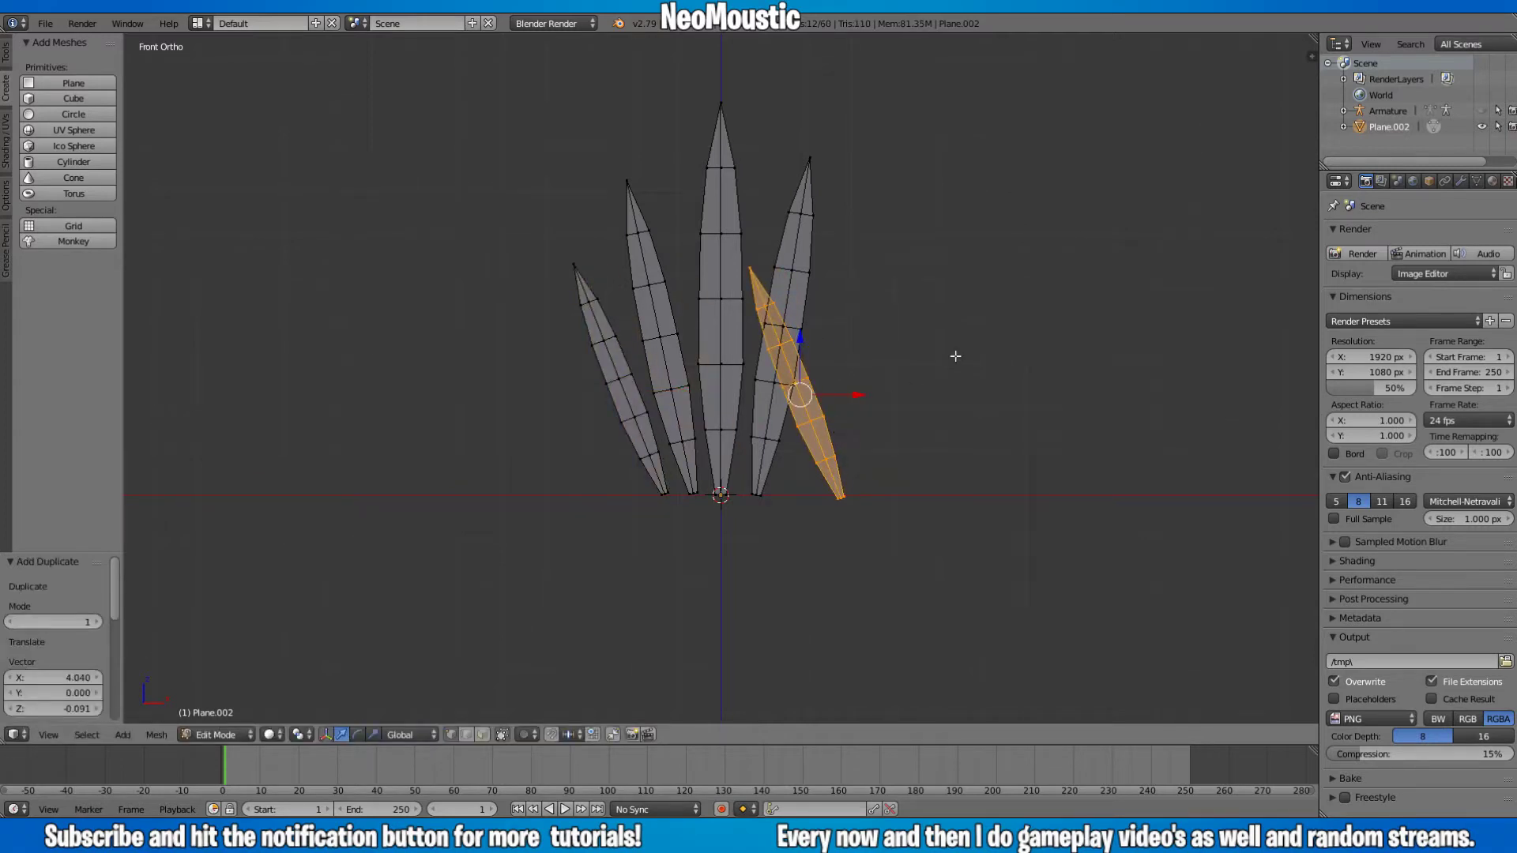
{"action": "key", "text": "r"}
{"action": "left_click", "coordinate": [916, 464]}
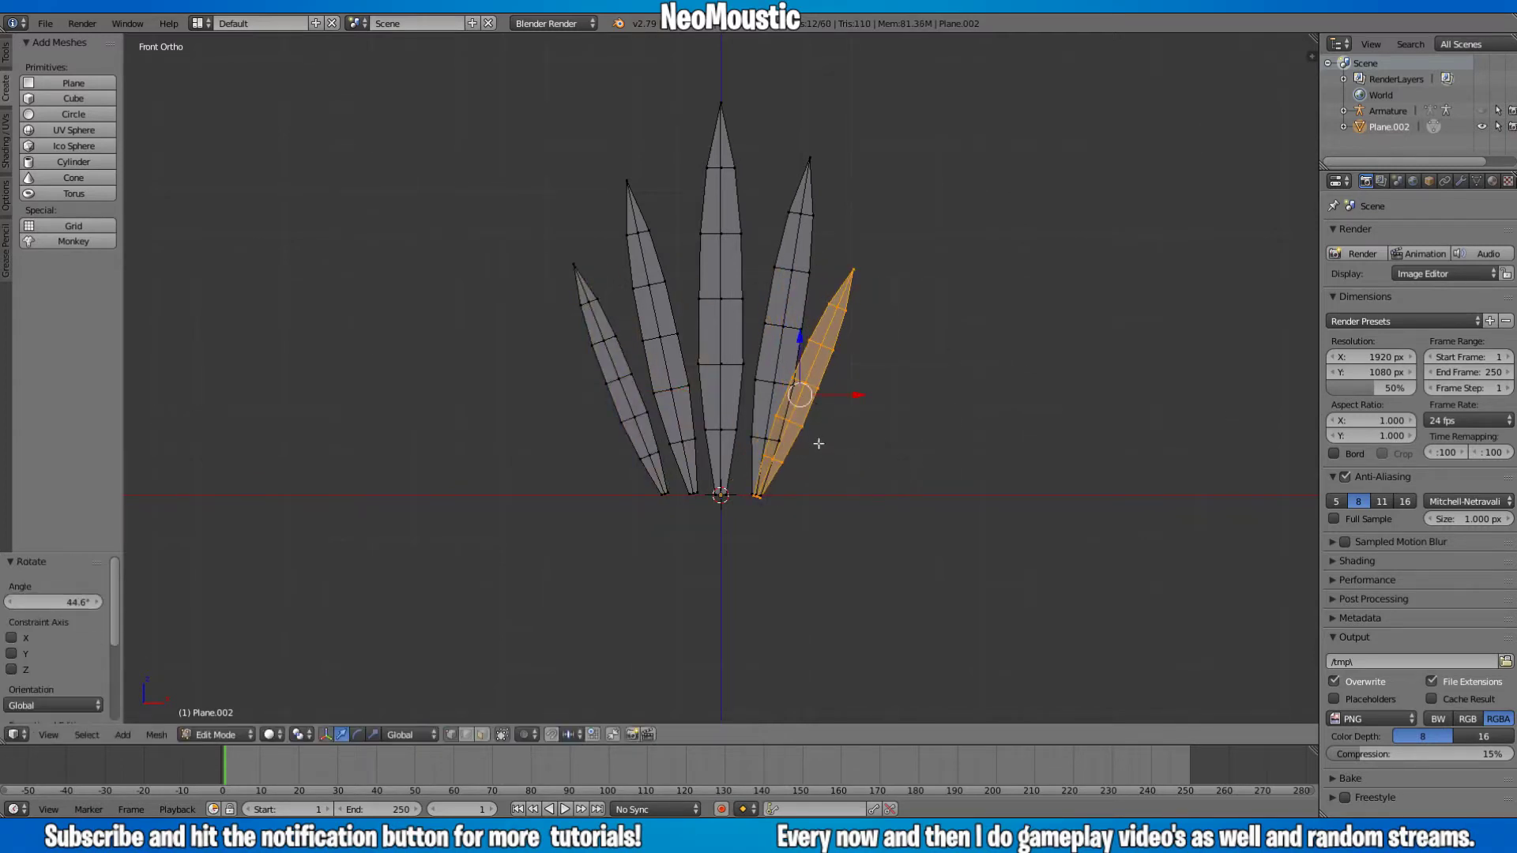
{"action": "key", "text": "g"}
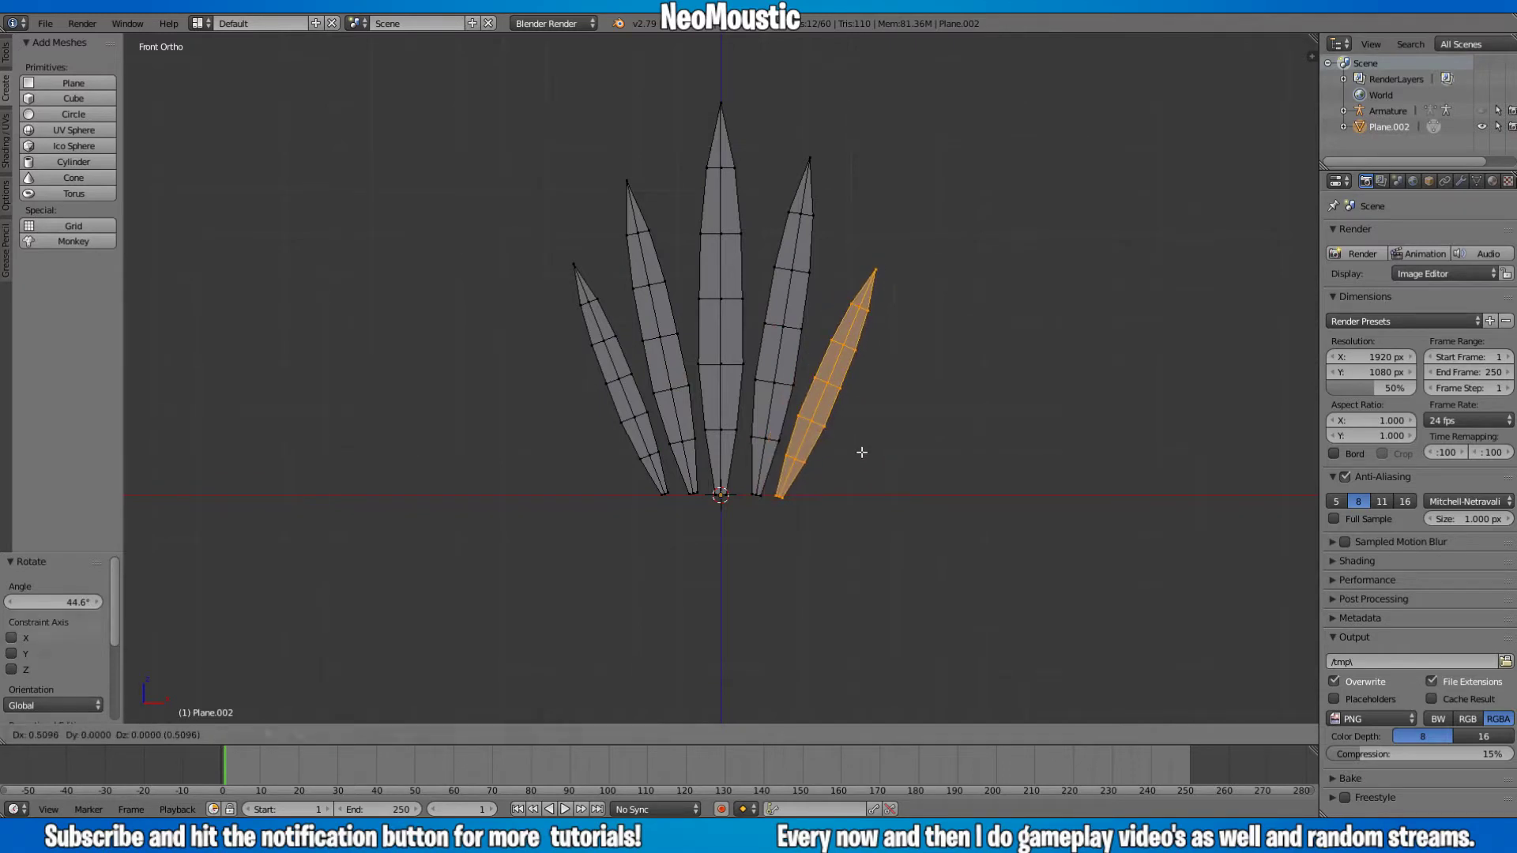
{"action": "left_click", "coordinate": [863, 451]}
- Scale the outer right blade to about 0.893 and shift it by about -0.182 in X and -0.255 in Z
{"action": "key", "text": "s"}
{"action": "left_click", "coordinate": [945, 457]}
{"action": "key", "text": "g"}
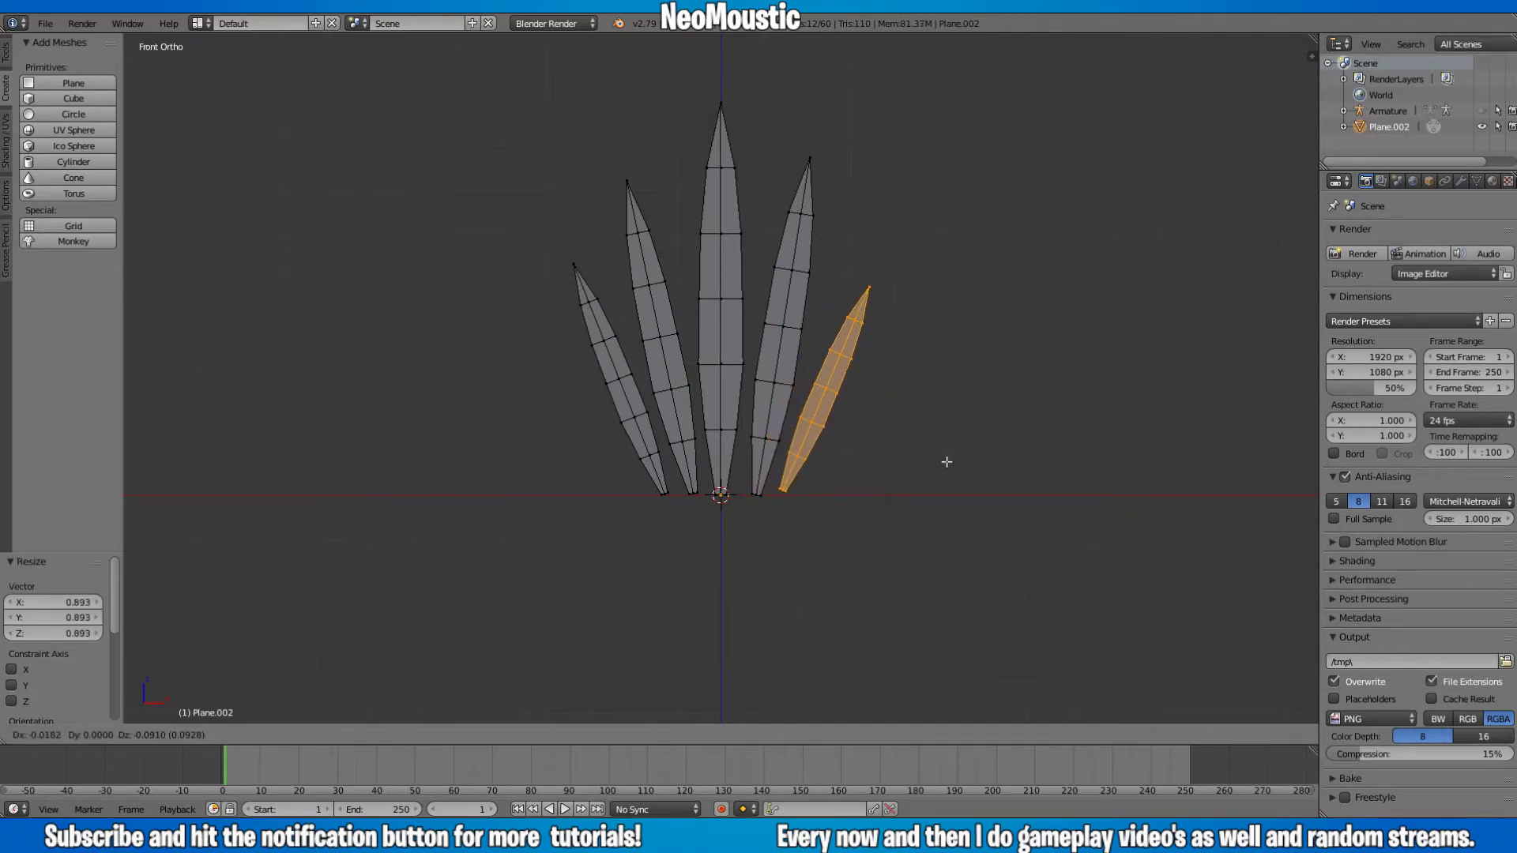
{"action": "left_click", "coordinate": [896, 471]}
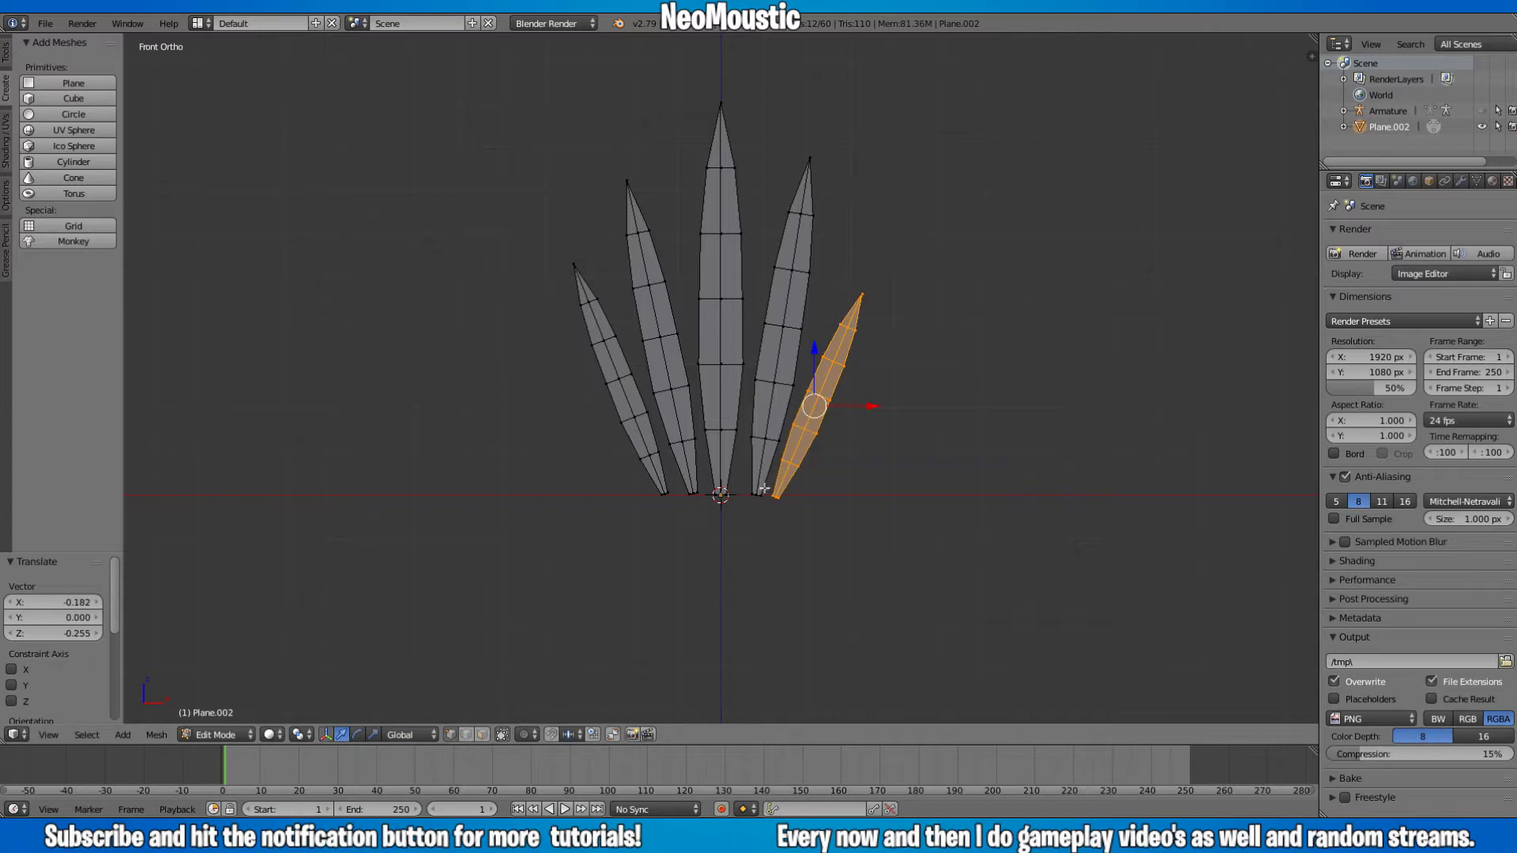
- Select the whole inner right blade and rotate it outward by about 3°
{"action": "right_click", "coordinate": [774, 381]}
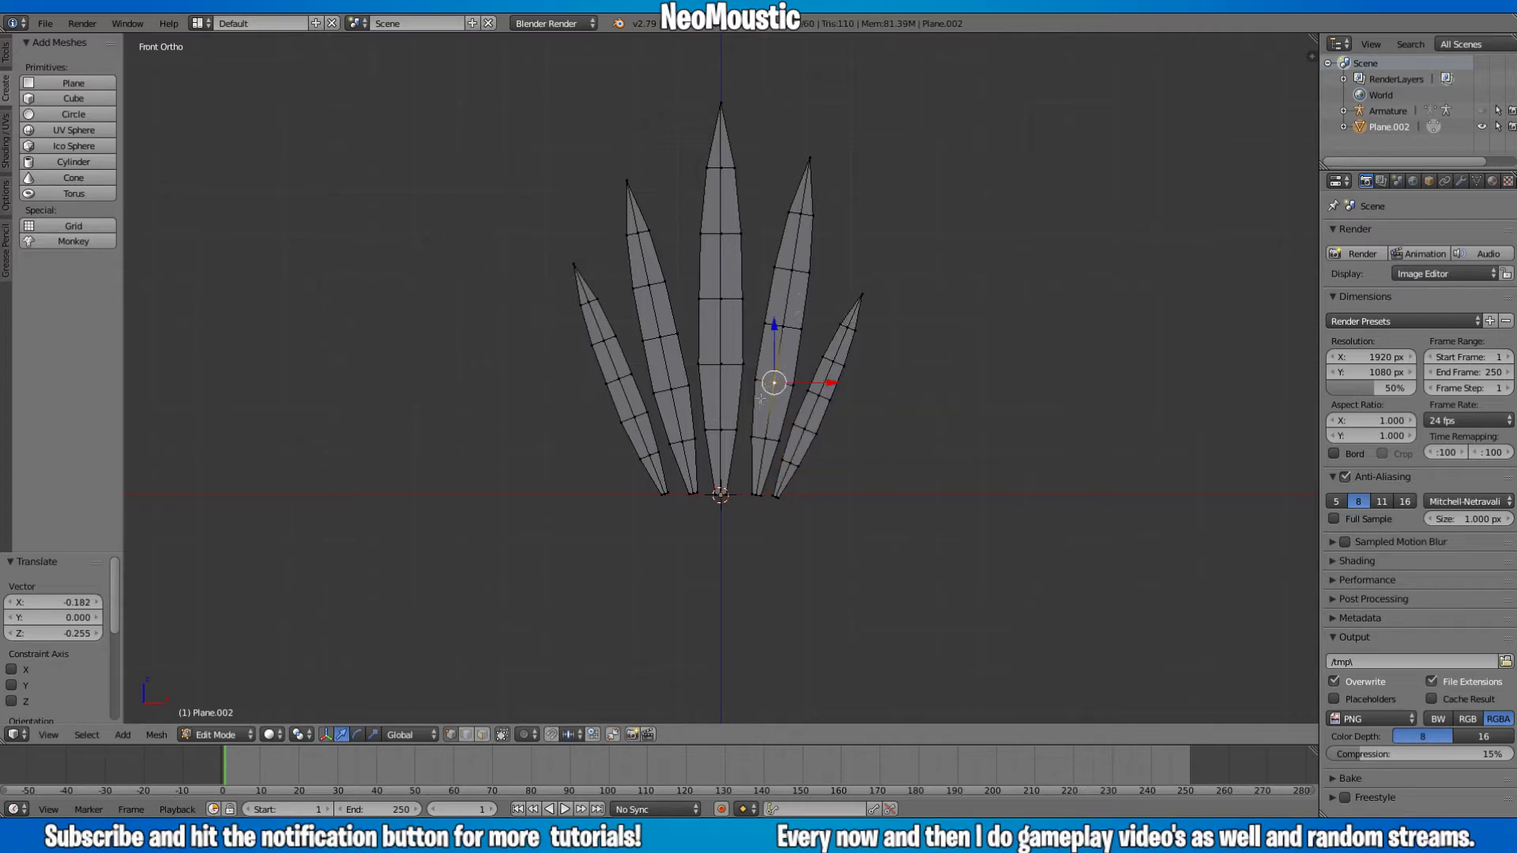
{"action": "key", "text": "l"}
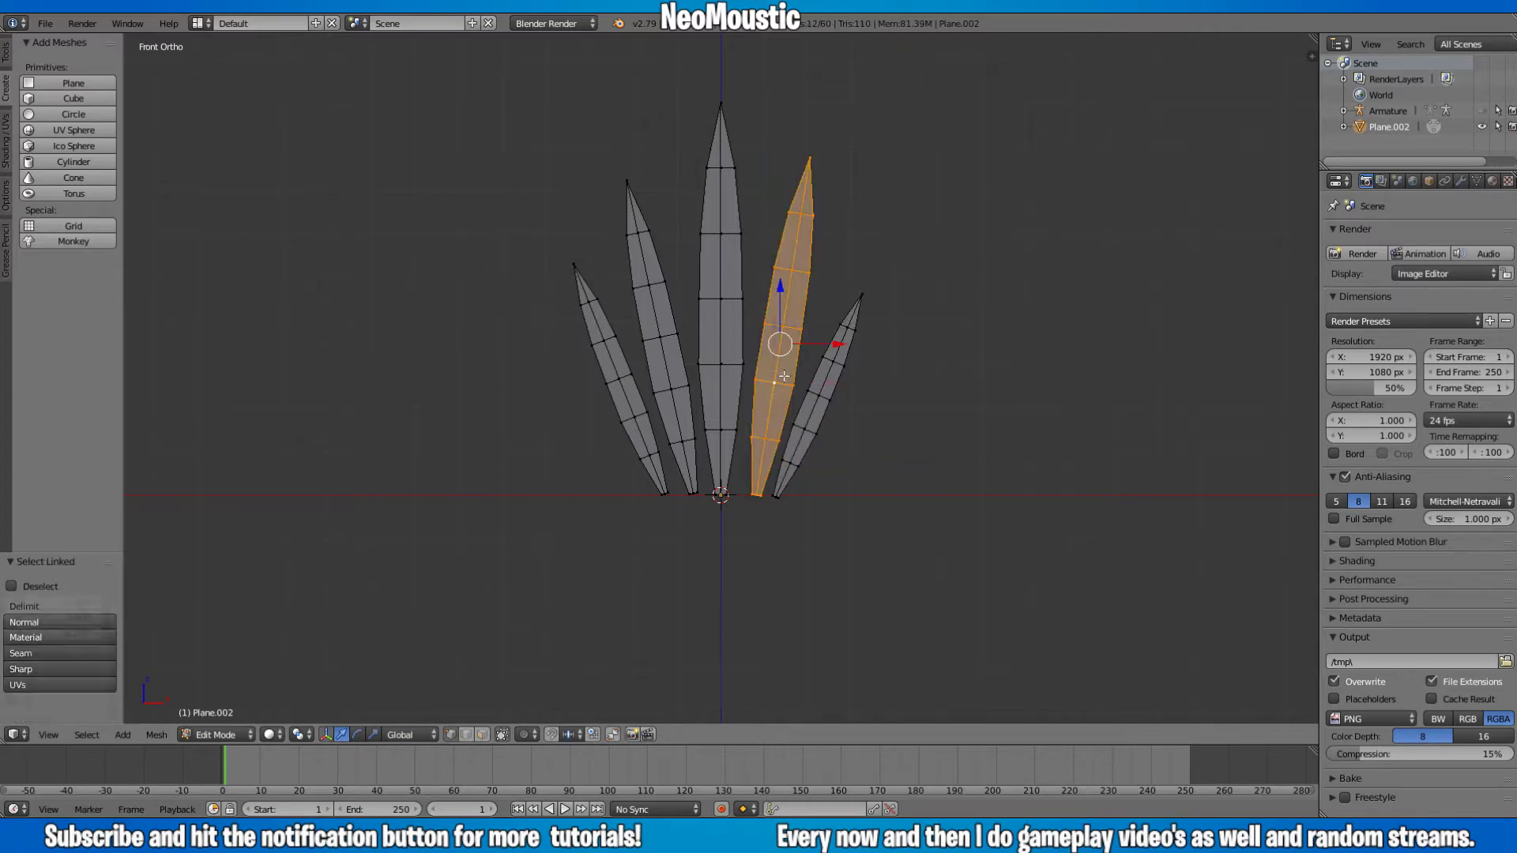
{"action": "key", "text": "r"}
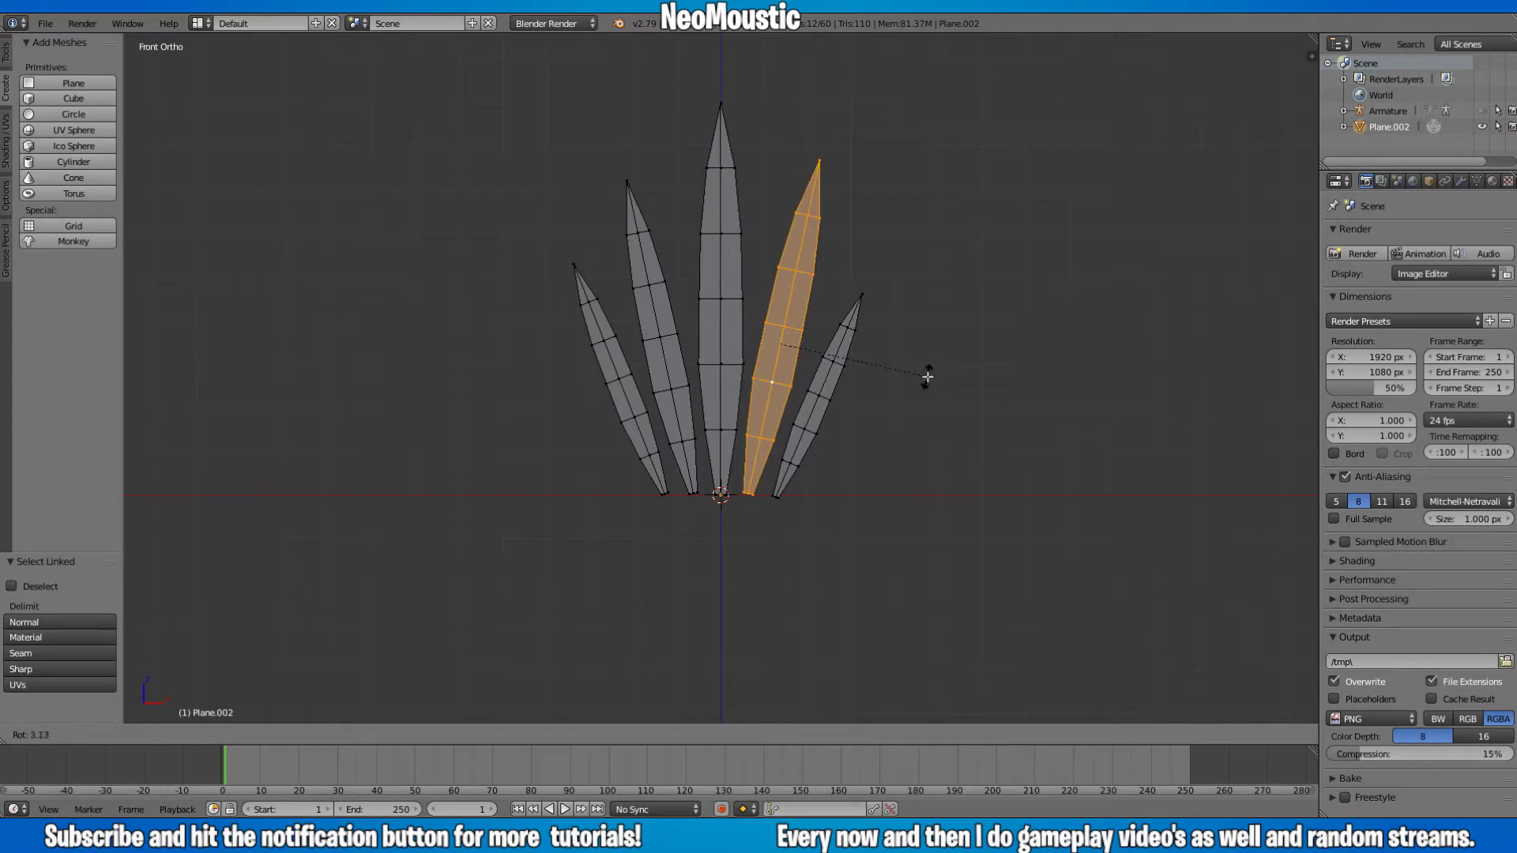
{"action": "left_click", "coordinate": [928, 377]}
{"action": "scroll", "coordinate": [765, 427], "scroll_direction": "down", "scroll_amount": 6}
{"action": "key", "text": "Tab"}
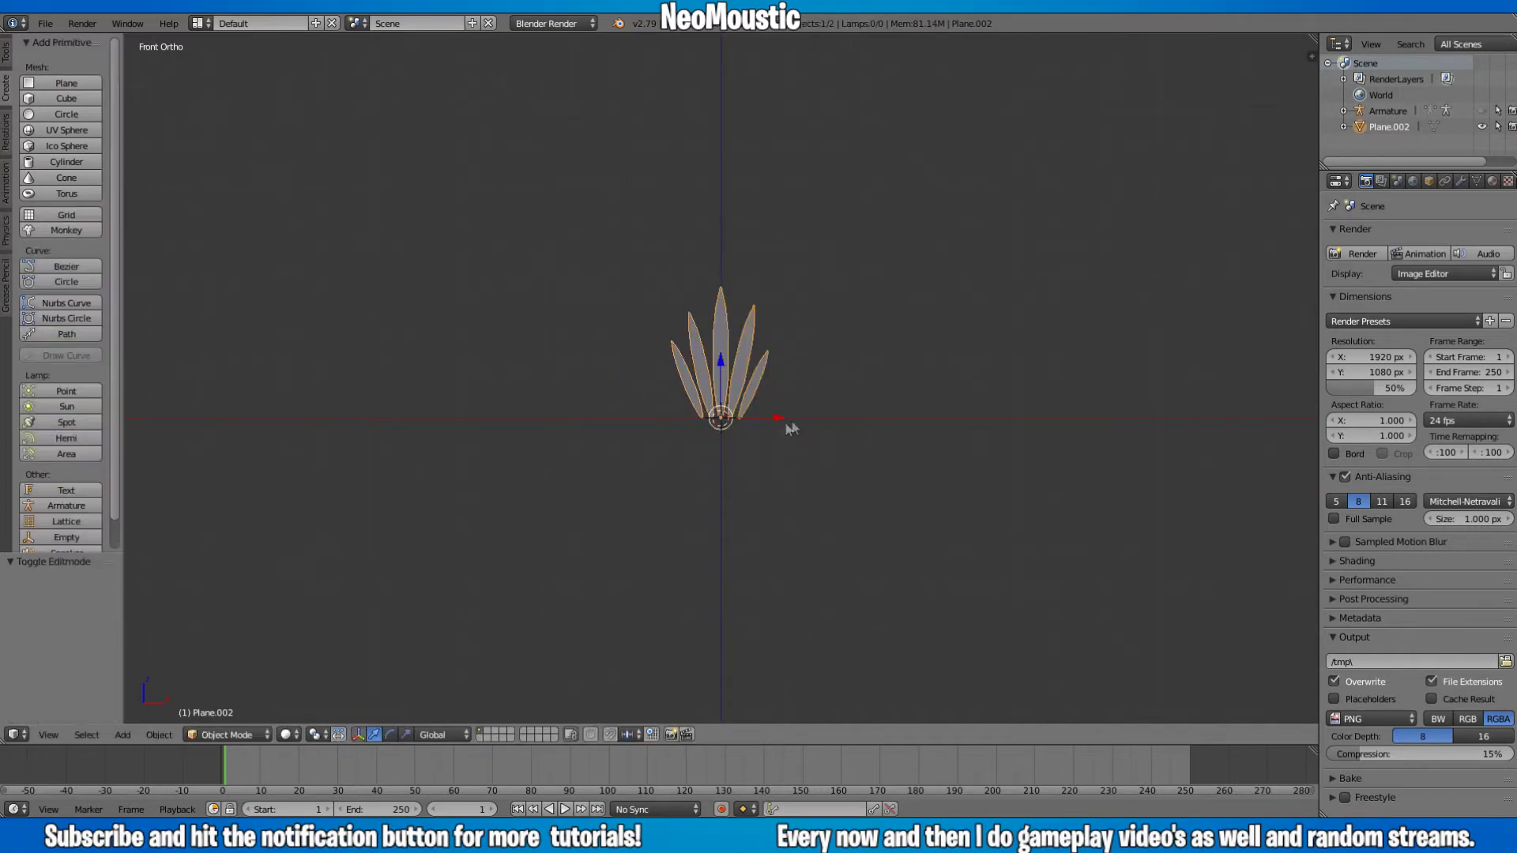
{"action": "middle_click_drag", "start_coordinate": [791, 429], "coordinate": [853, 411]}
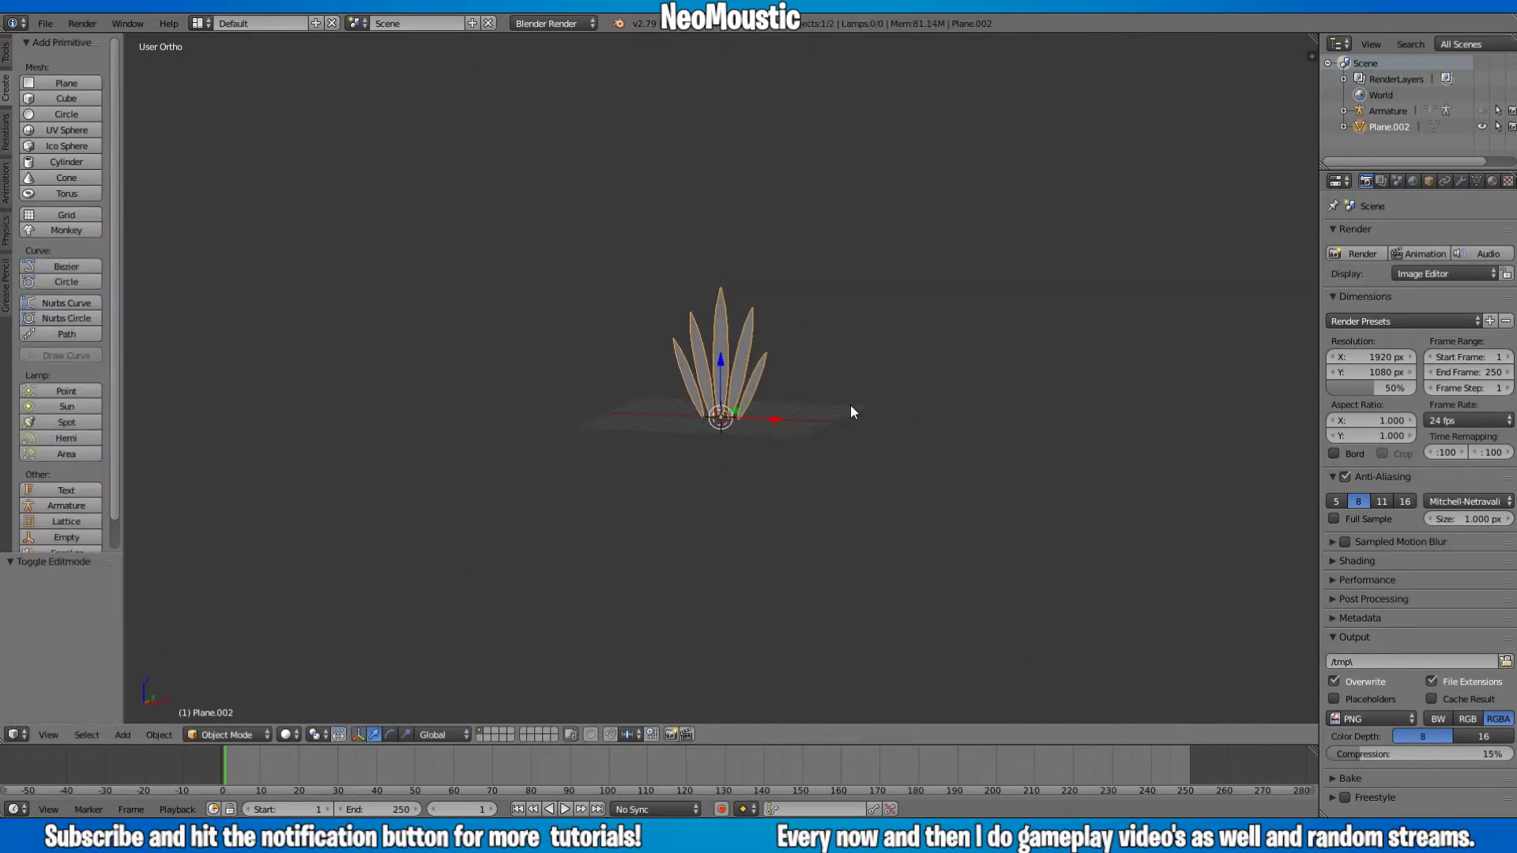
{"action": "key", "text": "KP_1"}
{"action": "scroll", "coordinate": [850, 404], "scroll_direction": "up", "scroll_amount": 3}
{"action": "key", "text": "Tab"}
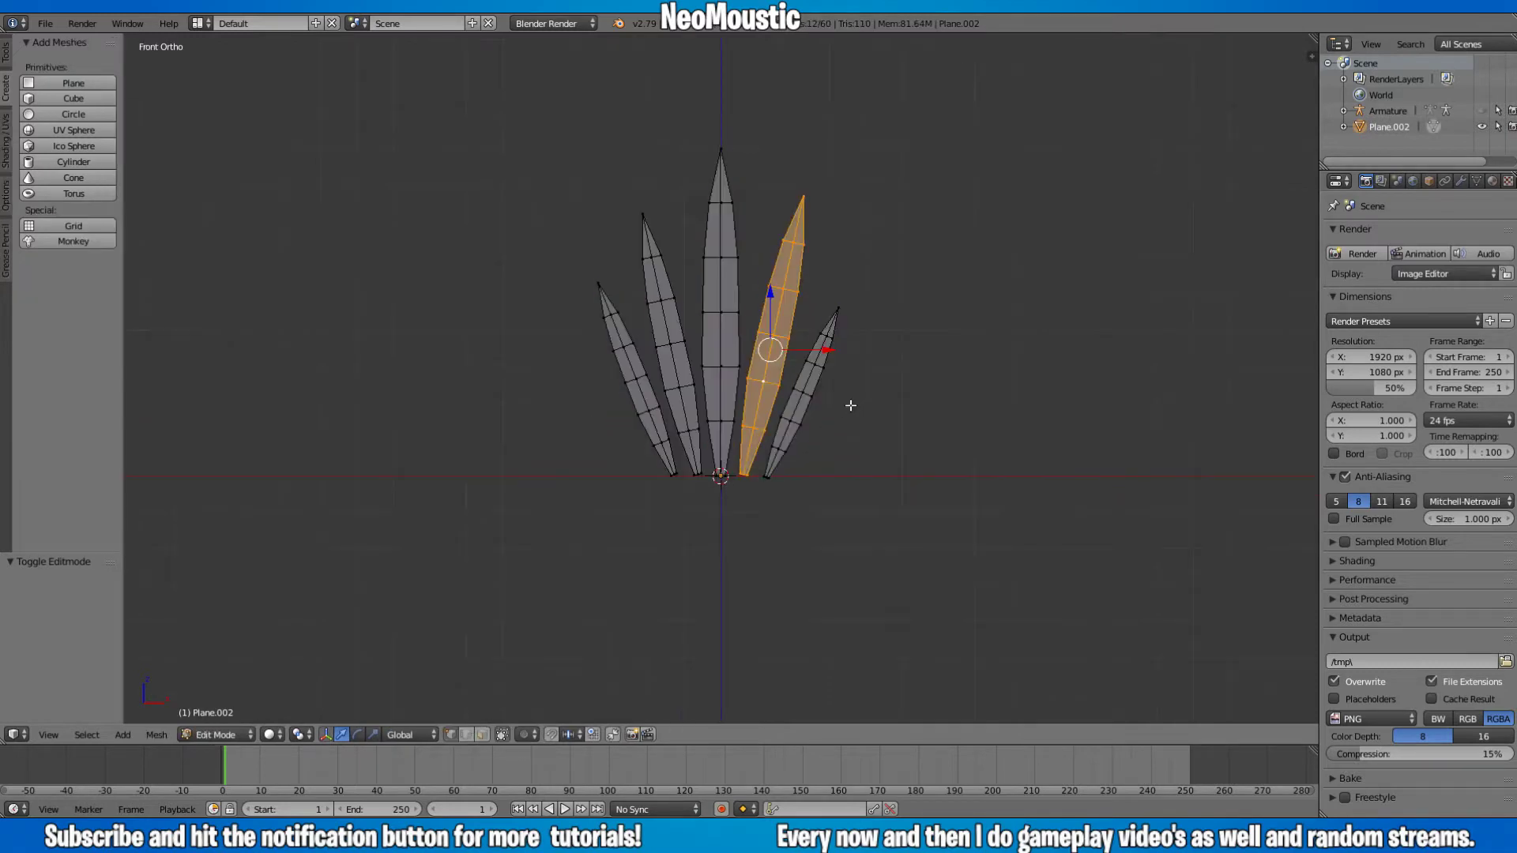
- Duplicate the whole outer right blade in place and scale the copy to about 0.586
{"action": "right_click", "coordinate": [794, 390]}
{"action": "right_click", "coordinate": [811, 398]}
{"action": "right_click", "coordinate": [803, 393]}
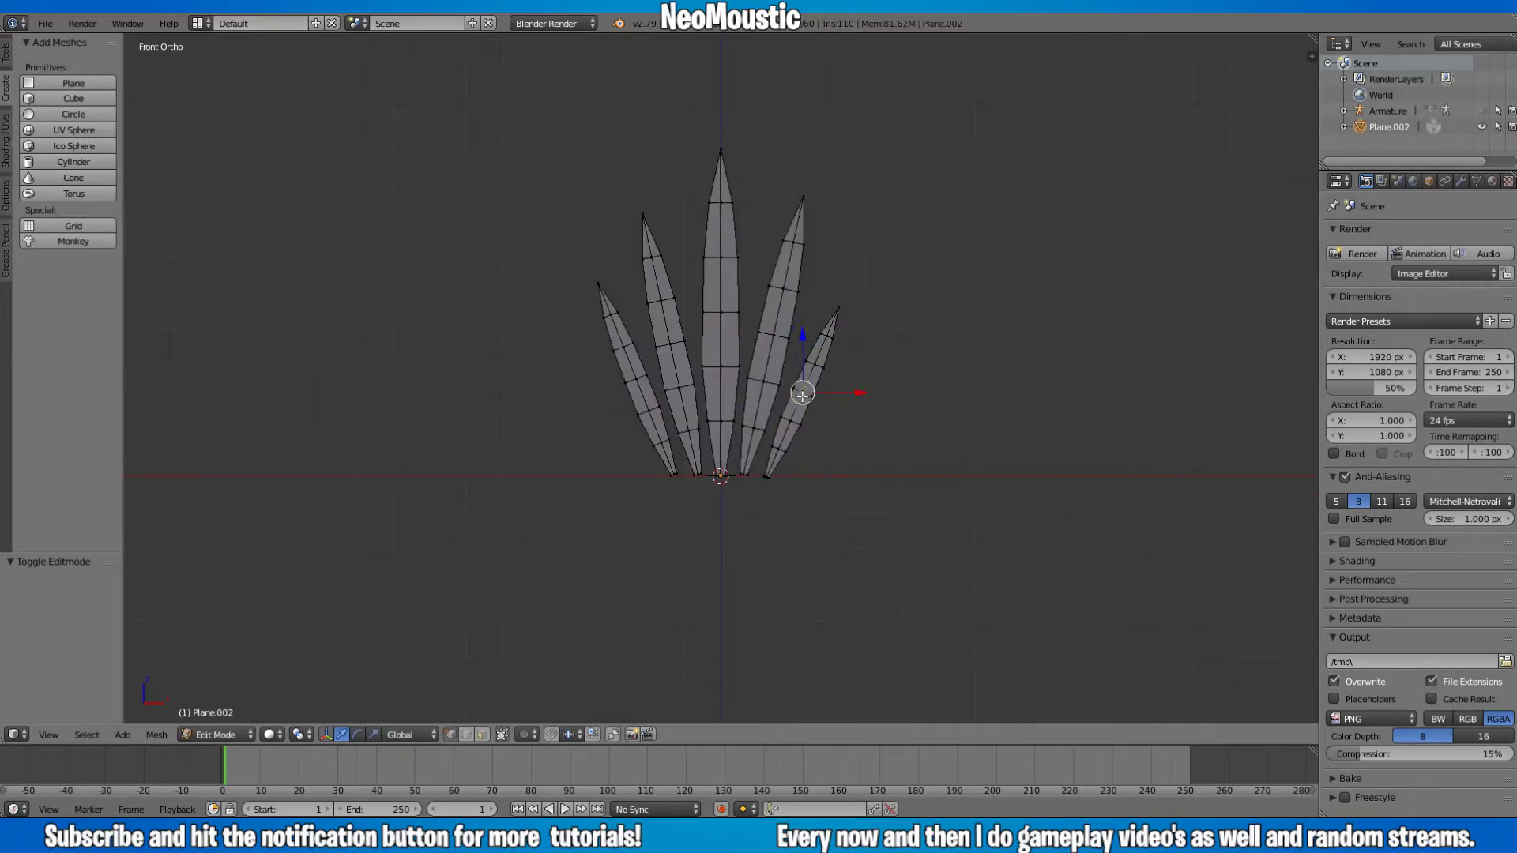
{"action": "key", "text": "k"}
{"action": "key", "text": "Escape"}
{"action": "key", "text": "l"}
{"action": "key", "text": "shift+d"}
{"action": "right_click", "coordinate": [848, 417]}
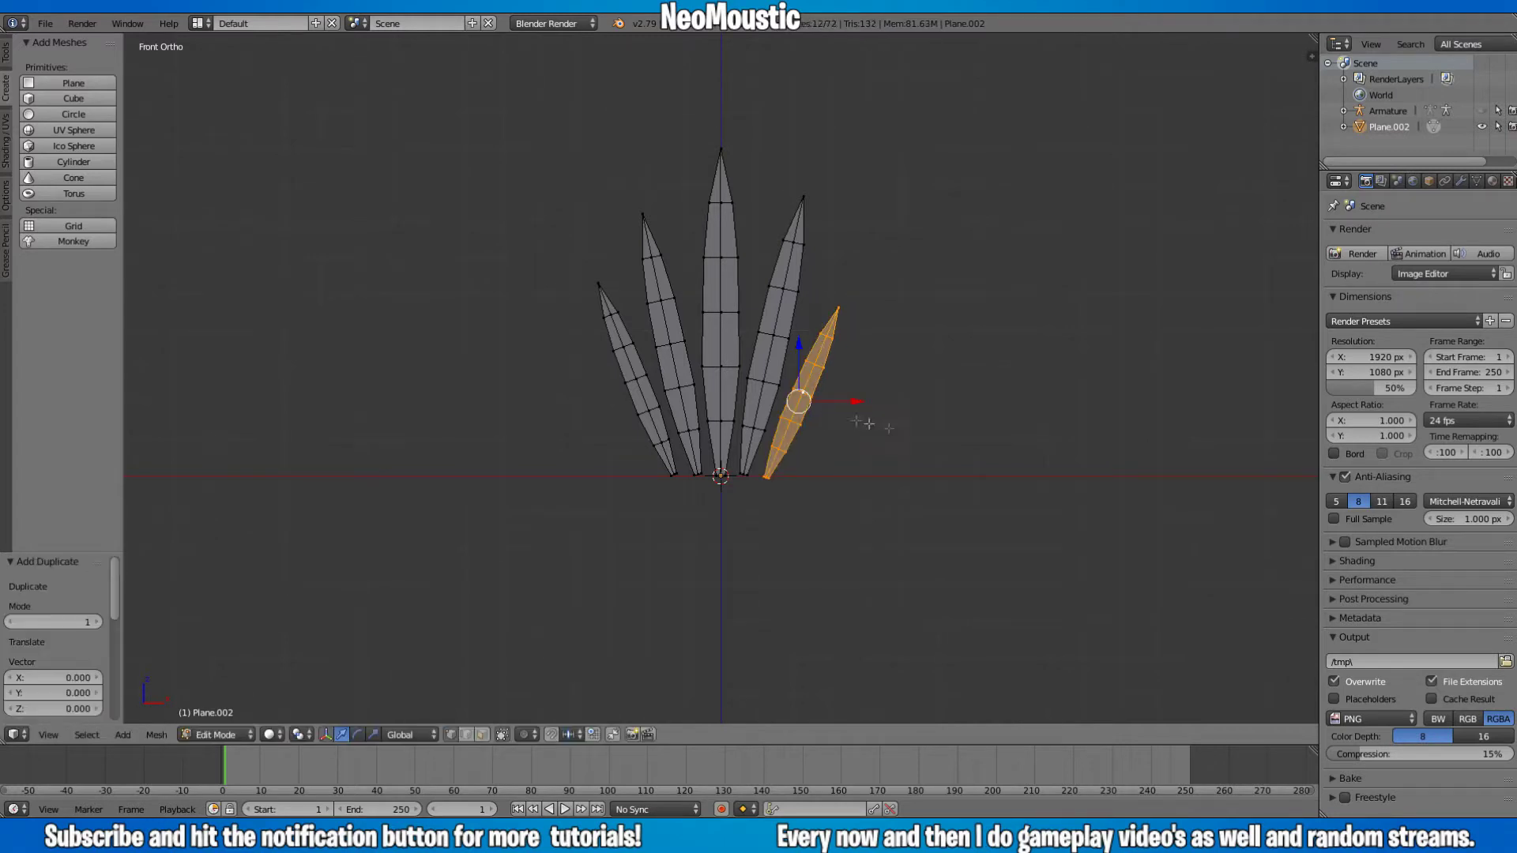
{"action": "key", "text": "s"}
{"action": "left_click", "coordinate": [881, 433]}
- Move the small copy outside the outer left blade, rotate it to lean outward, and lower its base to the ground line
{"action": "key", "text": "r"}
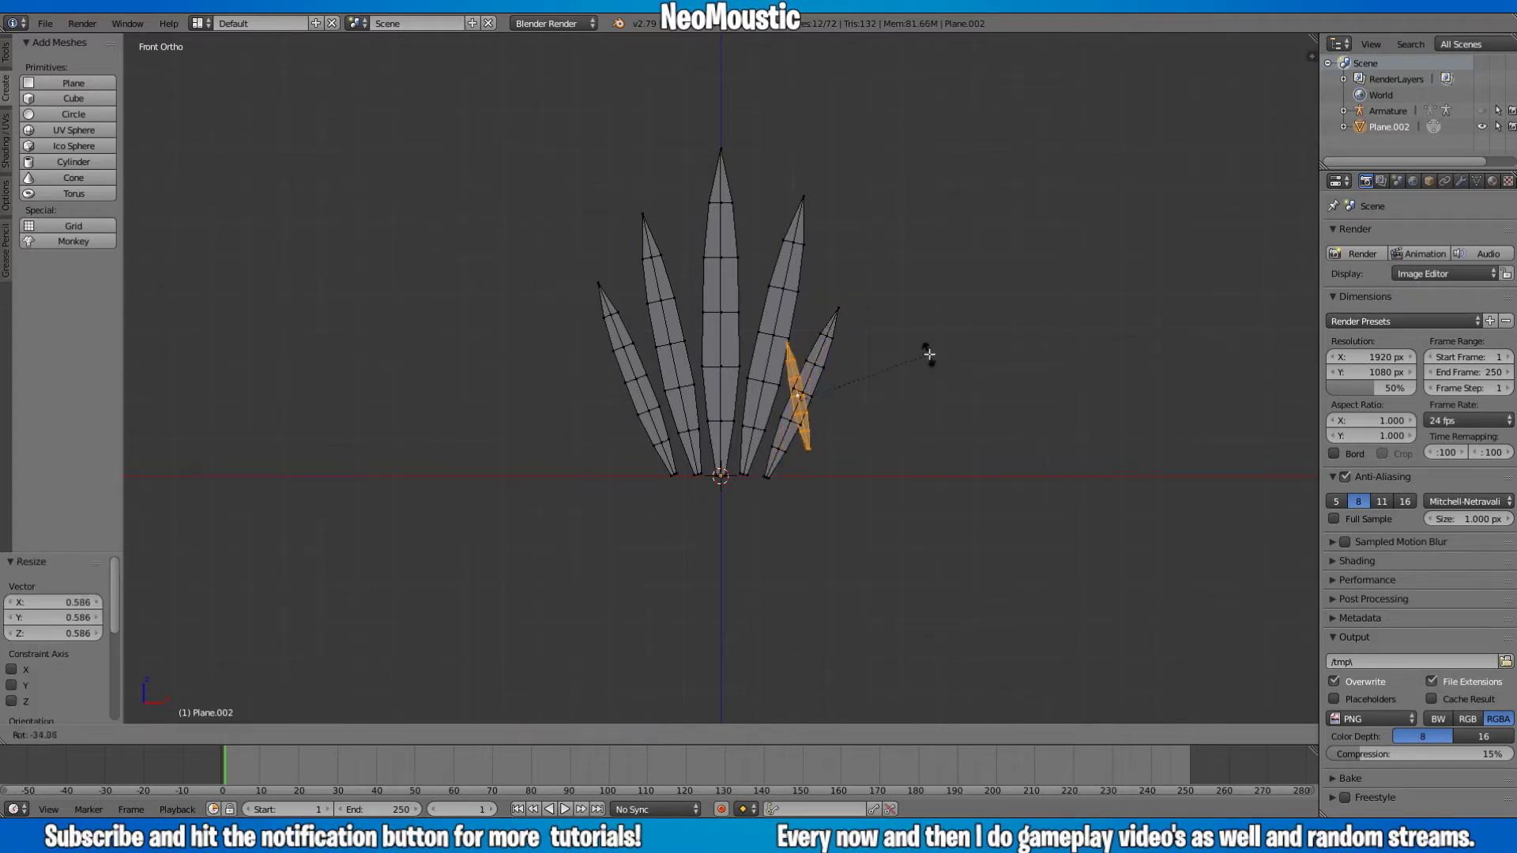
{"action": "left_click", "coordinate": [929, 354]}
{"action": "key", "text": "g"}
{"action": "left_click", "coordinate": [726, 383]}
{"action": "key", "text": "r"}
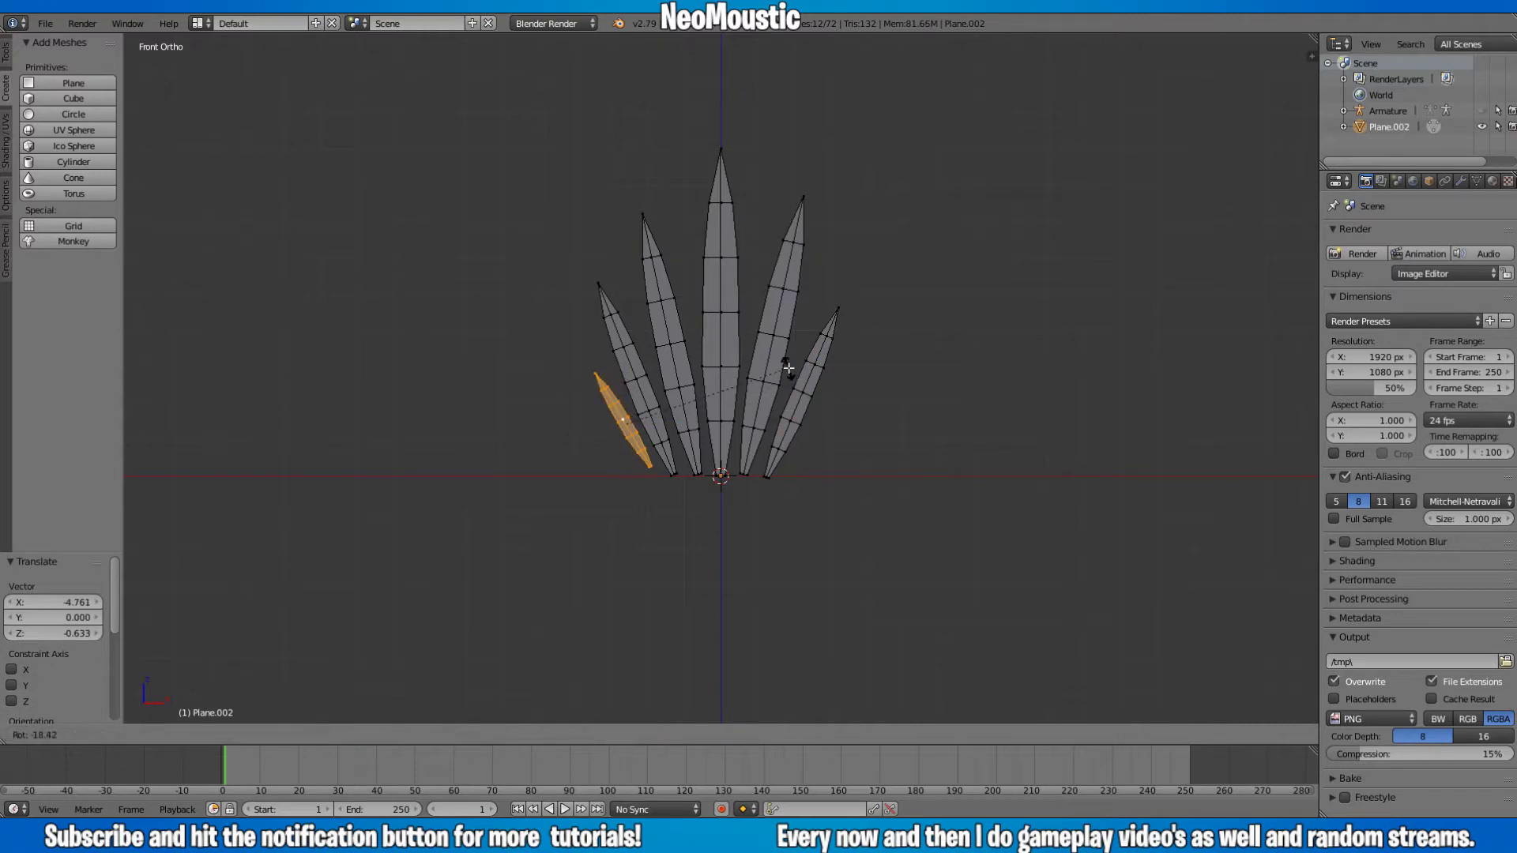
{"action": "left_click", "coordinate": [789, 368]}
{"action": "key", "text": "g"}
{"action": "left_click", "coordinate": [792, 386]}
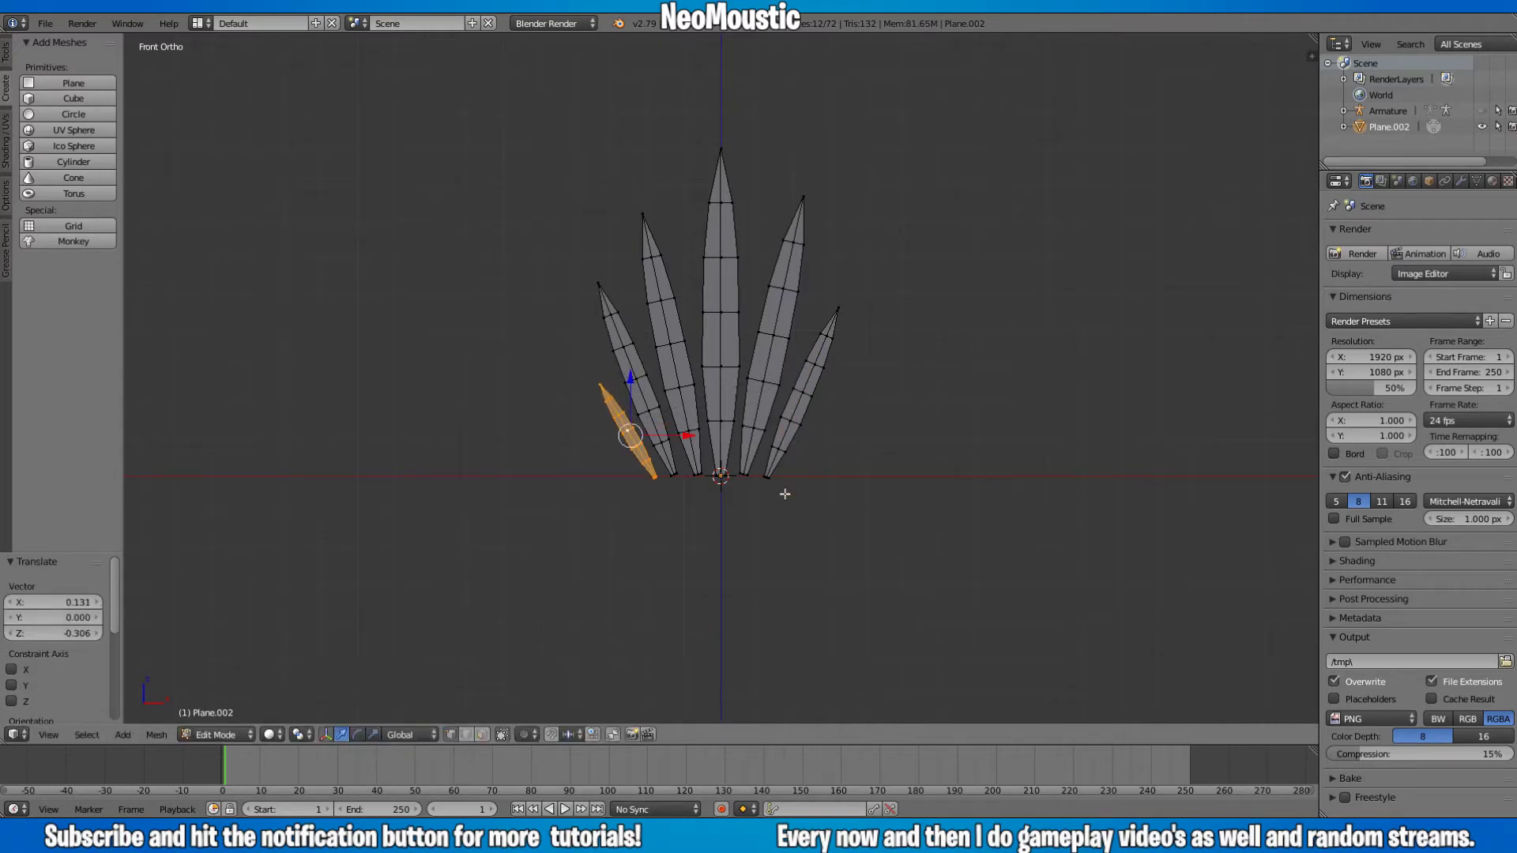
- Select the base vertices of every blade except the central one and flatten them by scaling to 0 along Z
{"action": "scroll", "coordinate": [759, 464], "scroll_direction": "up", "scroll_amount": 5}
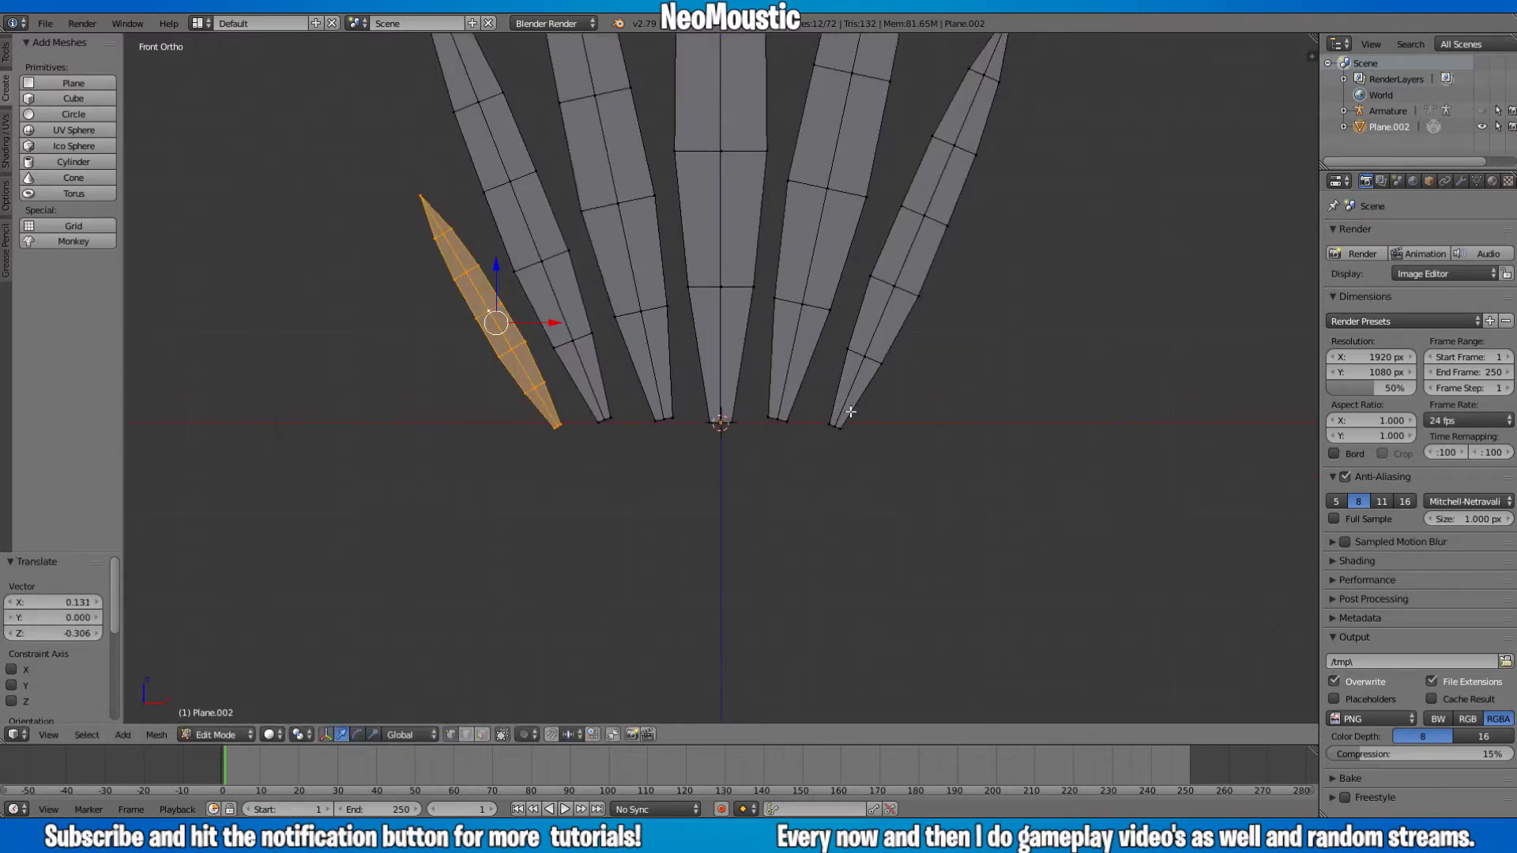
{"action": "right_click", "coordinate": [840, 420]}
{"action": "key", "text": "z"}
{"action": "key", "text": "b"}
{"action": "left_click_drag", "start_coordinate": [867, 414], "coordinate": [763, 455]}
{"action": "key", "text": "b"}
{"action": "left_click_drag", "start_coordinate": [681, 407], "coordinate": [464, 447]}
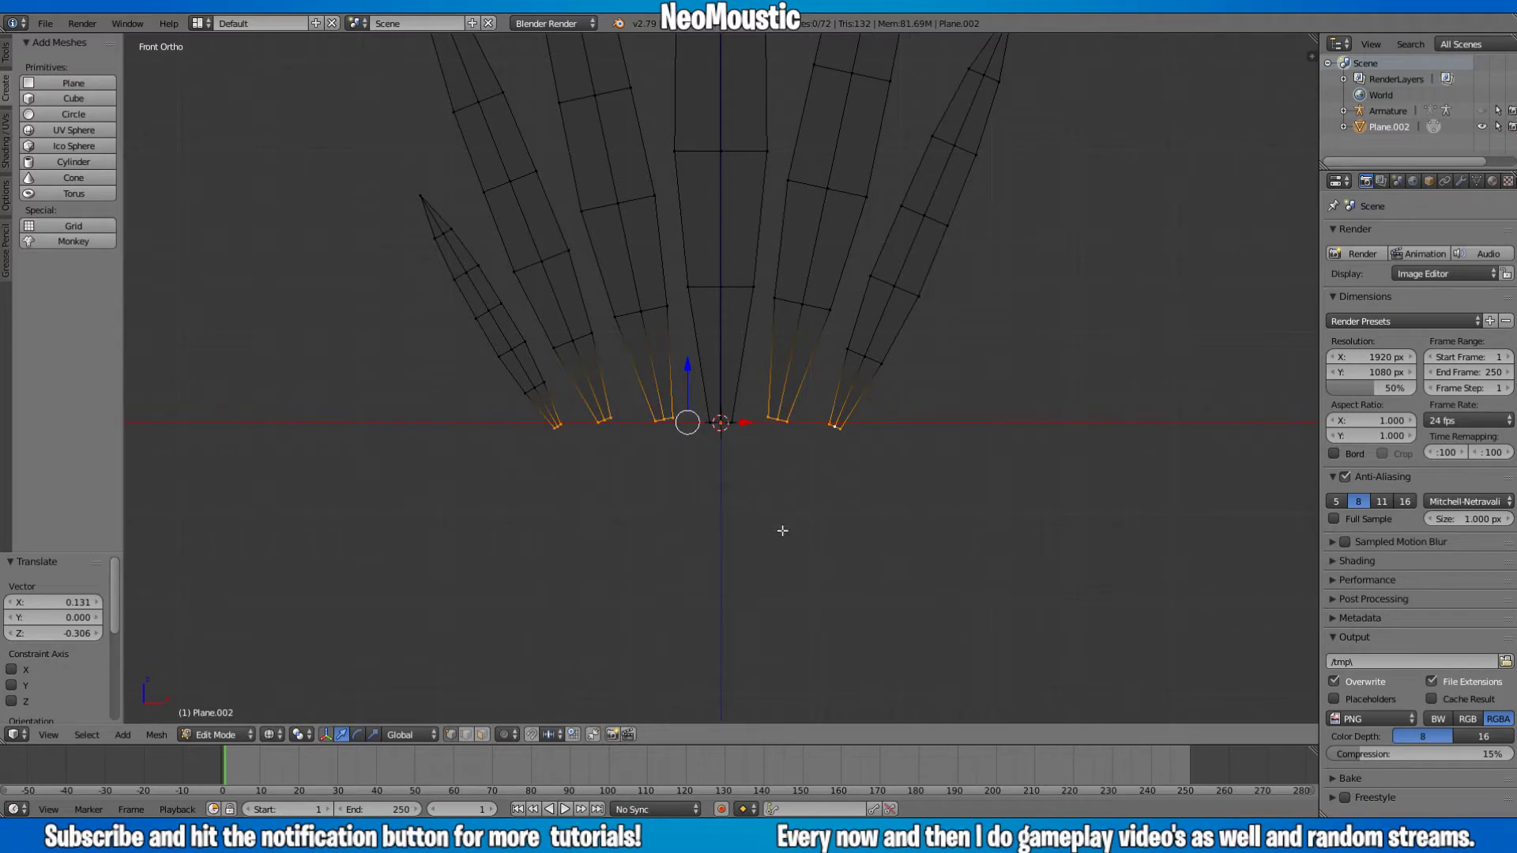
{"action": "key", "text": "s"}
{"action": "key", "text": "z"}
{"action": "key", "text": "0"}
{"action": "key", "text": "Return"}
- Lower the flattened base vertices along Z by about 0.012 onto the ground line and leave mesh editing
{"action": "scroll", "coordinate": [830, 531], "scroll_direction": "up", "scroll_amount": 5}
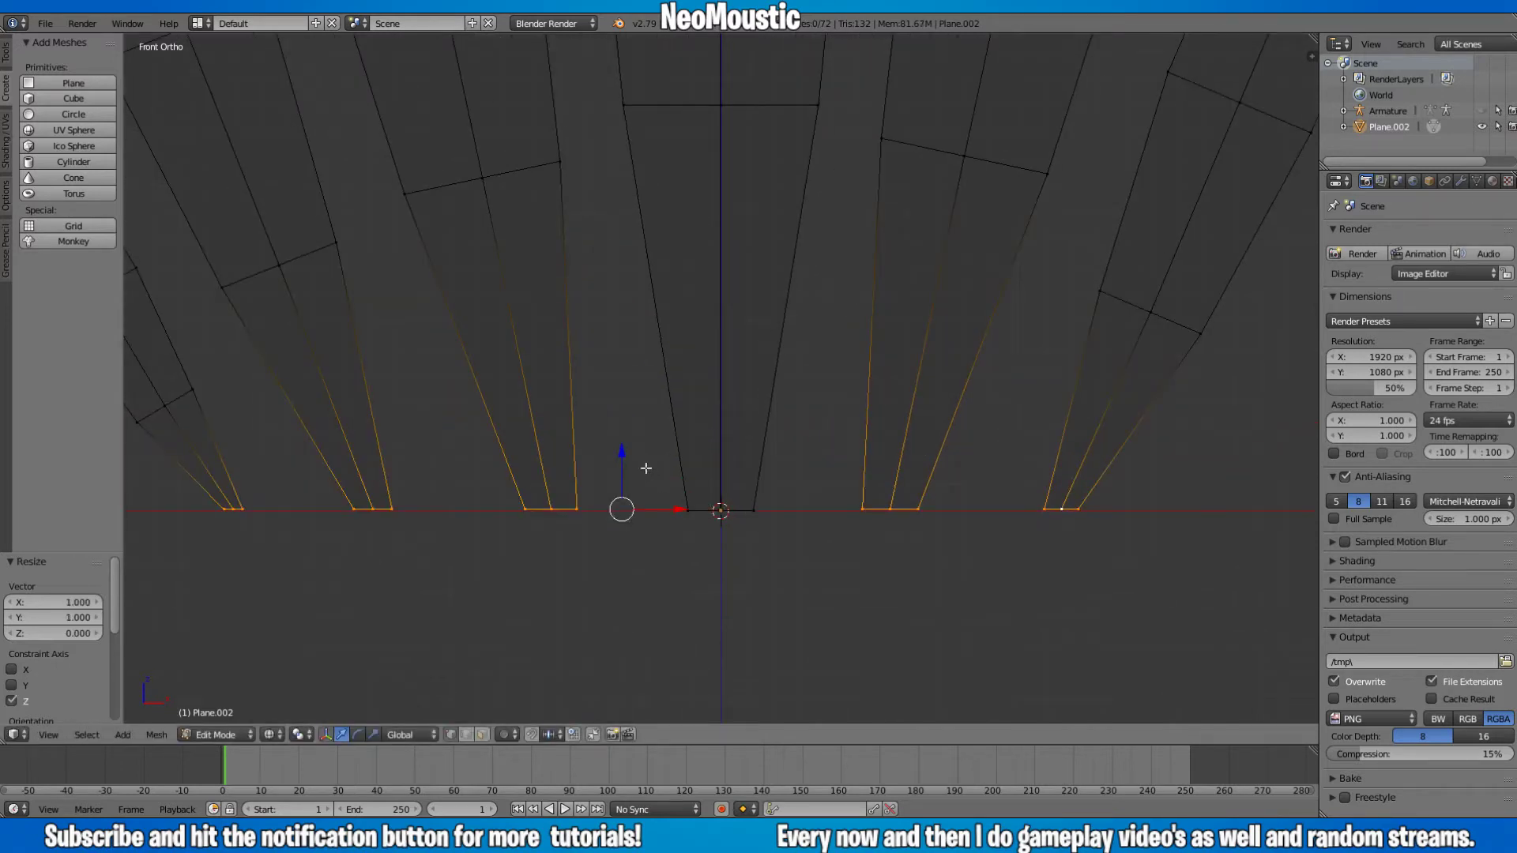
{"action": "key", "text": "g"}
{"action": "key", "text": "z"}
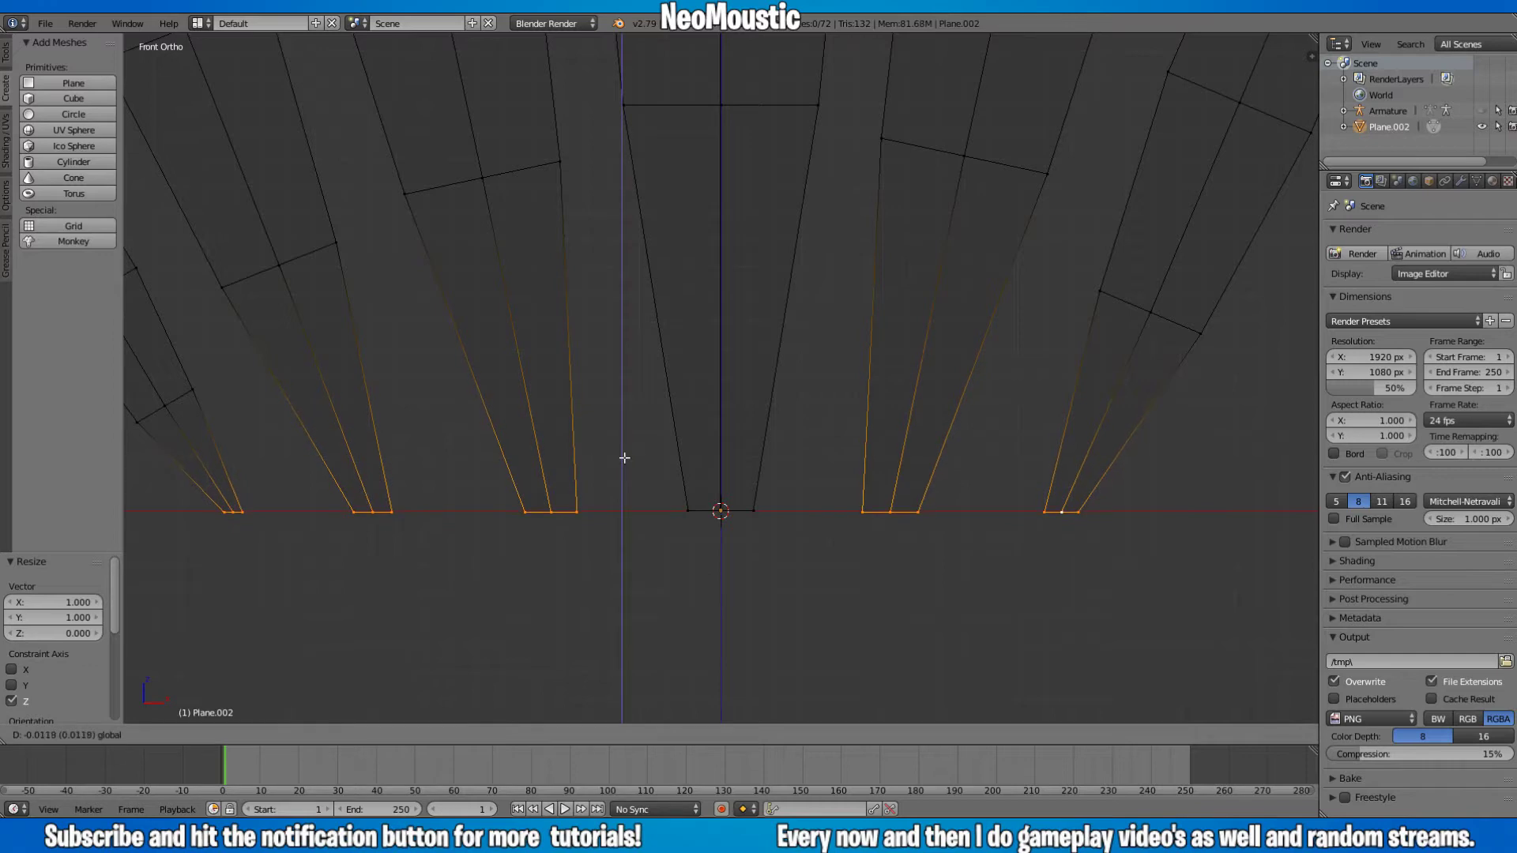
{"action": "left_click", "coordinate": [624, 458]}
{"action": "scroll", "coordinate": [798, 423], "scroll_direction": "down", "scroll_amount": 4}
{"action": "key", "text": "z"}
{"action": "scroll", "coordinate": [784, 420], "scroll_direction": "down", "scroll_amount": 5}
{"action": "key", "text": "Tab"}
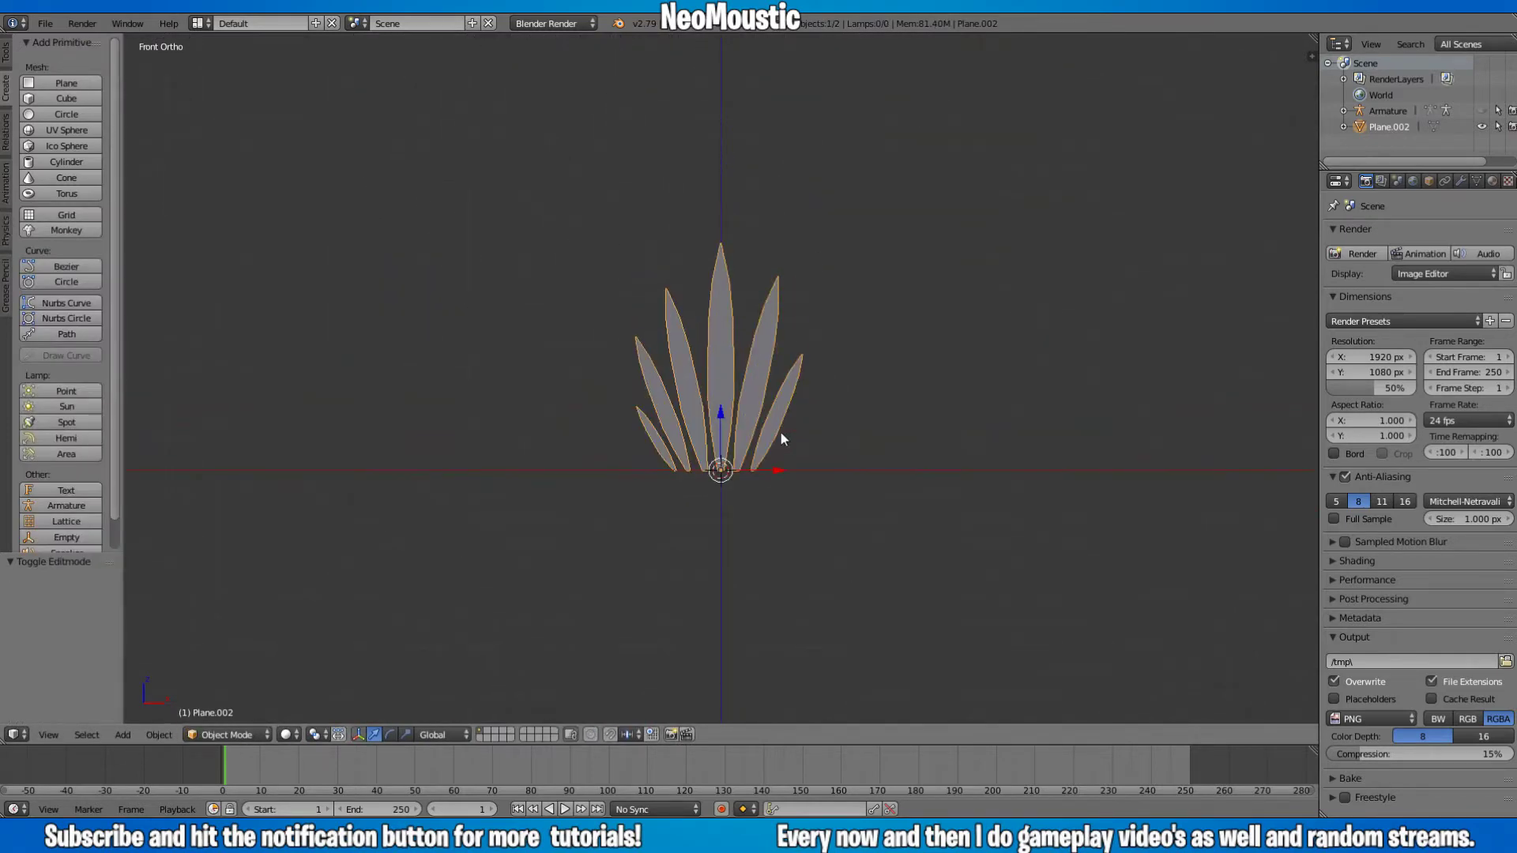
- Duplicate the small far-left blade about 4.874 along X to the far right and rotate the copy 65° to lean outward
{"action": "scroll", "coordinate": [780, 433], "scroll_direction": "up", "scroll_amount": 4, "text": "ctrl"}
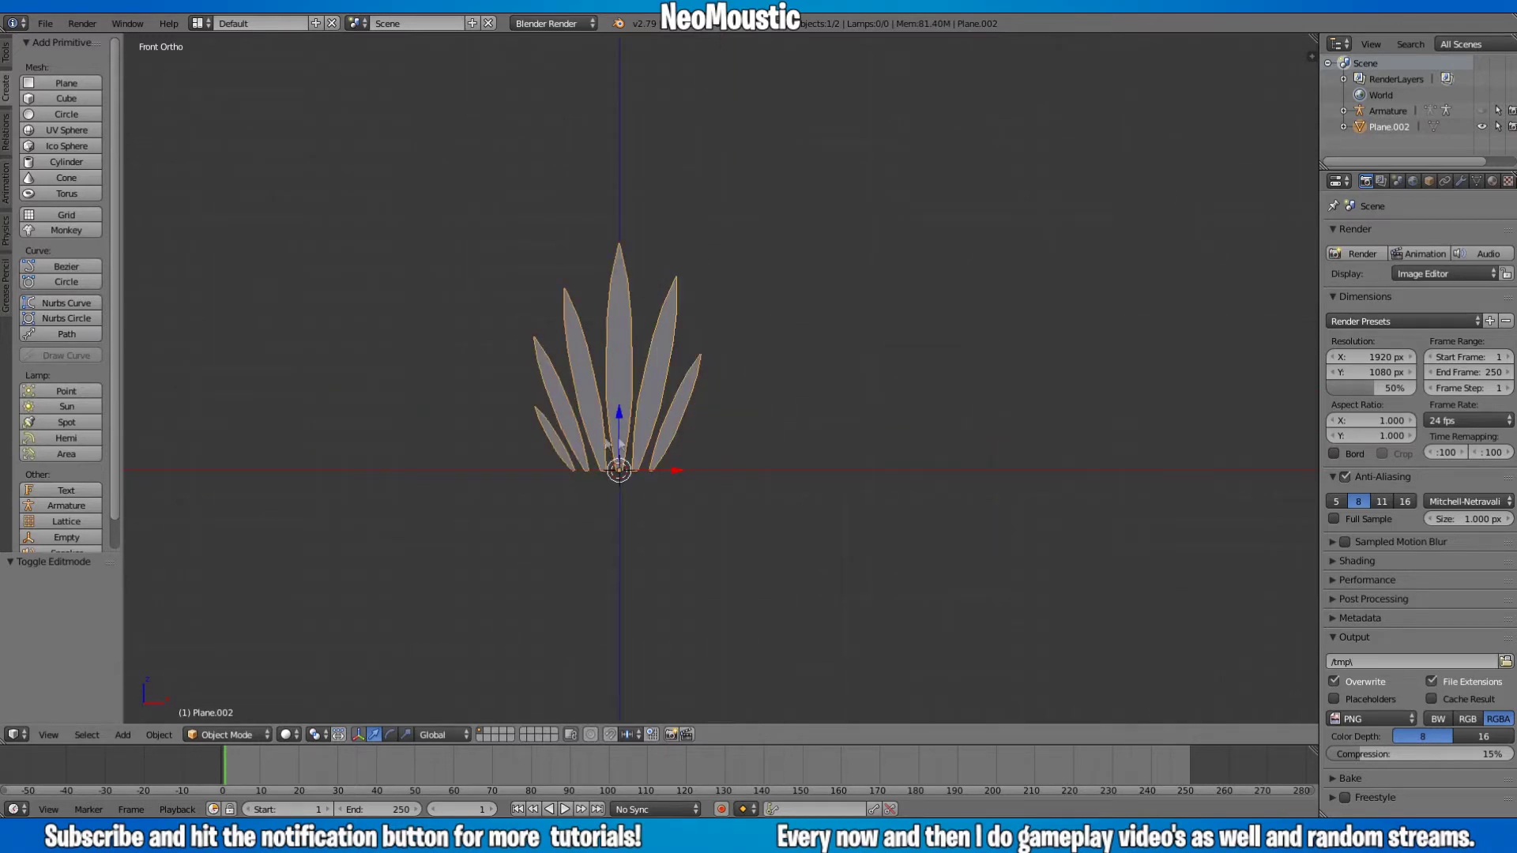
{"action": "key", "text": "Tab"}
{"action": "right_click", "coordinate": [555, 444]}
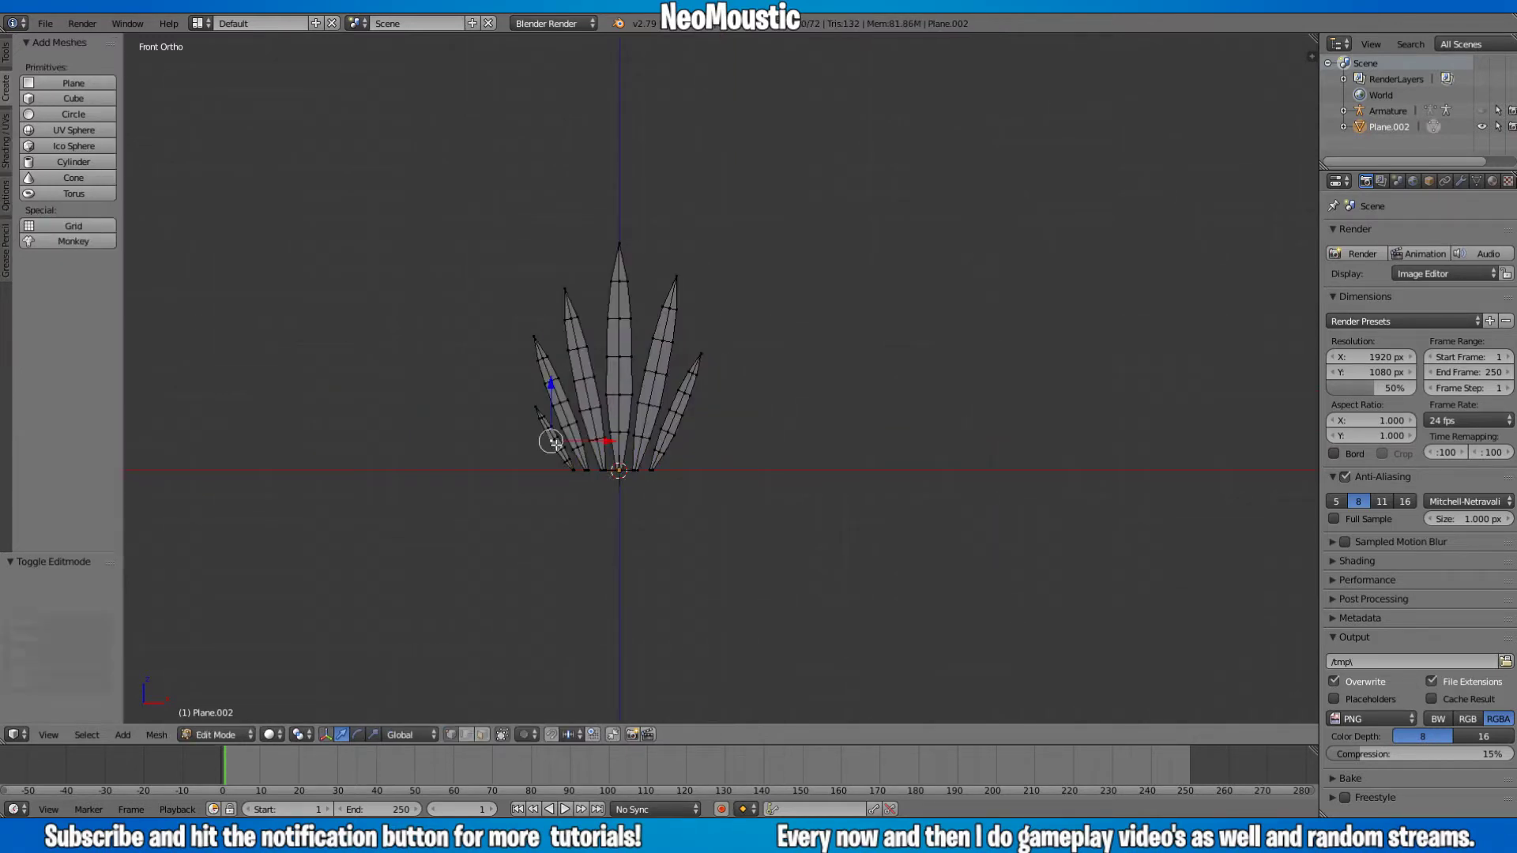
{"action": "key", "text": "l"}
{"action": "key", "text": "shift+d"}
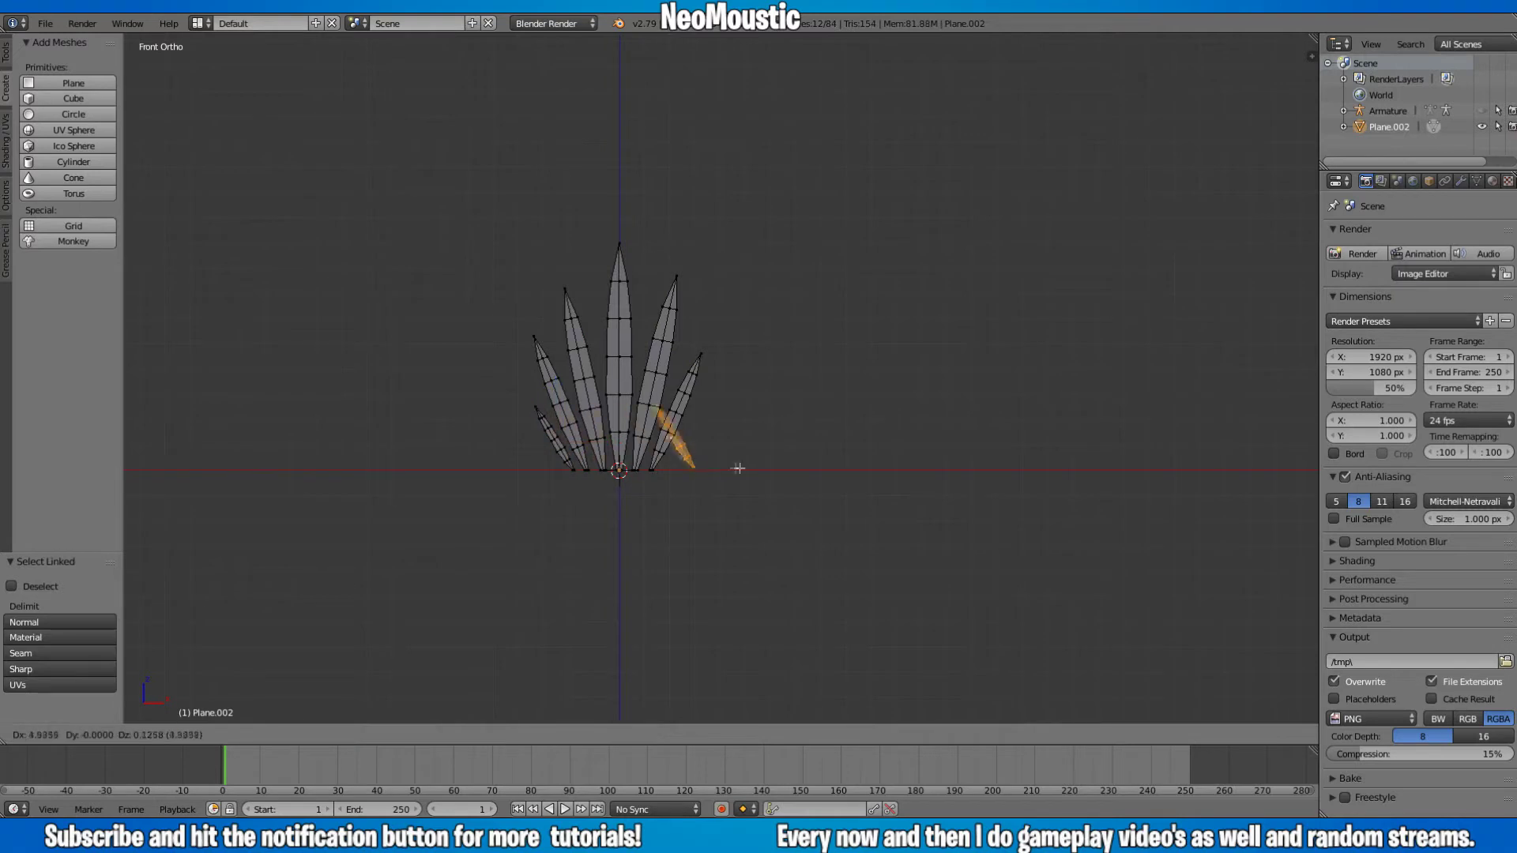
{"action": "left_click", "coordinate": [740, 468]}
{"action": "key", "text": "r"}
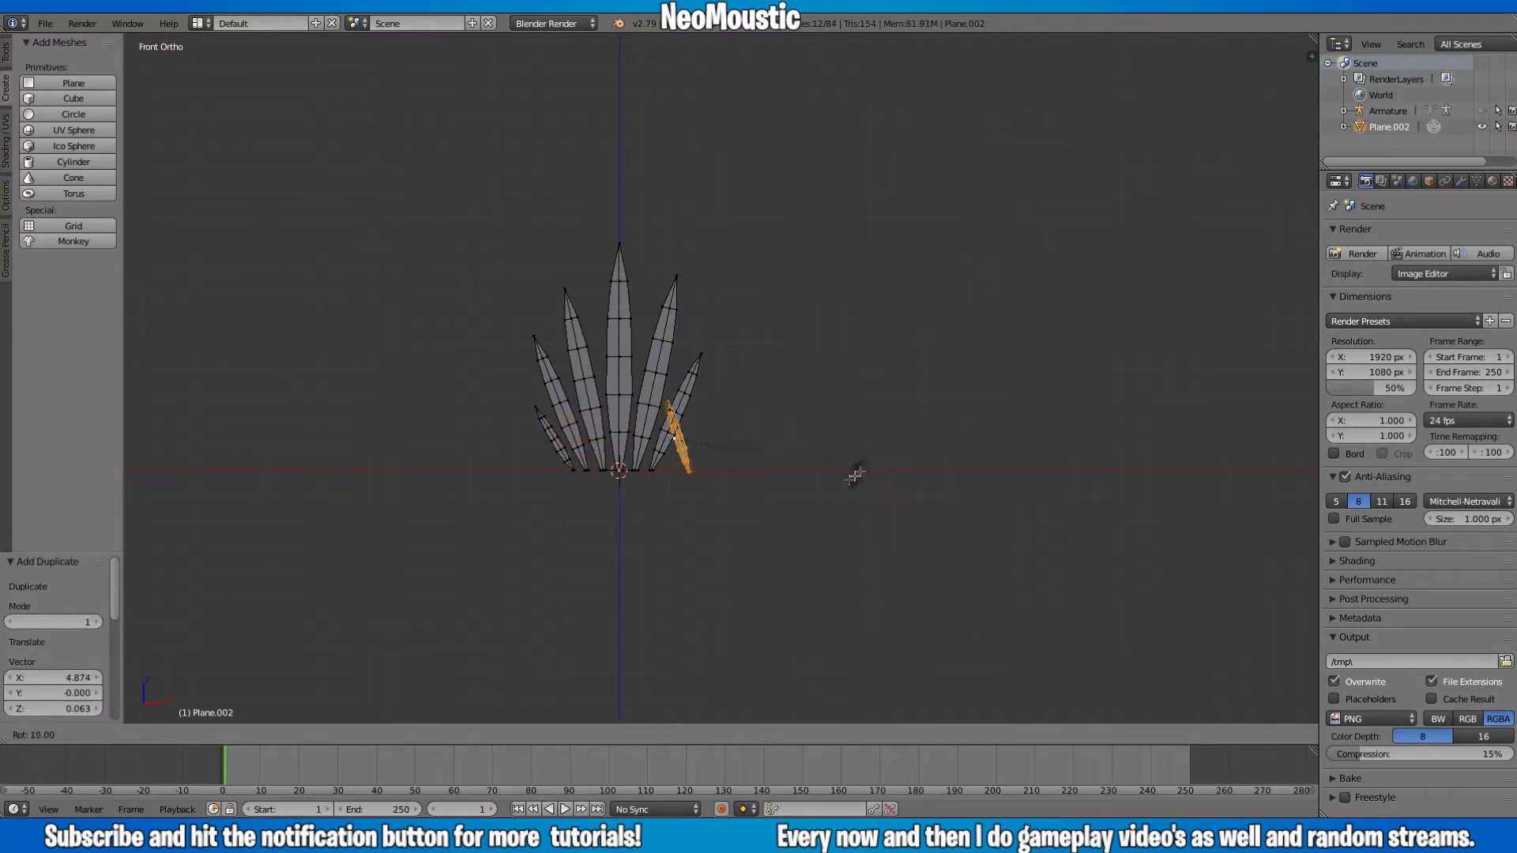
{"action": "left_click", "coordinate": [721, 529]}
- Scale the small far-right blade to about 0.769 and shift it by about -0.220 in X and -0.220 in Z
{"action": "key", "text": "g"}
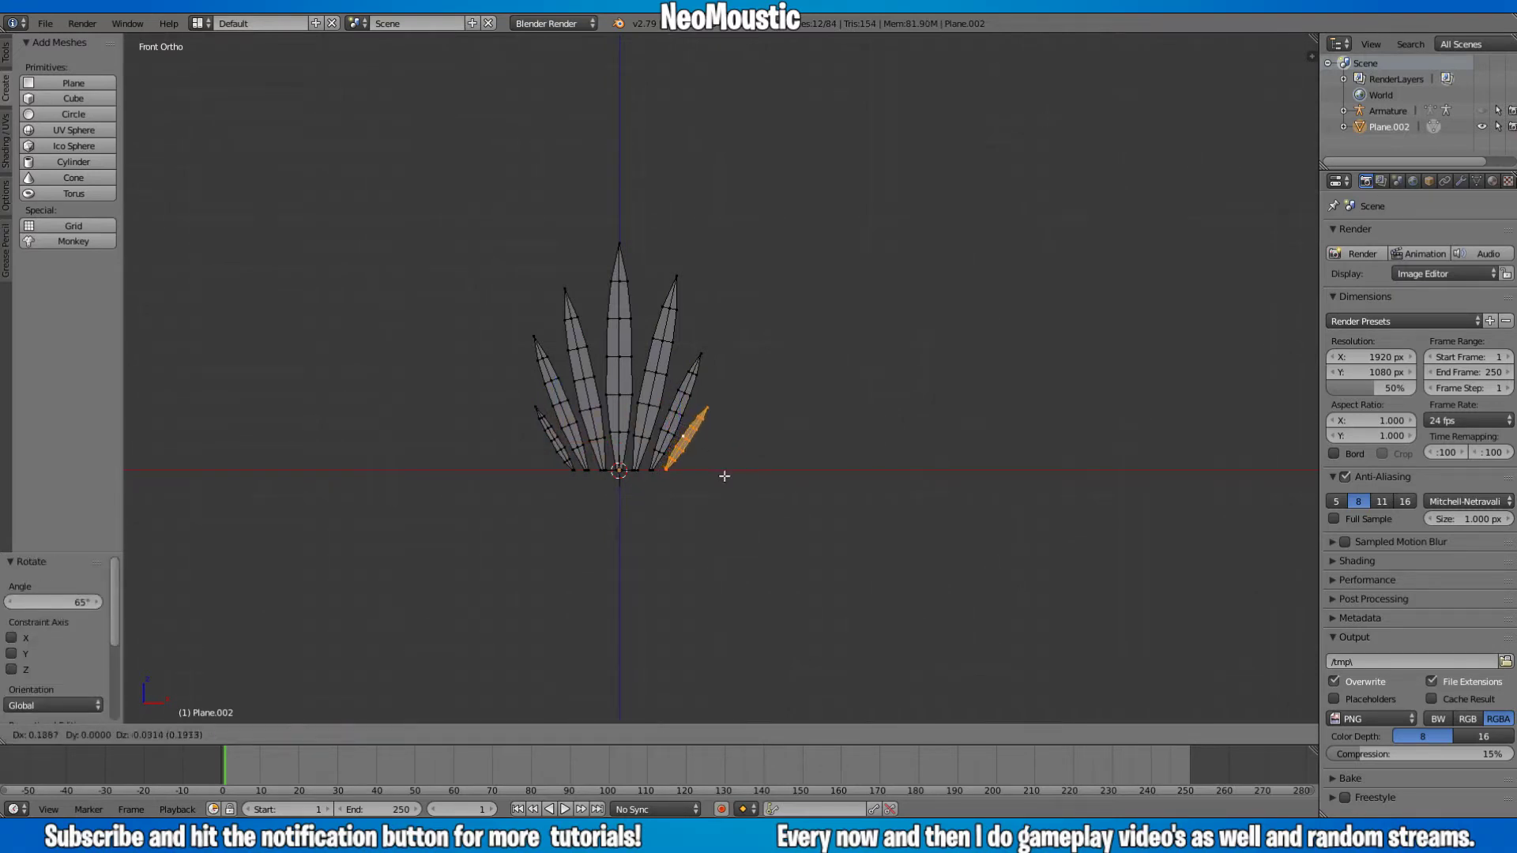
{"action": "left_click", "coordinate": [721, 474]}
{"action": "key", "text": "s"}
{"action": "left_click", "coordinate": [816, 494]}
{"action": "key", "text": "g"}
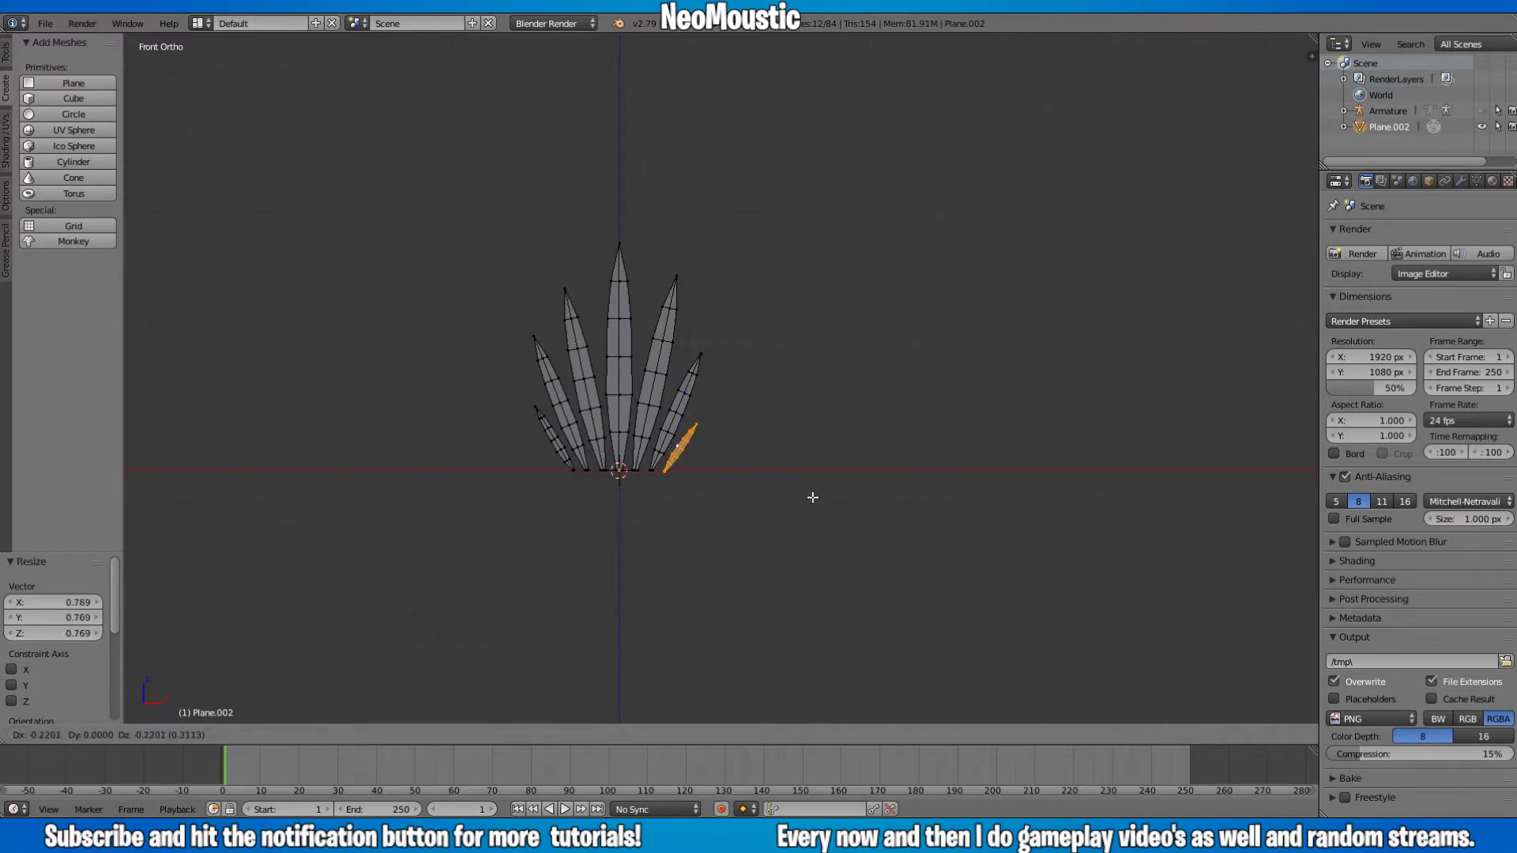
{"action": "left_click", "coordinate": [805, 499]}
- Select the base vertices of all seven blades and flatten them by scaling to 0 along Z
{"action": "scroll", "coordinate": [669, 413], "scroll_direction": "down", "scroll_amount": 5, "text": "shift"}
{"action": "scroll", "coordinate": [668, 413], "scroll_direction": "up", "scroll_amount": 4}
{"action": "scroll", "coordinate": [668, 413], "scroll_direction": "up", "scroll_amount": 1}
{"action": "scroll", "coordinate": [671, 403], "scroll_direction": "down", "scroll_amount": 10, "text": "ctrl"}
{"action": "scroll", "coordinate": [675, 402], "scroll_direction": "up", "scroll_amount": 3, "text": "shift"}
{"action": "scroll", "coordinate": [790, 407], "scroll_direction": "up", "scroll_amount": 1}
{"action": "key", "text": "z"}
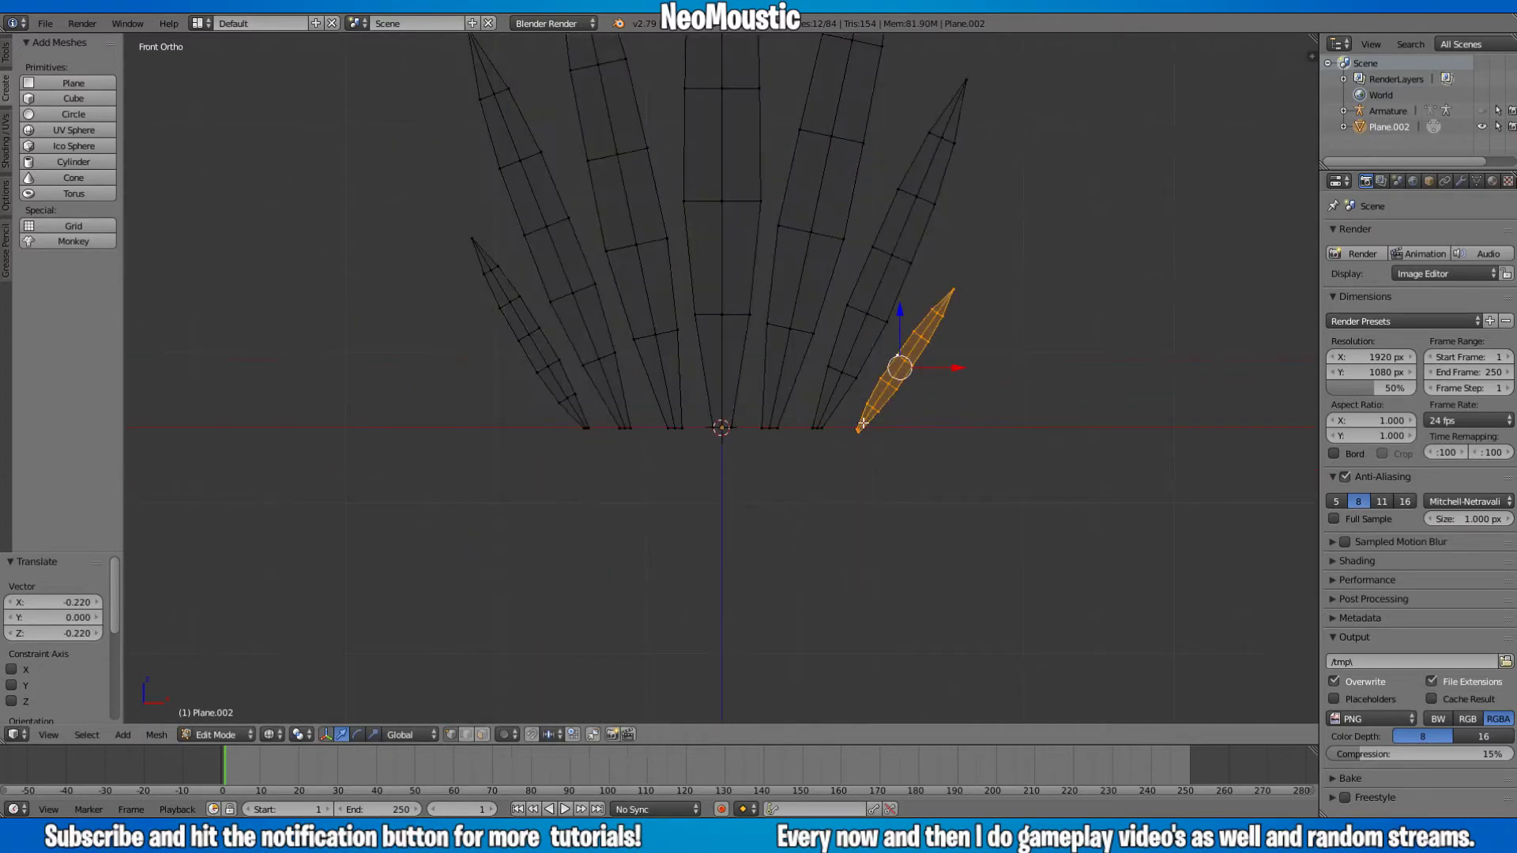
{"action": "right_click", "coordinate": [859, 429]}
{"action": "key", "text": "b"}
{"action": "left_click_drag", "start_coordinate": [872, 419], "coordinate": [529, 460]}
{"action": "key", "text": "s"}
{"action": "key", "text": "z"}
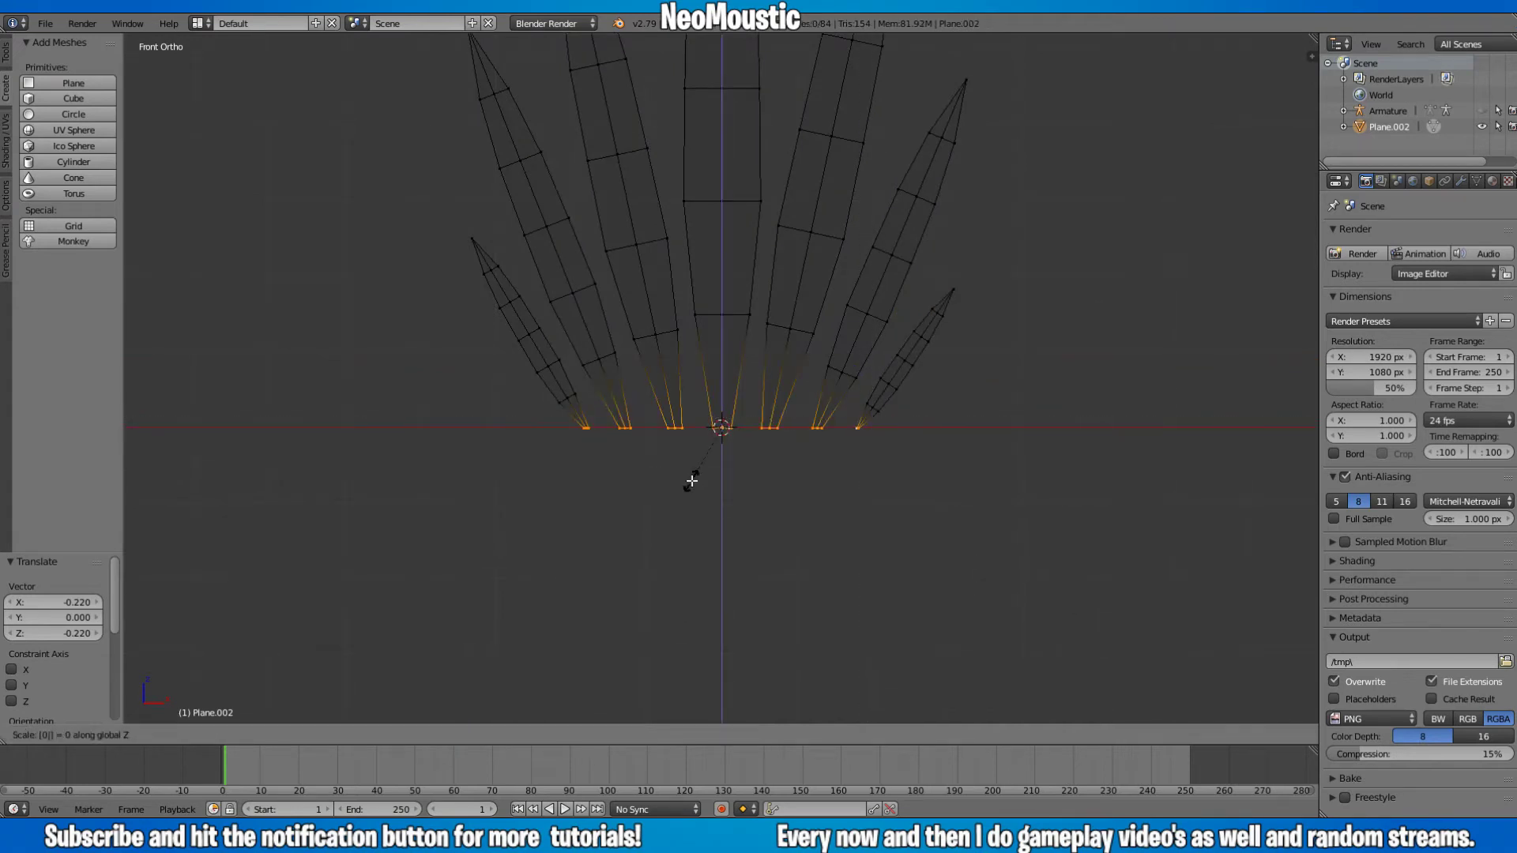
{"action": "key", "text": "Return"}
- Adjust the small far-right blade's base vertices along X by about 0.036 and 0.015, and return to Object Mode with solid shading
{"action": "scroll", "coordinate": [867, 458], "scroll_direction": "up", "scroll_amount": 4}
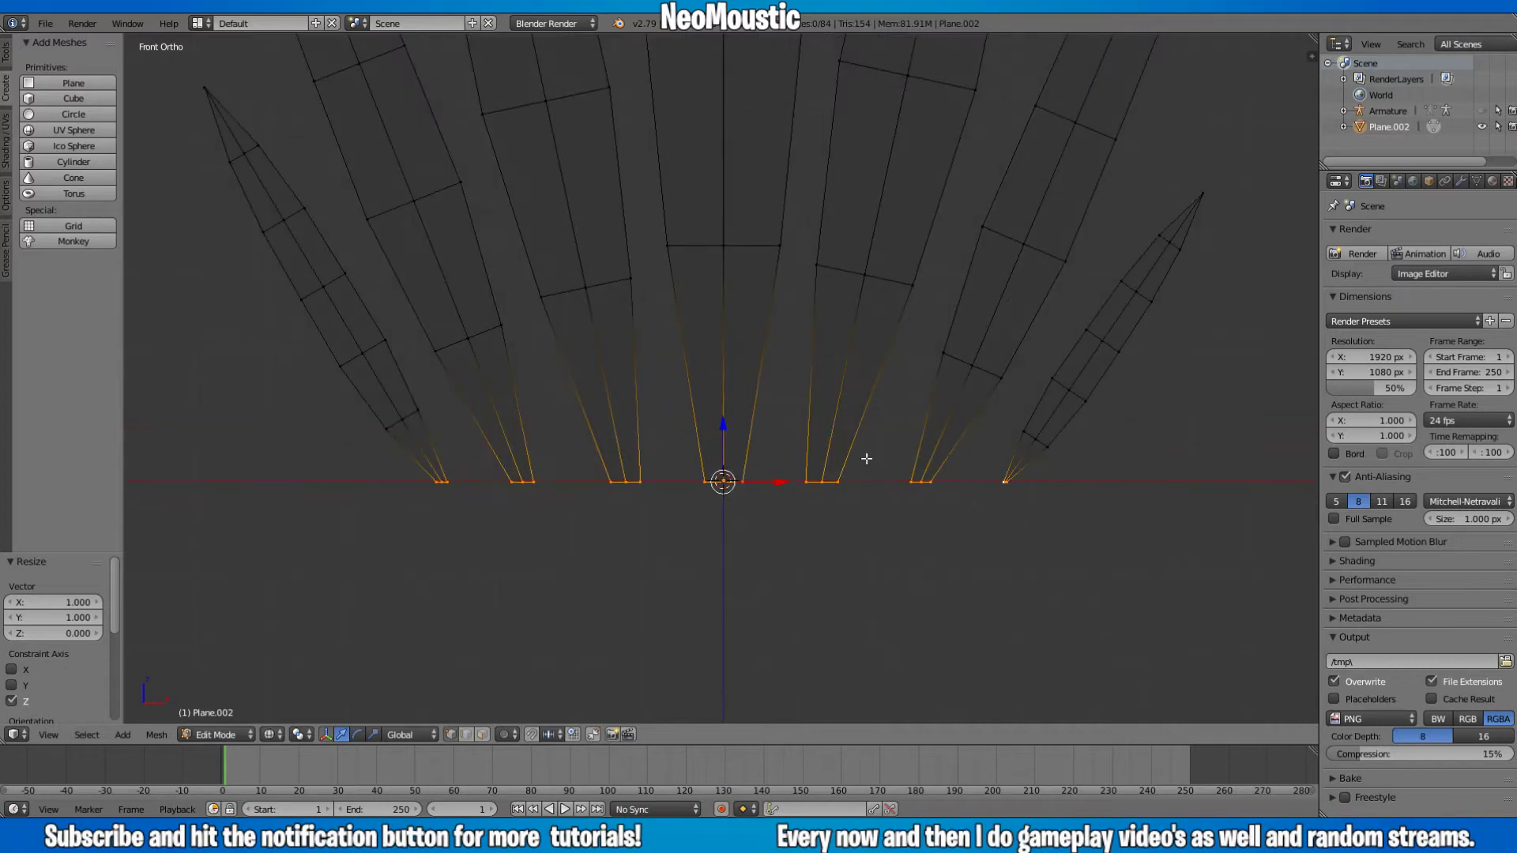
{"action": "right_click", "coordinate": [1006, 482]}
{"action": "key", "text": "g"}
{"action": "left_click_drag", "start_coordinate": [1066, 481], "coordinate": [1070, 483]}
{"action": "right_click", "coordinate": [1009, 481]}
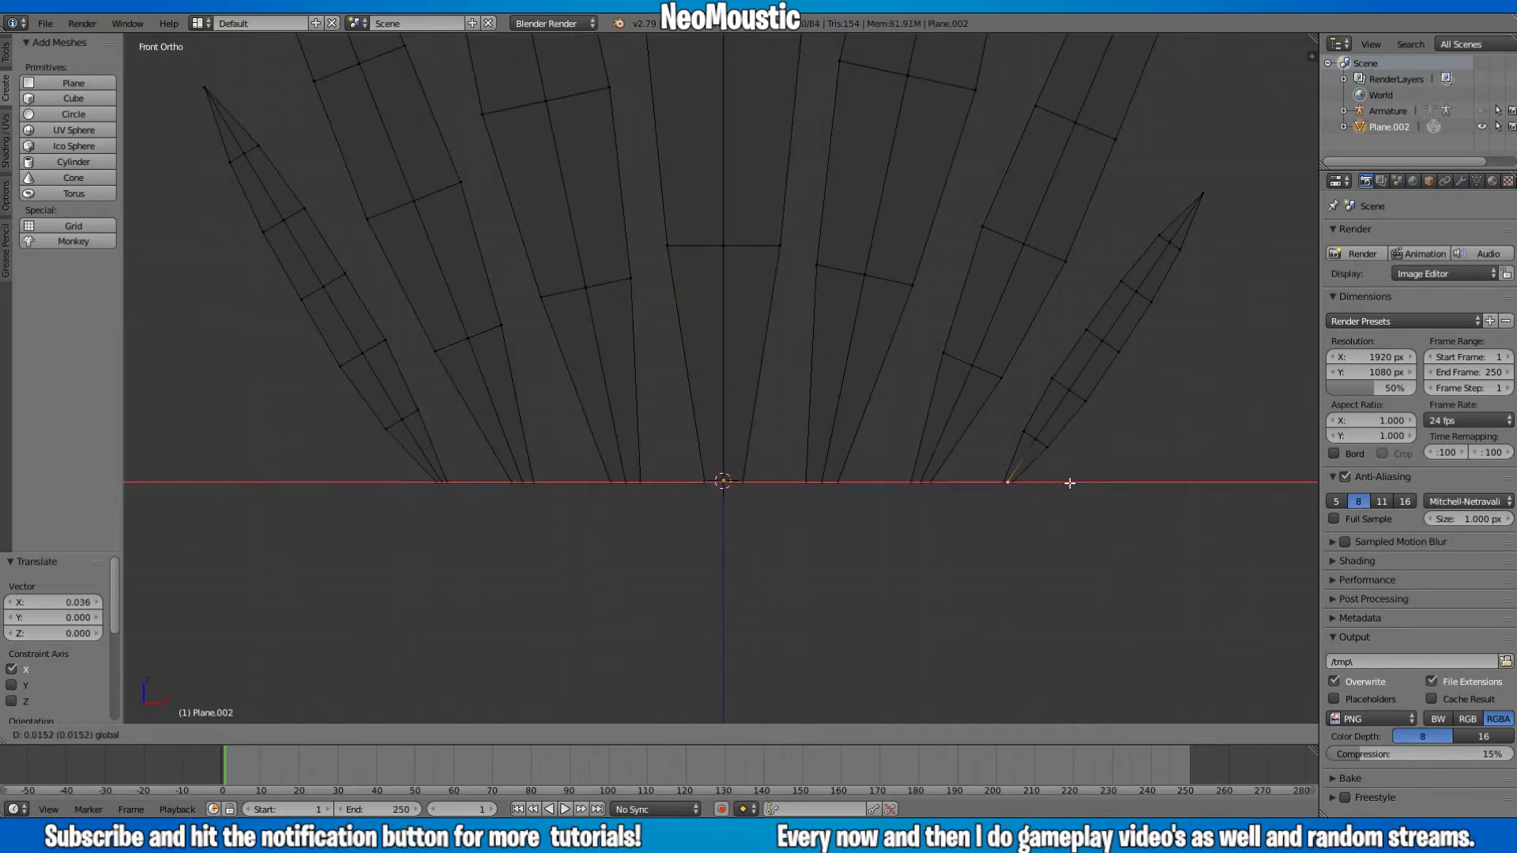
{"action": "left_click", "coordinate": [1070, 483]}
{"action": "scroll", "coordinate": [926, 458], "scroll_direction": "down", "scroll_amount": 8}
{"action": "key", "text": "Tab"}
{"action": "key", "text": "z"}
- Add a camera at the origin and rotate it 90° in the top view so it points along the Y axis
{"action": "mouse_move", "coordinate": [786, 462]}
{"action": "middle_mouse_down"}
{"action": "mouse_move", "coordinate": [711, 453]}
{"action": "mouse_move", "coordinate": [846, 455]}
{"action": "mouse_move", "coordinate": [650, 501]}
{"action": "mouse_move", "coordinate": [801, 475]}
{"action": "middle_mouse_up"}
{"action": "key", "text": "KP_1"}
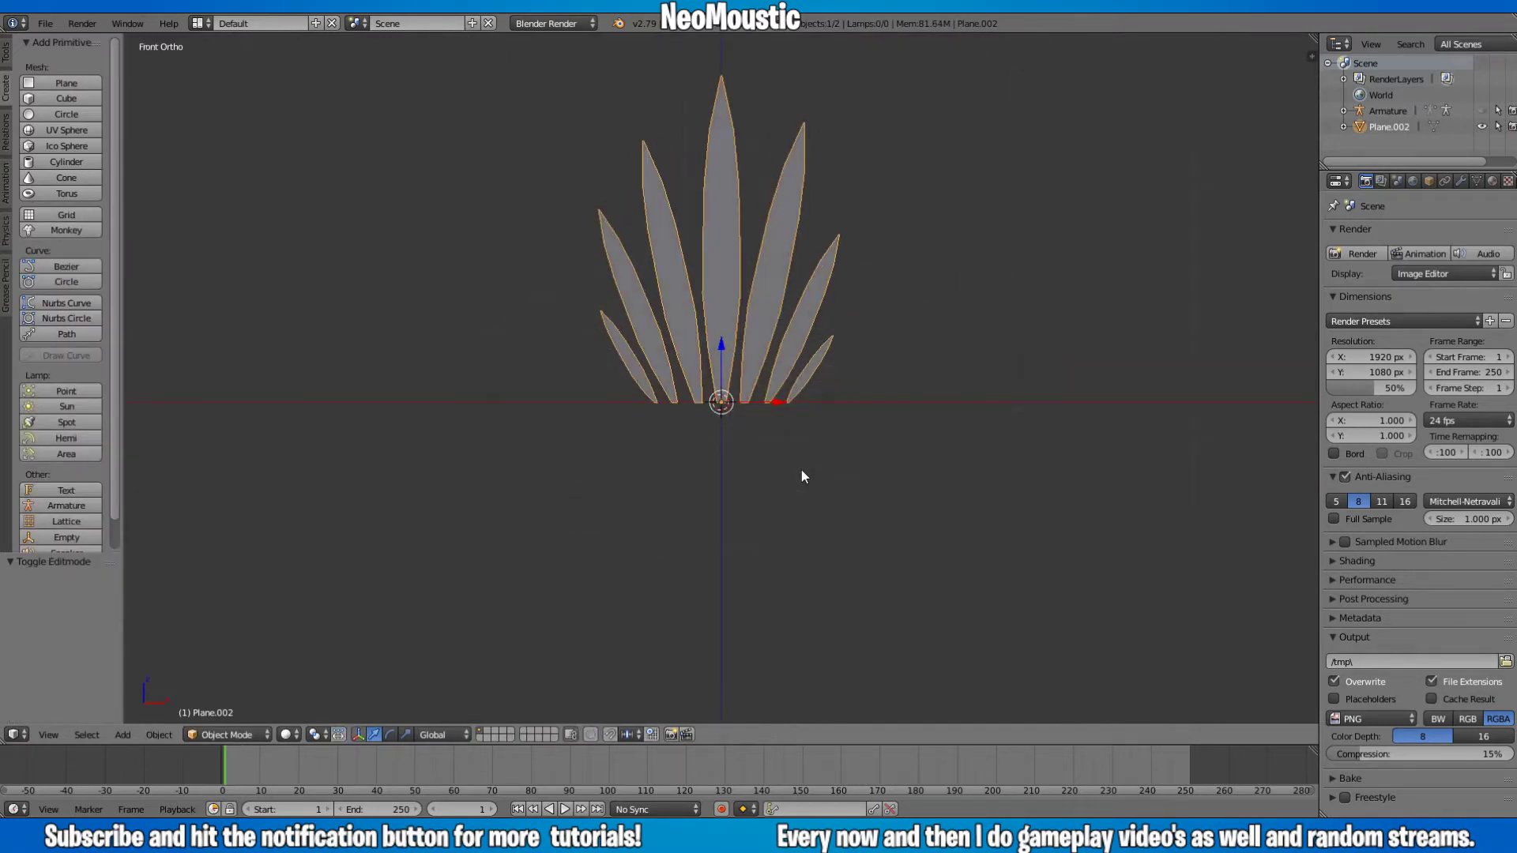
{"action": "scroll", "coordinate": [802, 470], "scroll_direction": "up", "scroll_amount": 6, "text": "shift"}
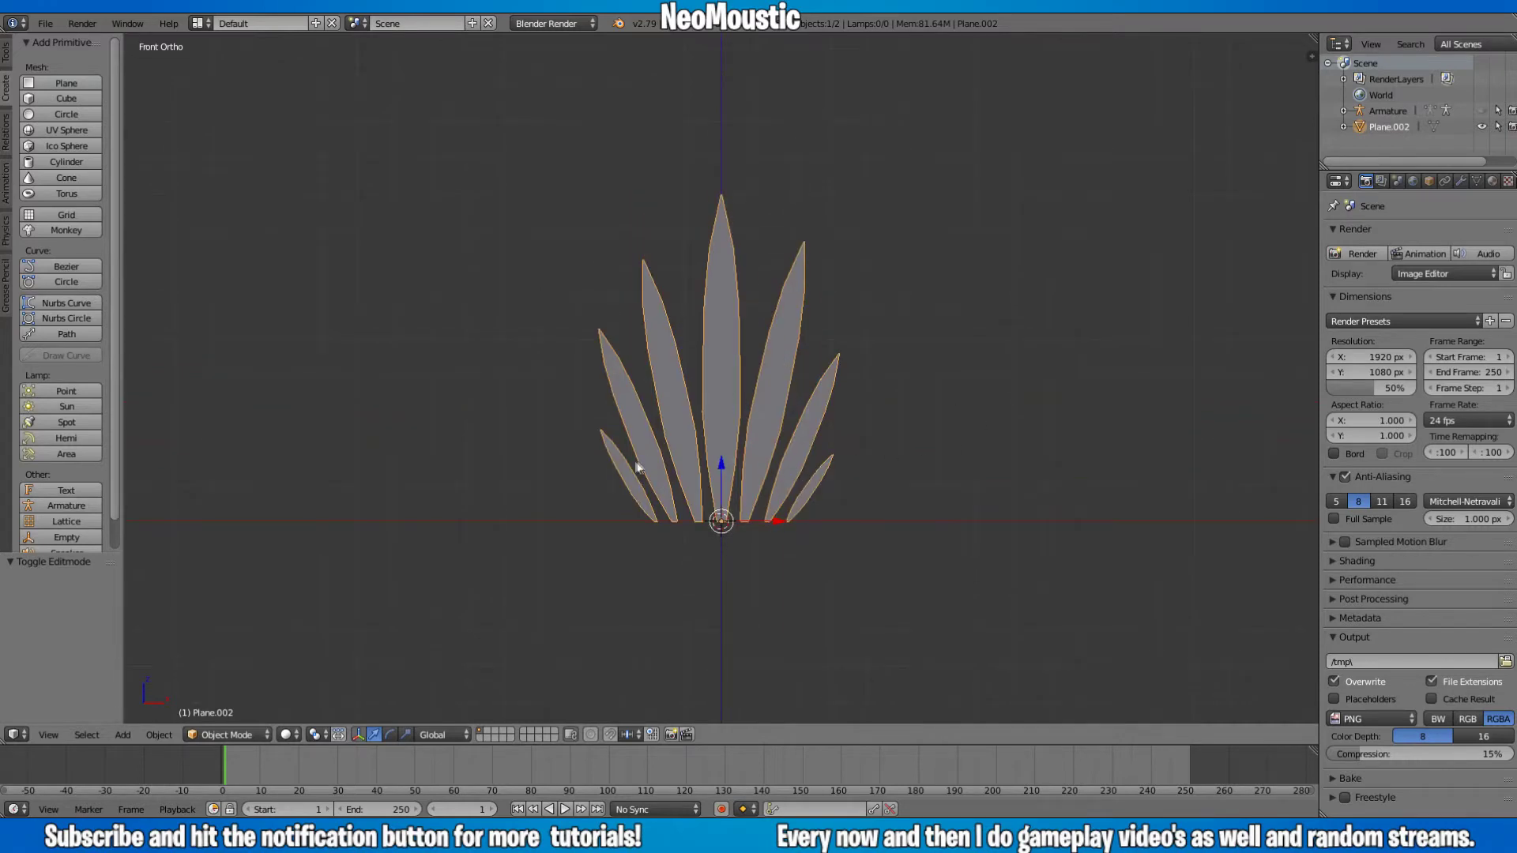
{"action": "key", "text": "KP_3"}
{"action": "scroll", "coordinate": [601, 341], "scroll_direction": "down", "scroll_amount": 3}
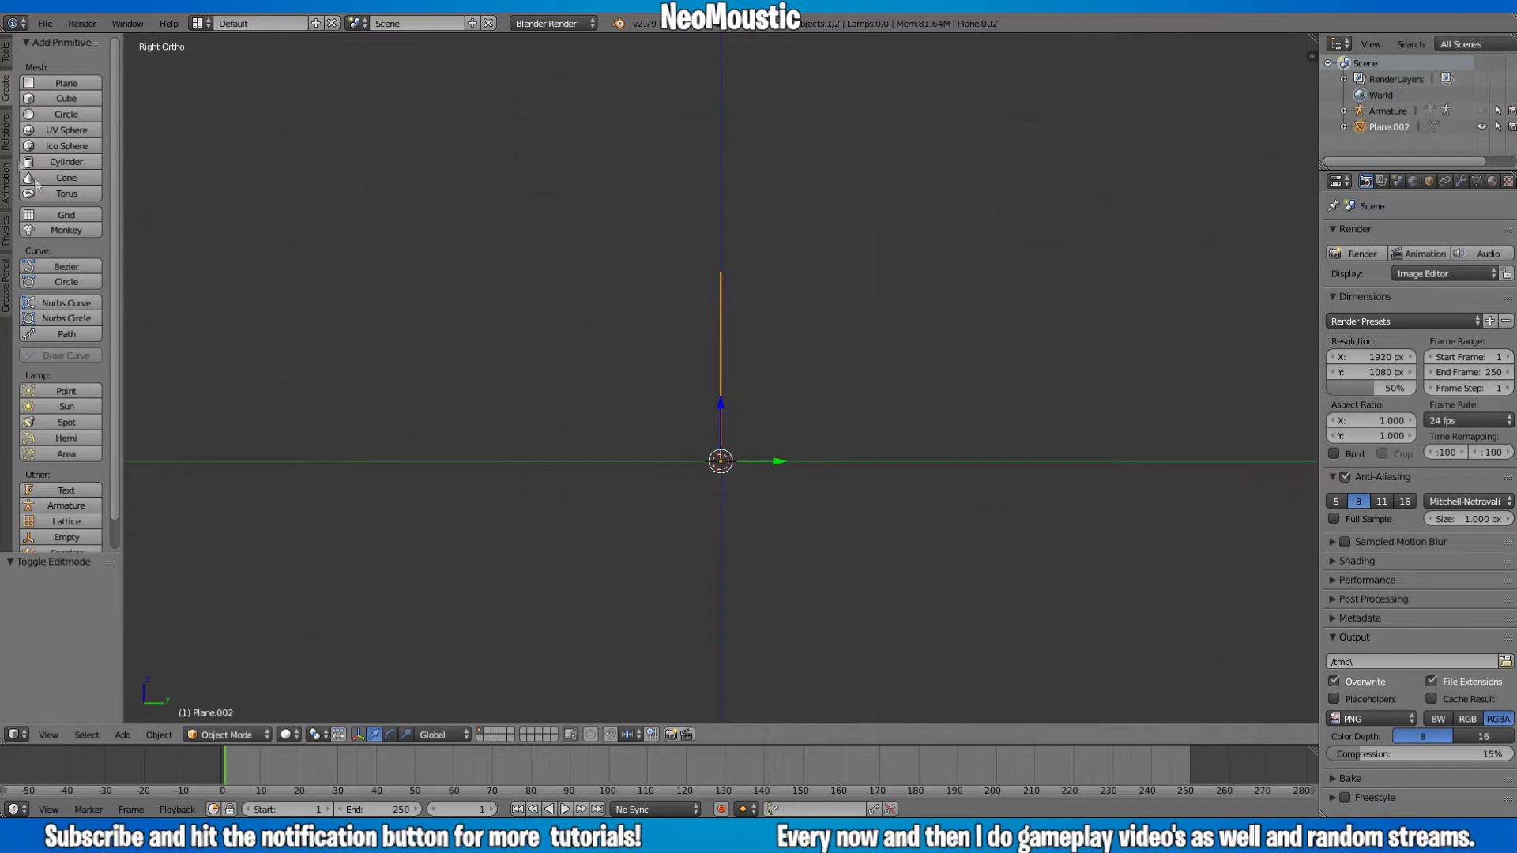
{"action": "scroll", "coordinate": [61, 500], "scroll_direction": "down", "scroll_amount": 2}
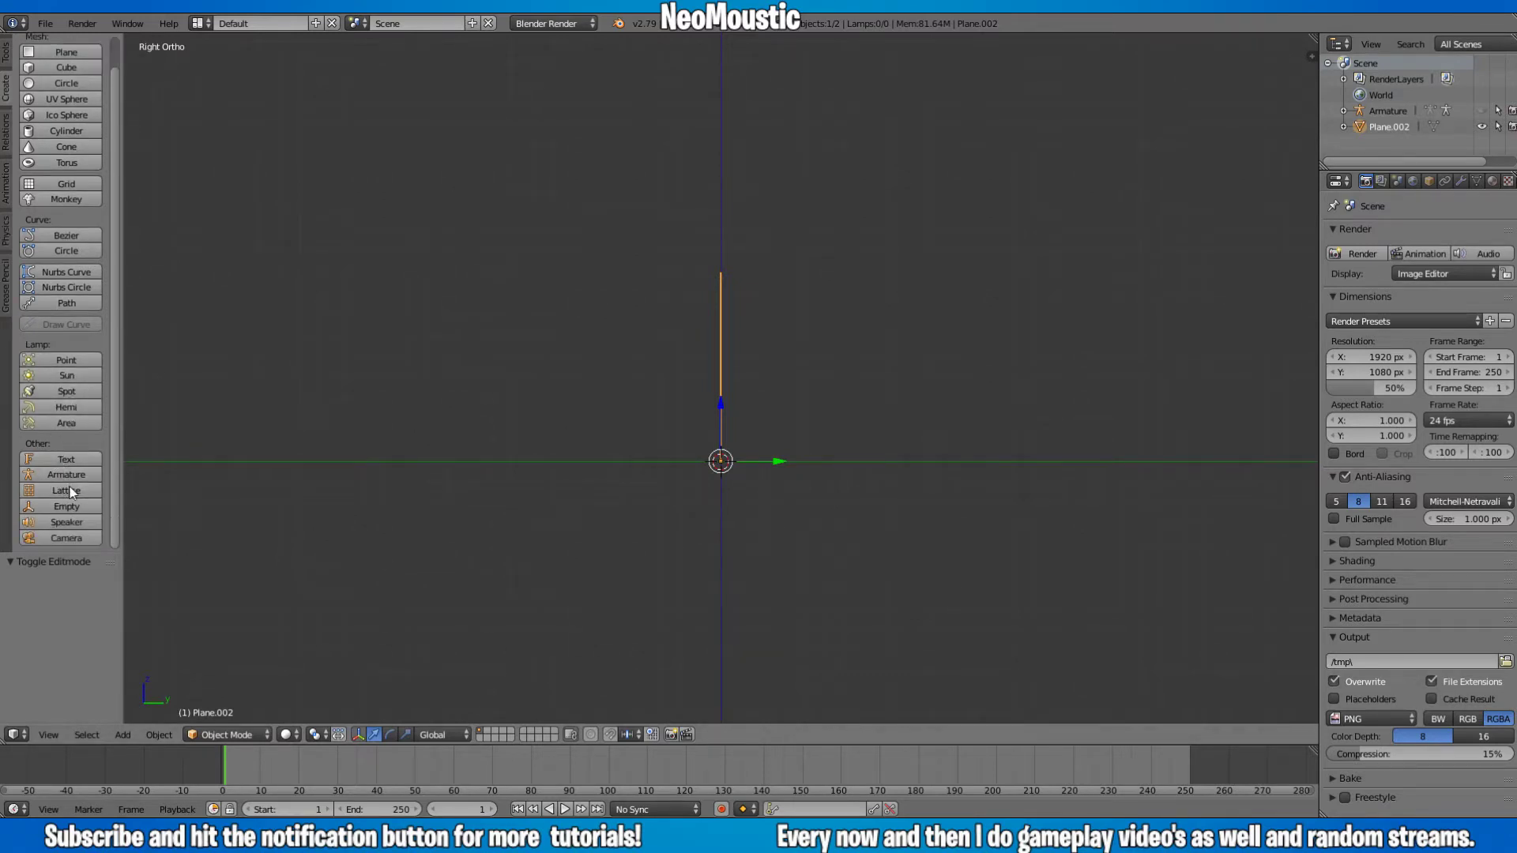
{"action": "left_click", "coordinate": [69, 537]}
{"action": "middle_click_drag", "start_coordinate": [796, 474], "coordinate": [819, 519]}
{"action": "key", "text": "KP_7"}
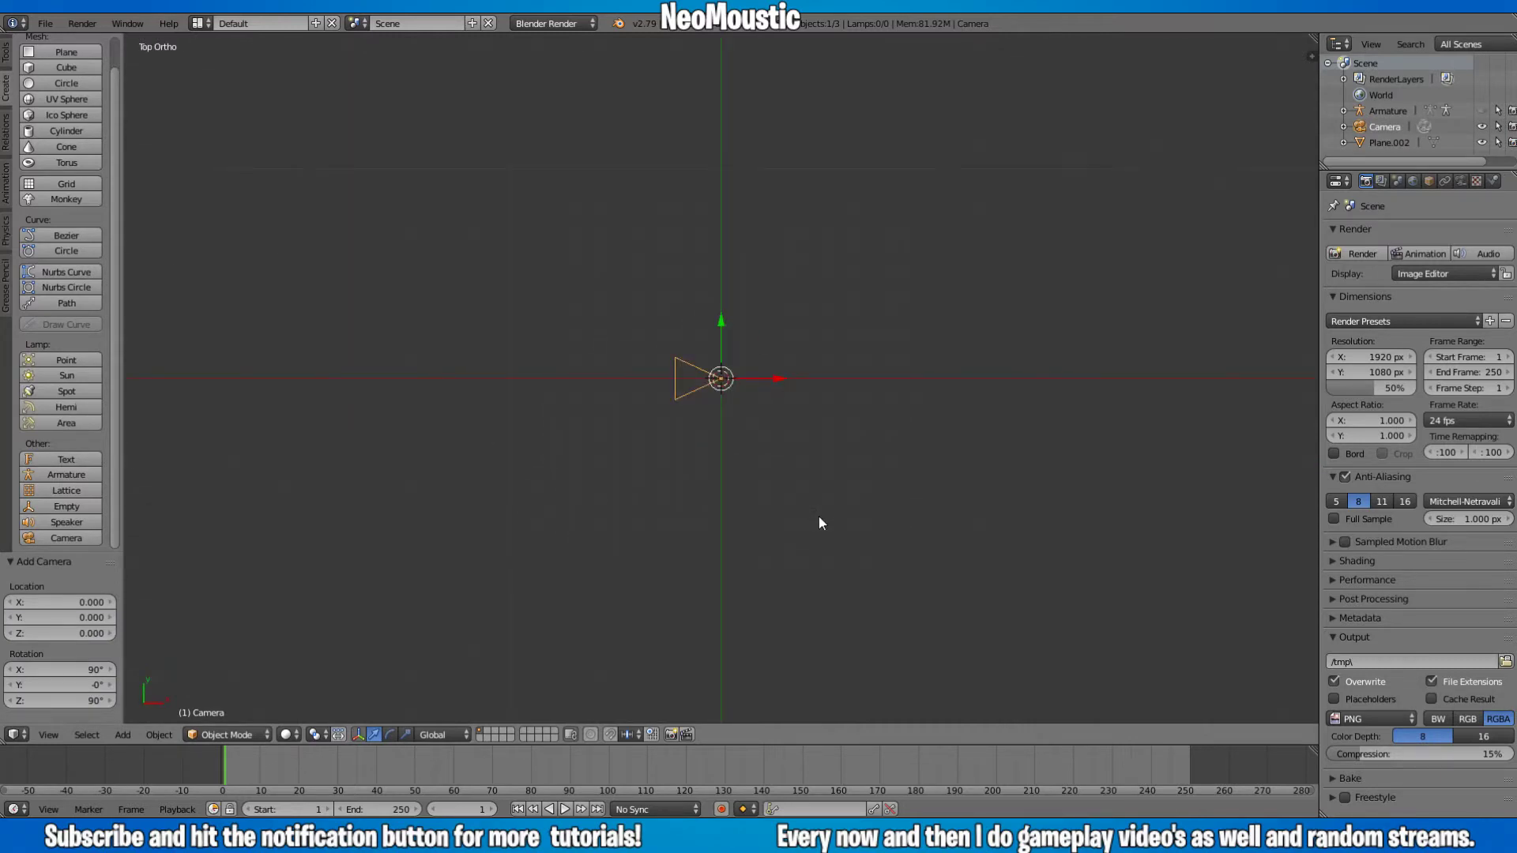
{"action": "key", "text": "r"}
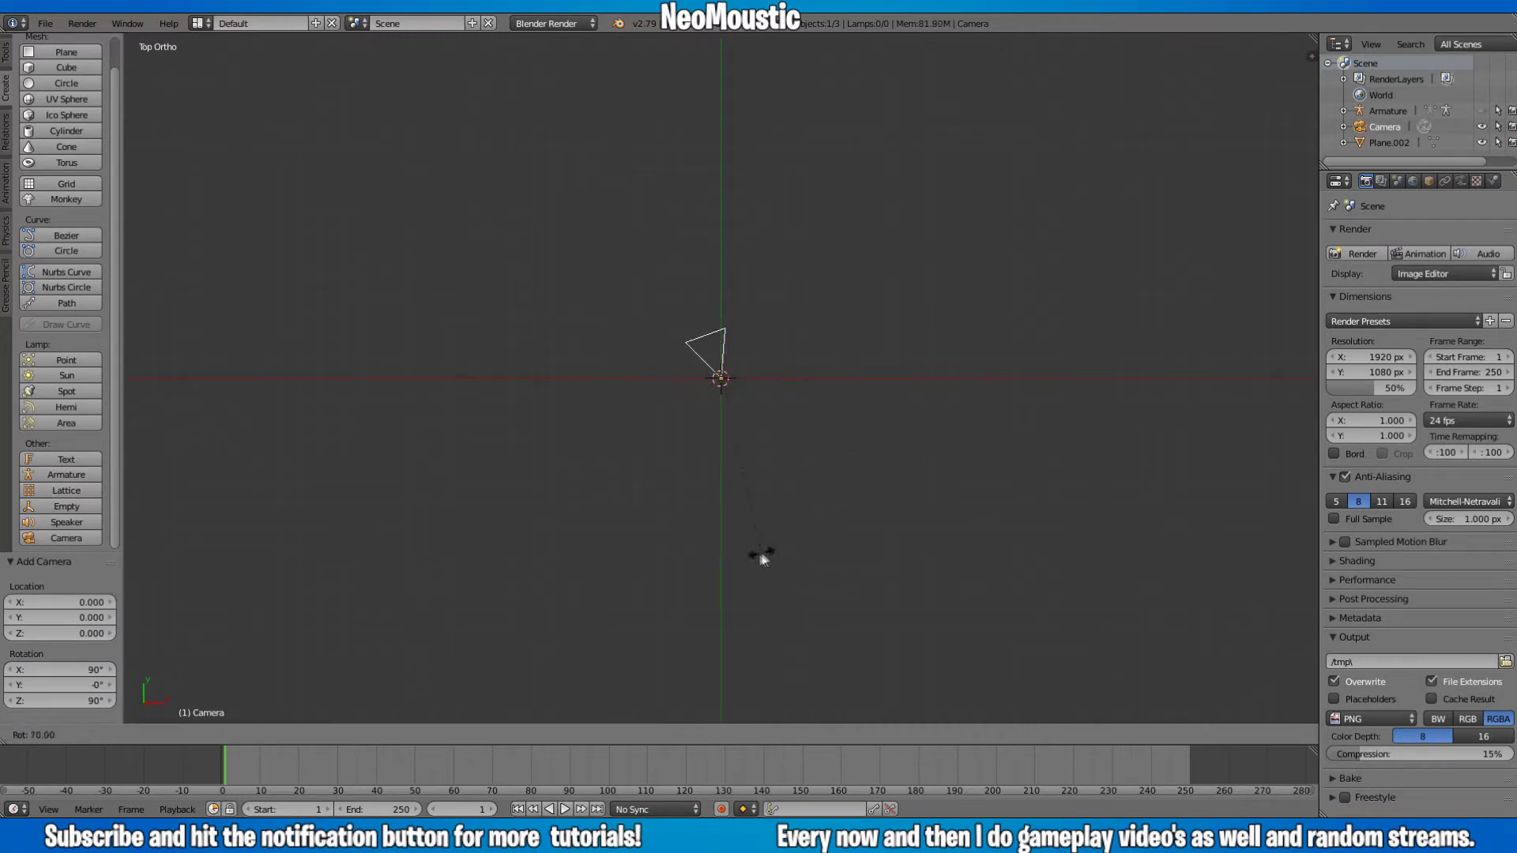
{"action": "left_click", "coordinate": [705, 560]}
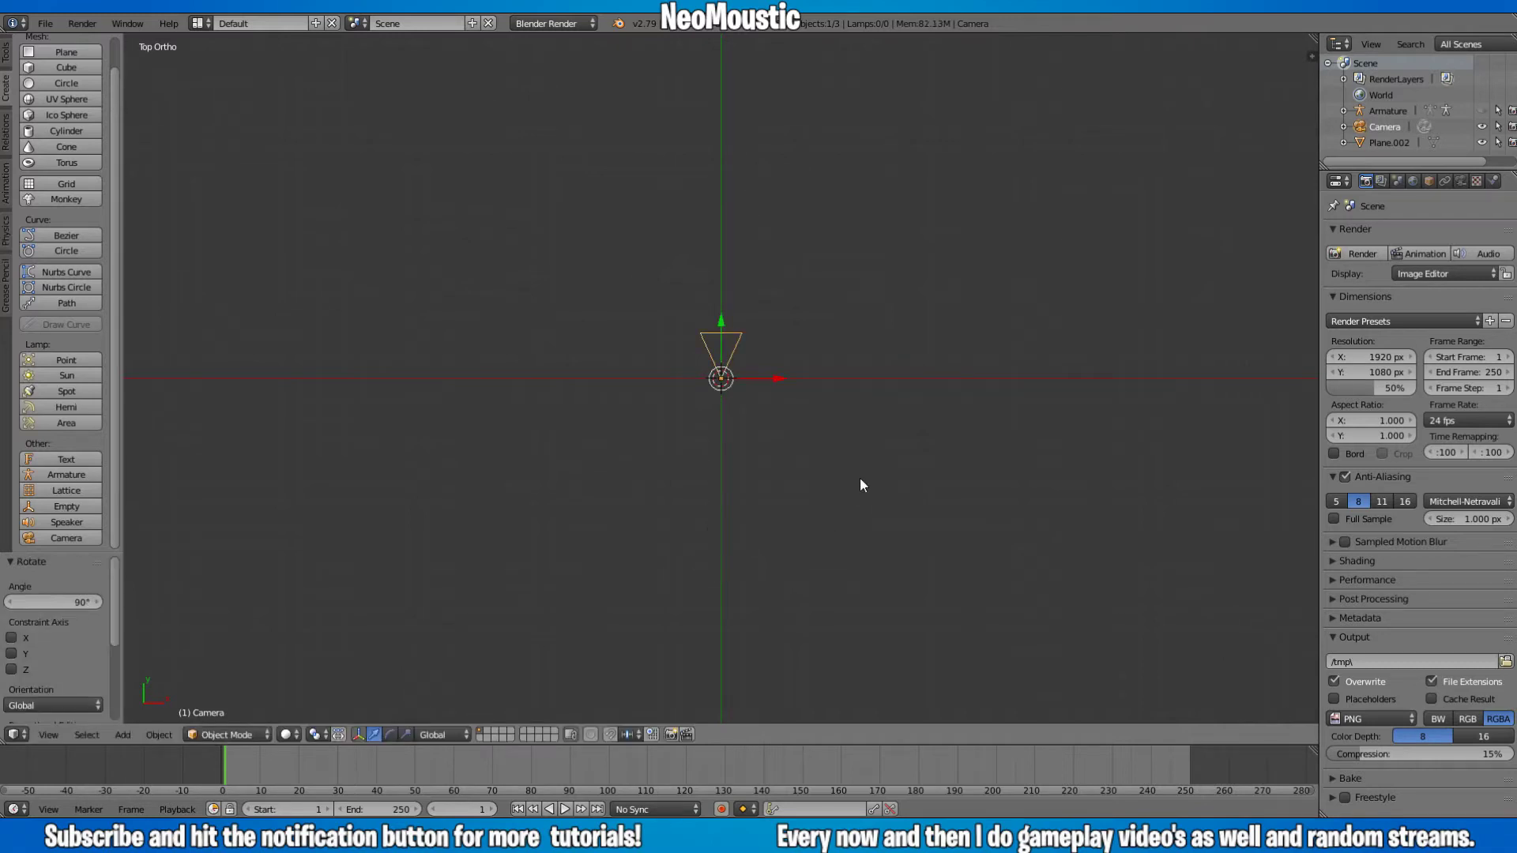
- Look through the camera and move it about -15.021 along Y and 3.213 along Z
{"action": "key", "text": "KP_0"}
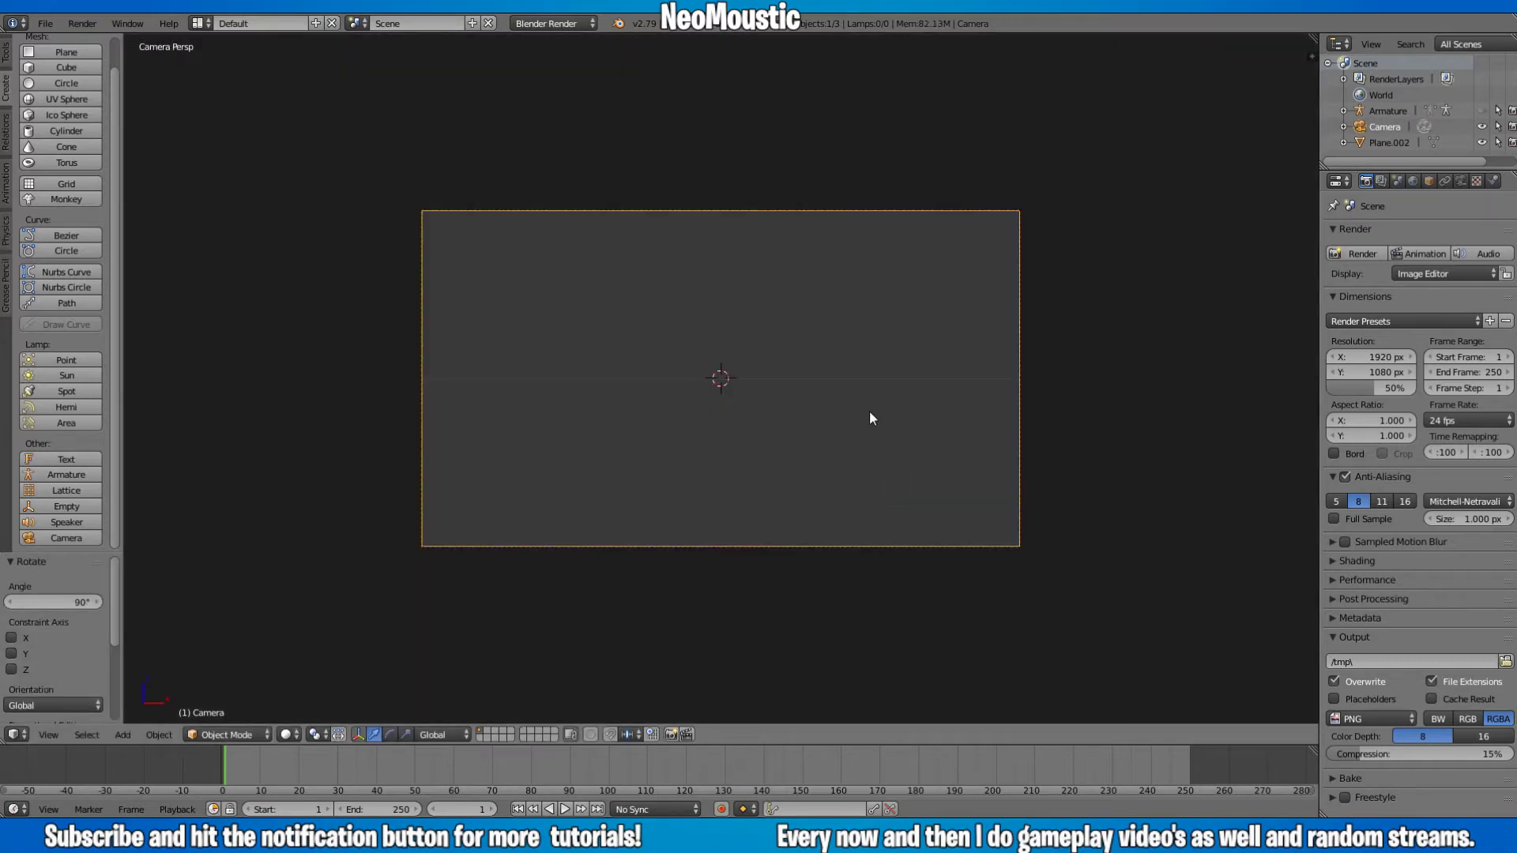
{"action": "key", "text": "g"}
{"action": "key", "text": "y"}
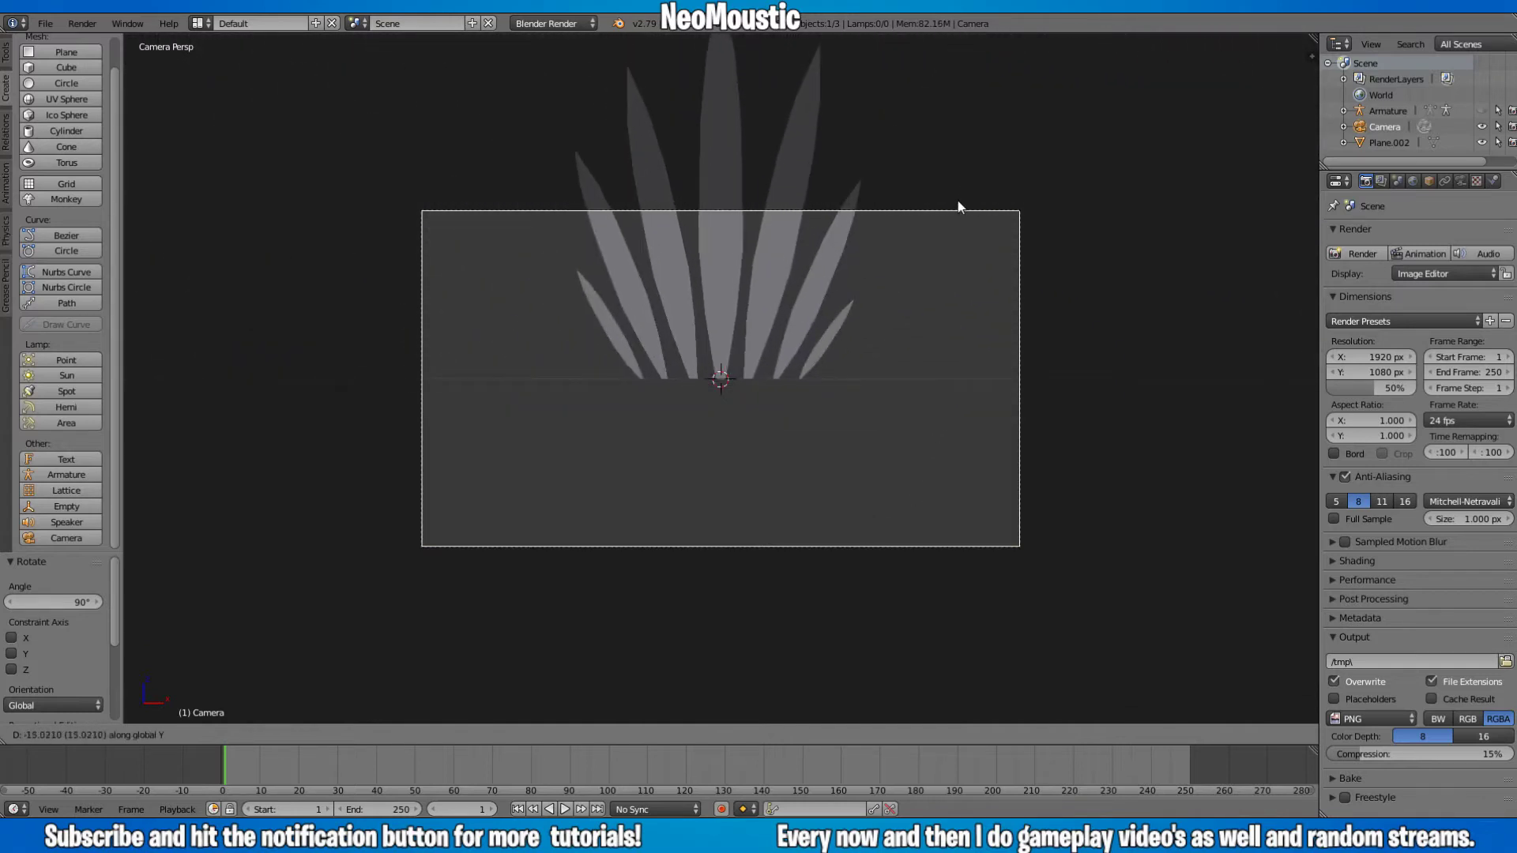
{"action": "left_click", "coordinate": [957, 200]}
{"action": "key", "text": "g"}
{"action": "key", "text": "z"}
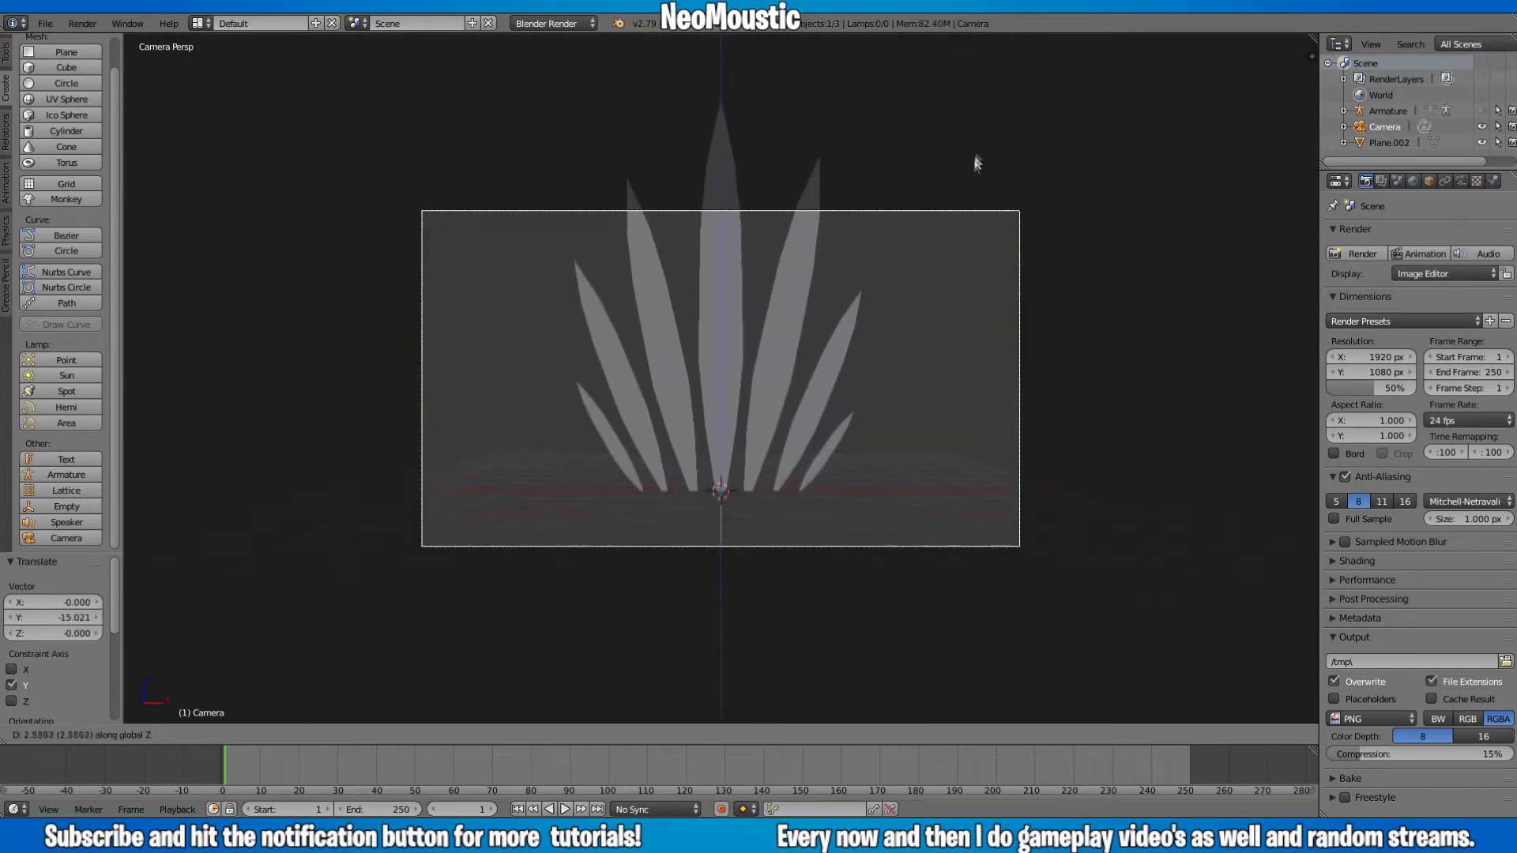
{"action": "left_click", "coordinate": [985, 91]}
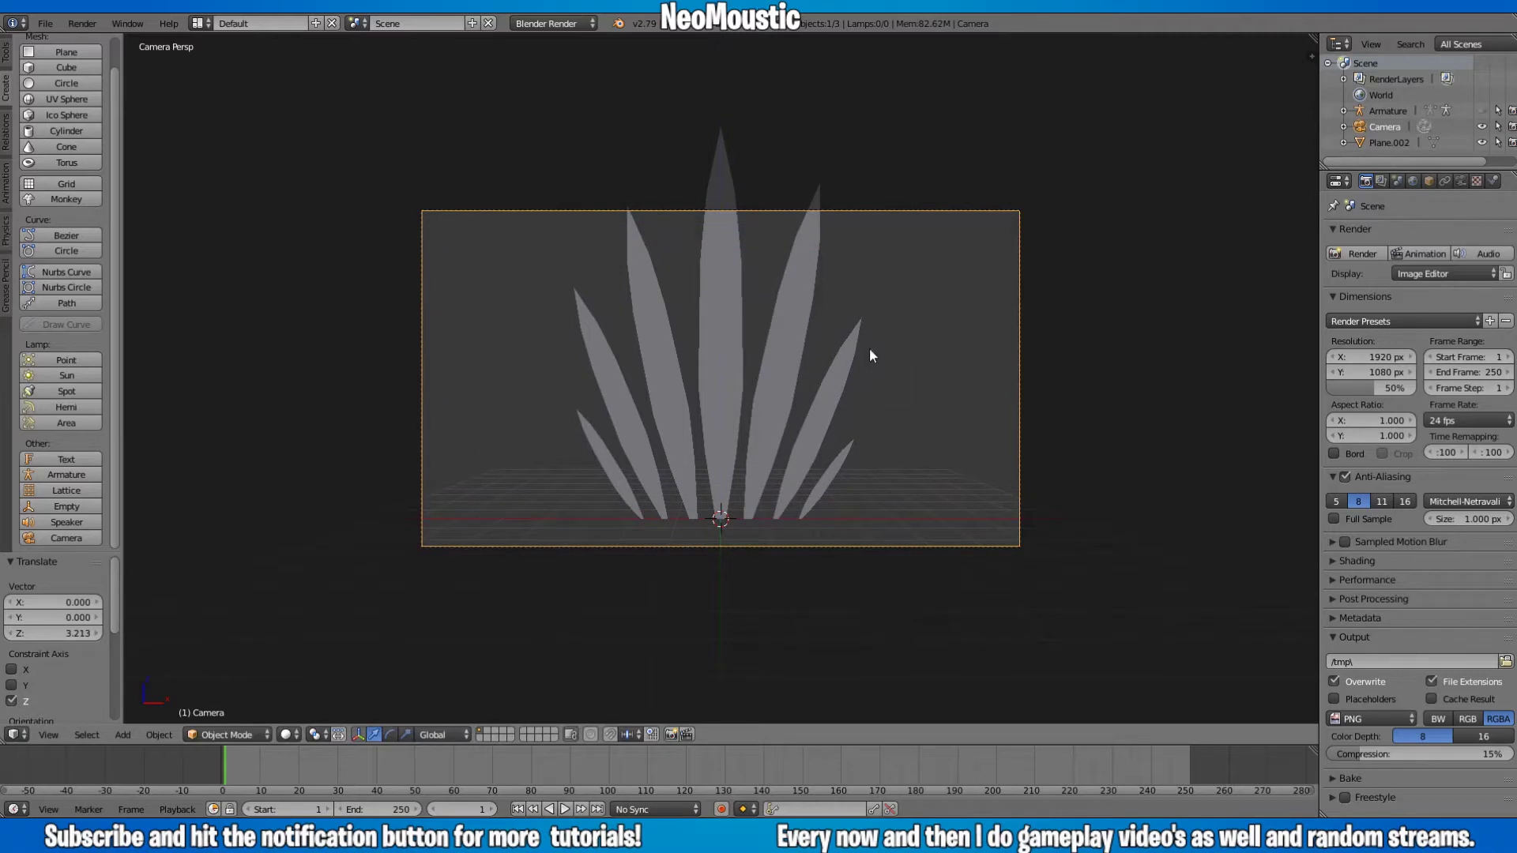
- Move the camera a further -8.323 or so along Y and 1.136 along Z to frame the whole tuft
{"action": "key", "text": "g"}
{"action": "key", "text": "y"}
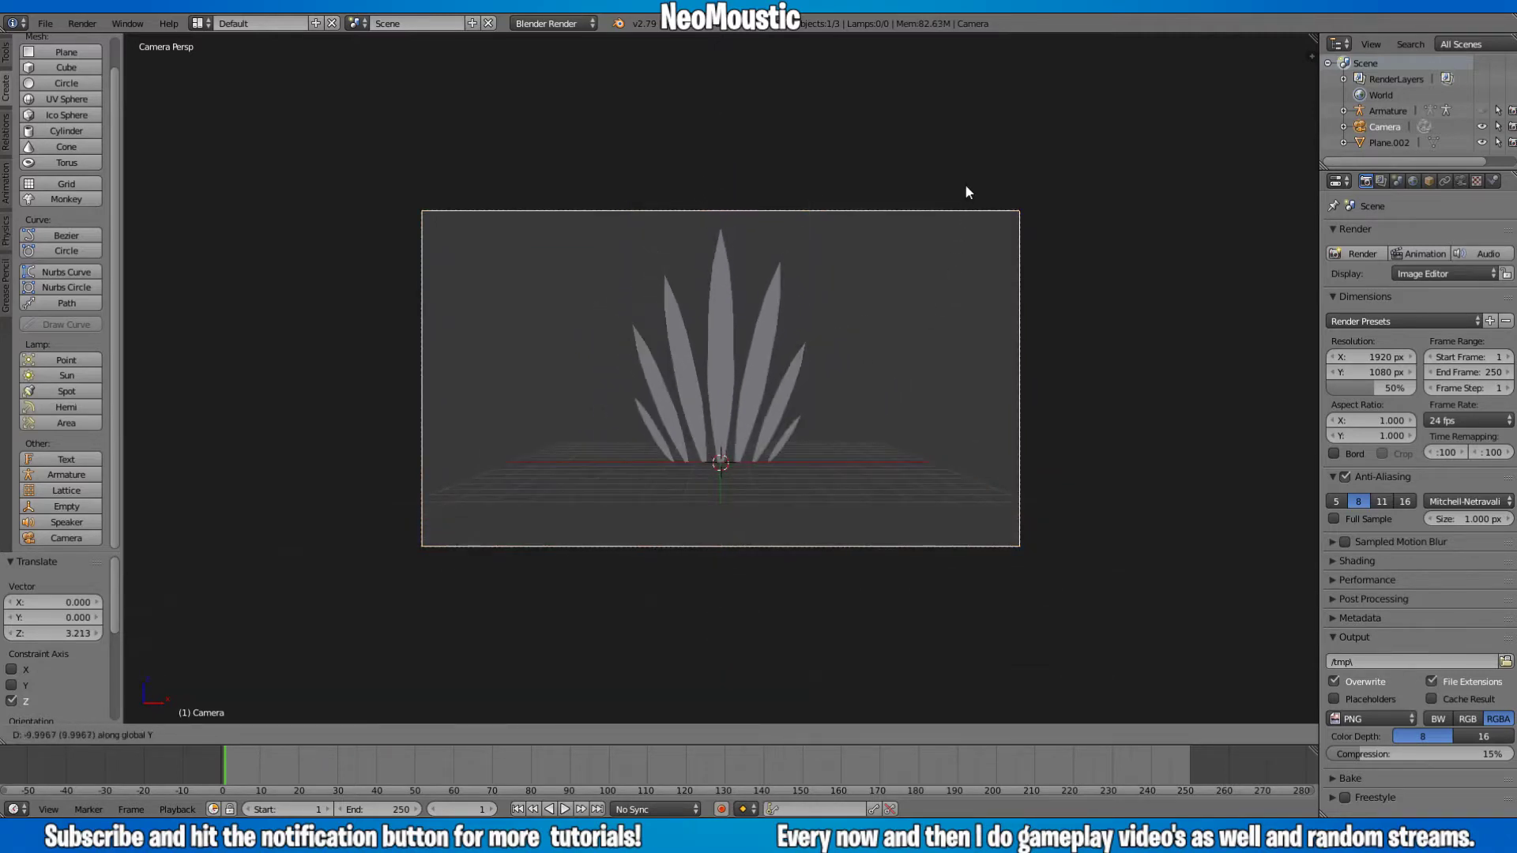
{"action": "left_click", "coordinate": [934, 365]}
{"action": "key", "text": "g"}
{"action": "key", "text": "z"}
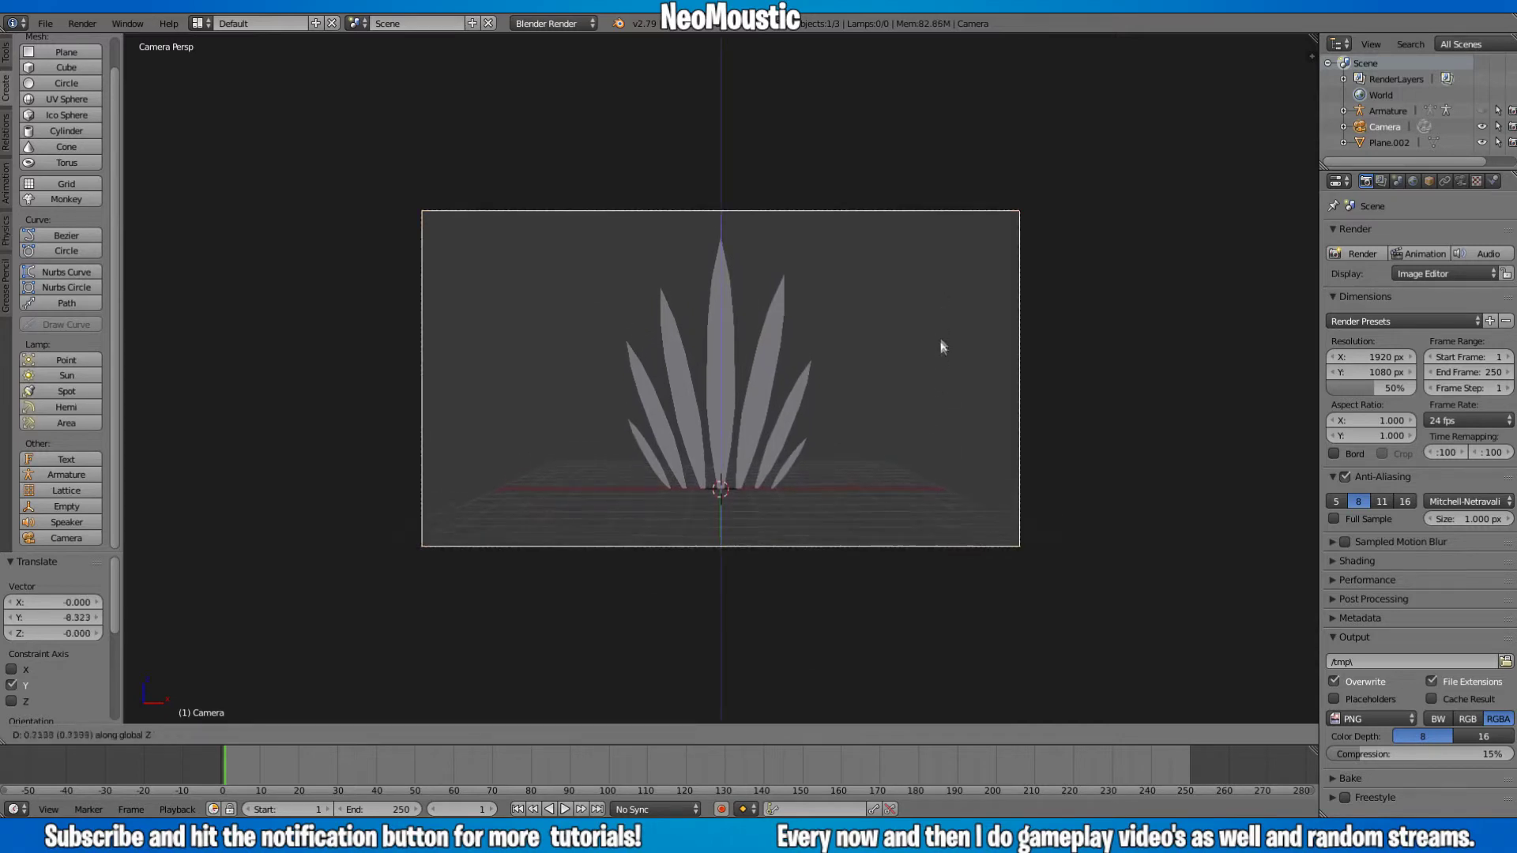
{"action": "left_click", "coordinate": [946, 297]}
- Switch the camera's lens type to Orthographic
{"action": "left_click", "coordinate": [1460, 181]}
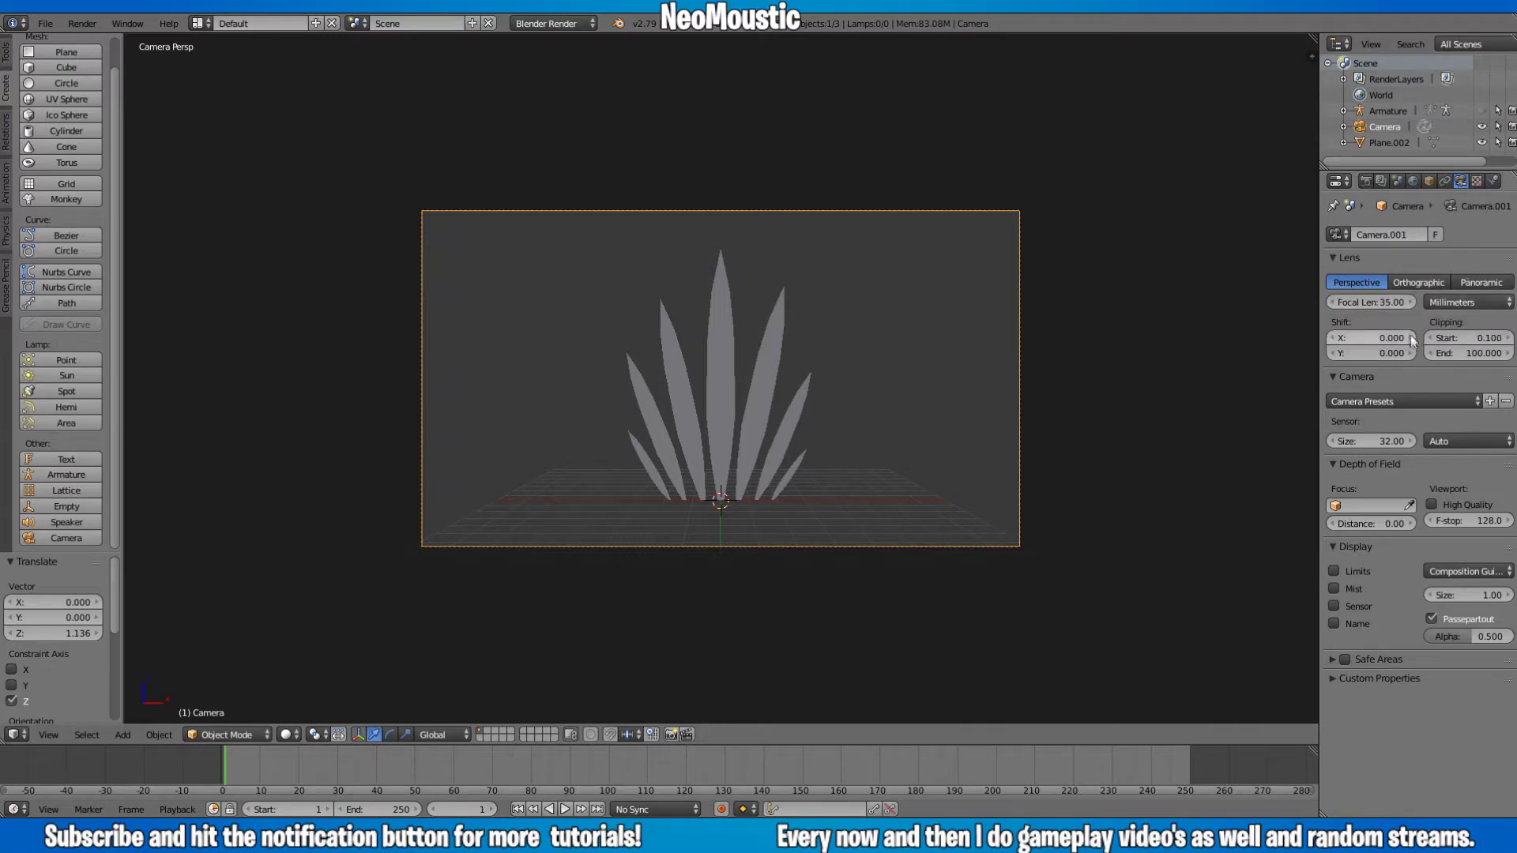
{"action": "left_click", "coordinate": [1416, 280]}
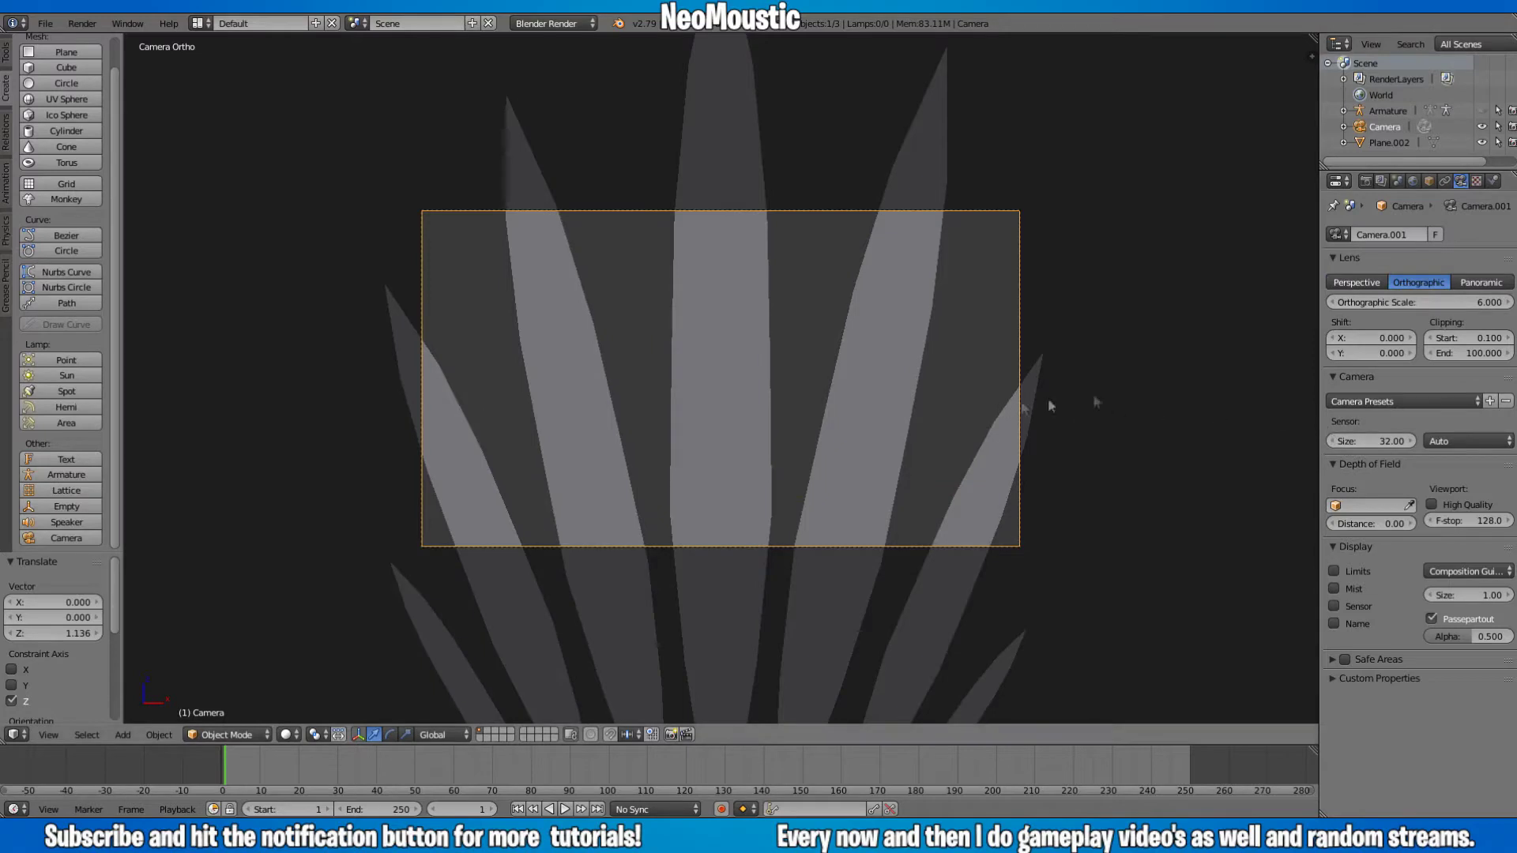
- Set the render resolution's X value to 1080 px so the camera frame is square
{"action": "left_click", "coordinate": [1364, 182]}
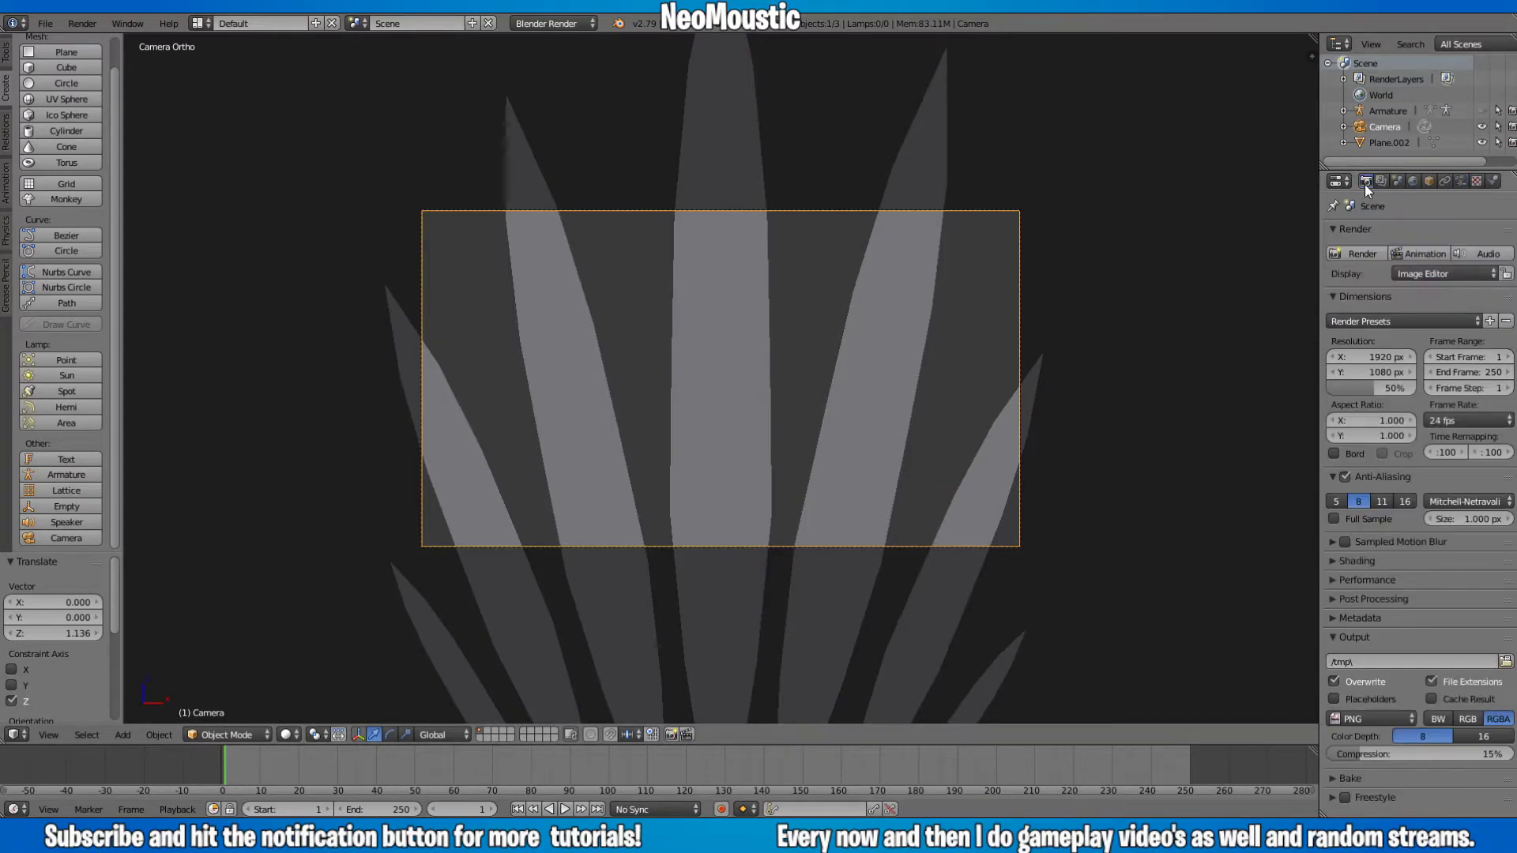
{"action": "left_click", "coordinate": [1374, 357]}
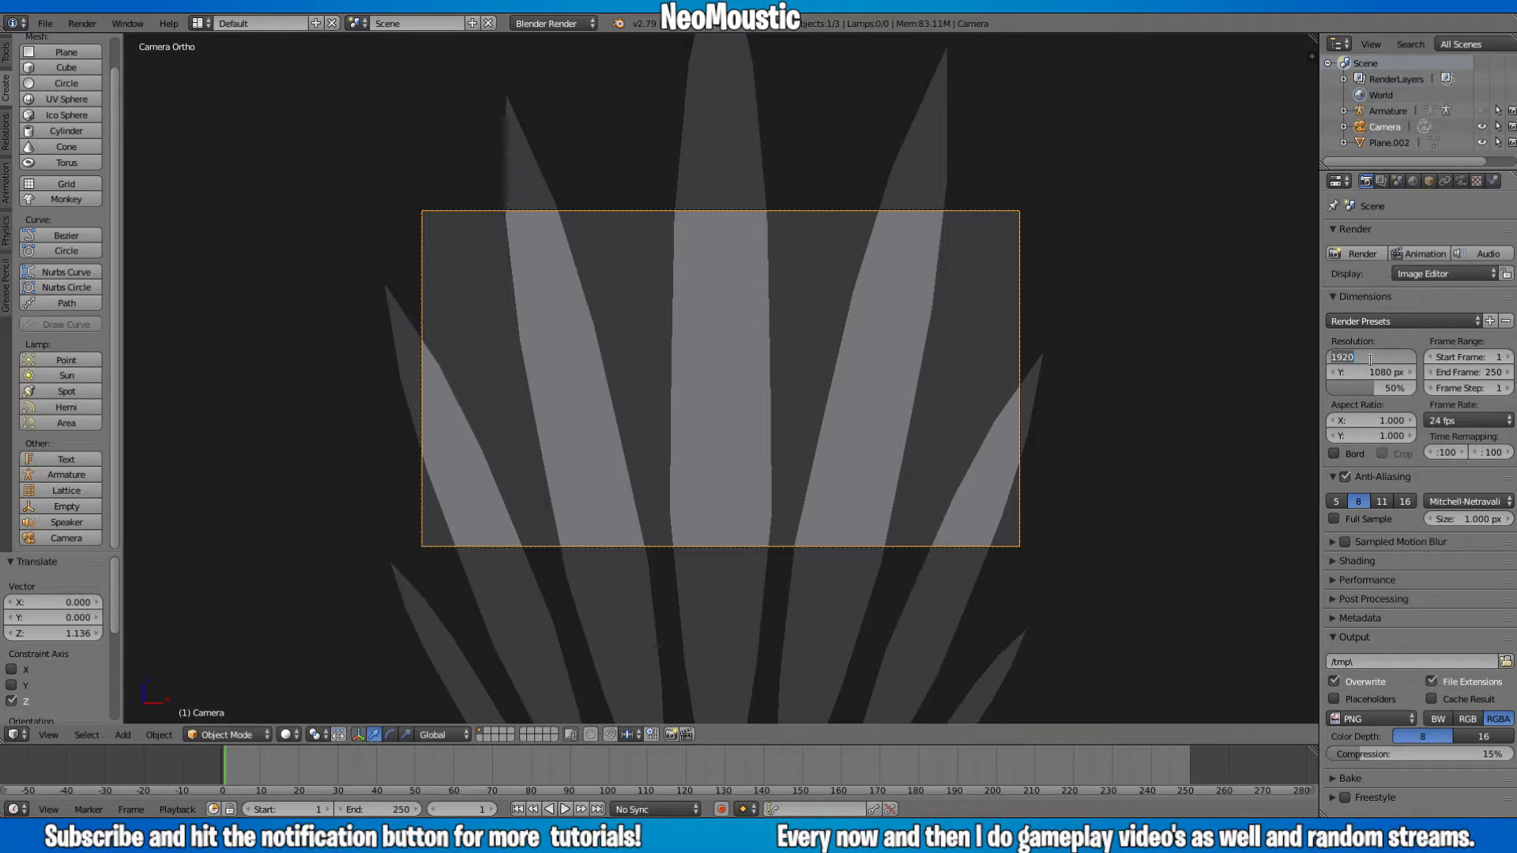
{"action": "type", "text": "1"}
{"action": "key", "text": "Return"}
{"action": "scroll", "coordinate": [979, 320], "scroll_direction": "down", "scroll_amount": 3}
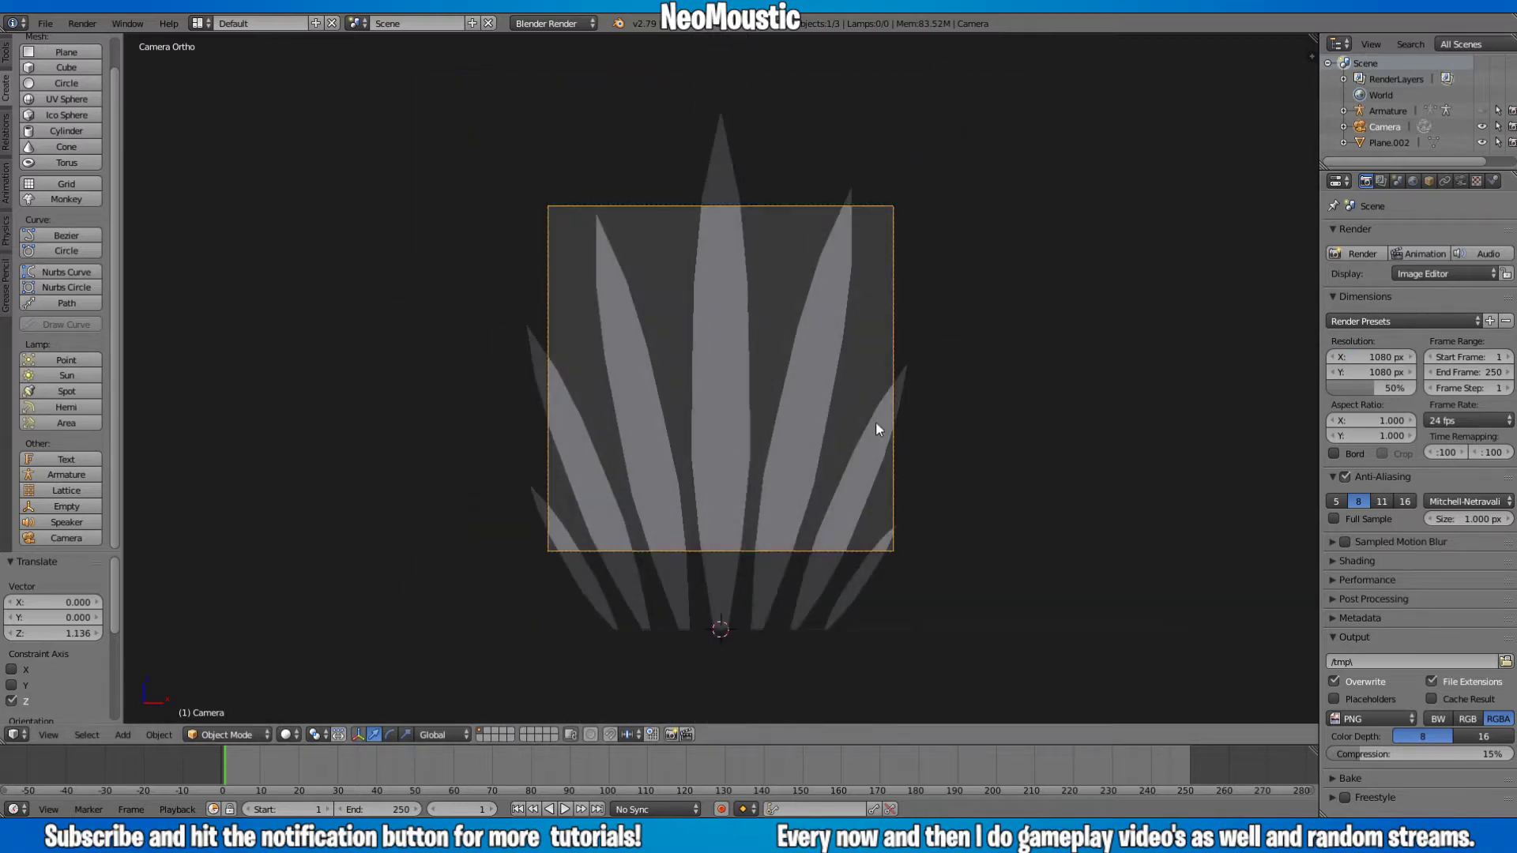
{"action": "key", "text": "g"}
{"action": "key", "text": "y"}
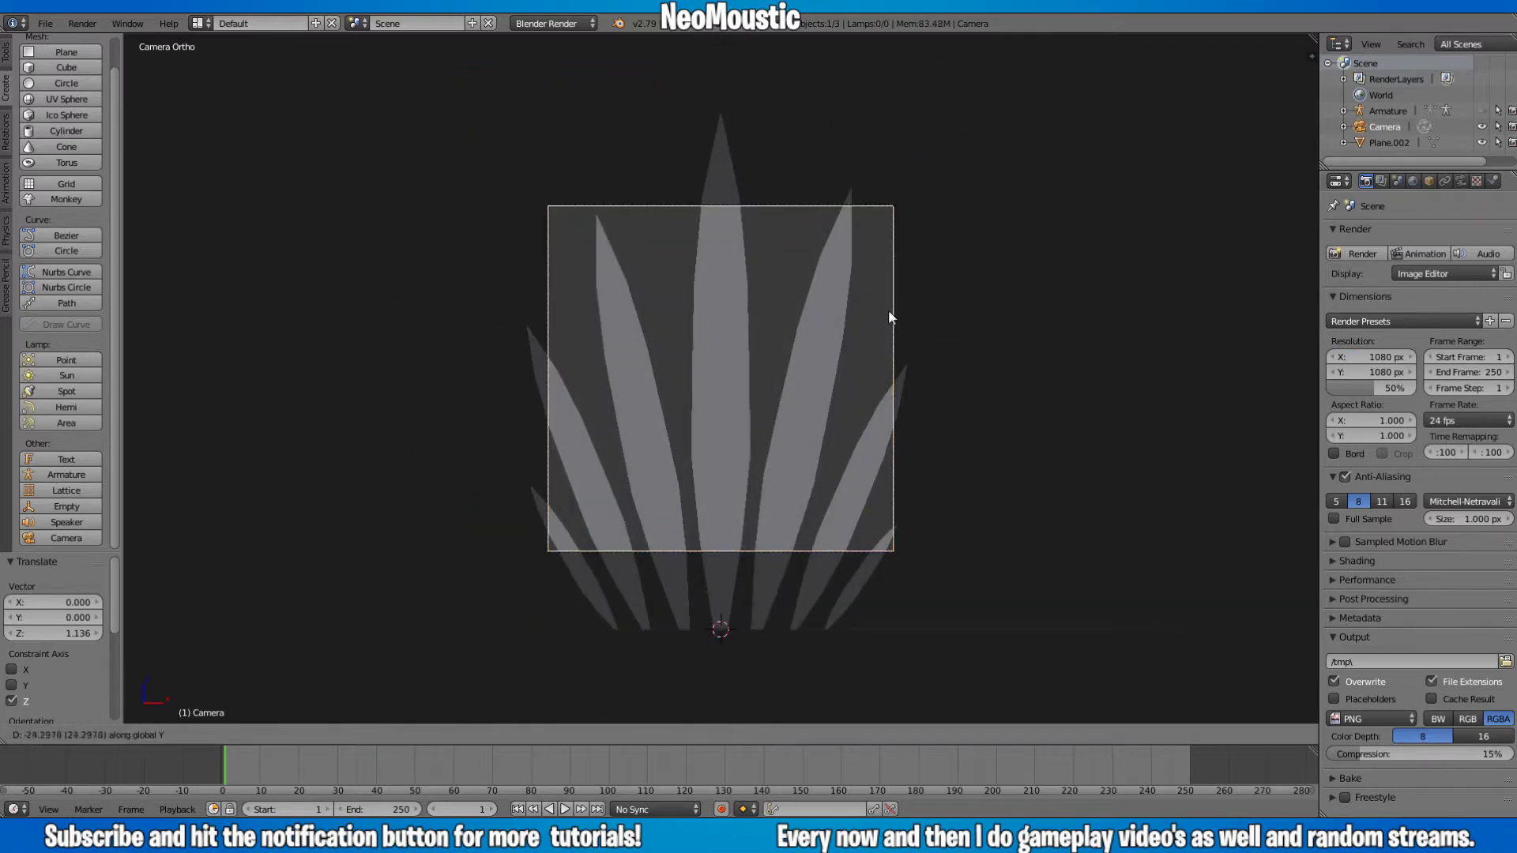
{"action": "right_click", "coordinate": [852, 439]}
{"action": "key", "text": "g"}
{"action": "key", "text": "y"}
{"action": "right_click", "coordinate": [887, 245]}
- In the top view, move the camera back -17 along the Y axis, away from the grass
{"action": "middle_click_drag", "start_coordinate": [1065, 436], "coordinate": [1045, 410]}
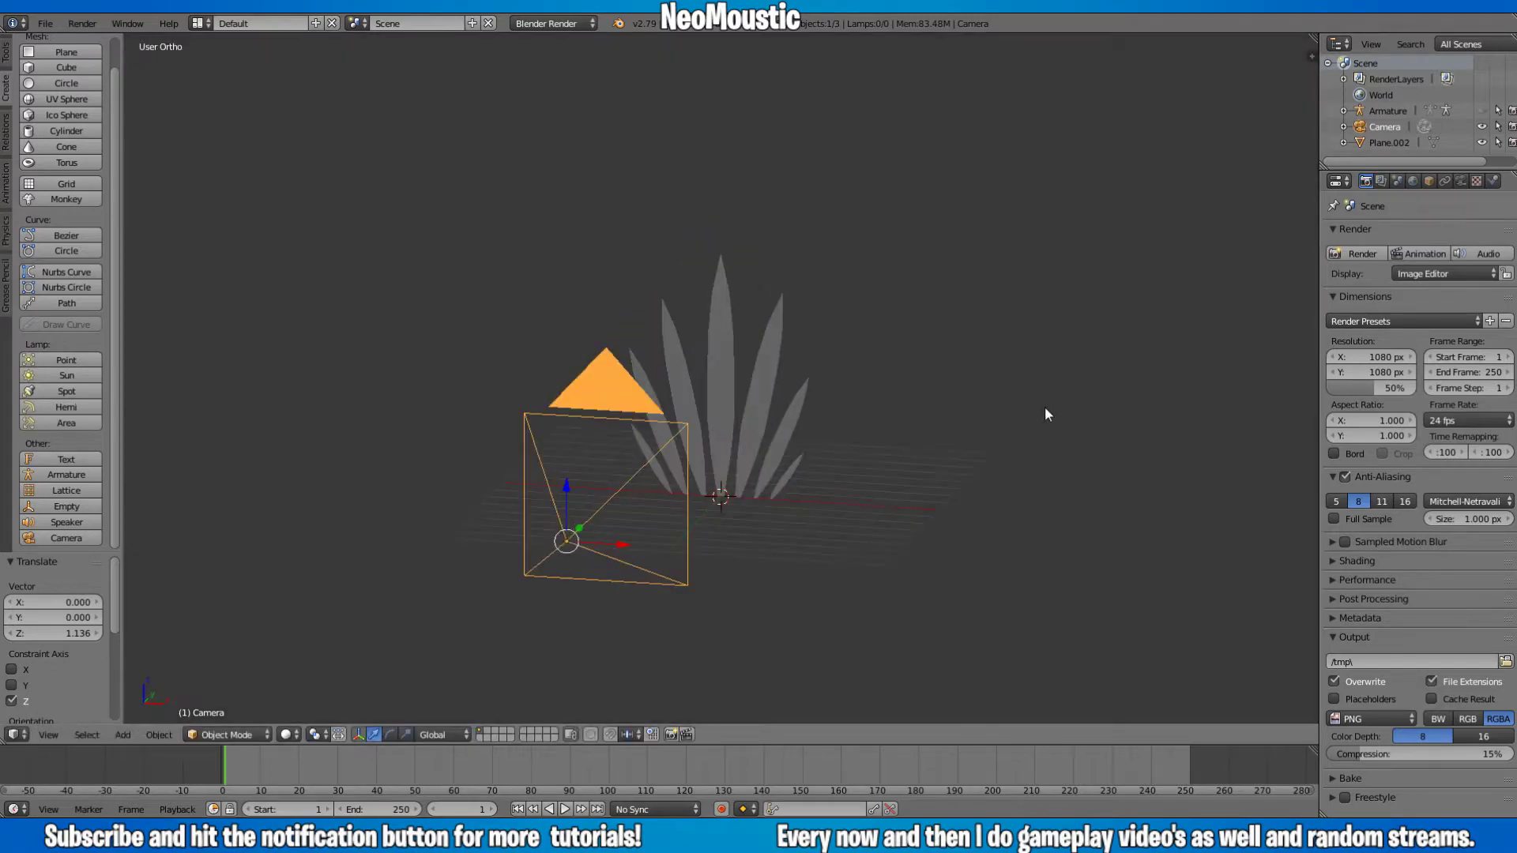
{"action": "key", "text": "KP_7"}
{"action": "scroll", "coordinate": [1042, 405], "scroll_direction": "down", "scroll_amount": 5}
{"action": "scroll", "coordinate": [987, 385], "scroll_direction": "down", "scroll_amount": 9, "text": "shift"}
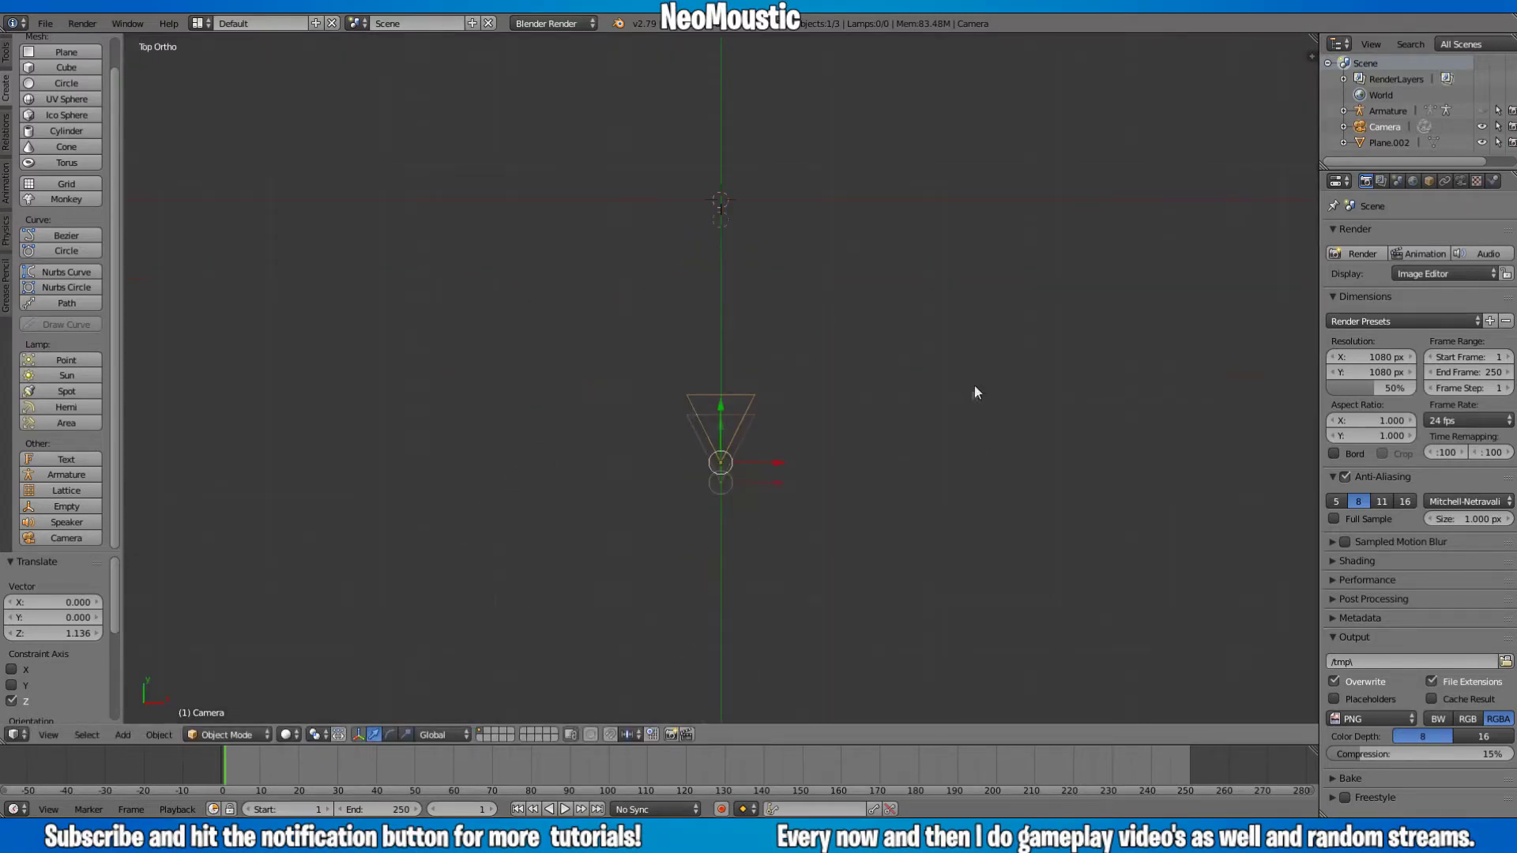
{"action": "key", "text": "g"}
{"action": "key", "text": "y"}
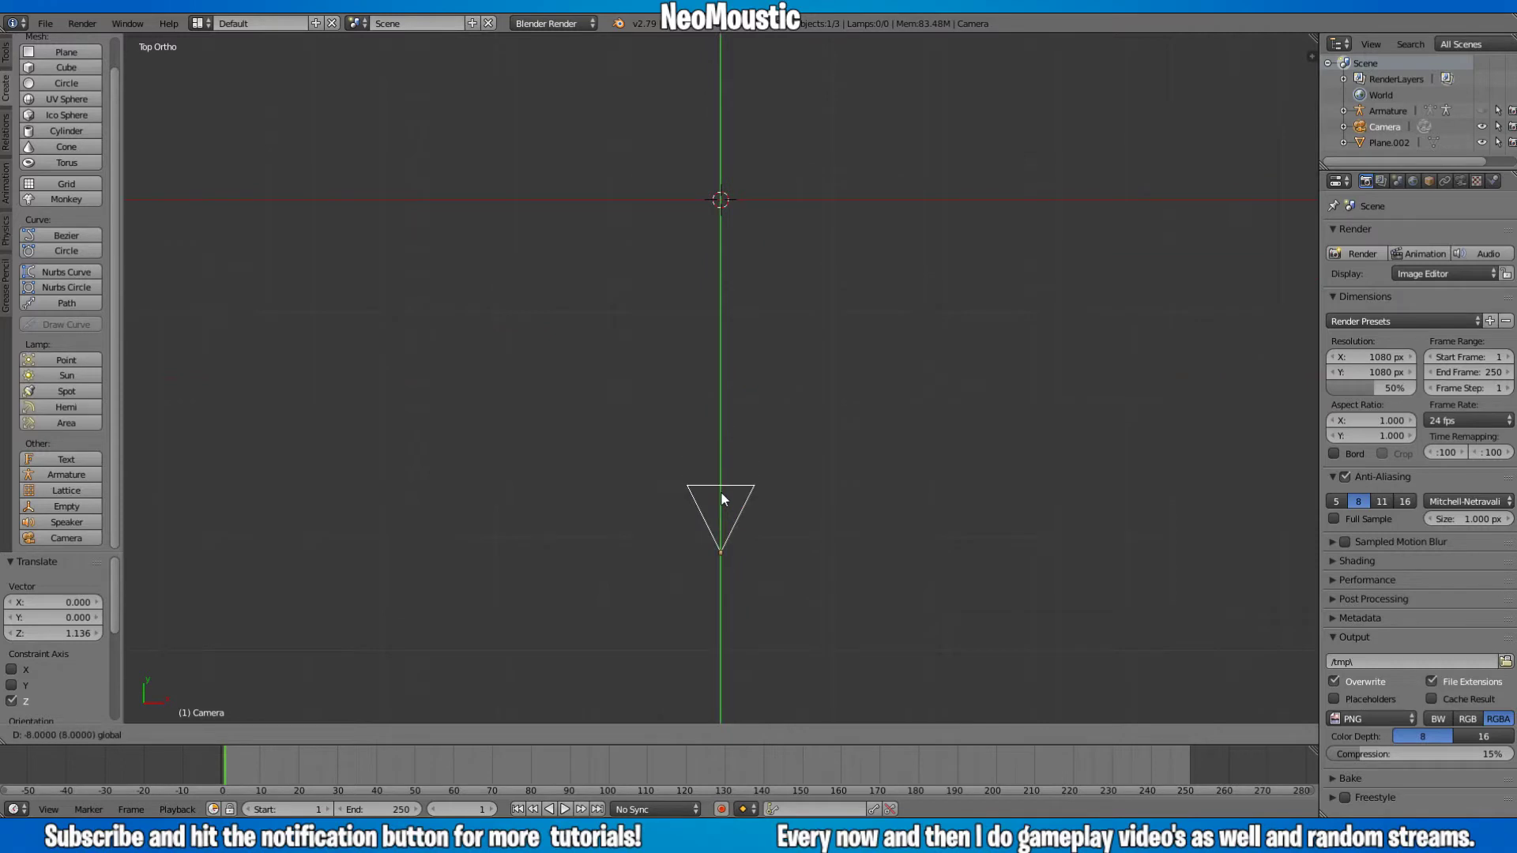
{"action": "left_click", "coordinate": [727, 593]}
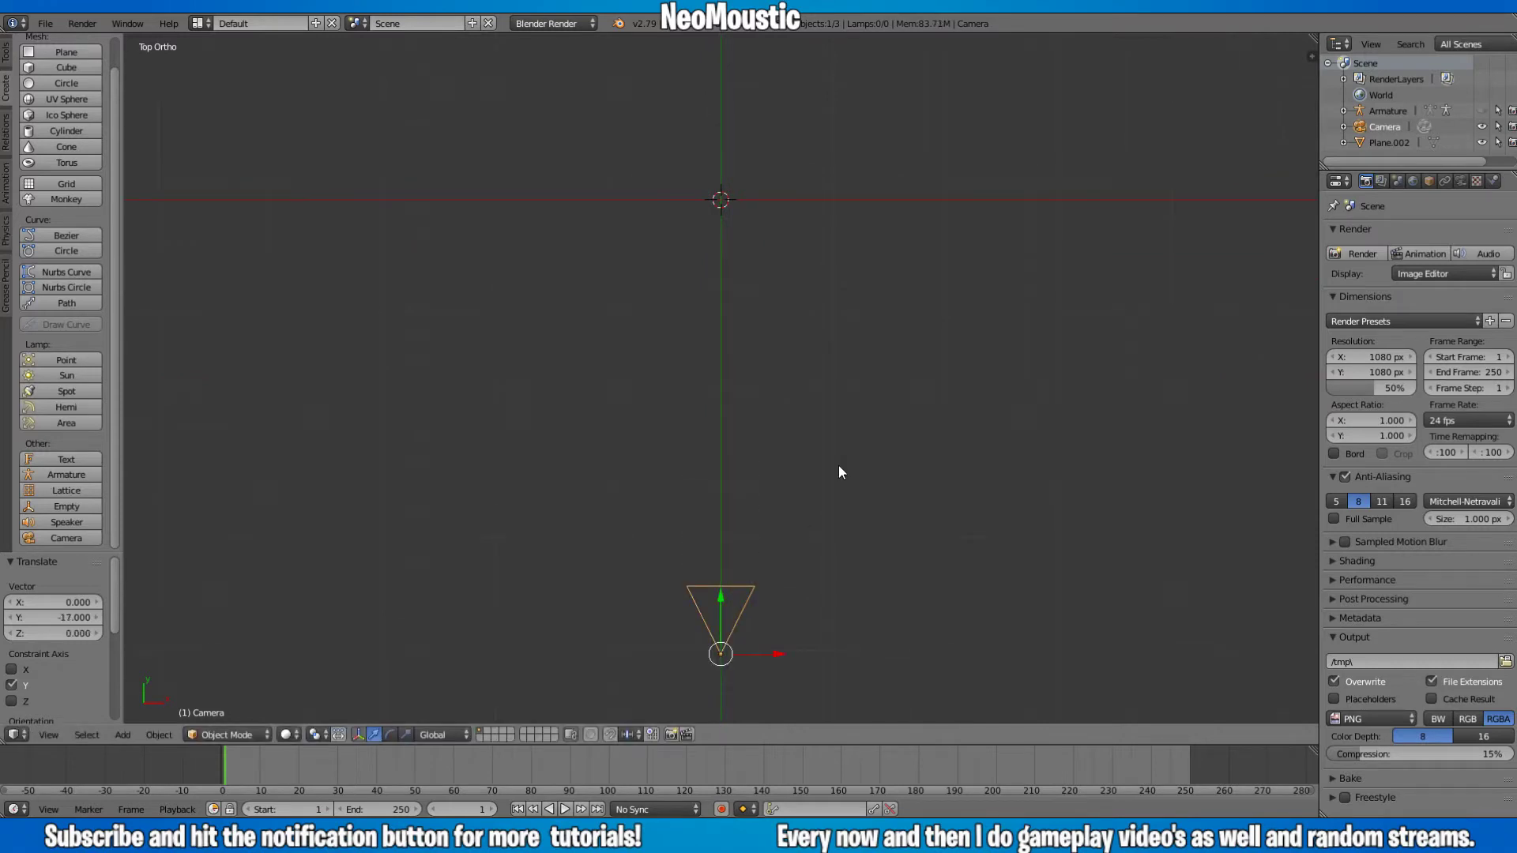
- Look through the camera and move it about -1.349 along Z so the frame's lower edge meets the blade bases
{"action": "key", "text": "KP_0"}
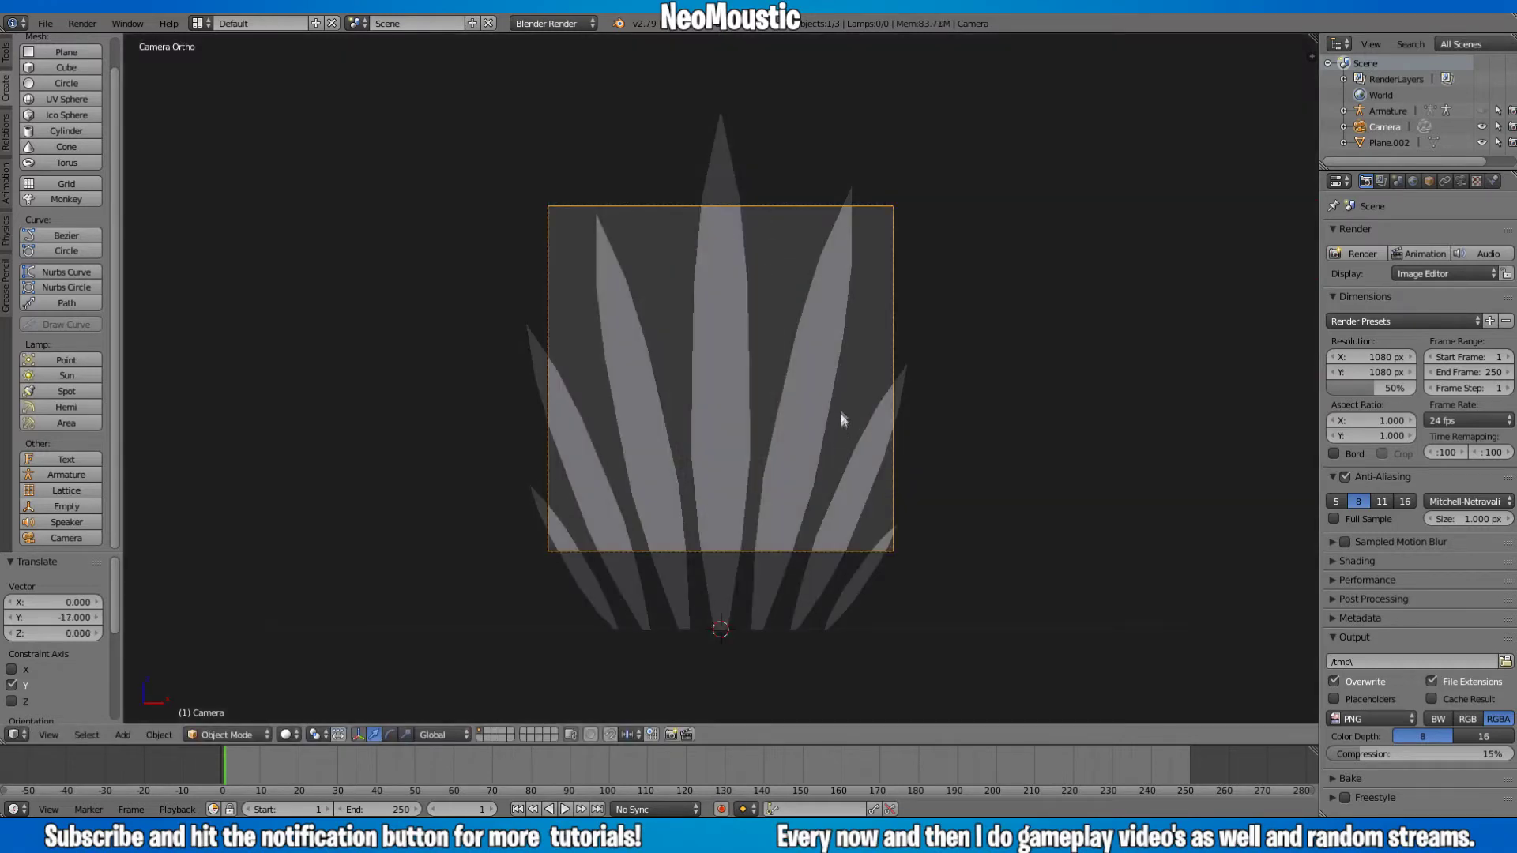
{"action": "key", "text": "g"}
{"action": "key", "text": "z"}
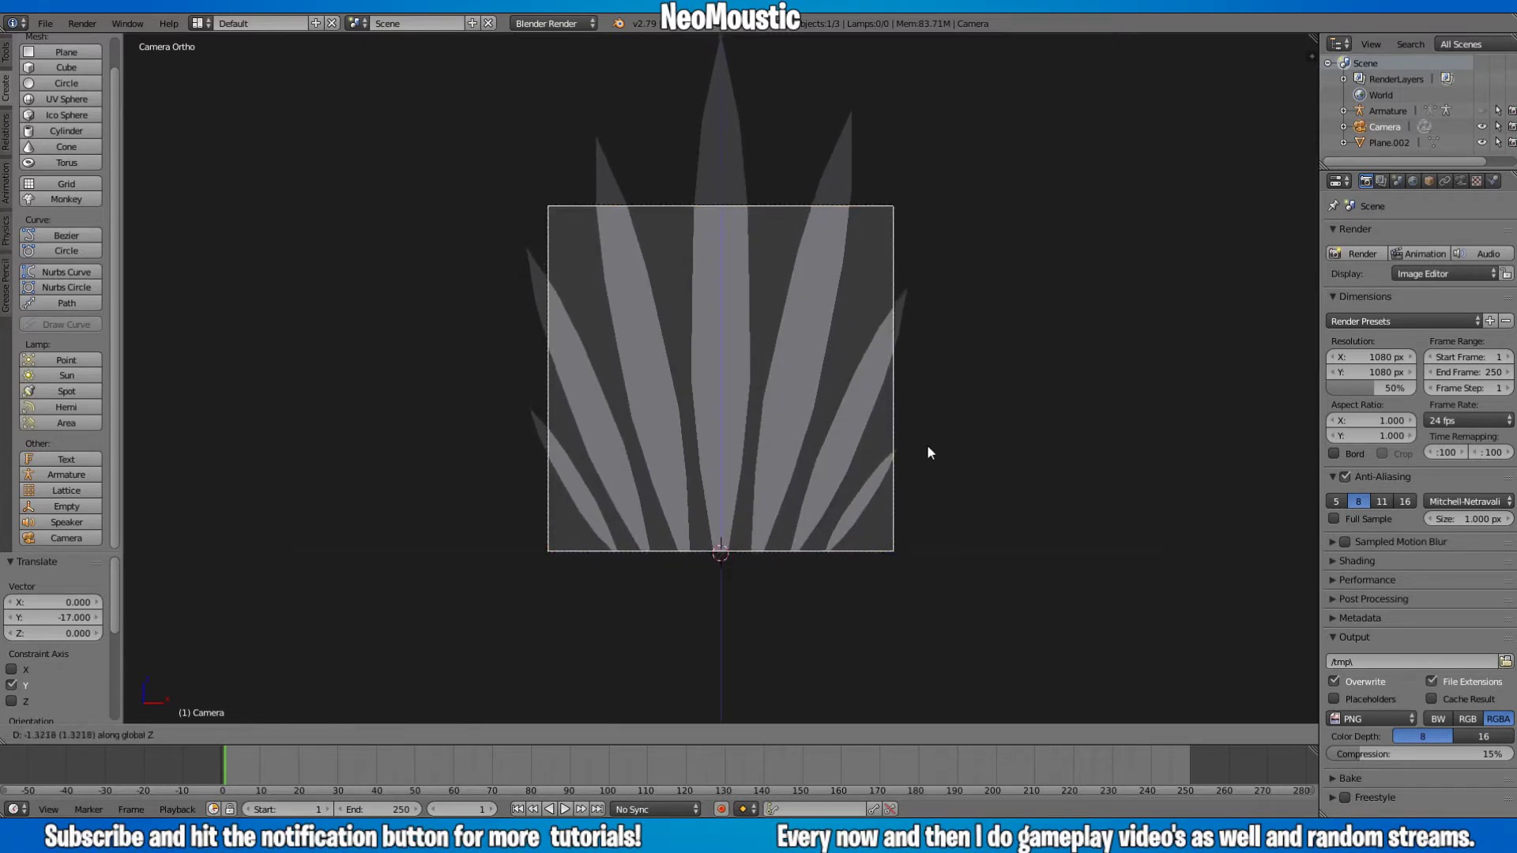
{"action": "left_click", "coordinate": [927, 447]}
- Scale the grass tuft by about 0.634 and again by about 1.028 to fit all the blades inside the camera frame
{"action": "right_click", "coordinate": [781, 461]}
{"action": "key", "text": "s"}
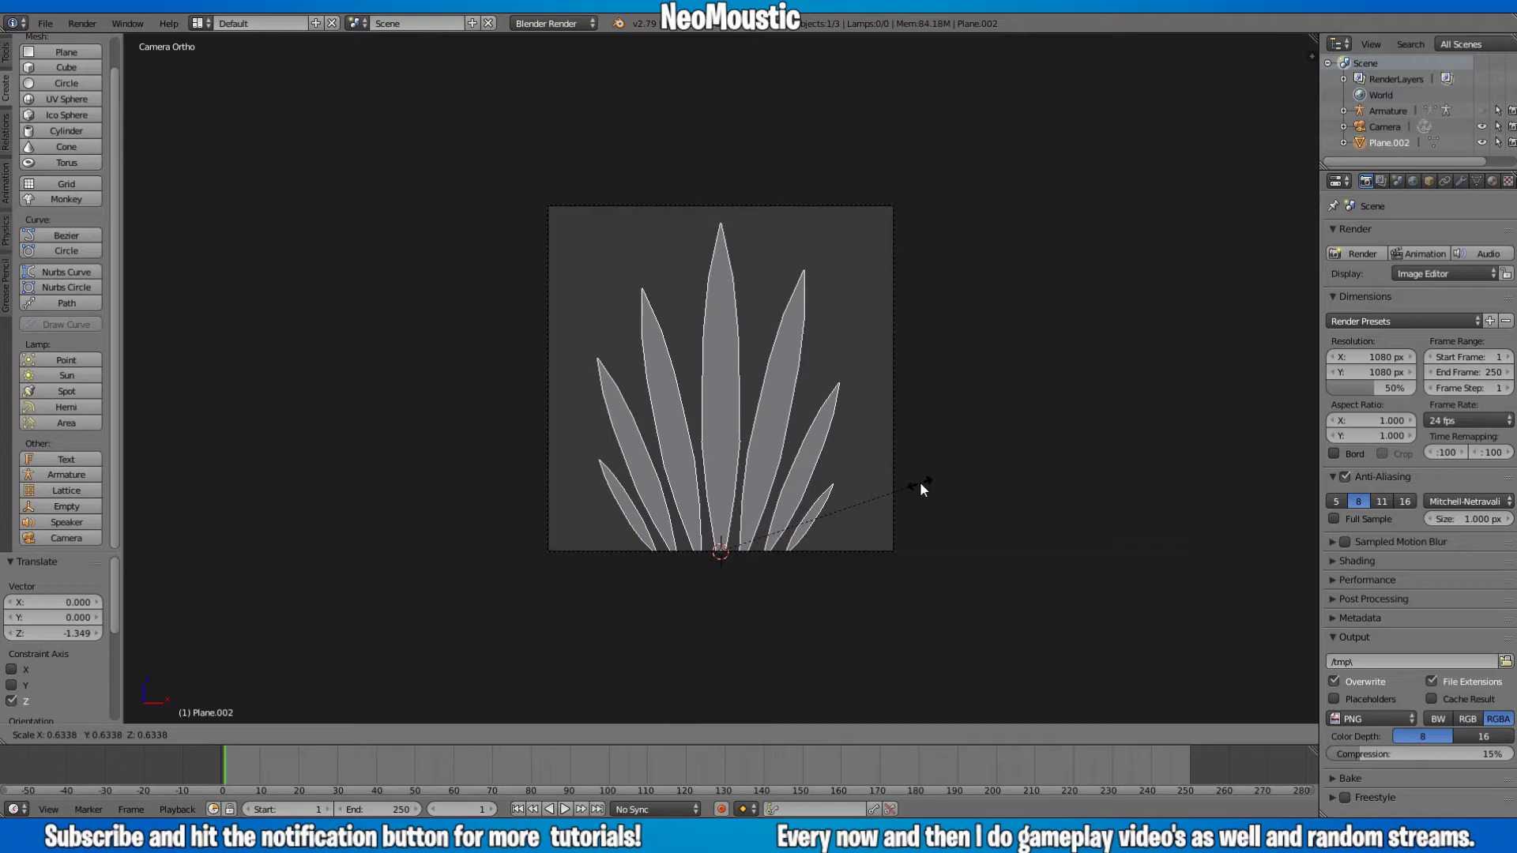
{"action": "left_click", "coordinate": [919, 481]}
{"action": "key", "text": "s"}
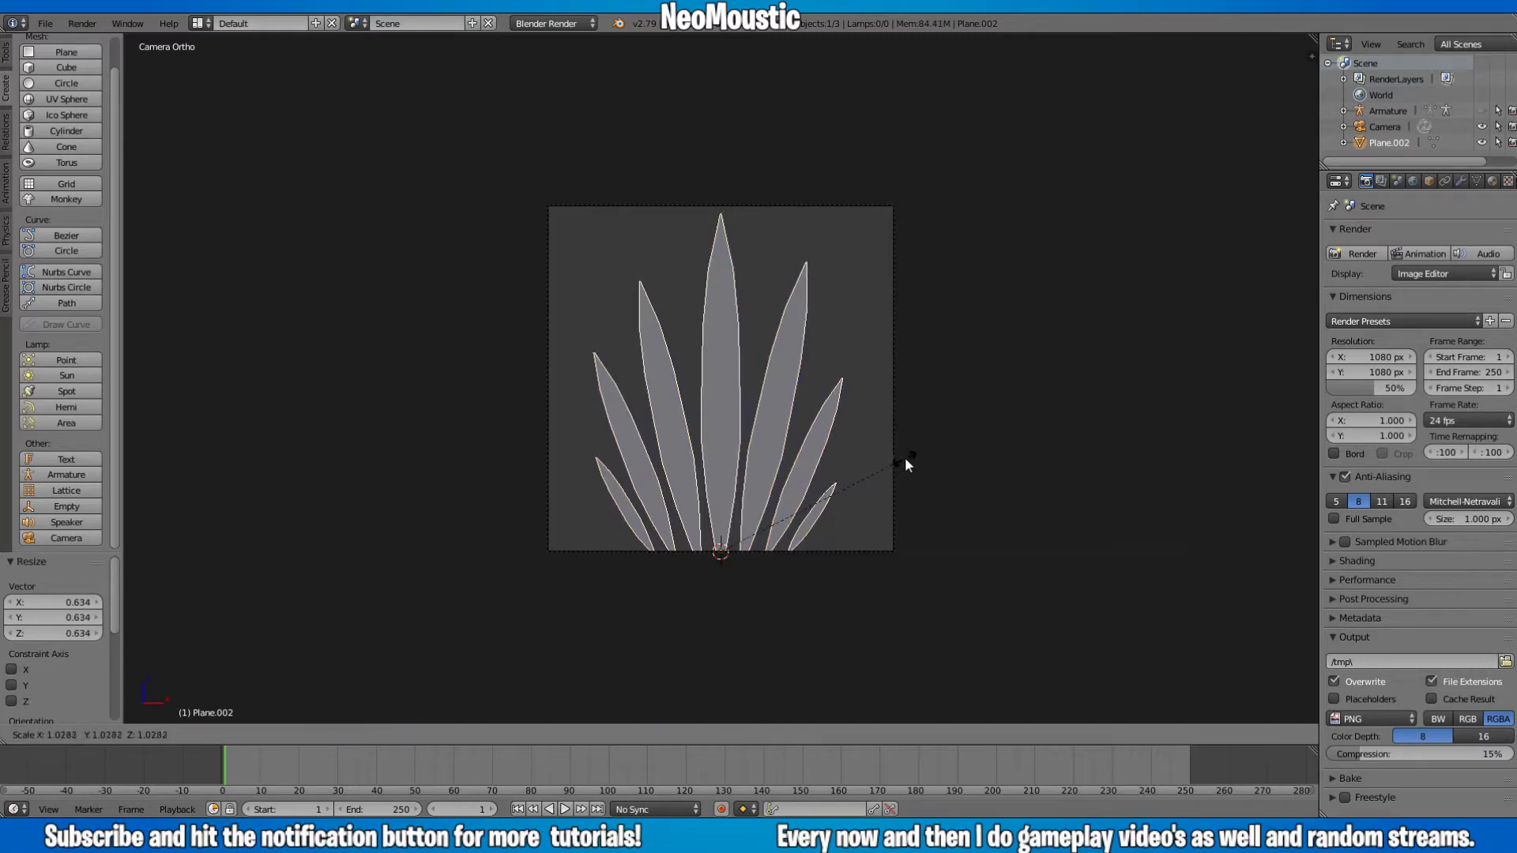
{"action": "left_click", "coordinate": [905, 460]}
{"action": "middle_click_drag", "start_coordinate": [981, 400], "coordinate": [911, 425]}
{"action": "middle_click_drag", "start_coordinate": [1009, 401], "coordinate": [992, 396]}
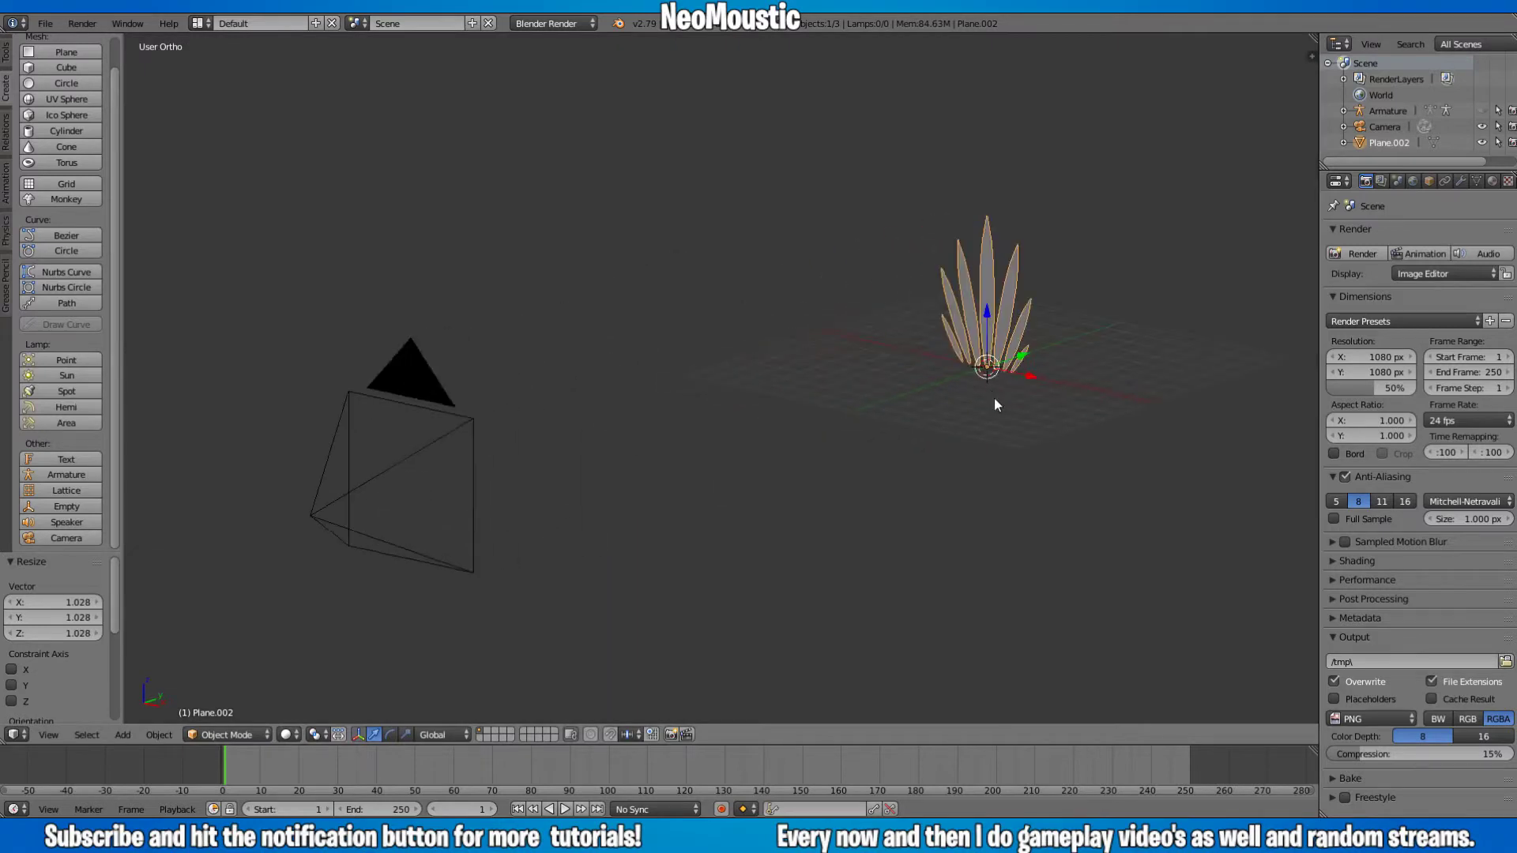
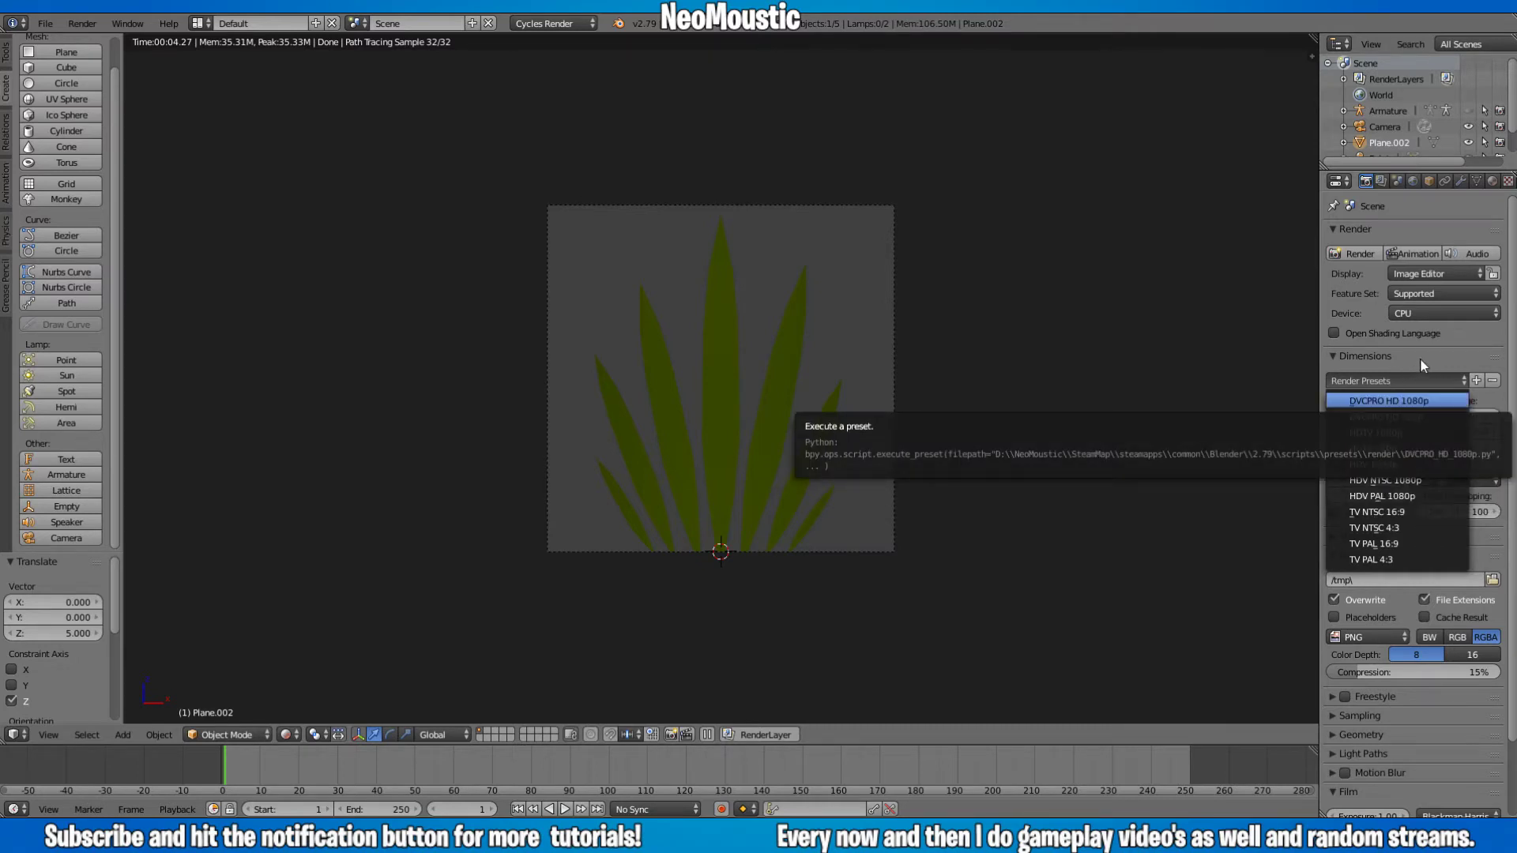
- Set the render resolution percentage to 100% and keep PNG as the output file format
{"action": "left_click_drag", "start_coordinate": [1365, 447], "coordinate": [1409, 447]}
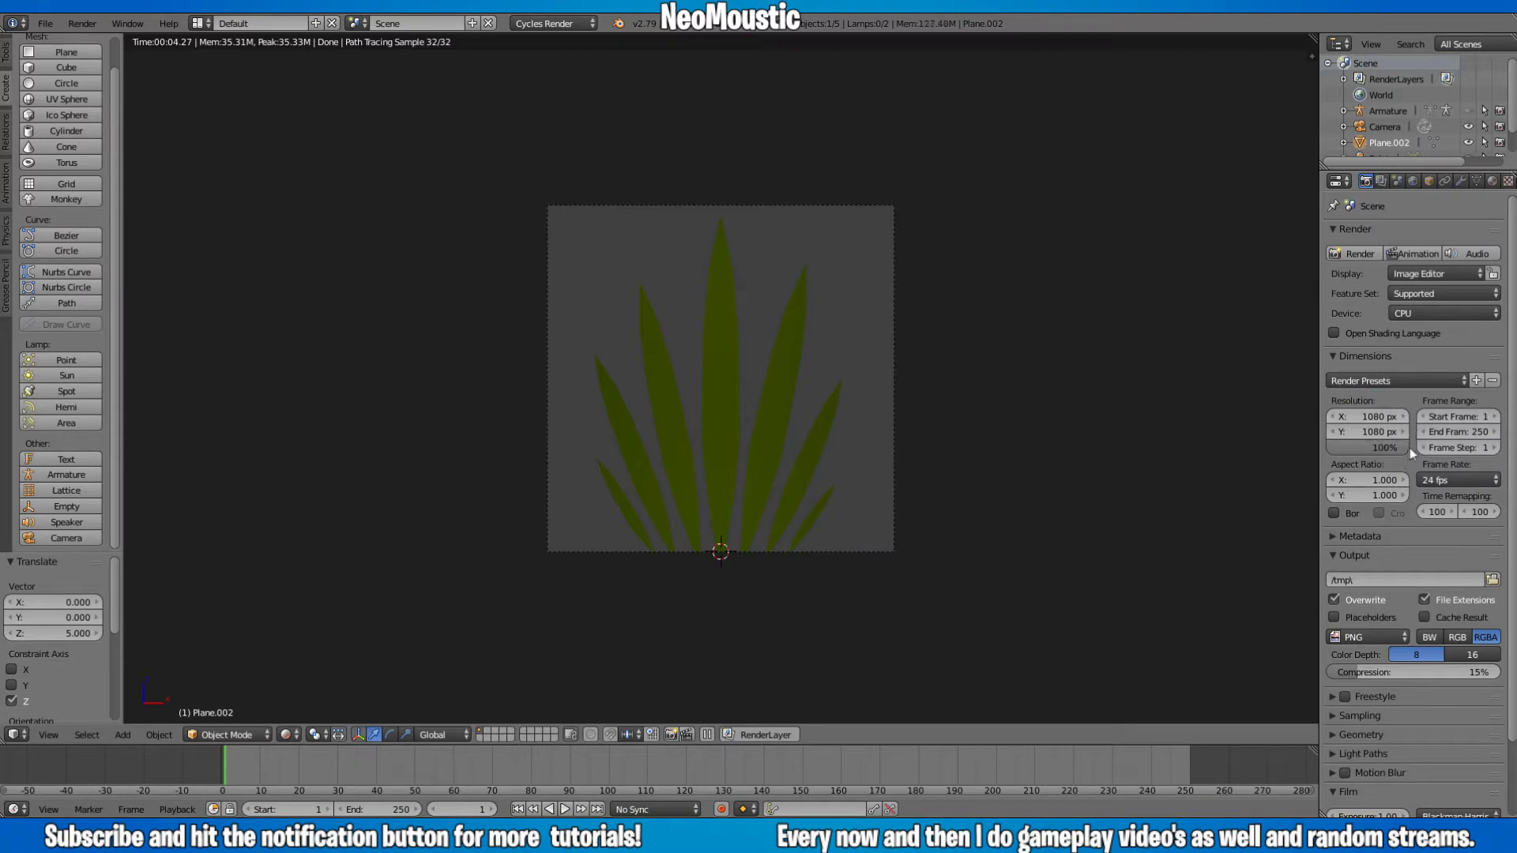
{"action": "scroll", "coordinate": [1412, 491], "scroll_direction": "down", "scroll_amount": 2}
{"action": "scroll", "coordinate": [1412, 492], "scroll_direction": "down", "scroll_amount": 2}
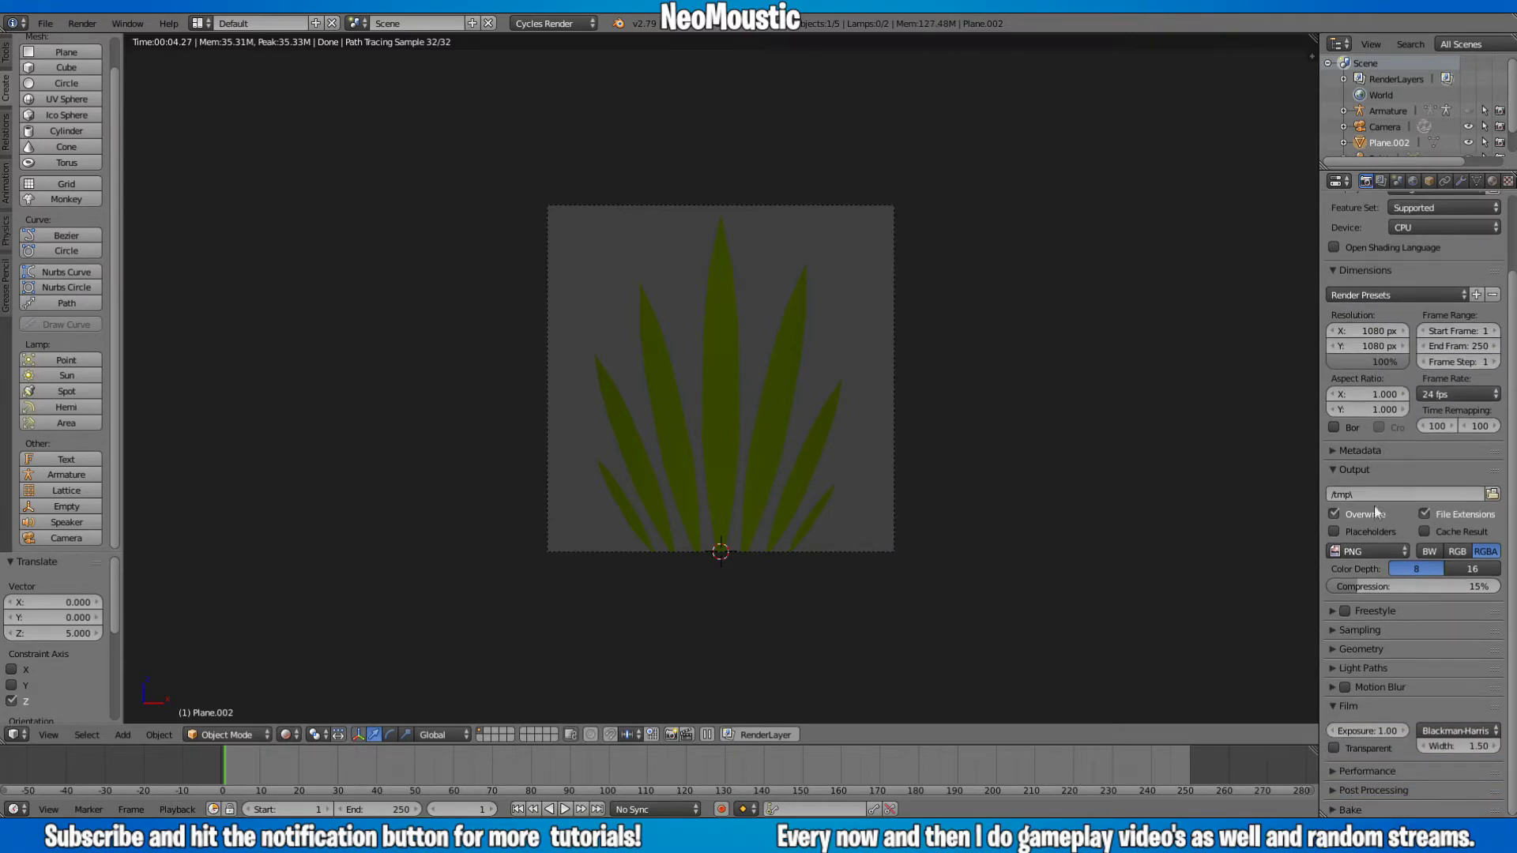
{"action": "left_click", "coordinate": [1353, 552]}
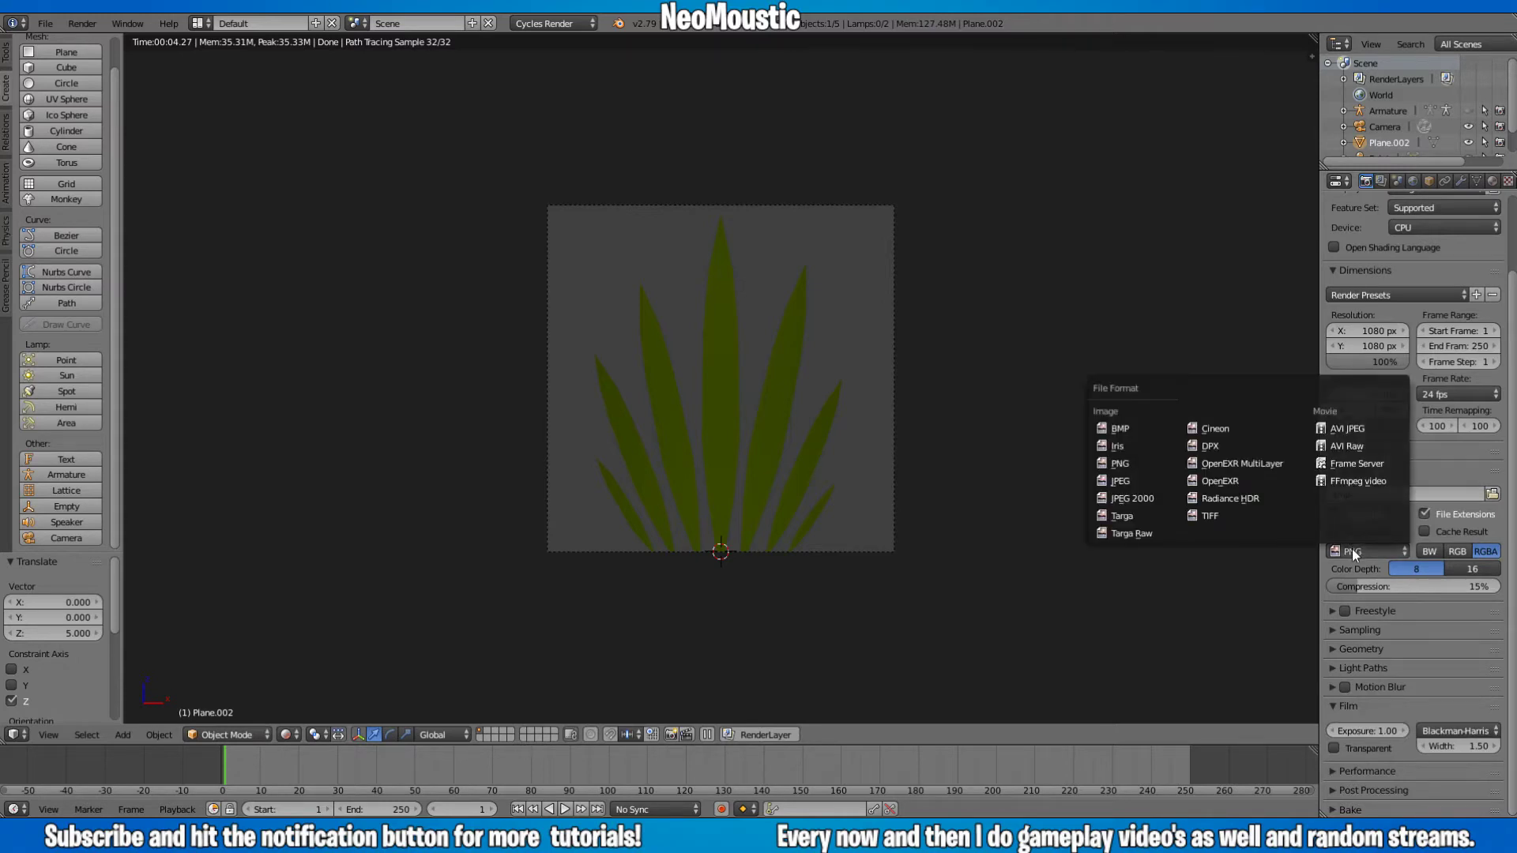
{"action": "left_click", "coordinate": [1362, 551]}
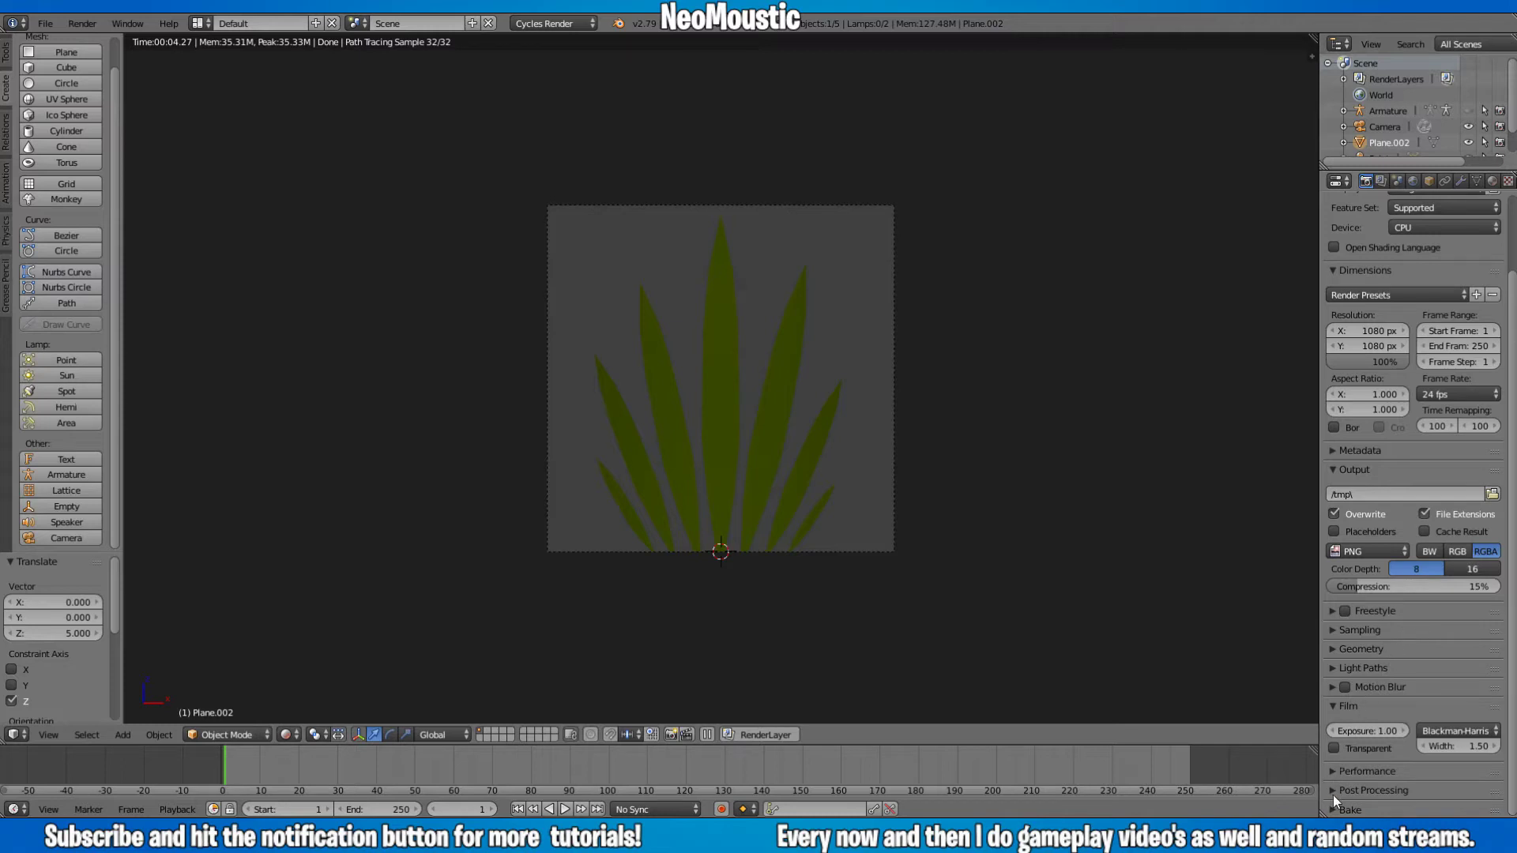
- Look through the Motion Blur, Light Paths, Freestyle and Sampling render settings
{"action": "left_click", "coordinate": [1329, 685]}
{"action": "left_click", "coordinate": [1328, 685]}
{"action": "left_click", "coordinate": [1327, 671]}
{"action": "left_click", "coordinate": [1326, 671]}
{"action": "left_click", "coordinate": [1327, 611]}
{"action": "left_click", "coordinate": [1327, 611]}
{"action": "left_click", "coordinate": [1329, 629]}
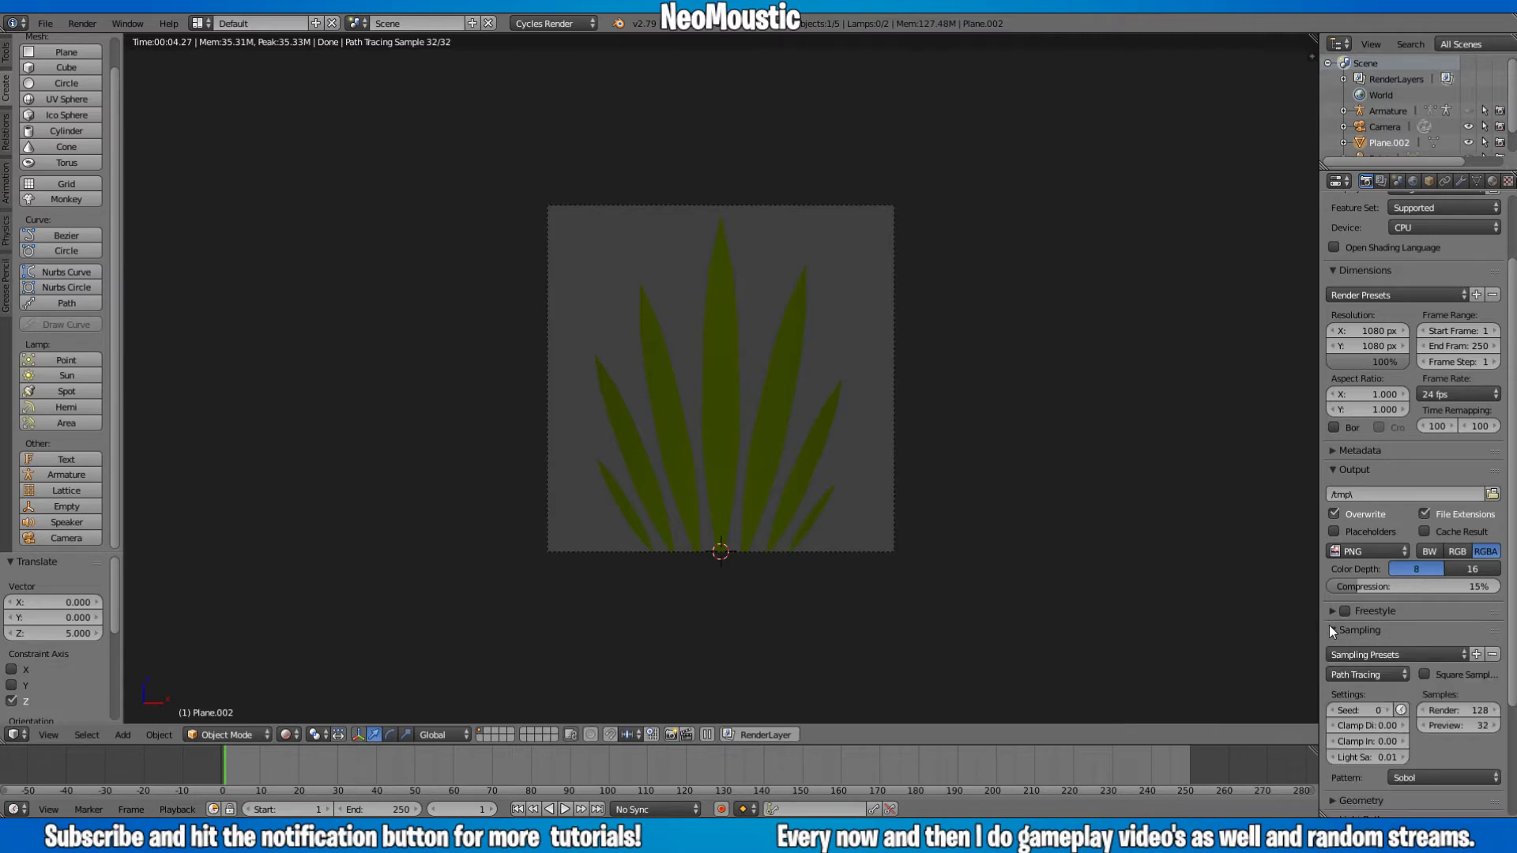
- Set the render output path to a file named GrassTexture on the Desktop
{"action": "left_click", "coordinate": [1492, 493]}
{"action": "left_click", "coordinate": [70, 348]}
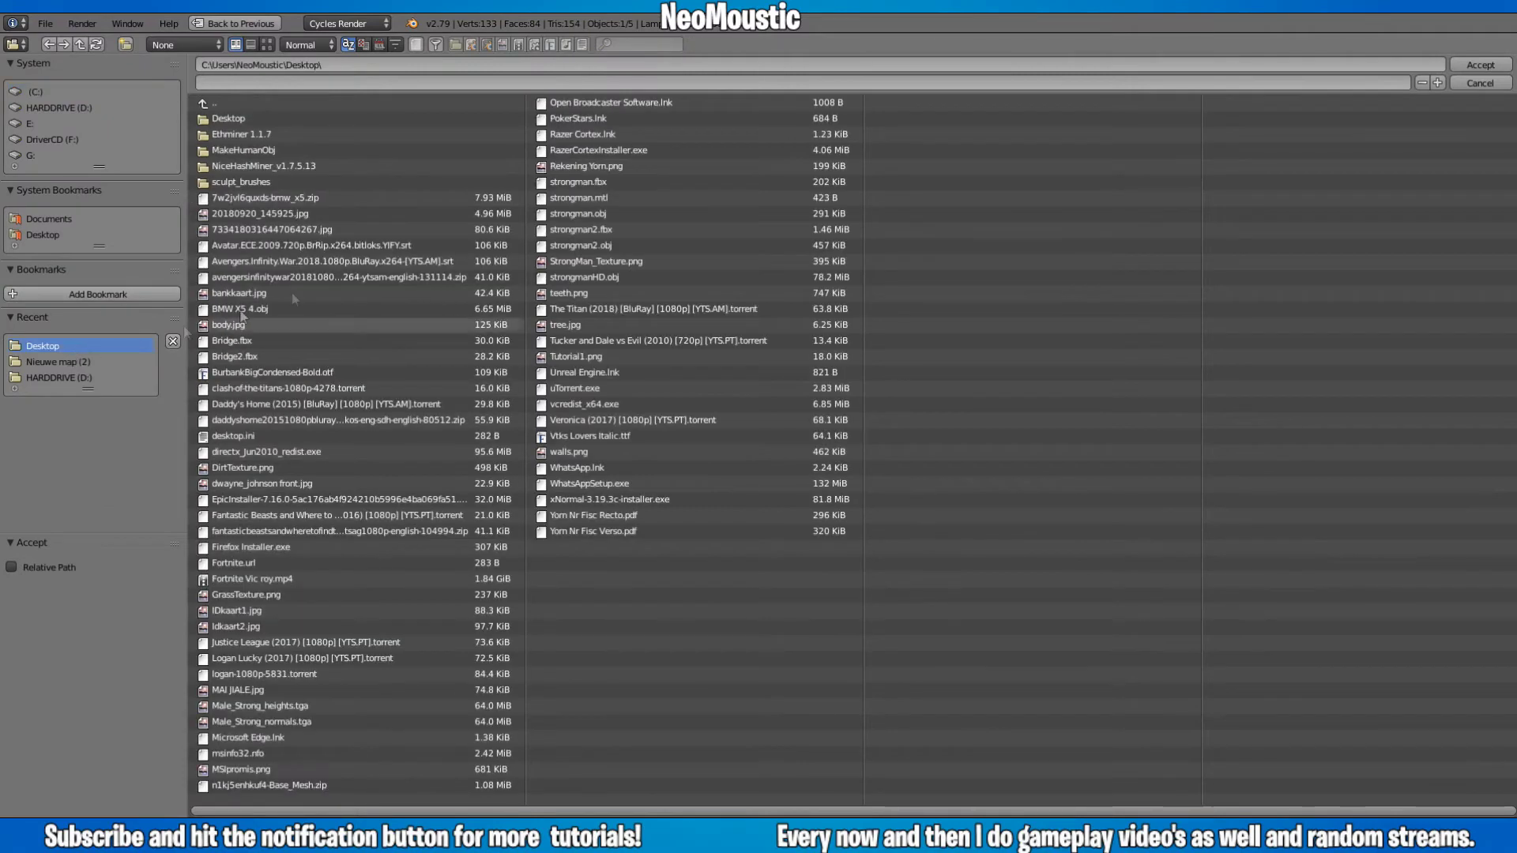
{"action": "left_click", "coordinate": [271, 81]}
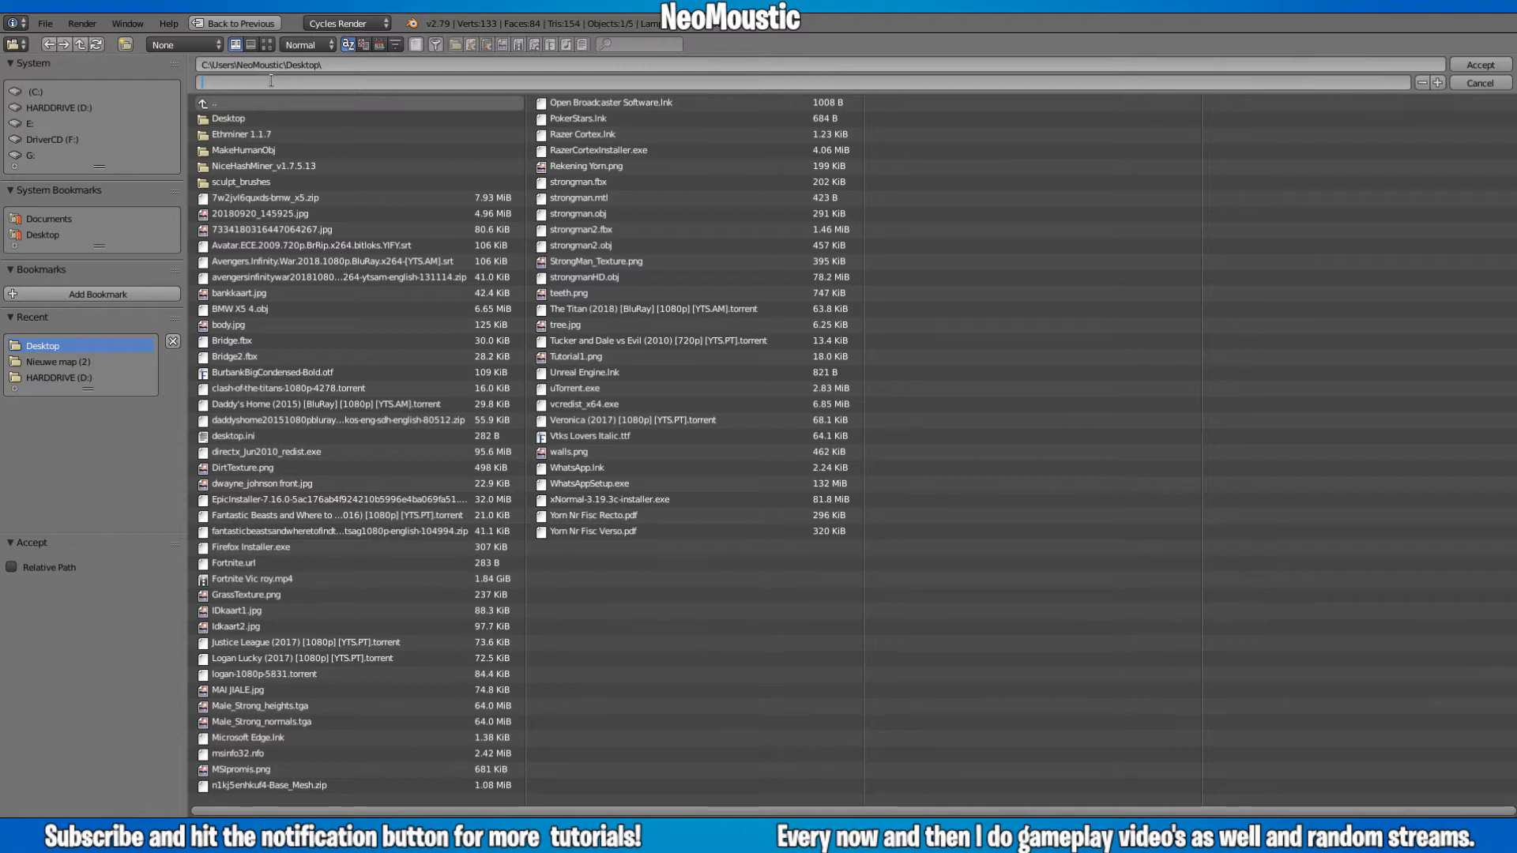
{"action": "type", "text": "GrassTexture"}
{"action": "key", "text": "Return"}
{"action": "left_click", "coordinate": [1467, 68]}
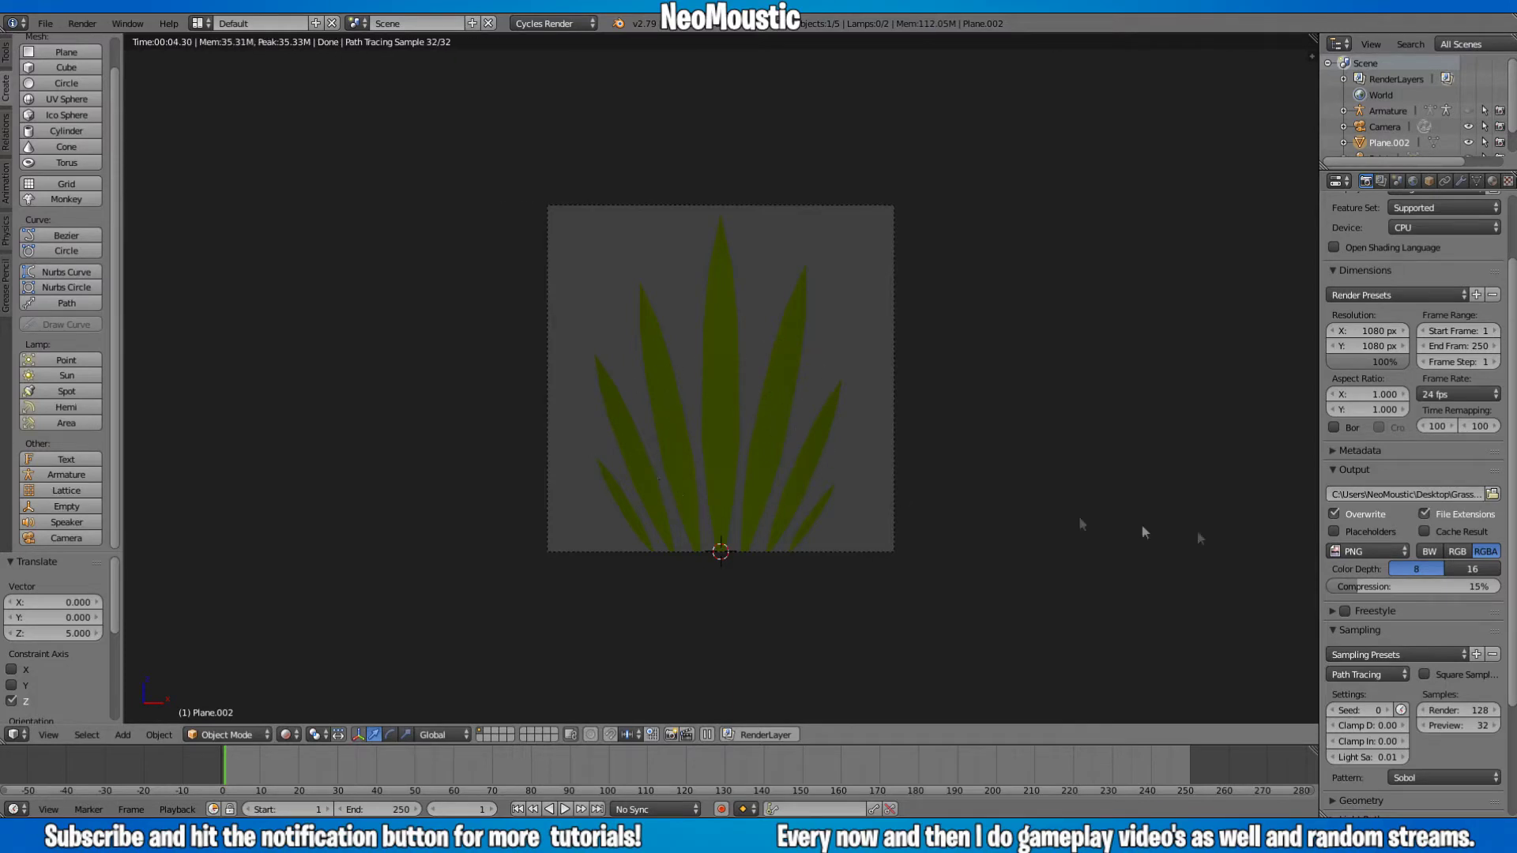
{"action": "scroll", "coordinate": [1427, 608], "scroll_direction": "down", "scroll_amount": 2}
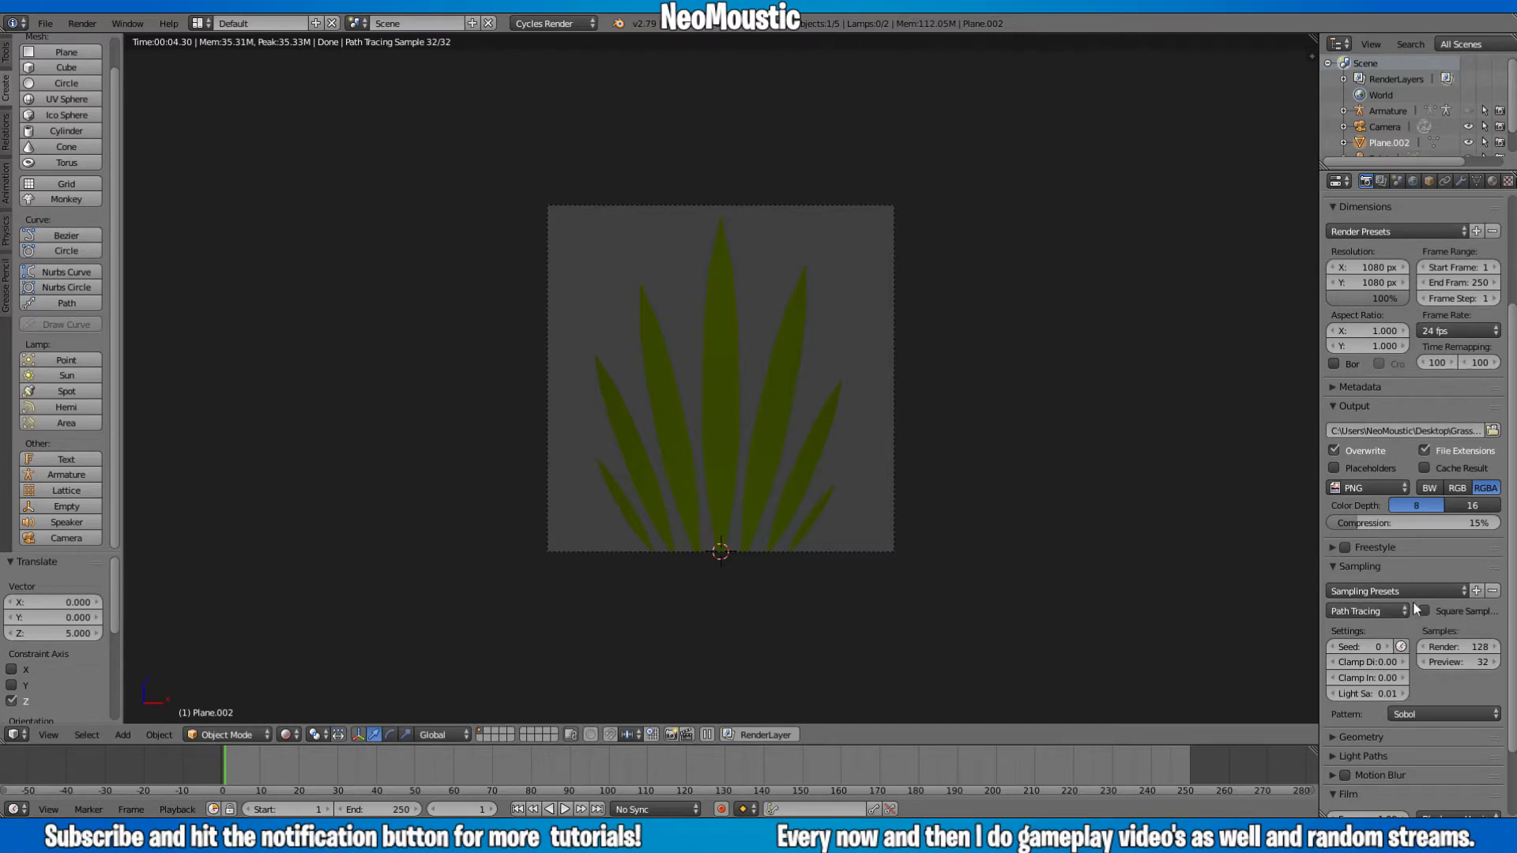
{"action": "left_click", "coordinate": [1415, 593]}
{"action": "scroll", "coordinate": [1390, 735], "scroll_direction": "down", "scroll_amount": 2}
{"action": "scroll", "coordinate": [1387, 733], "scroll_direction": "up", "scroll_amount": 4}
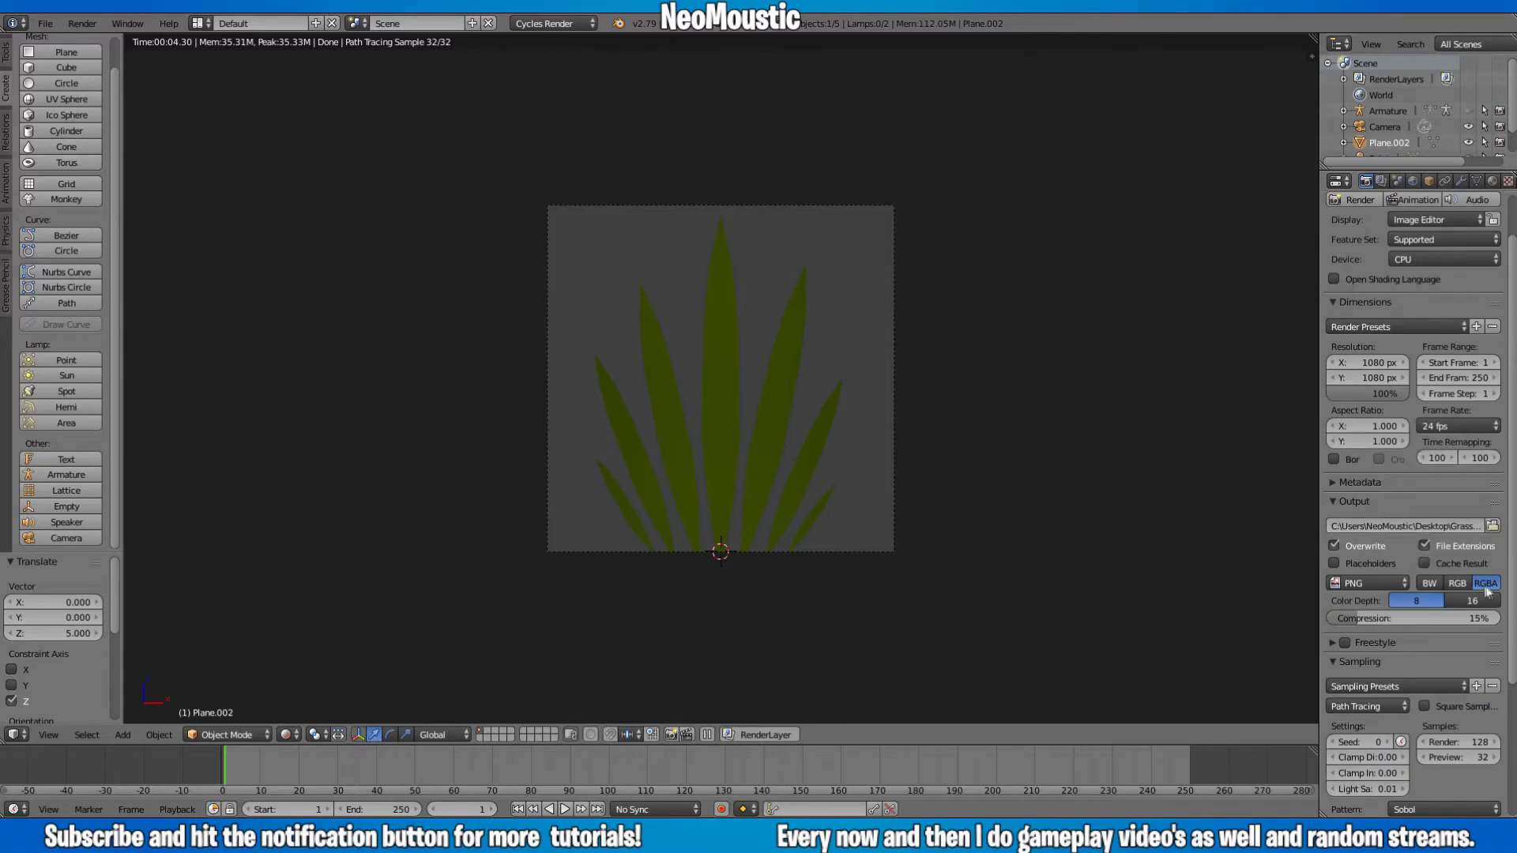
- Apply the HDTV 1080p render preset and set the X resolution to 1080 px for a square image
{"action": "scroll", "coordinate": [1412, 440], "scroll_direction": "up", "scroll_amount": 2}
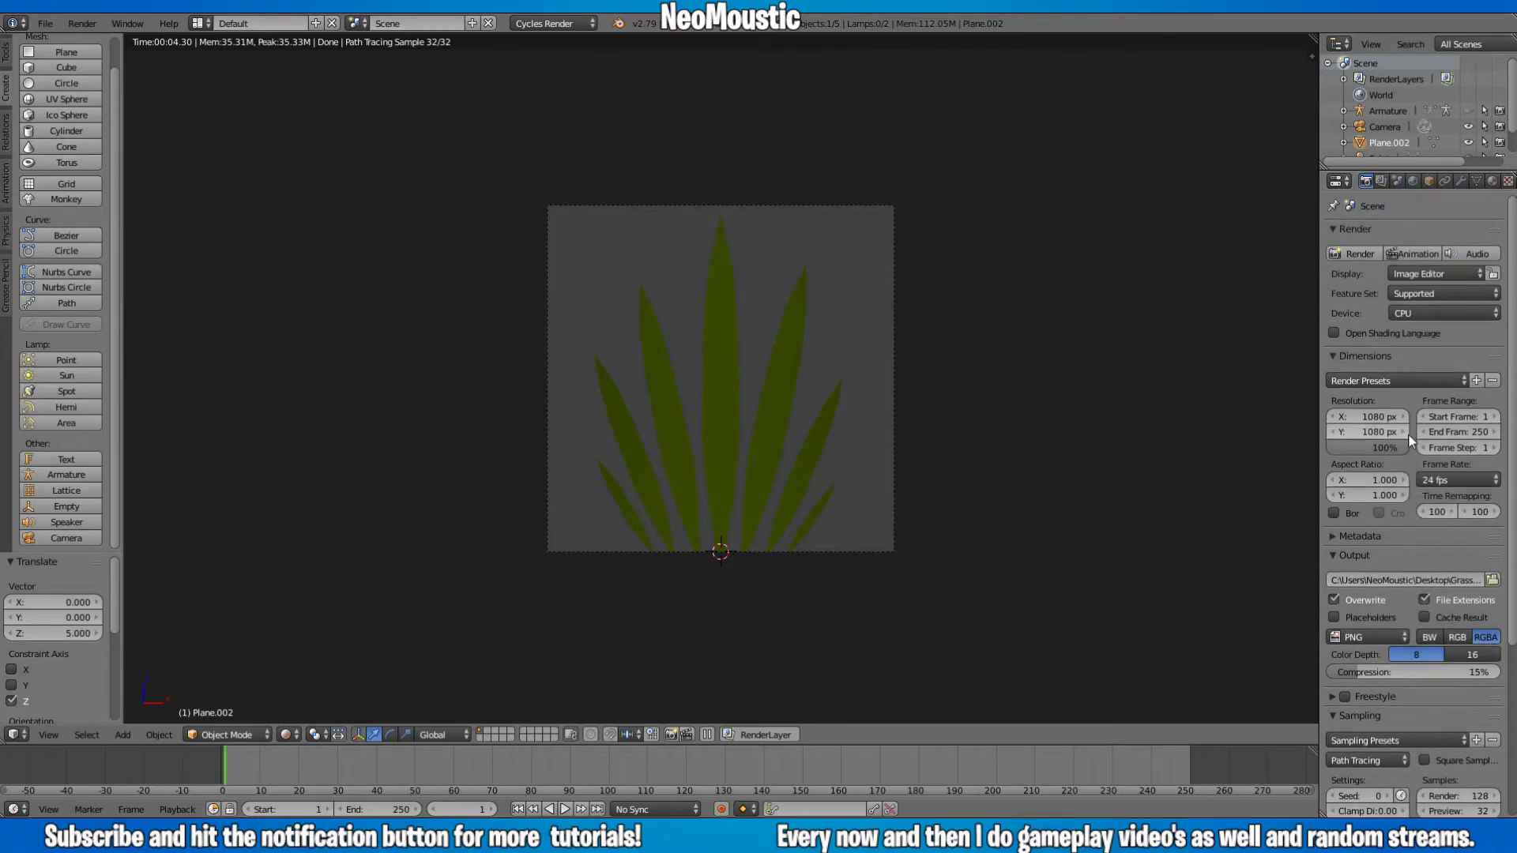
{"action": "left_click", "coordinate": [1359, 382]}
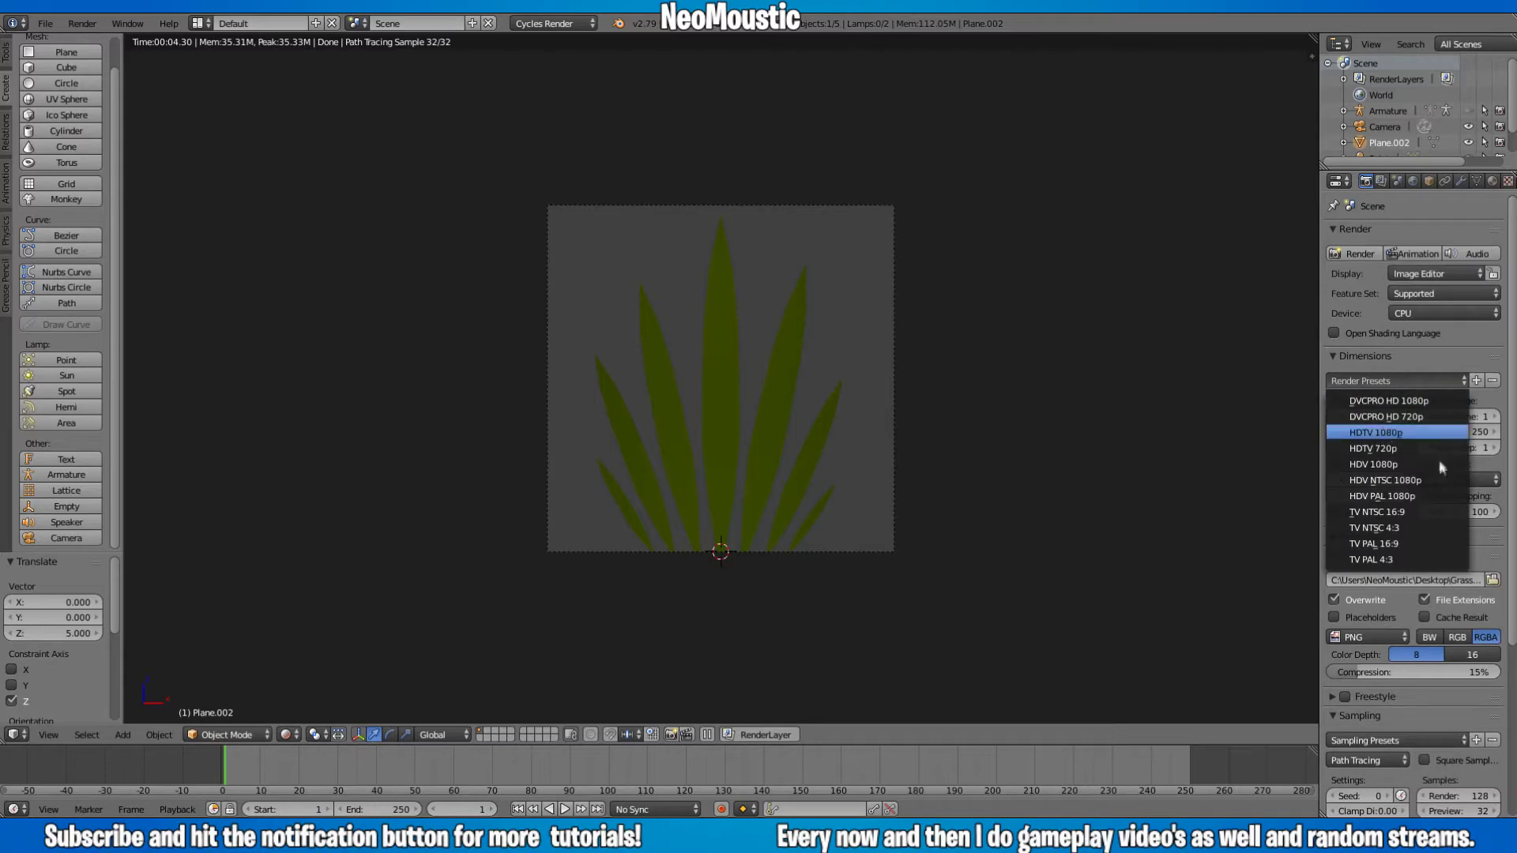
{"action": "left_click", "coordinate": [1383, 435]}
{"action": "left_click", "coordinate": [1377, 416]}
{"action": "type", "text": "10"}
{"action": "key", "text": "Return"}
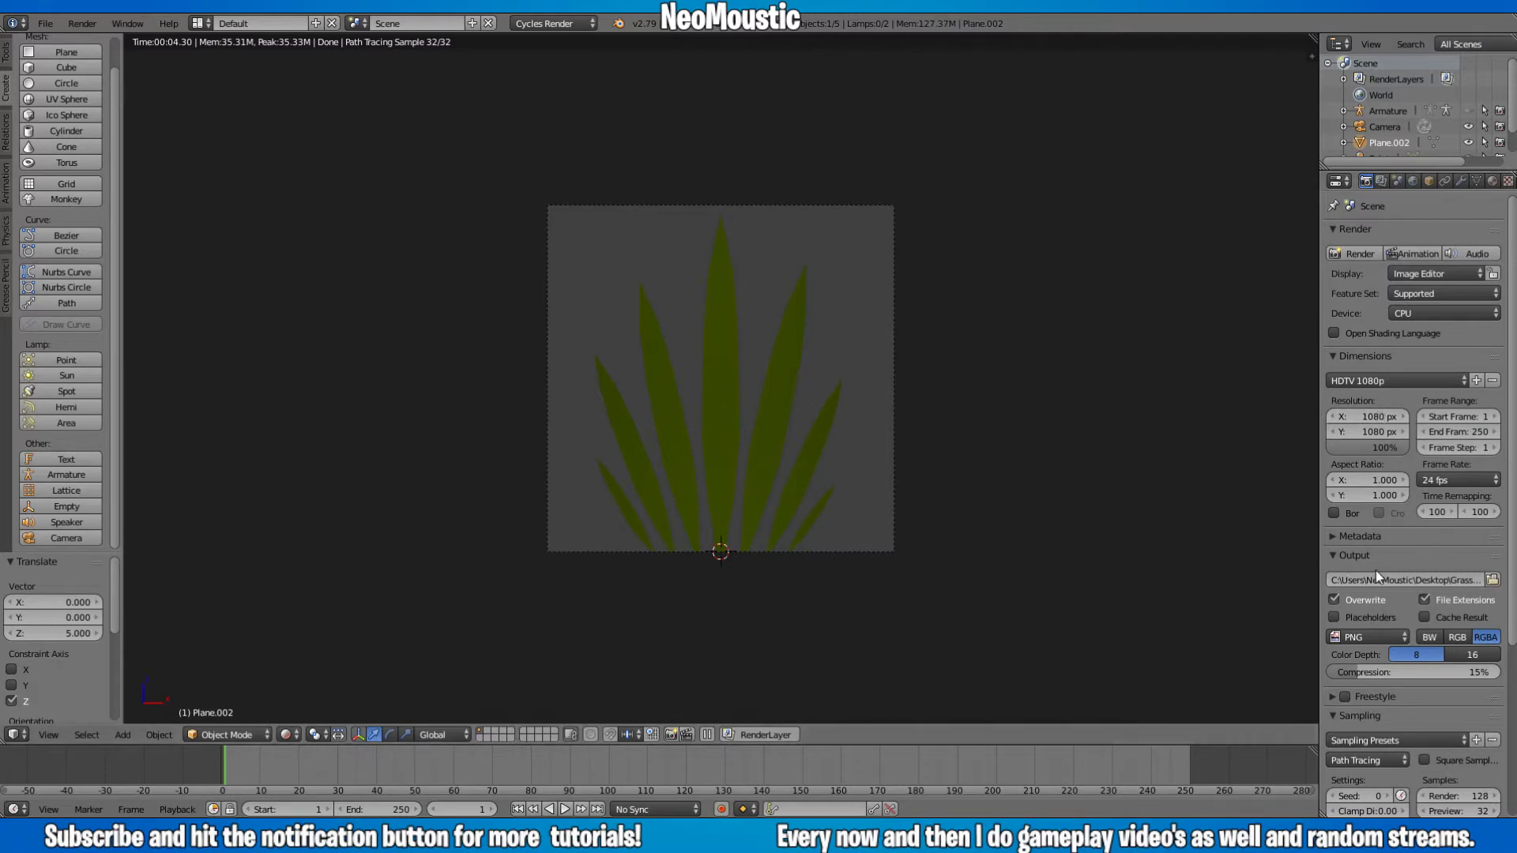
- Examine the Metadata, Sampling, Geometry and Light Paths render settings
{"action": "left_click", "coordinate": [1334, 538]}
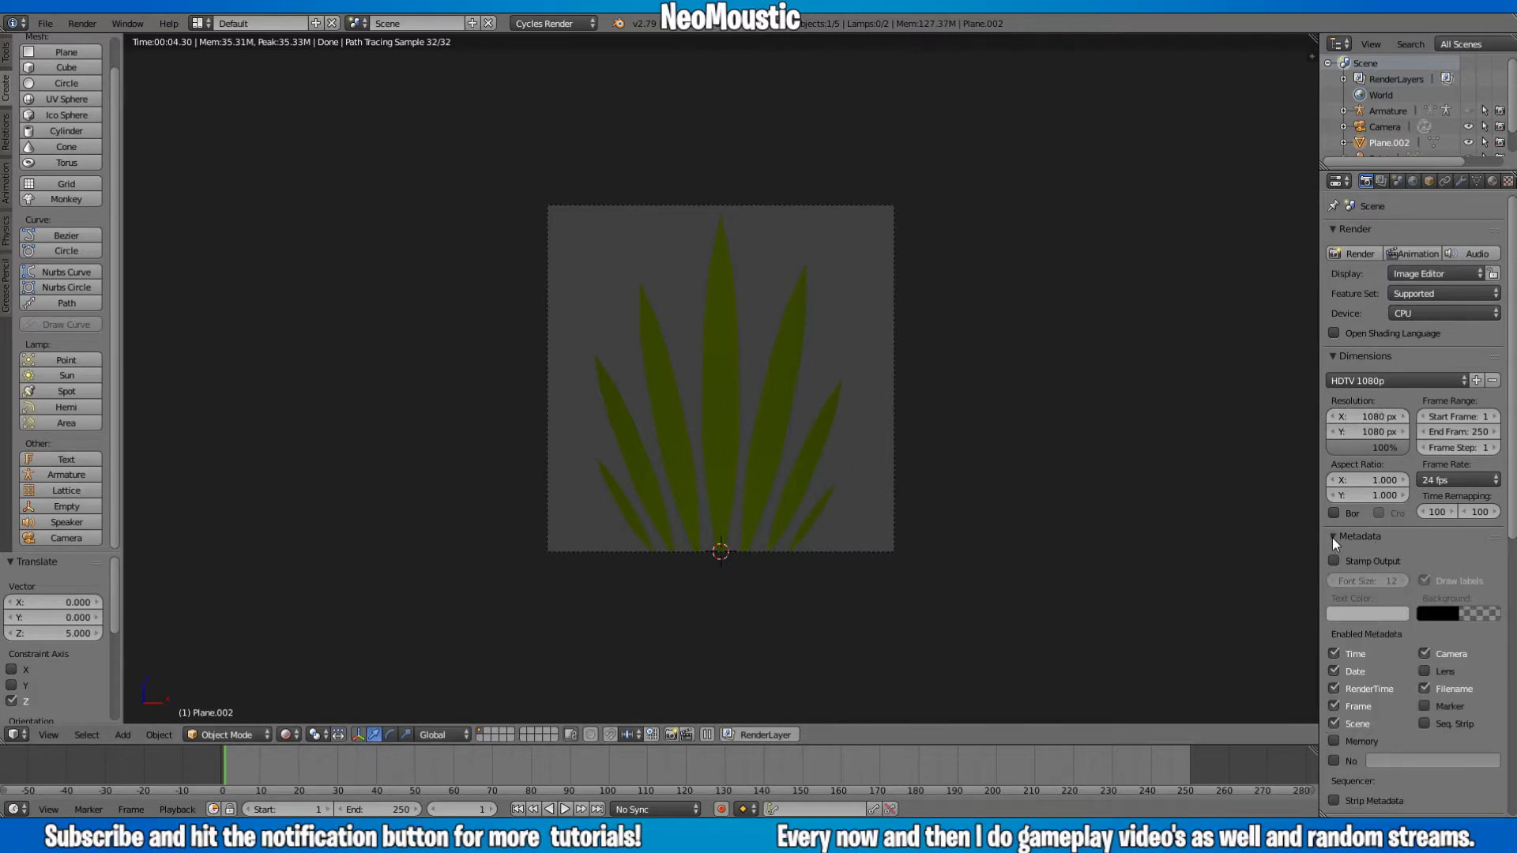
{"action": "scroll", "coordinate": [1395, 628], "scroll_direction": "down", "scroll_amount": 1}
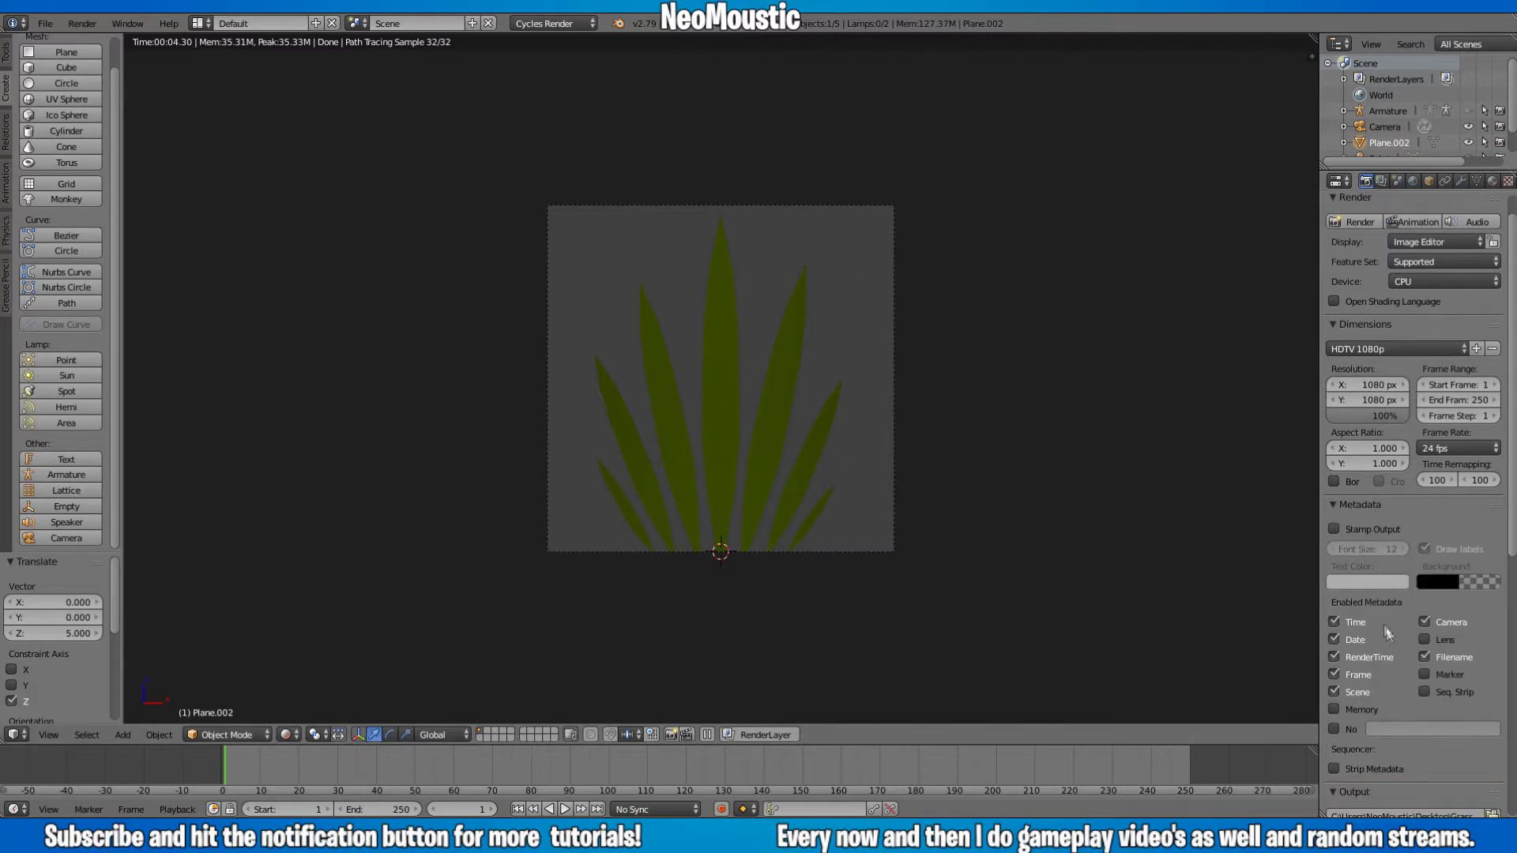
{"action": "left_click", "coordinate": [1332, 507]}
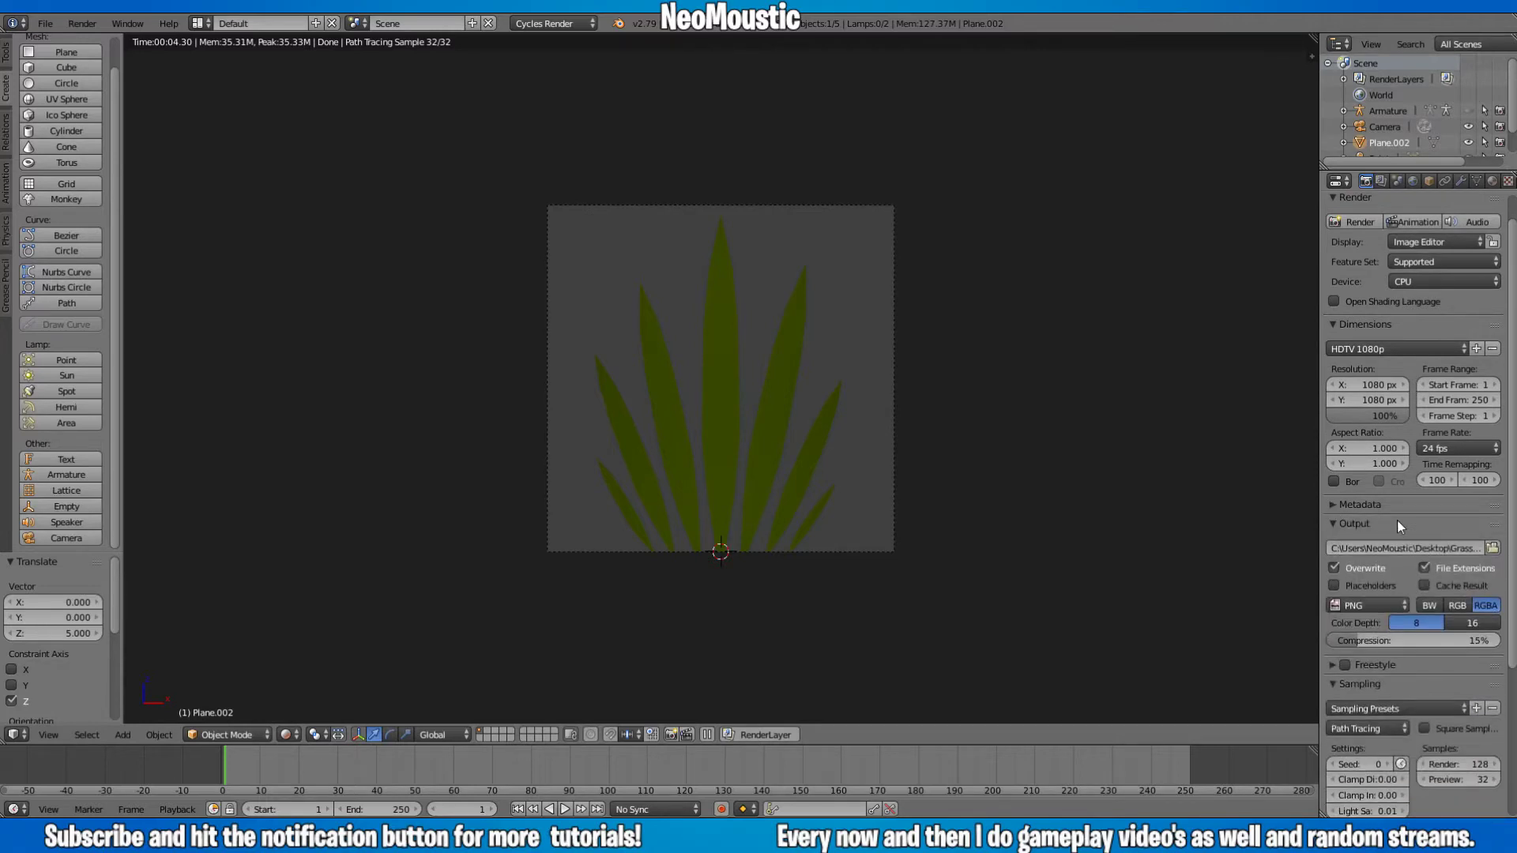
{"action": "scroll", "coordinate": [1397, 521], "scroll_direction": "down", "scroll_amount": 3}
{"action": "scroll", "coordinate": [1397, 520], "scroll_direction": "down", "scroll_amount": 3}
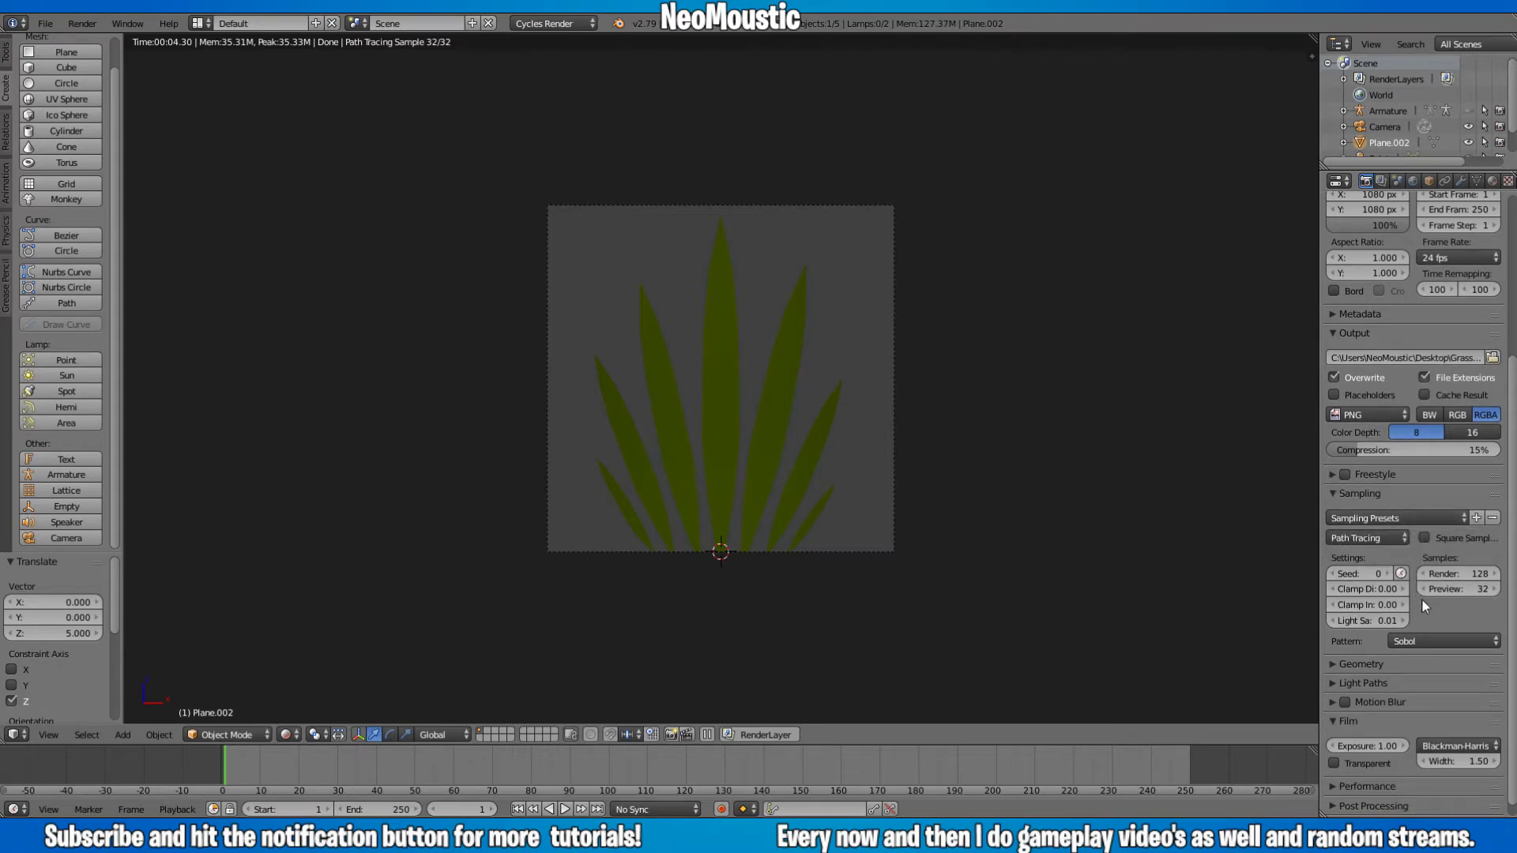
{"action": "scroll", "coordinate": [1420, 599], "scroll_direction": "down", "scroll_amount": 1}
{"action": "left_click", "coordinate": [1438, 626]}
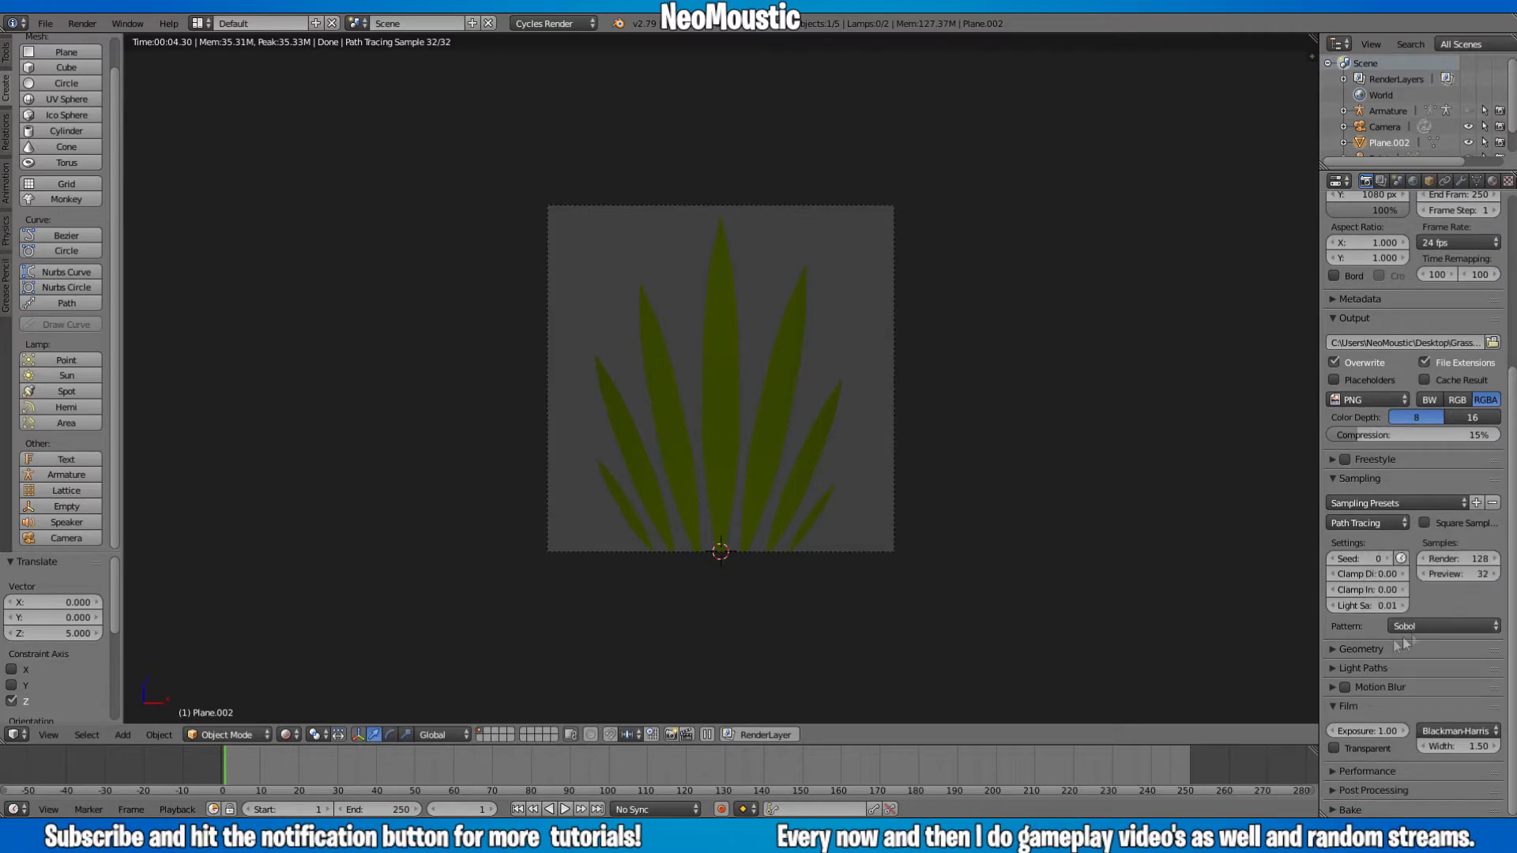
{"action": "left_click", "coordinate": [1332, 649]}
{"action": "scroll", "coordinate": [1332, 649], "scroll_direction": "down", "scroll_amount": 5}
{"action": "scroll", "coordinate": [1335, 648], "scroll_direction": "down", "scroll_amount": 1}
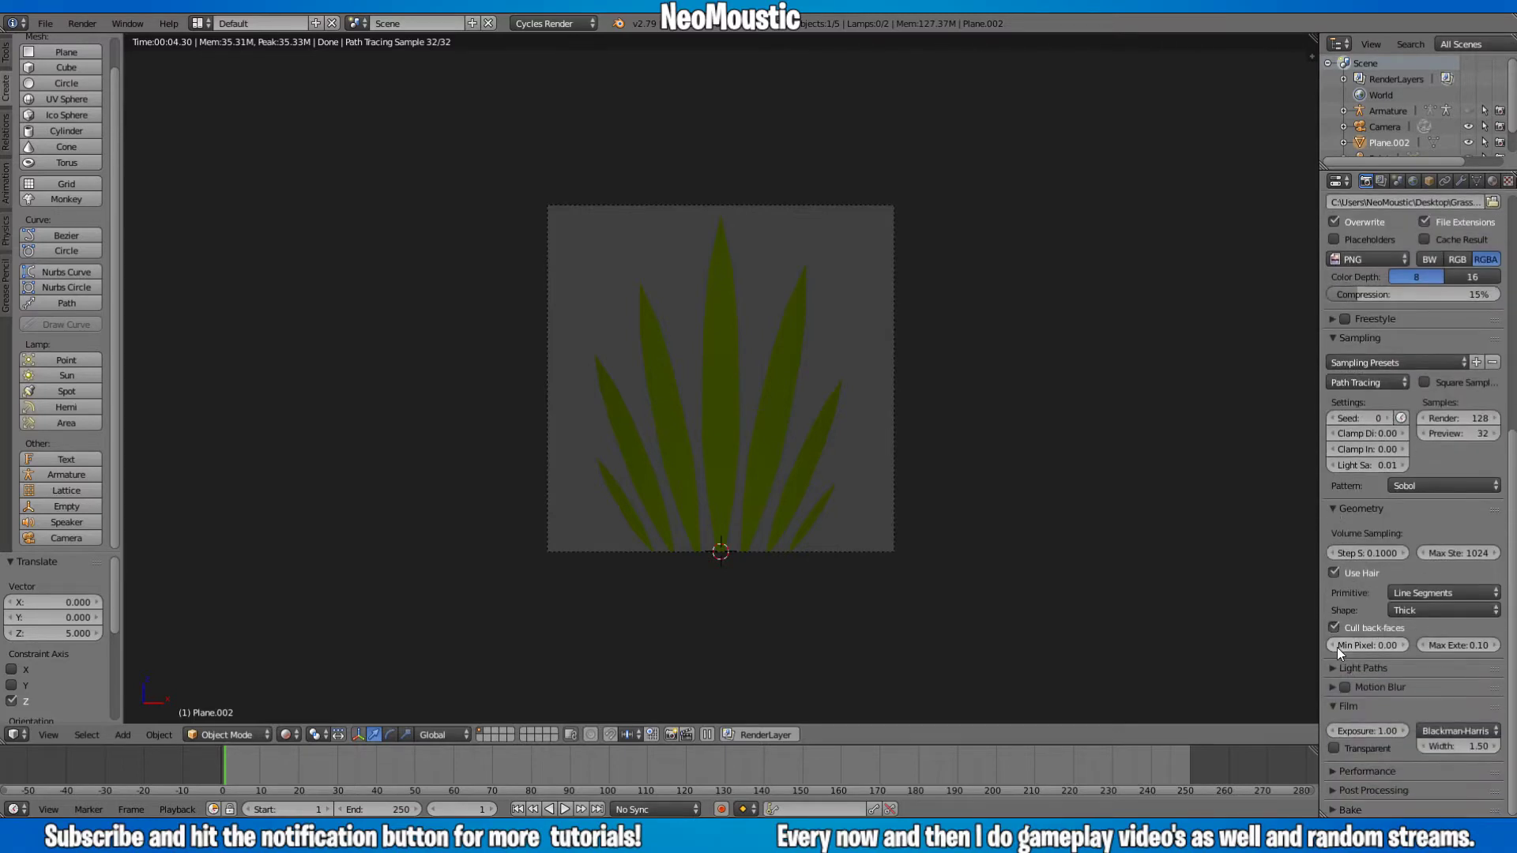
{"action": "left_click", "coordinate": [1330, 667]}
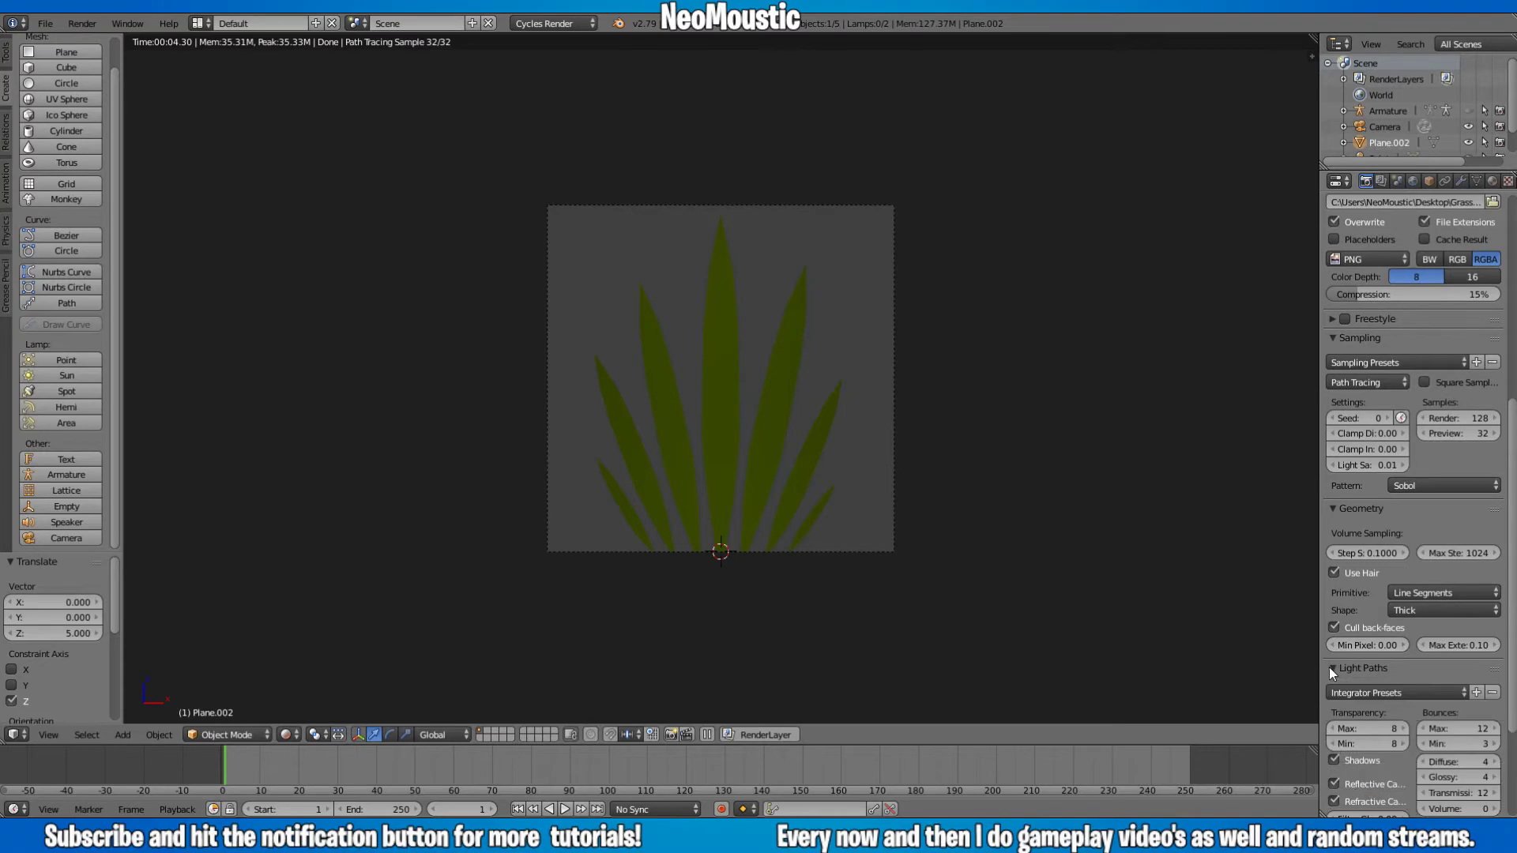
{"action": "scroll", "coordinate": [1330, 669], "scroll_direction": "down", "scroll_amount": 4}
{"action": "scroll", "coordinate": [1334, 672], "scroll_direction": "down", "scroll_amount": 1}
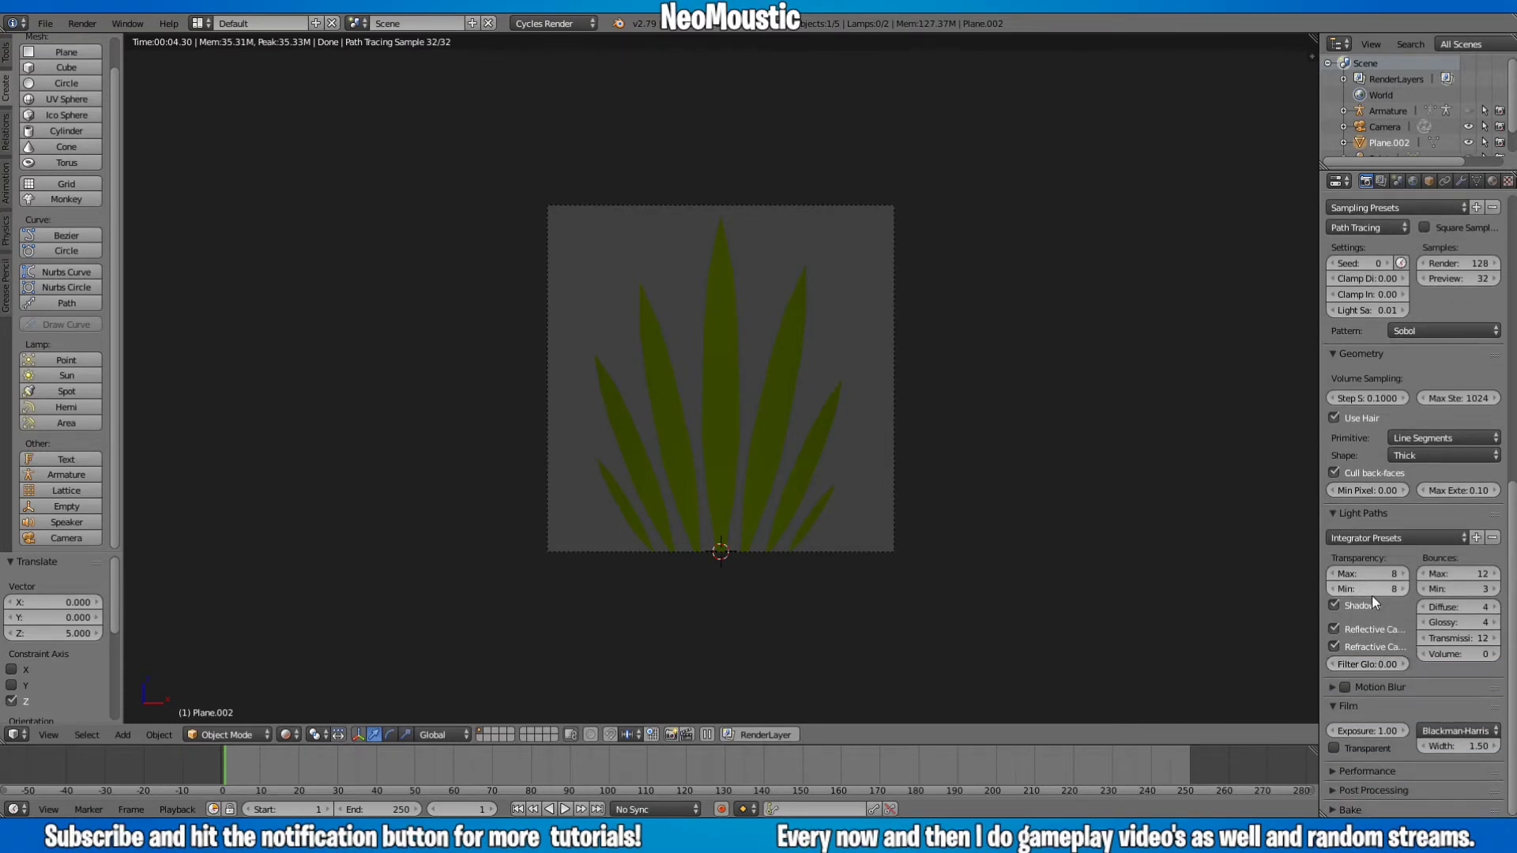
- Enable the transparent film background for the render and collapse the Light Paths settings
{"action": "left_click", "coordinate": [1451, 729]}
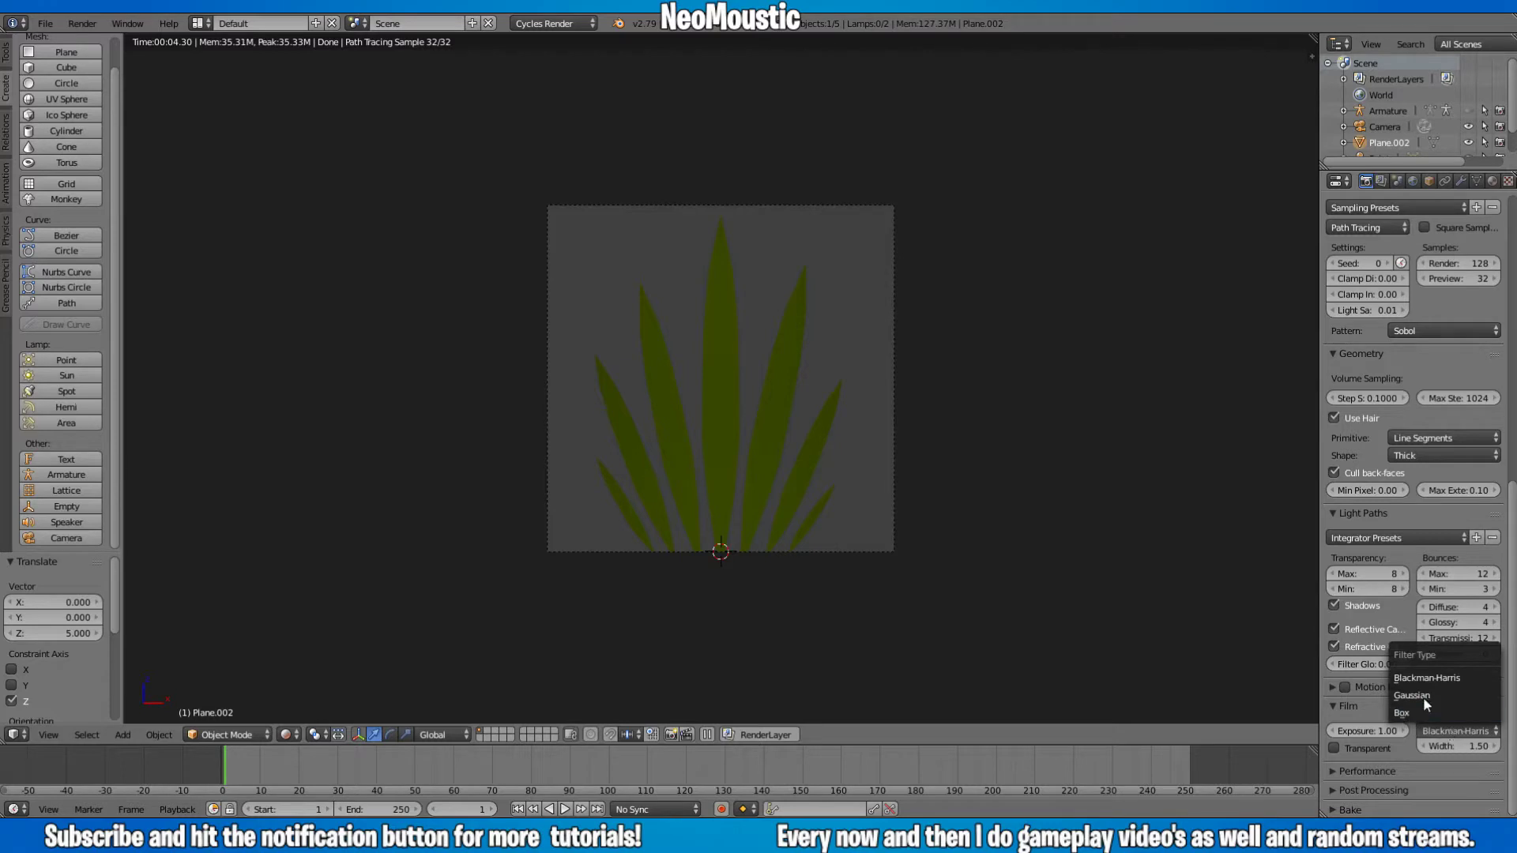
{"action": "left_click", "coordinate": [1335, 747]}
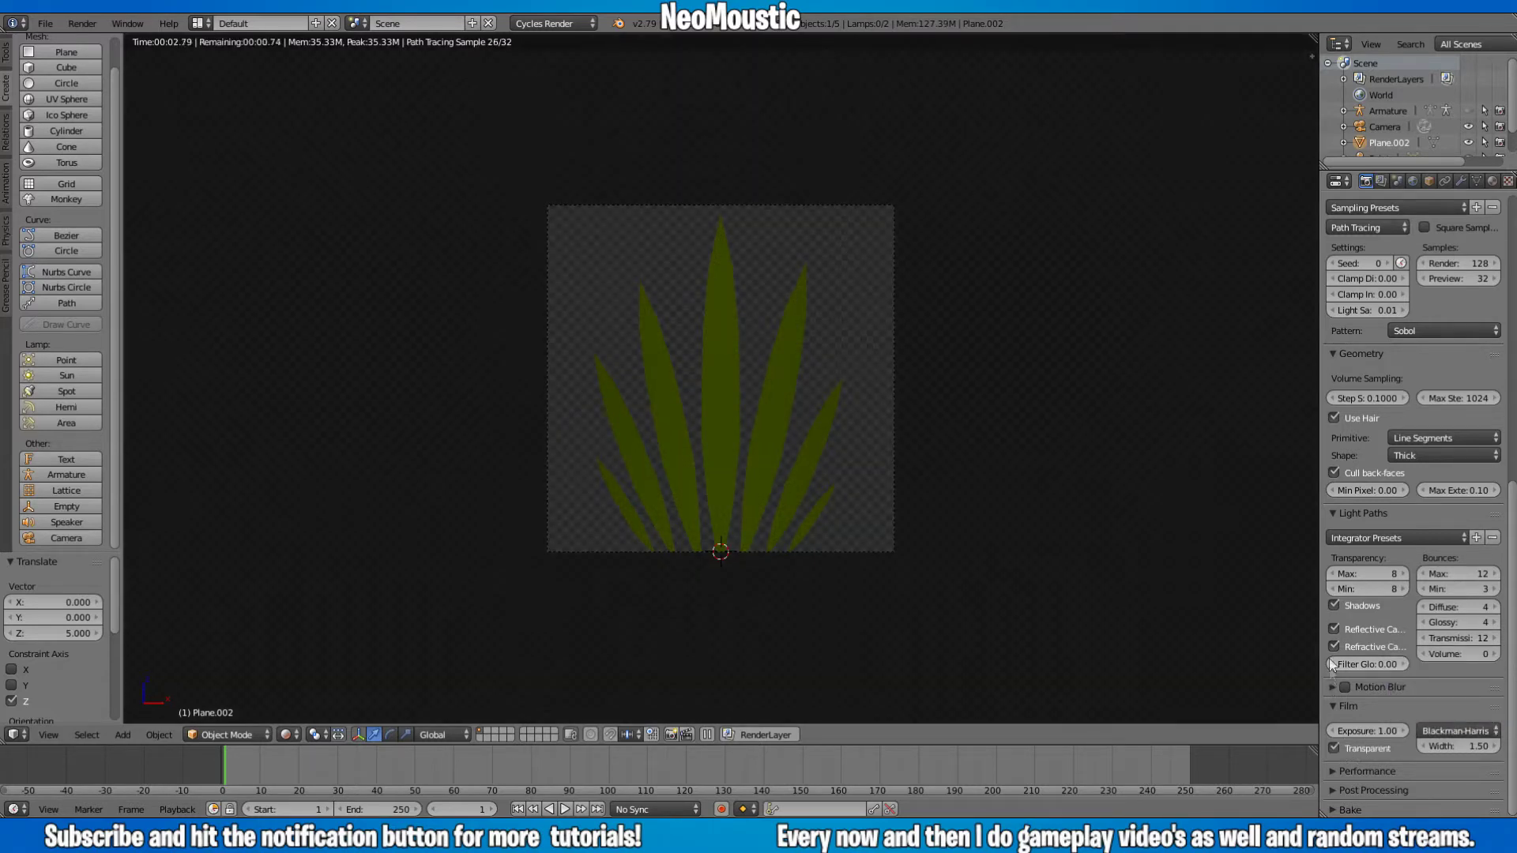
{"action": "left_click", "coordinate": [1334, 514]}
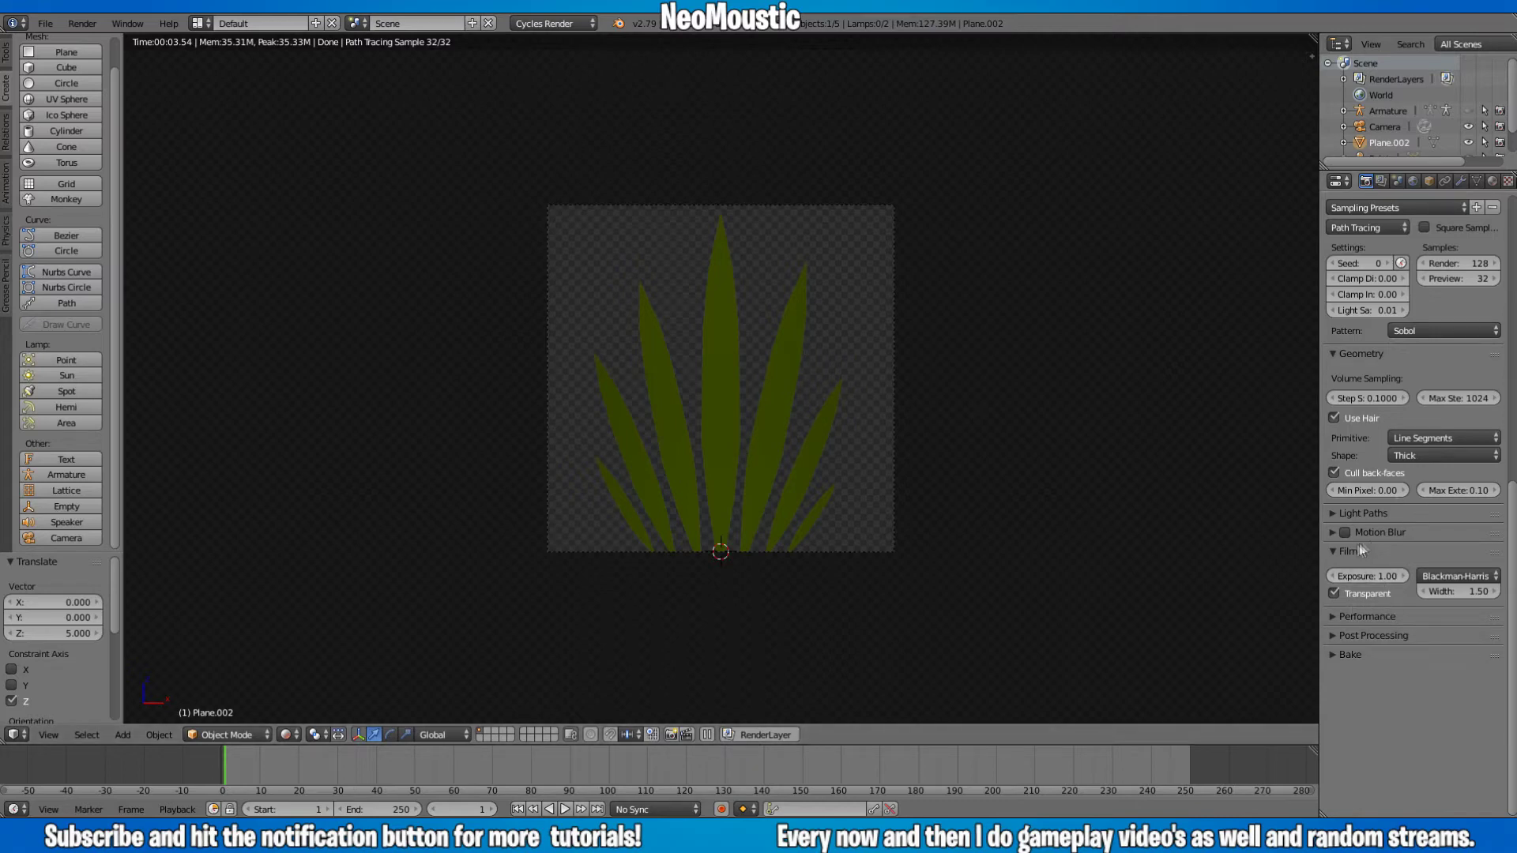
- Set the end frame of the render's frame range to 1
{"action": "scroll", "coordinate": [1386, 529], "scroll_direction": "up", "scroll_amount": 12}
{"action": "scroll", "coordinate": [1405, 497], "scroll_direction": "up", "scroll_amount": 1}
{"action": "scroll", "coordinate": [1035, 357], "scroll_direction": "up", "scroll_amount": 1}
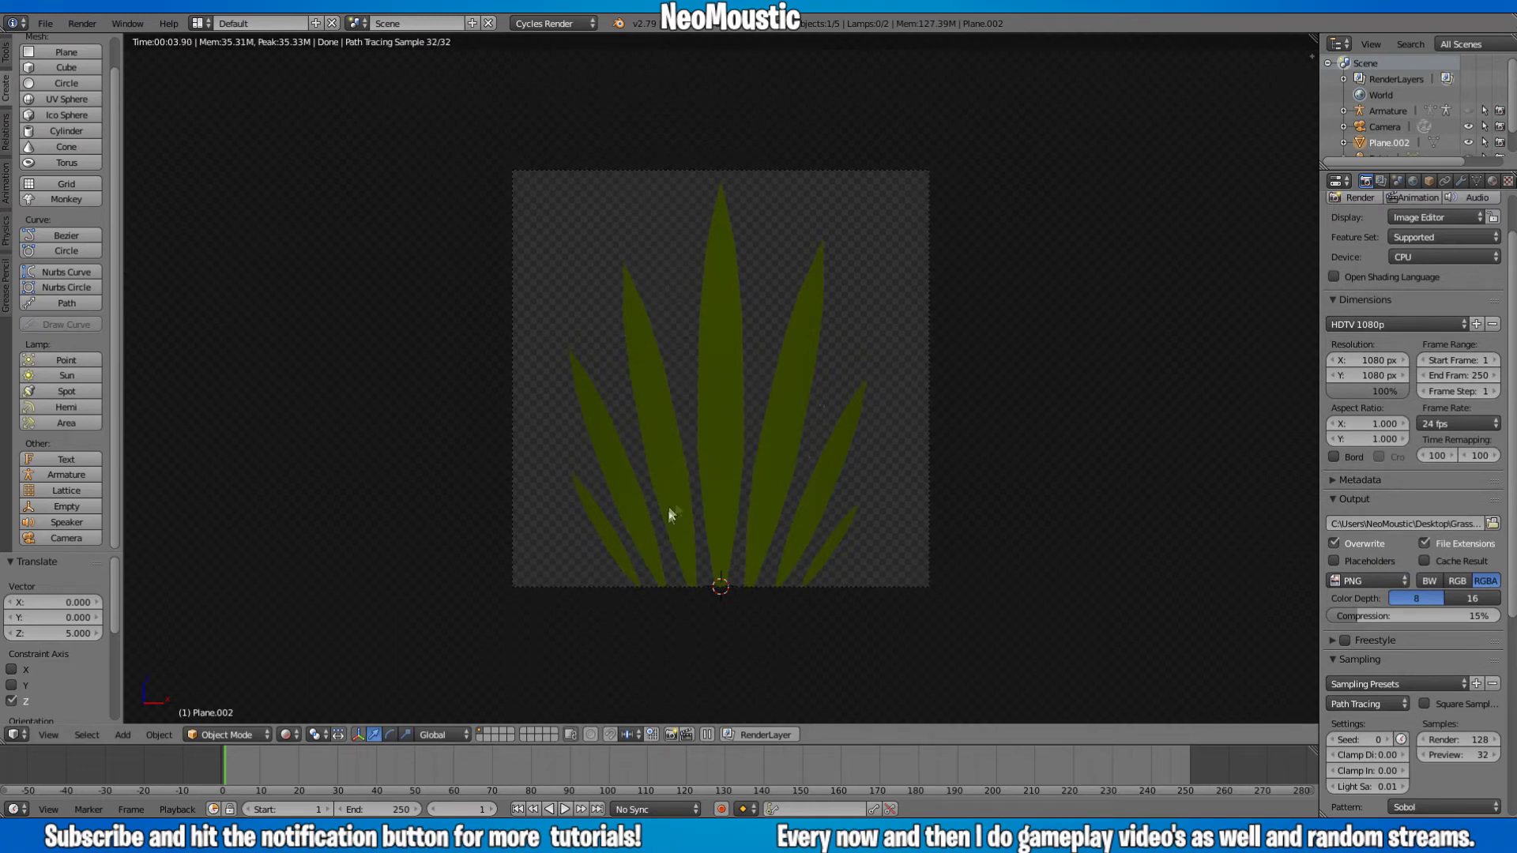
{"action": "scroll", "coordinate": [1410, 278], "scroll_direction": "up", "scroll_amount": 2}
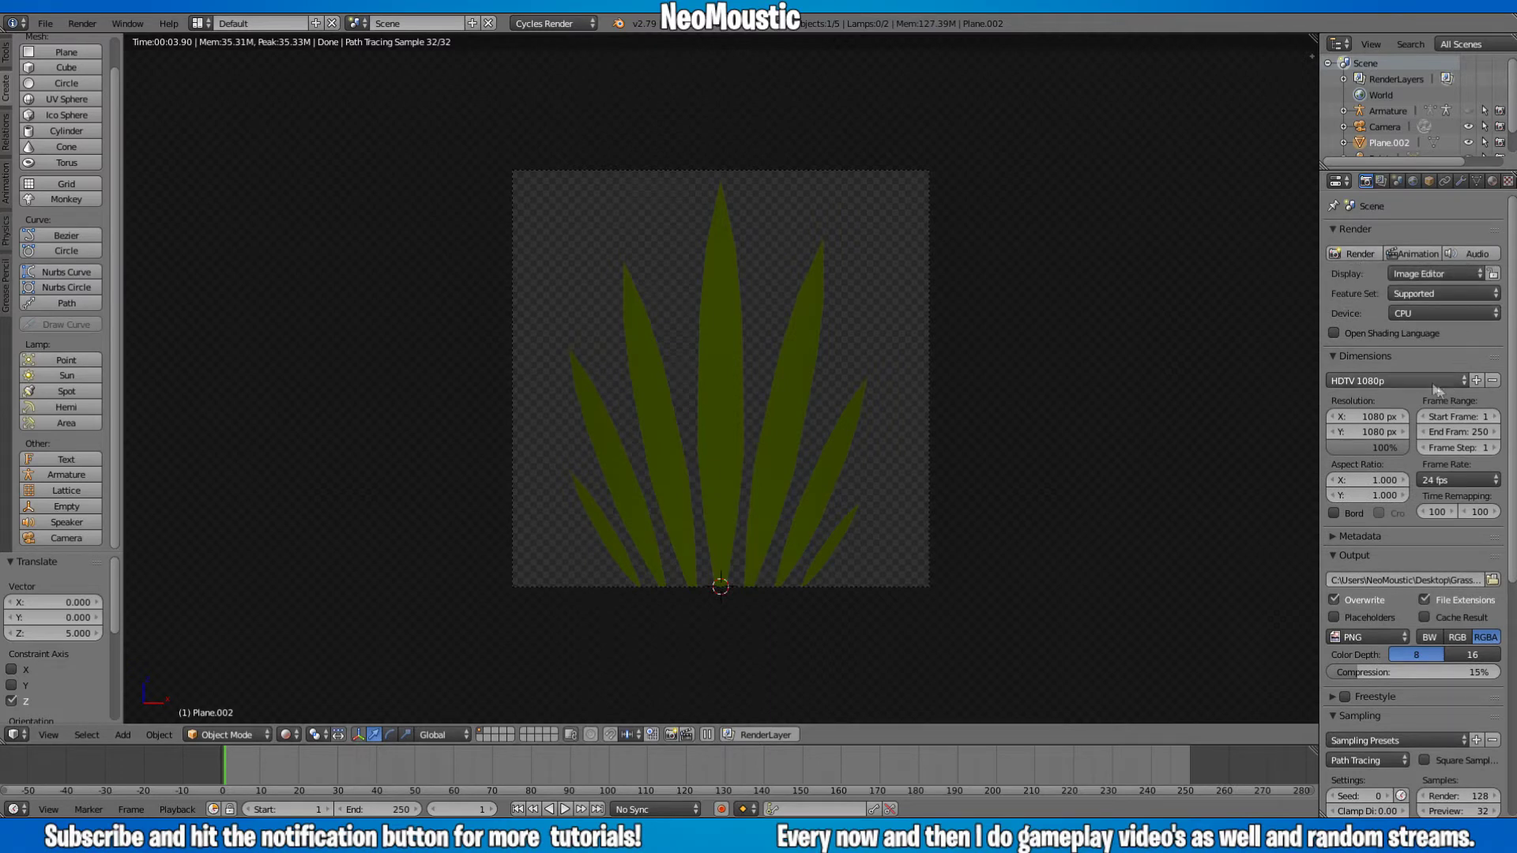
{"action": "left_click", "coordinate": [1475, 434]}
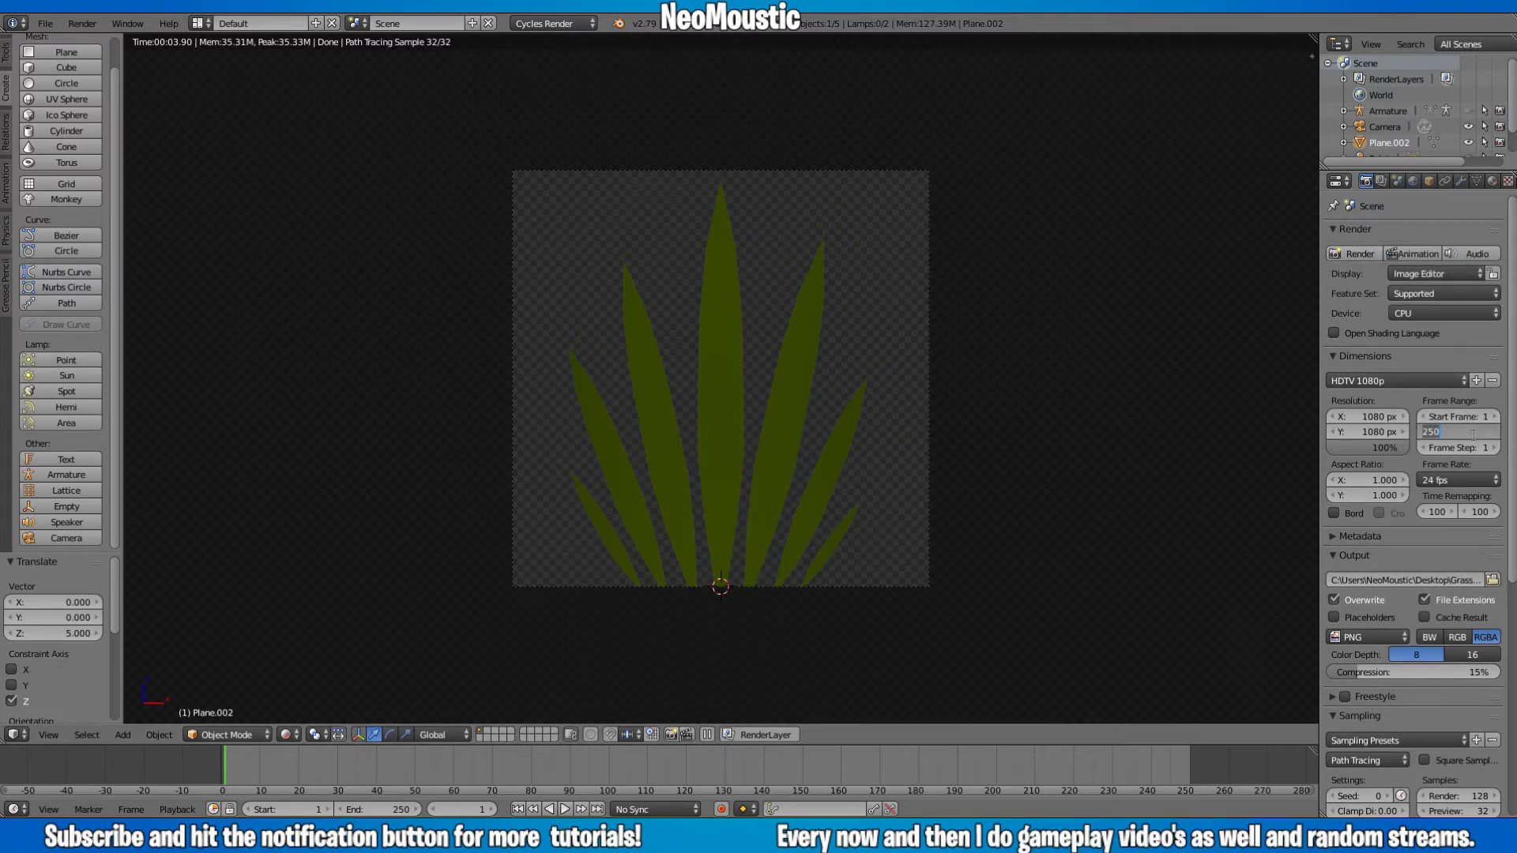
{"action": "type", "text": "1"}
{"action": "key", "text": "Return"}
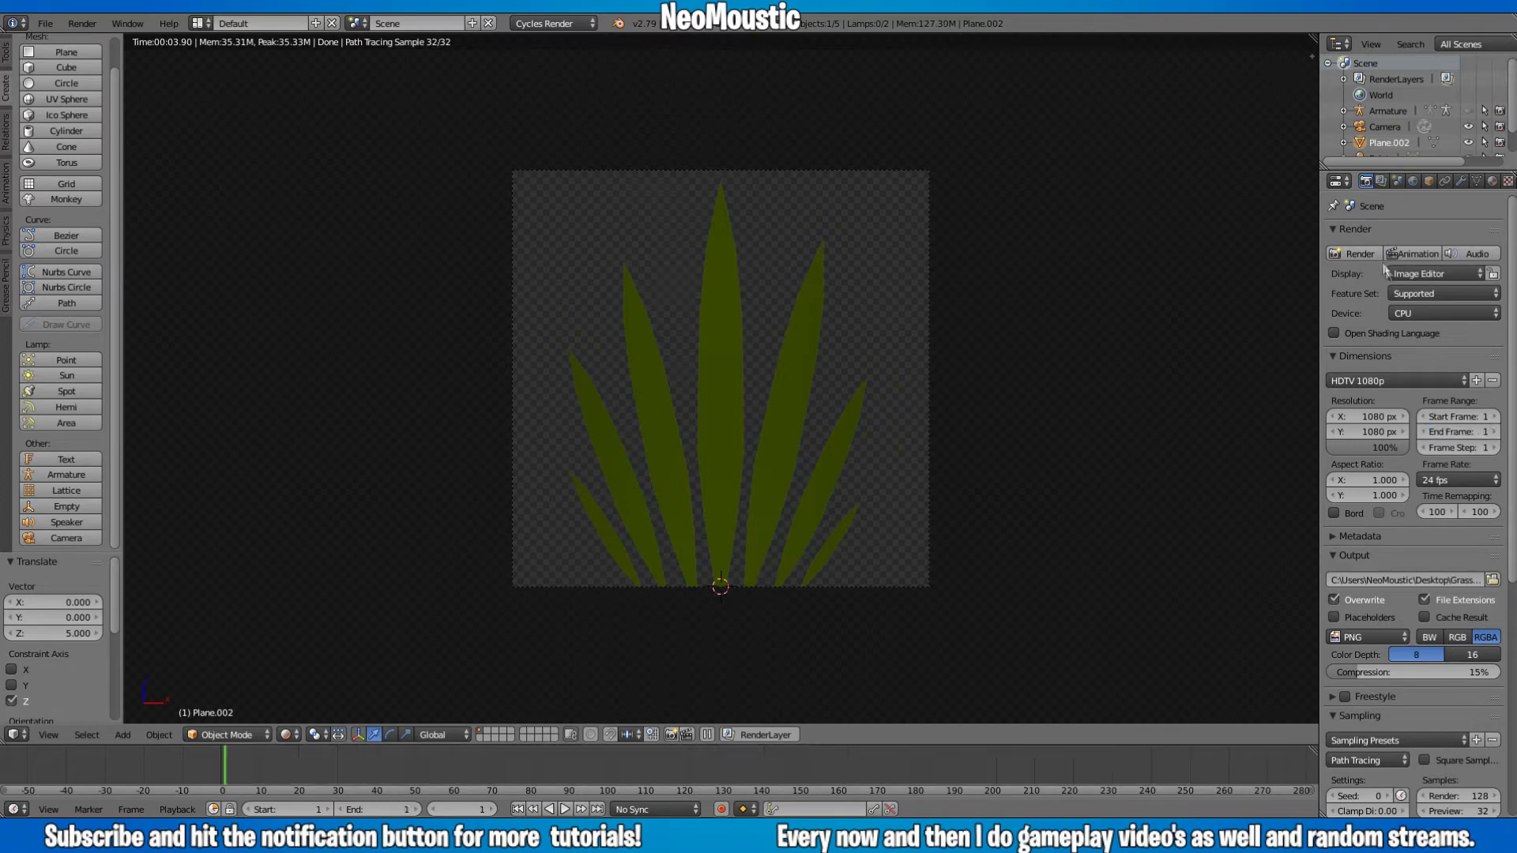
- Render the one-frame animation of the grass tuft and view the whole result
{"action": "scroll", "coordinate": [1381, 595], "scroll_direction": "down", "scroll_amount": 10}
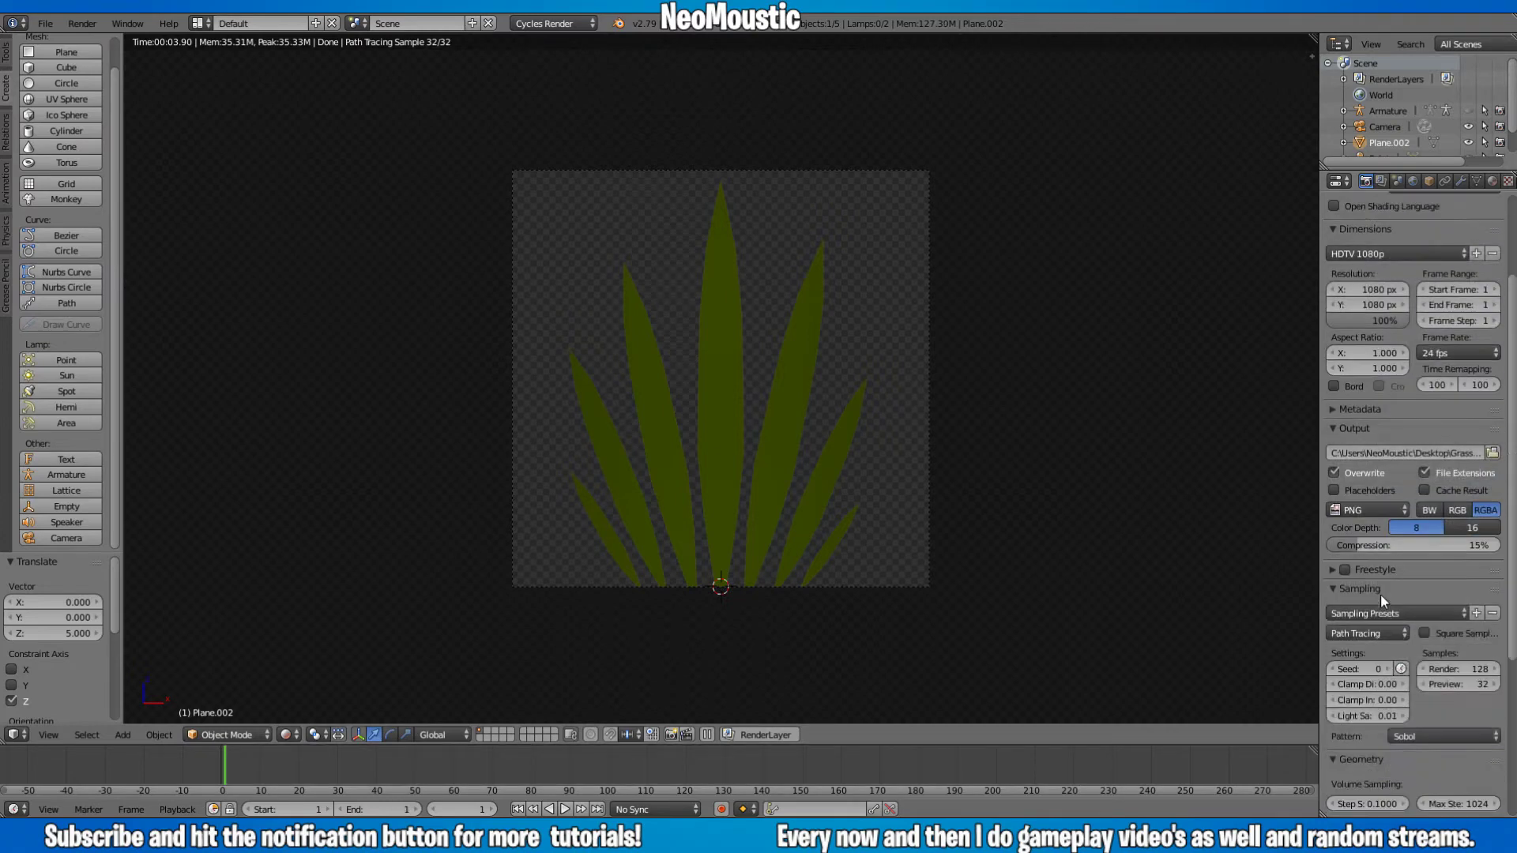
{"action": "scroll", "coordinate": [1381, 589], "scroll_direction": "down", "scroll_amount": 2}
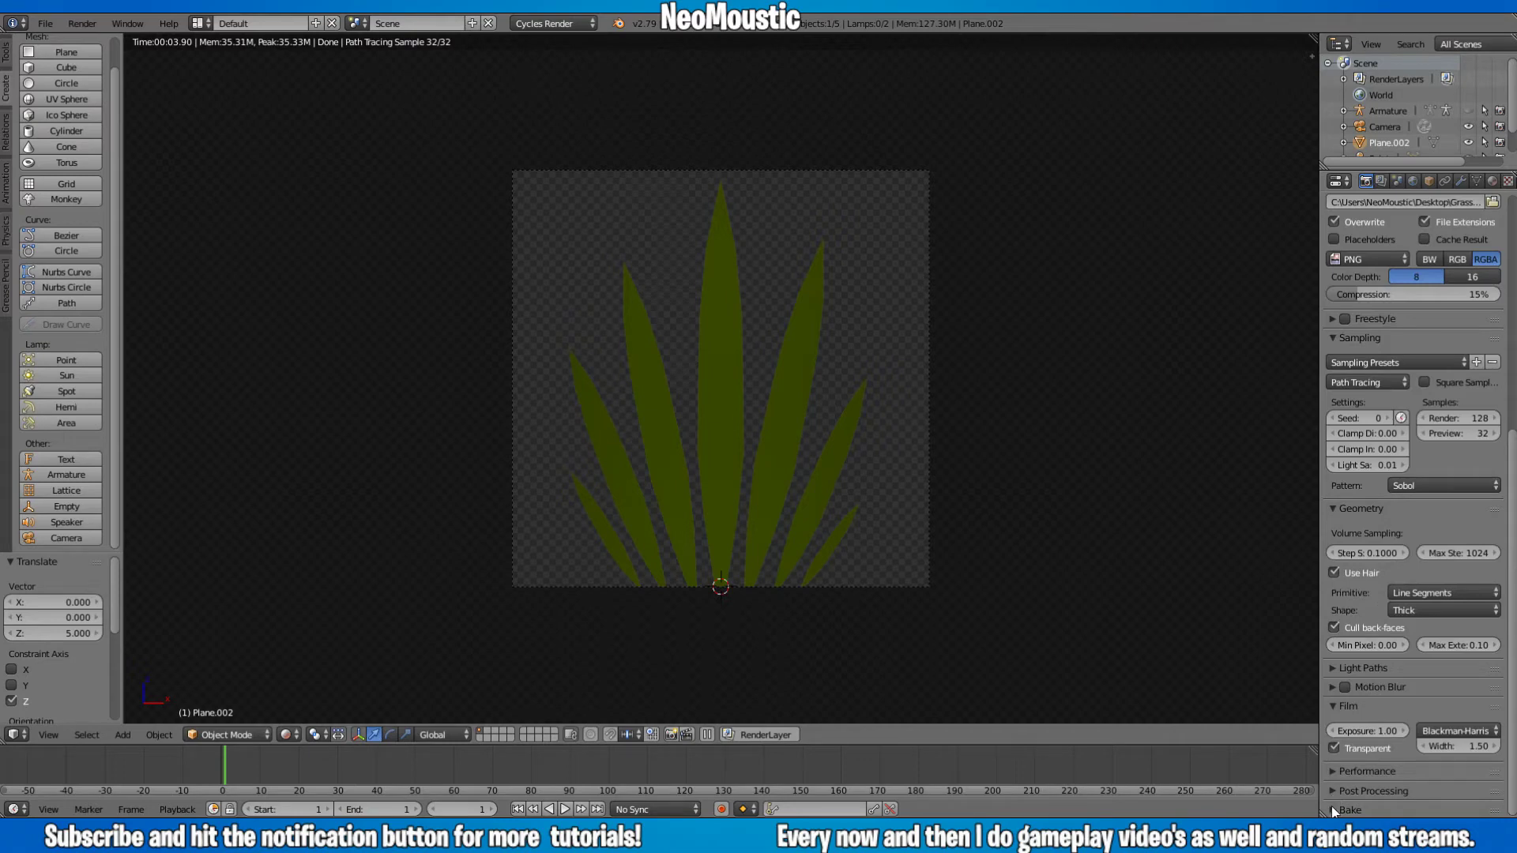
{"action": "scroll", "coordinate": [1334, 785], "scroll_direction": "up", "scroll_amount": 12}
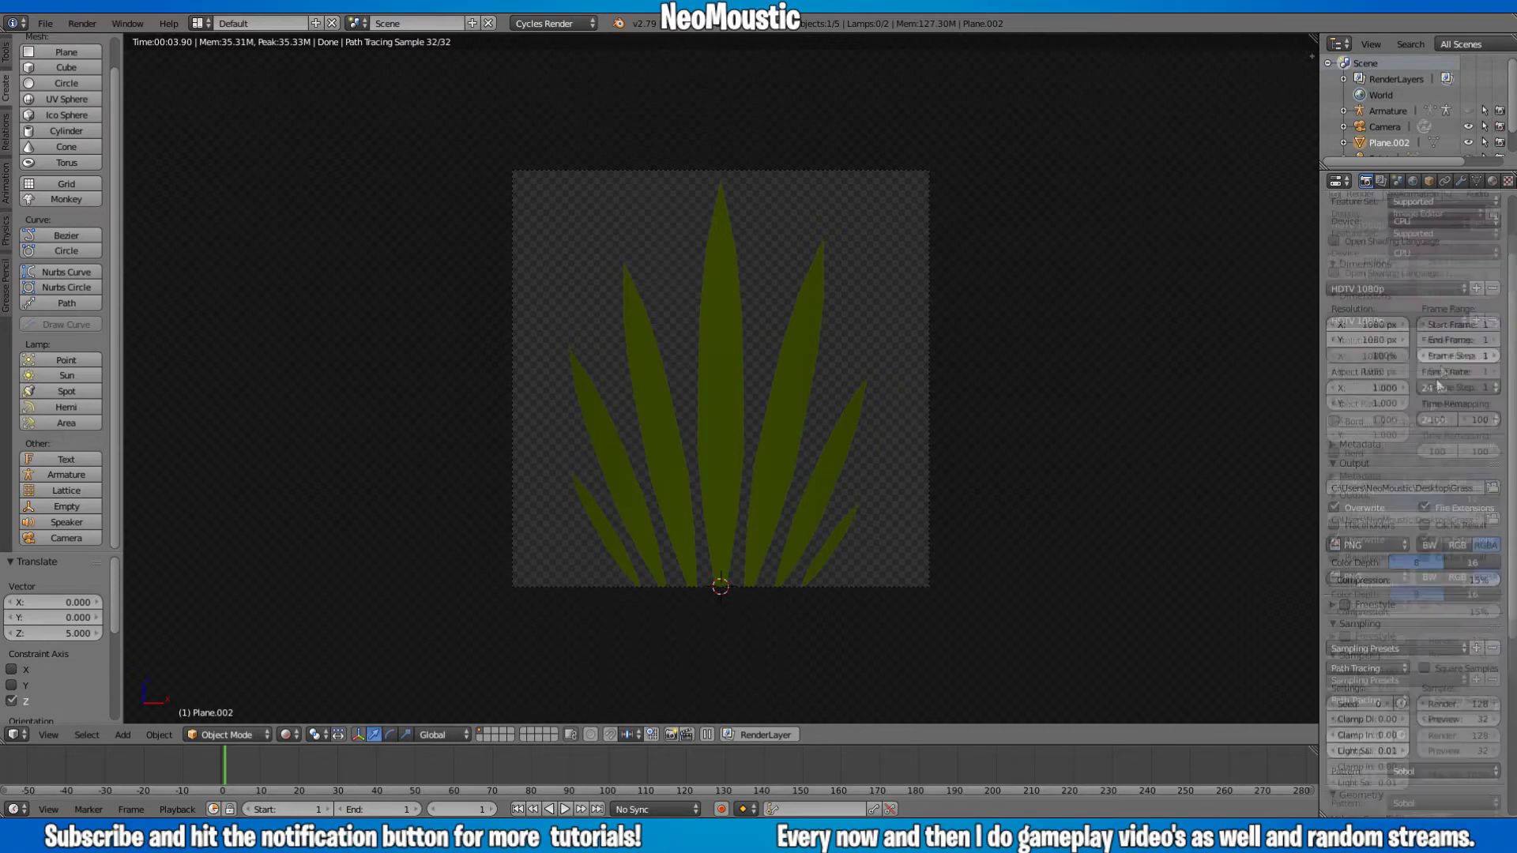
{"action": "left_click", "coordinate": [1417, 252]}
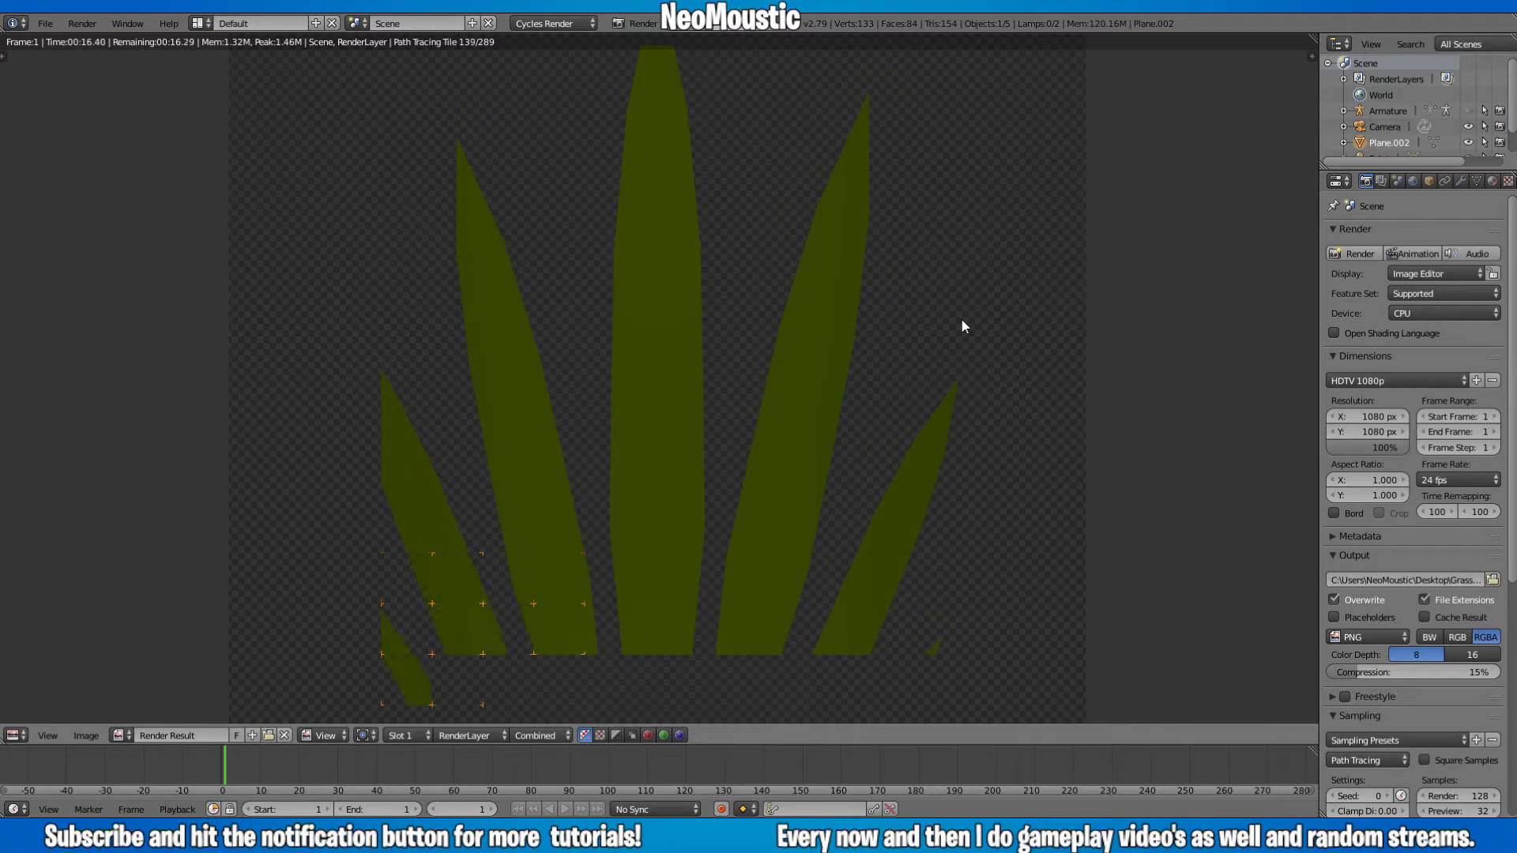
{"action": "scroll", "coordinate": [957, 323], "scroll_direction": "down", "scroll_amount": 2}
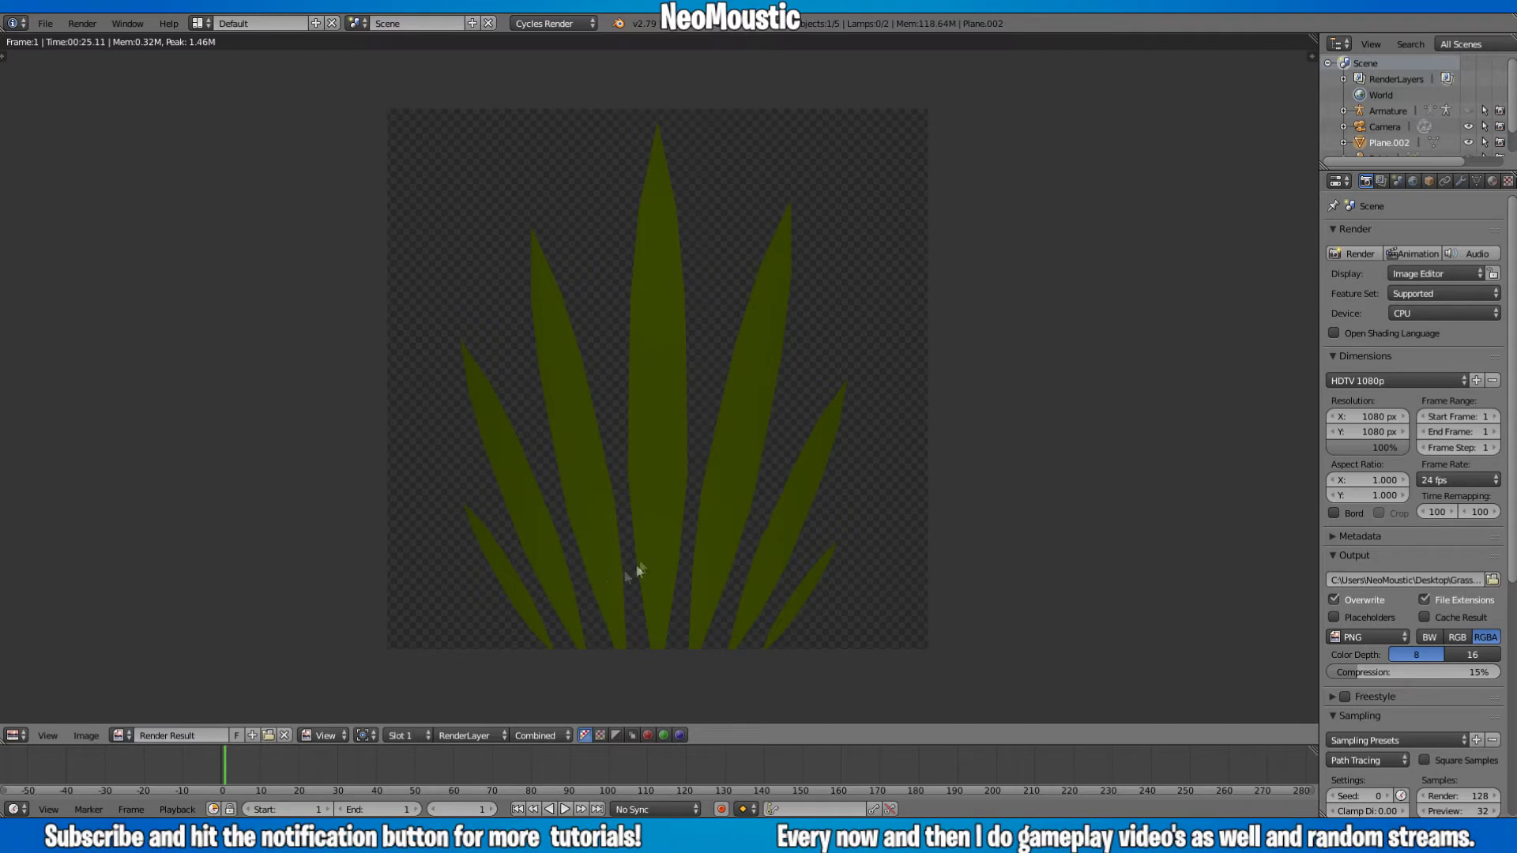
- Save the rendered image to the Desktop as Grass.png
{"action": "left_click", "coordinate": [86, 735]}
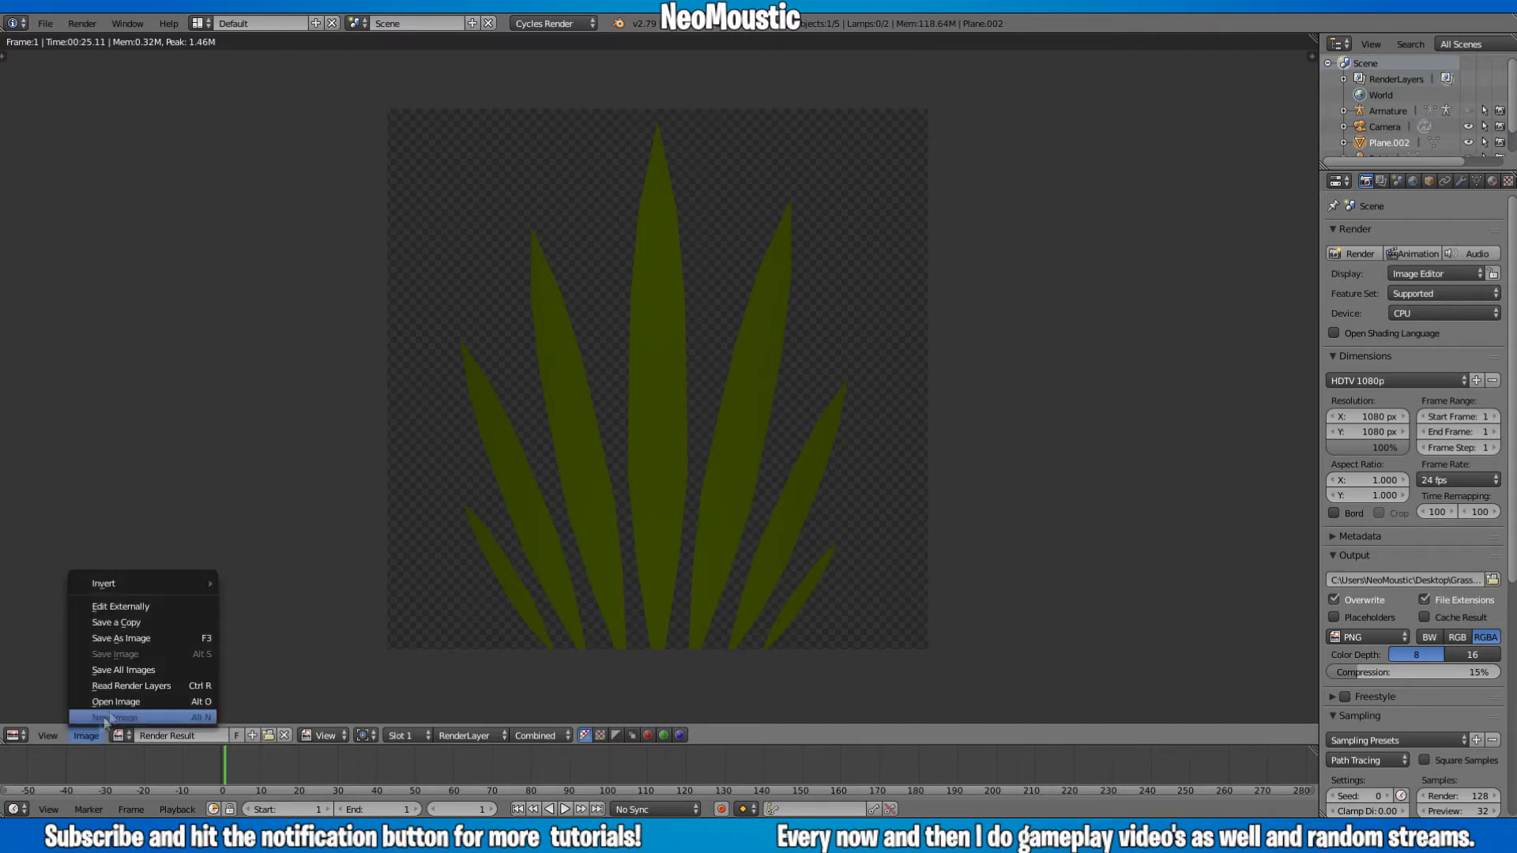
{"action": "left_click", "coordinate": [103, 638]}
{"action": "left_click", "coordinate": [43, 346]}
{"action": "left_click", "coordinate": [225, 82]}
{"action": "type", "text": "Grass"}
{"action": "key", "text": "Return"}
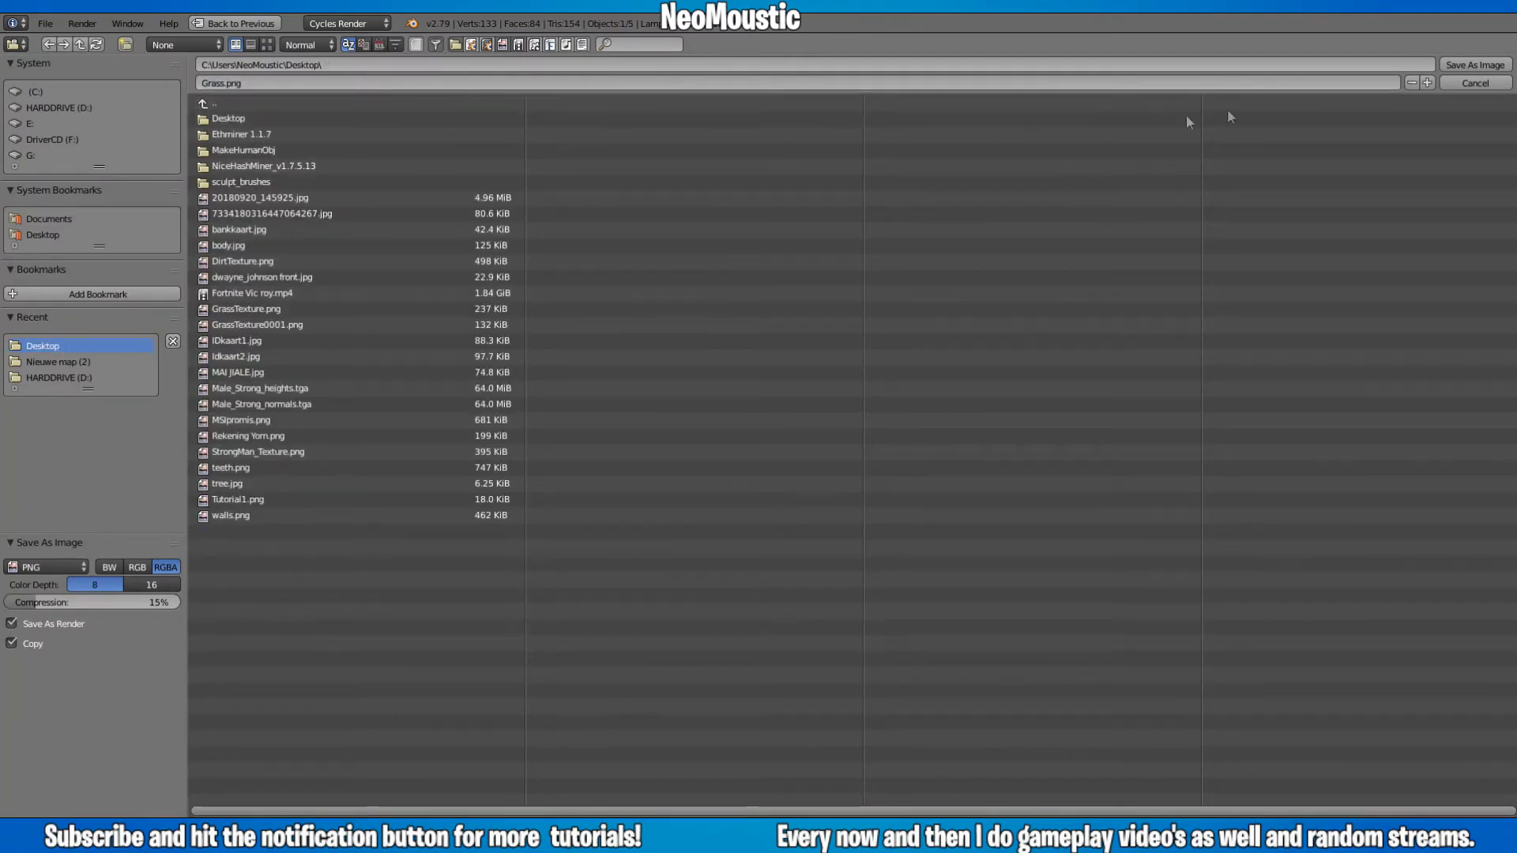
{"action": "left_click", "coordinate": [1475, 65]}
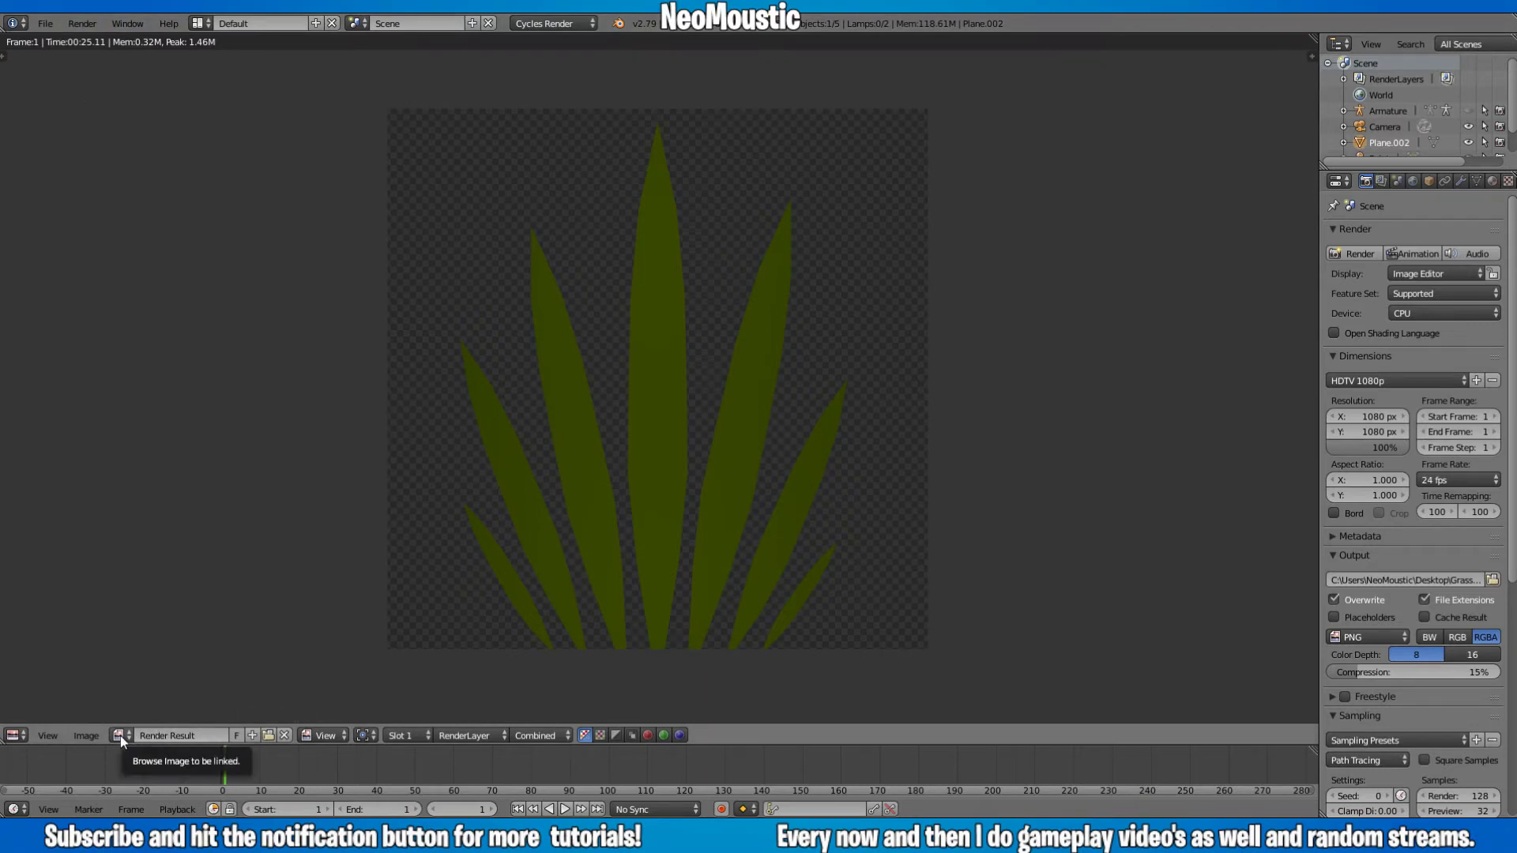
- Start a new scene by reloading the start-up file
{"action": "left_click", "coordinate": [48, 25]}
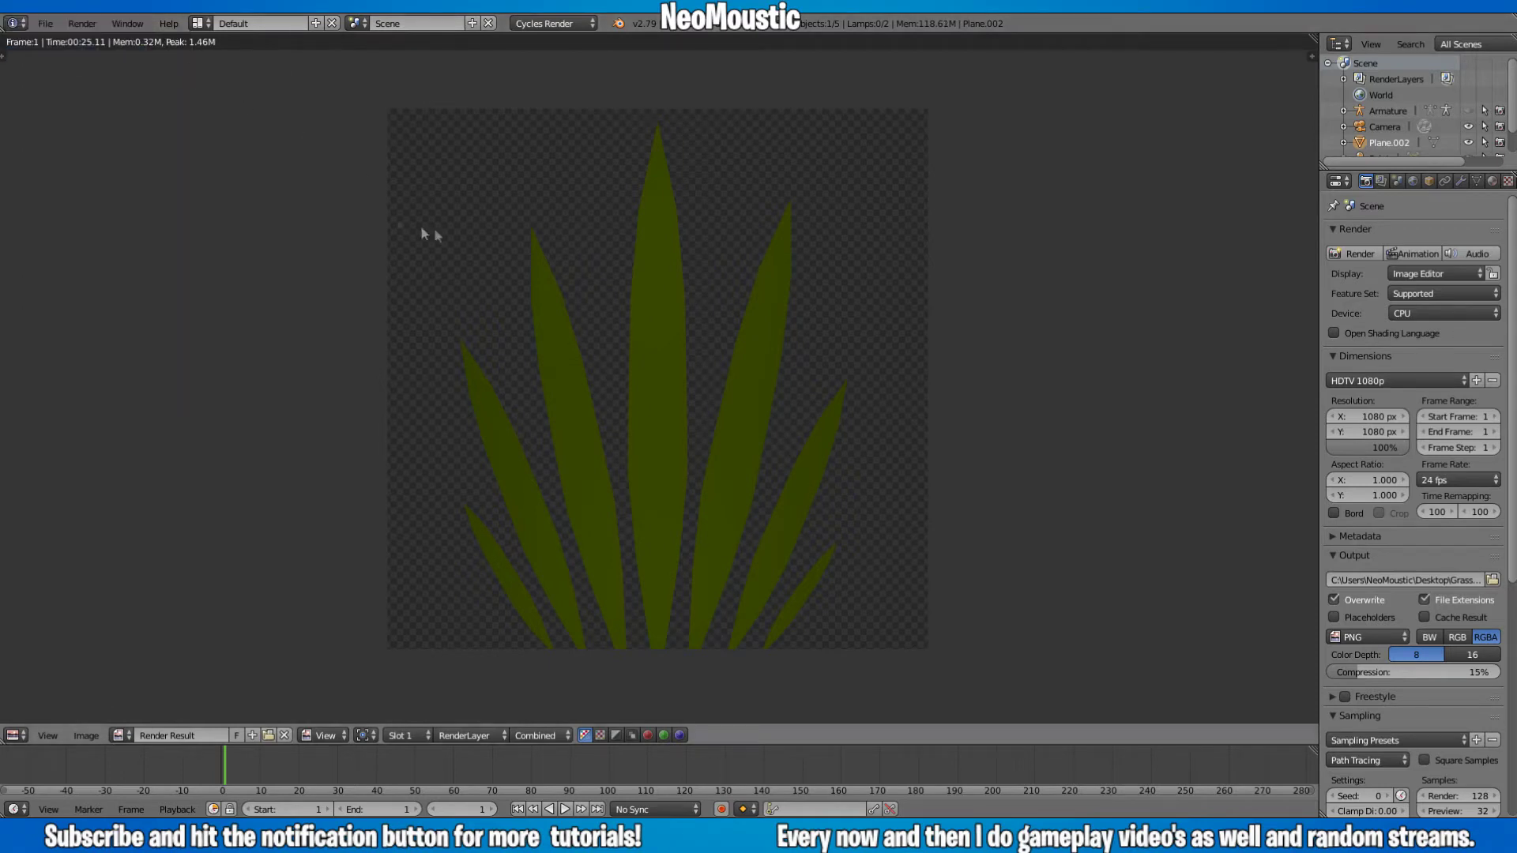
{"action": "left_click", "coordinate": [45, 22]}
{"action": "left_click", "coordinate": [63, 43]}
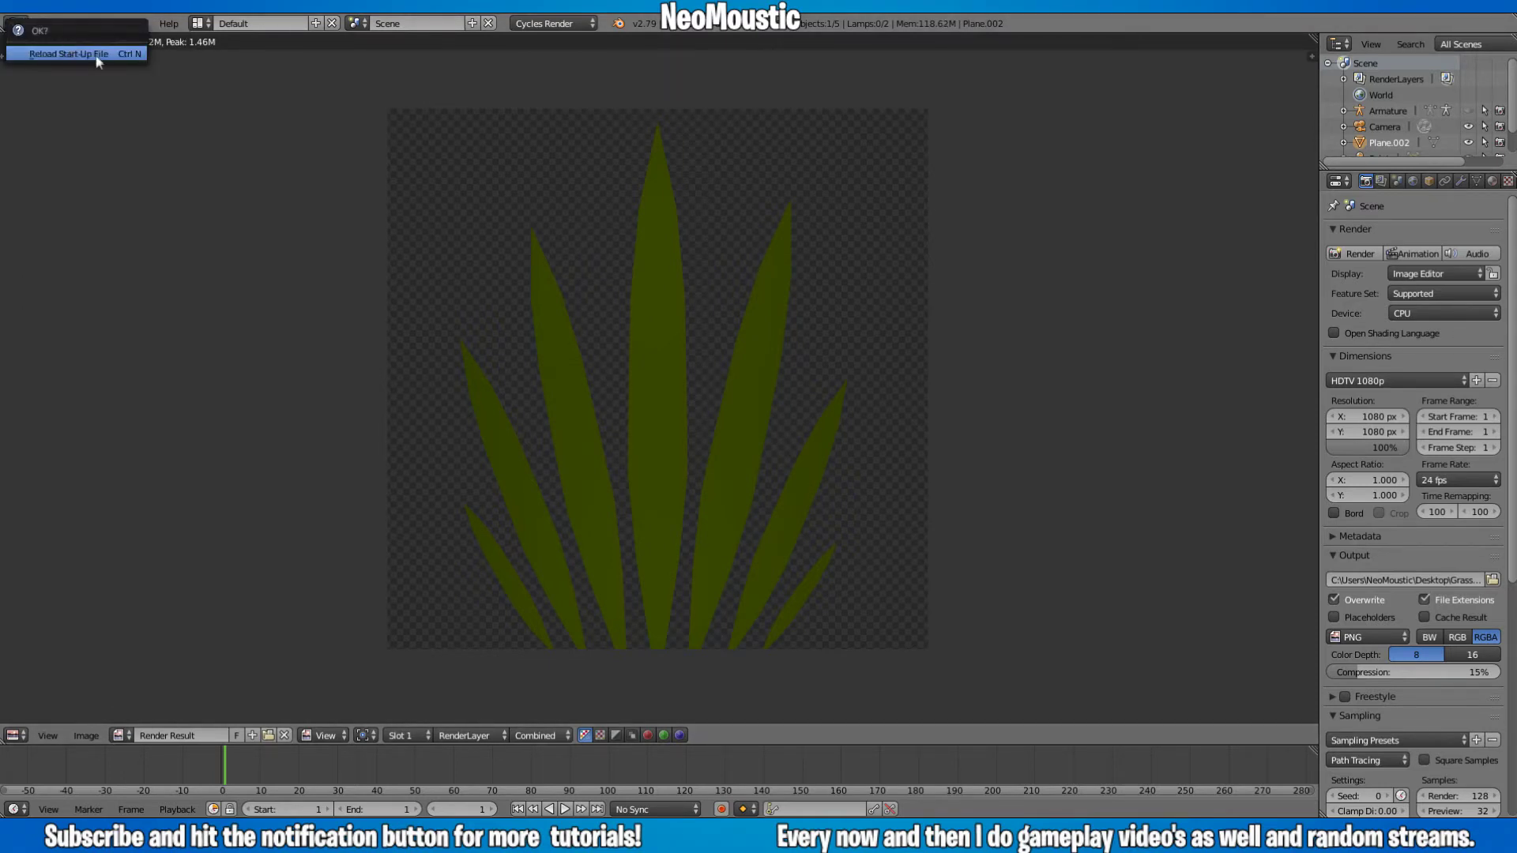
{"action": "key", "text": "Return"}
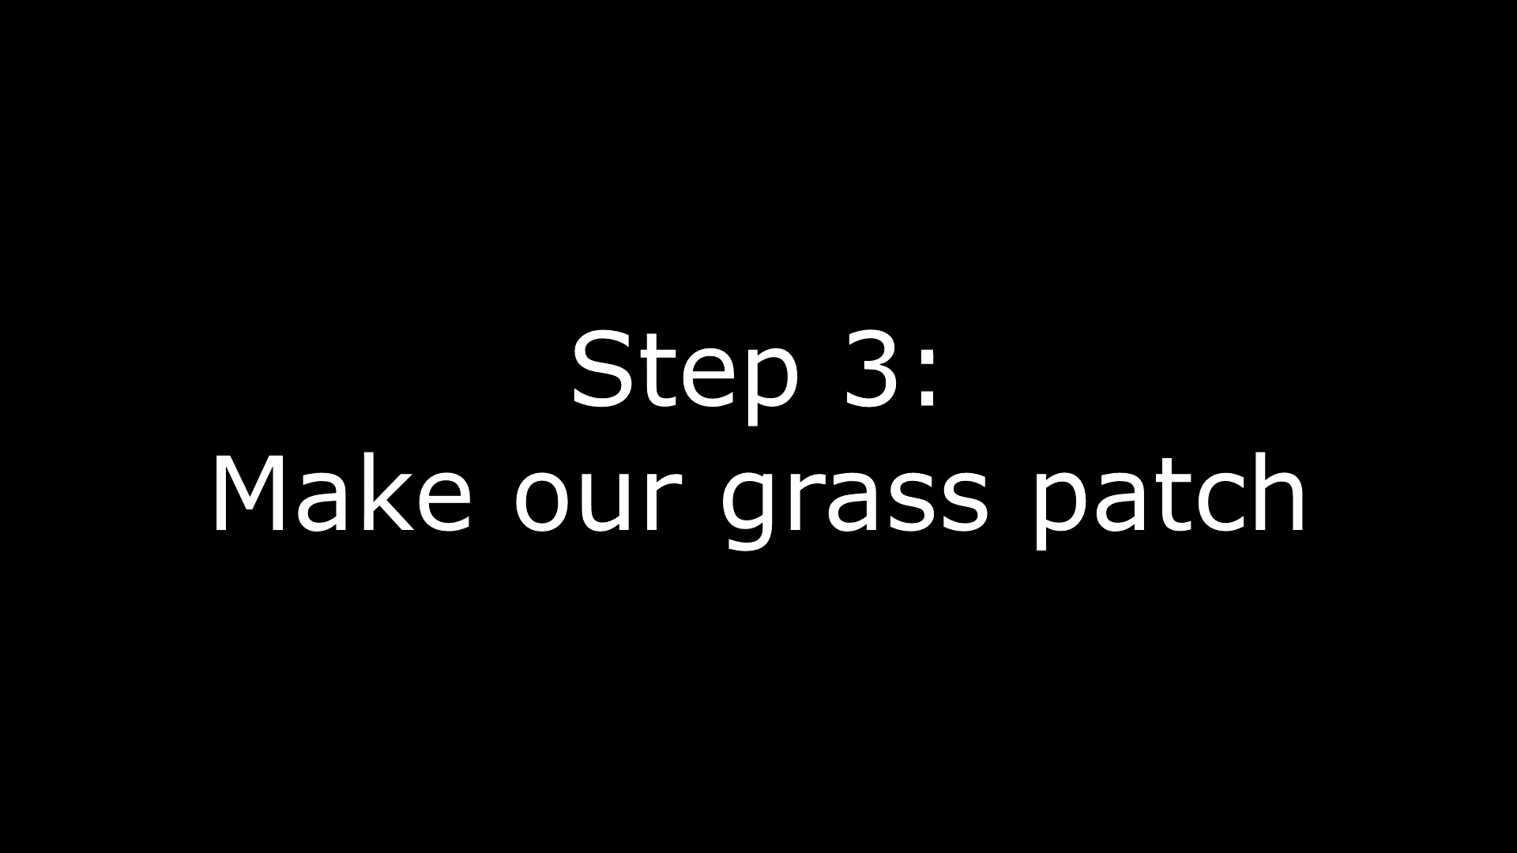
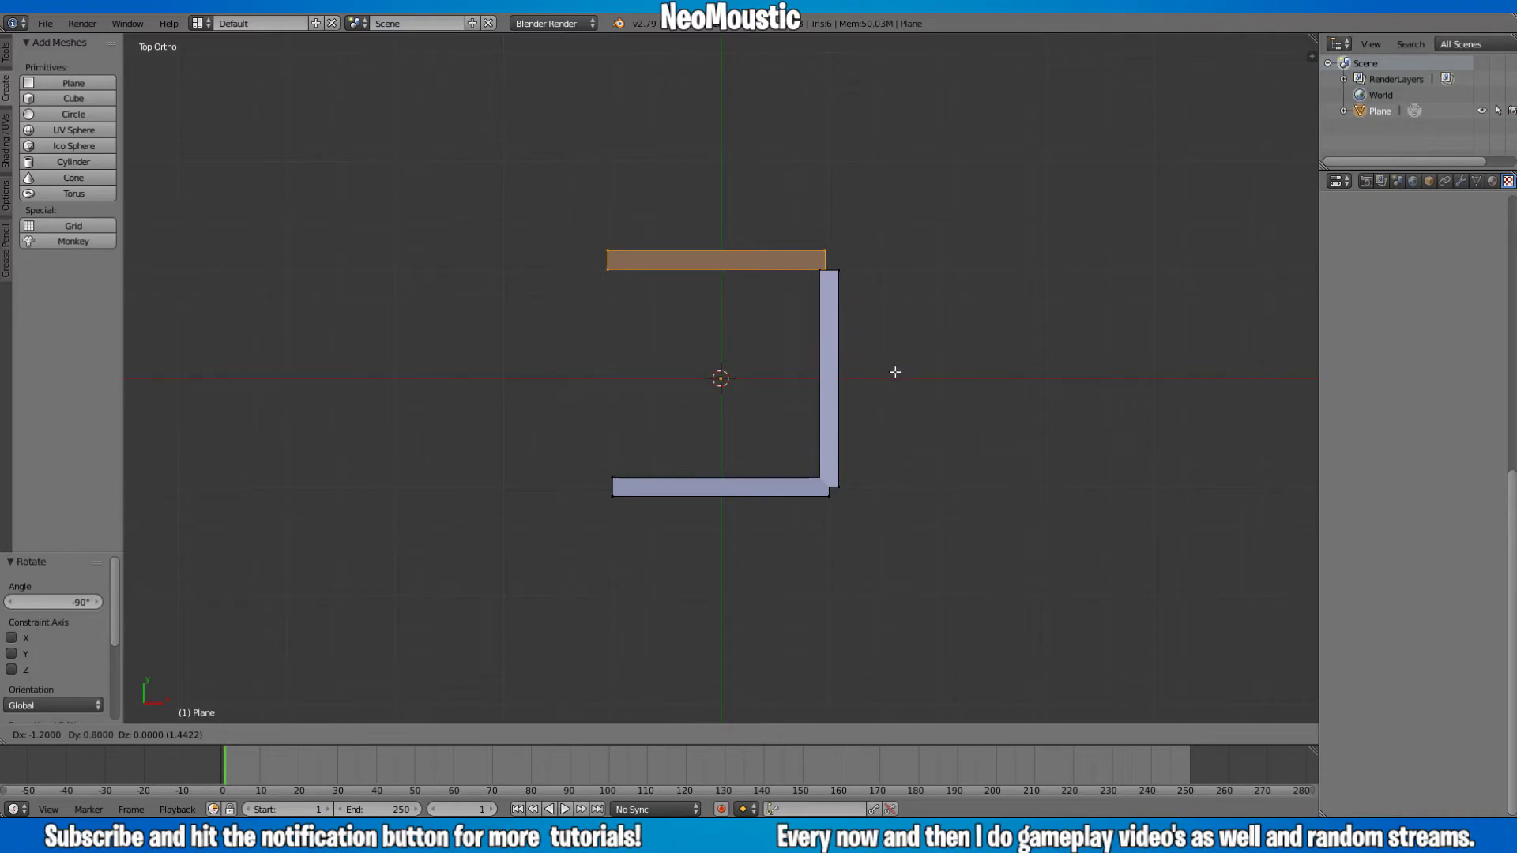
- Place the third slanted plane on the back side and close the square with a copy rotated 90° on the -X side
{"action": "left_click", "coordinate": [894, 376]}
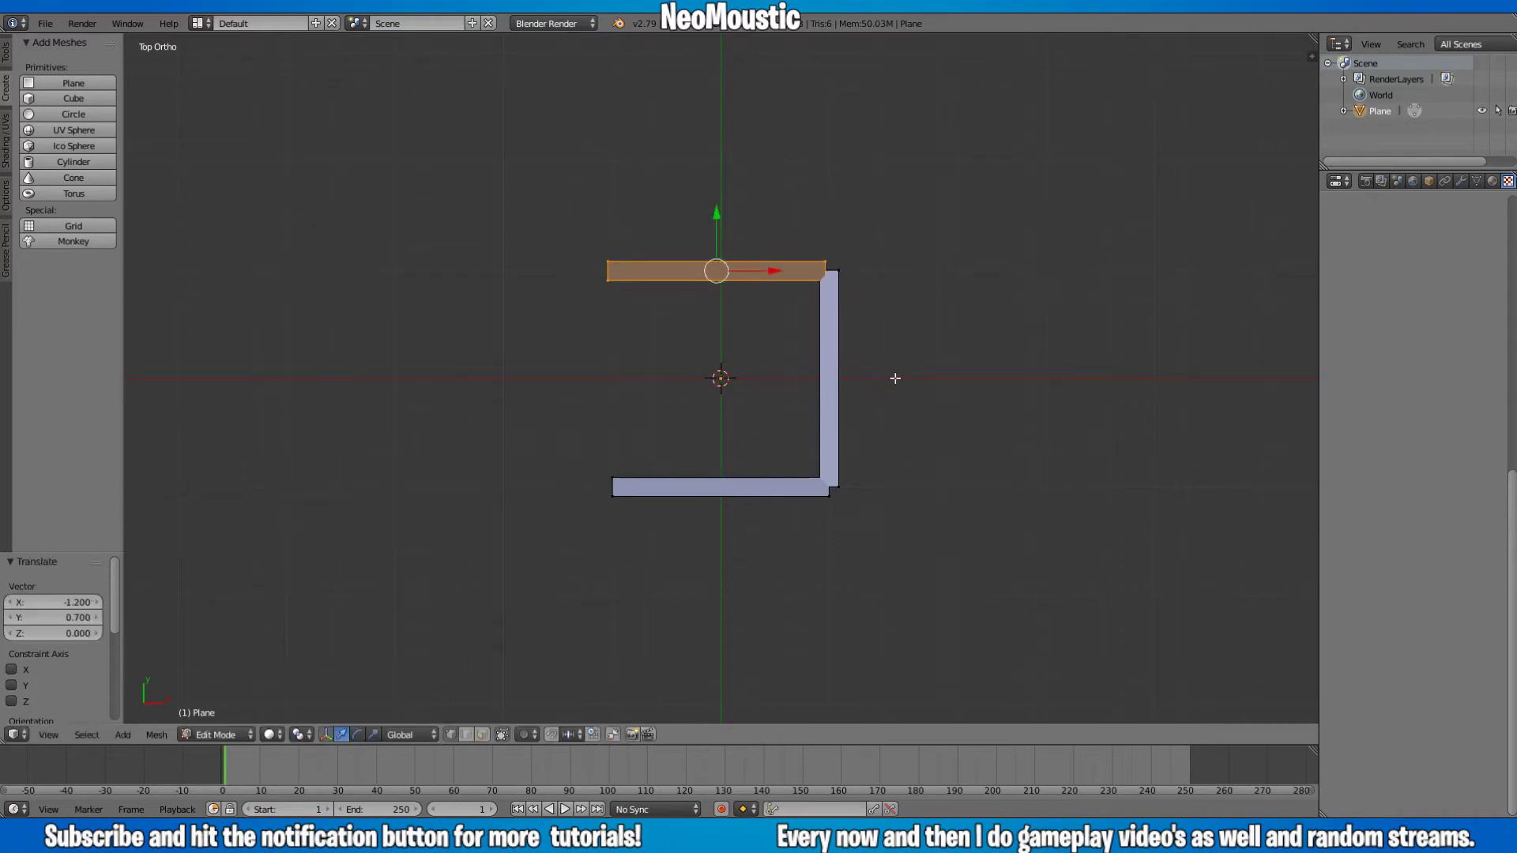
{"action": "key", "text": "shift+d"}
{"action": "right_click", "coordinate": [850, 488]}
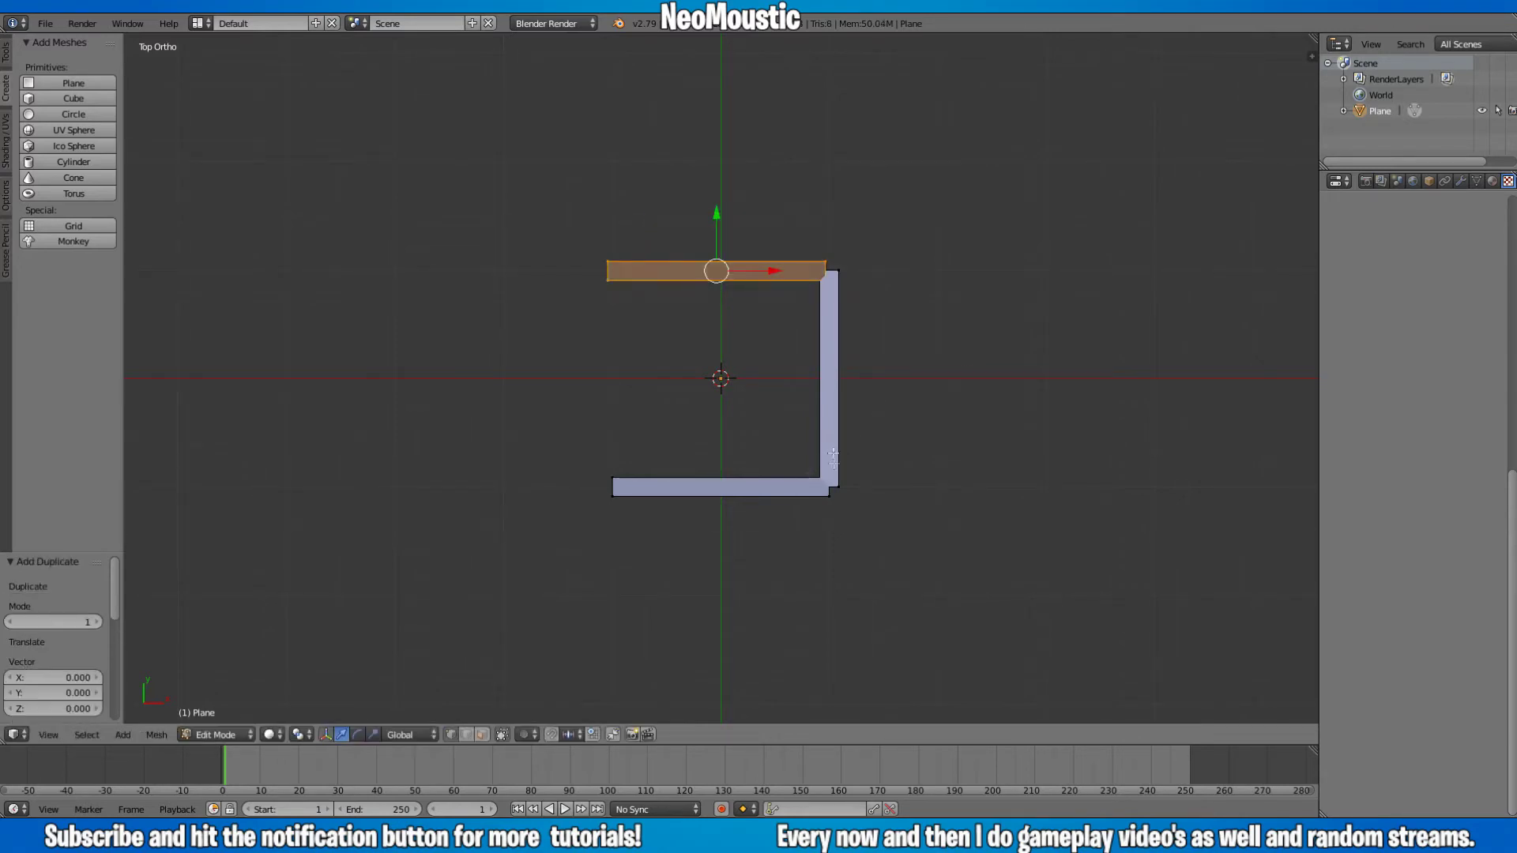
{"action": "key", "text": "r"}
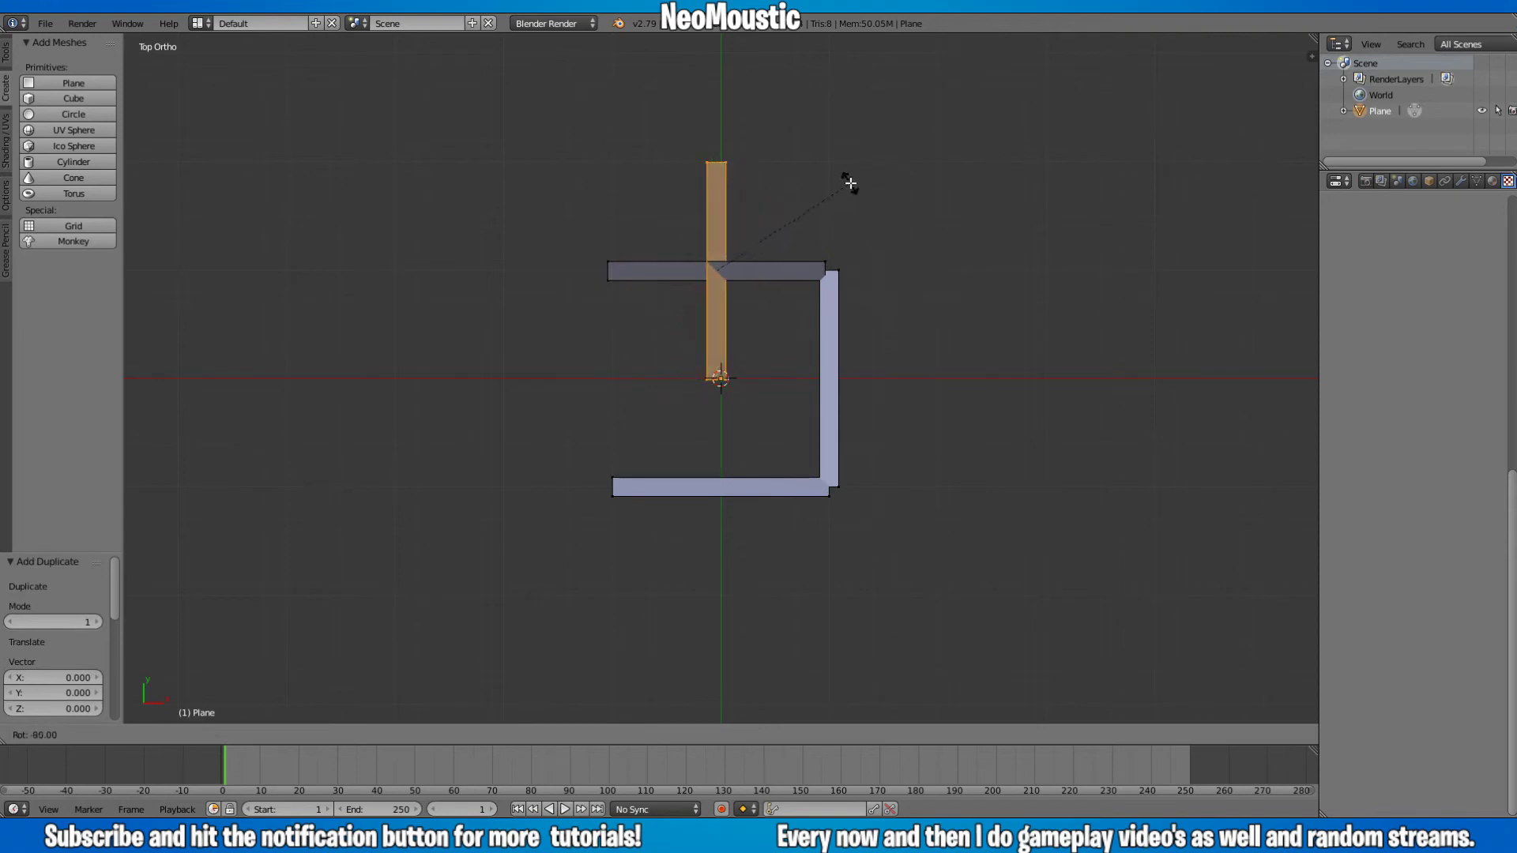
{"action": "left_click", "coordinate": [851, 184]}
{"action": "key", "text": "g"}
{"action": "left_click", "coordinate": [784, 411]}
{"action": "middle_click_drag", "start_coordinate": [781, 414], "coordinate": [526, 425]}
{"action": "middle_click_drag", "start_coordinate": [711, 376], "coordinate": [519, 433]}
{"action": "middle_click_drag", "start_coordinate": [763, 435], "coordinate": [1044, 448]}
{"action": "middle_click_drag", "start_coordinate": [853, 433], "coordinate": [1031, 445]}
{"action": "key", "text": "KP_7"}
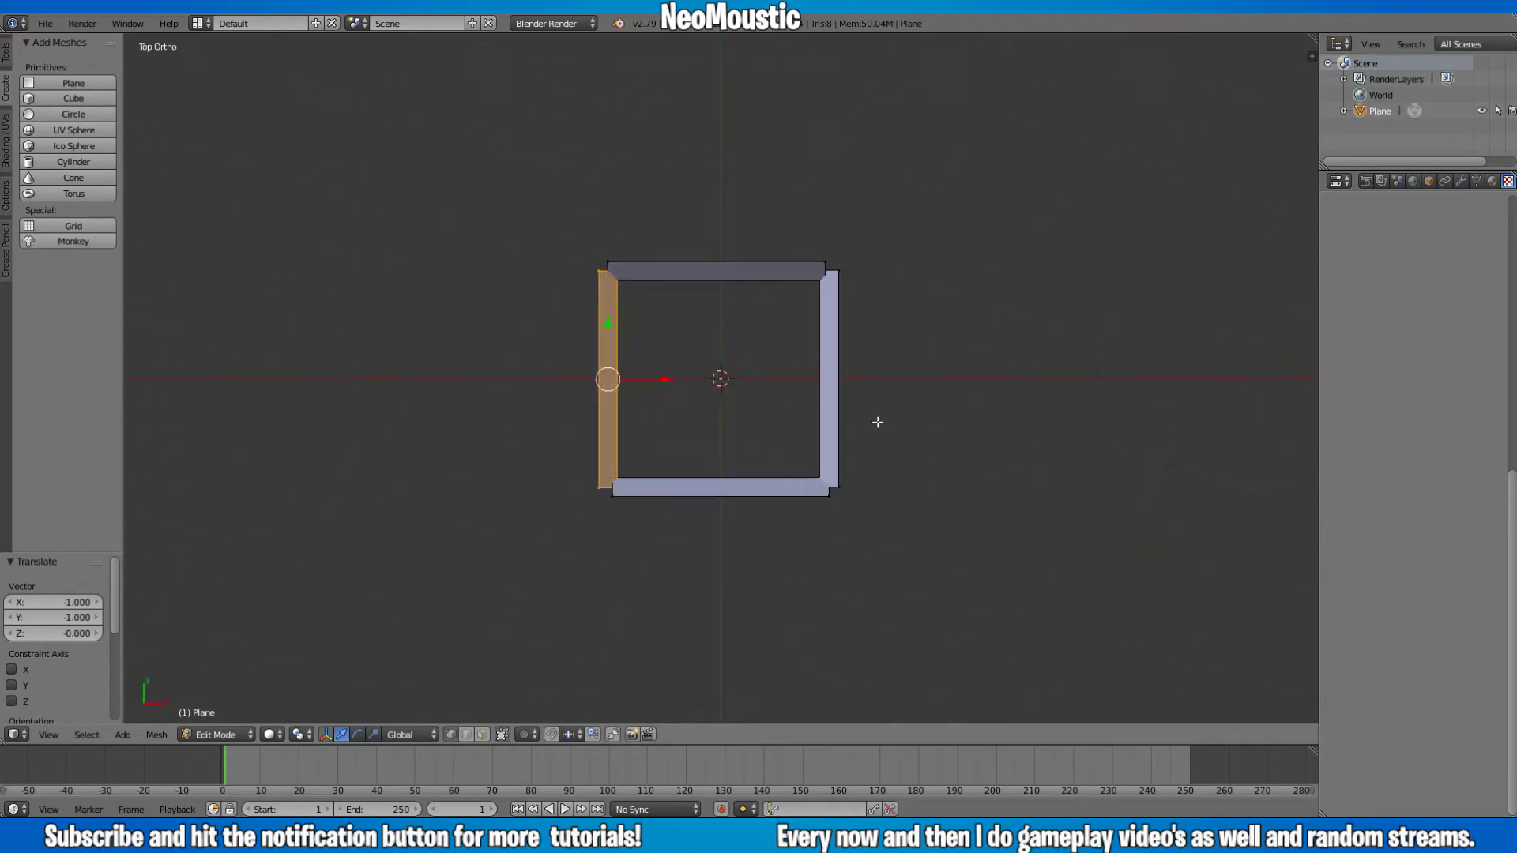
- Move the -X side plane 0.1 along X and the back plane -0.1 along Y
{"action": "left_click_drag", "start_coordinate": [663, 381], "coordinate": [673, 381]}
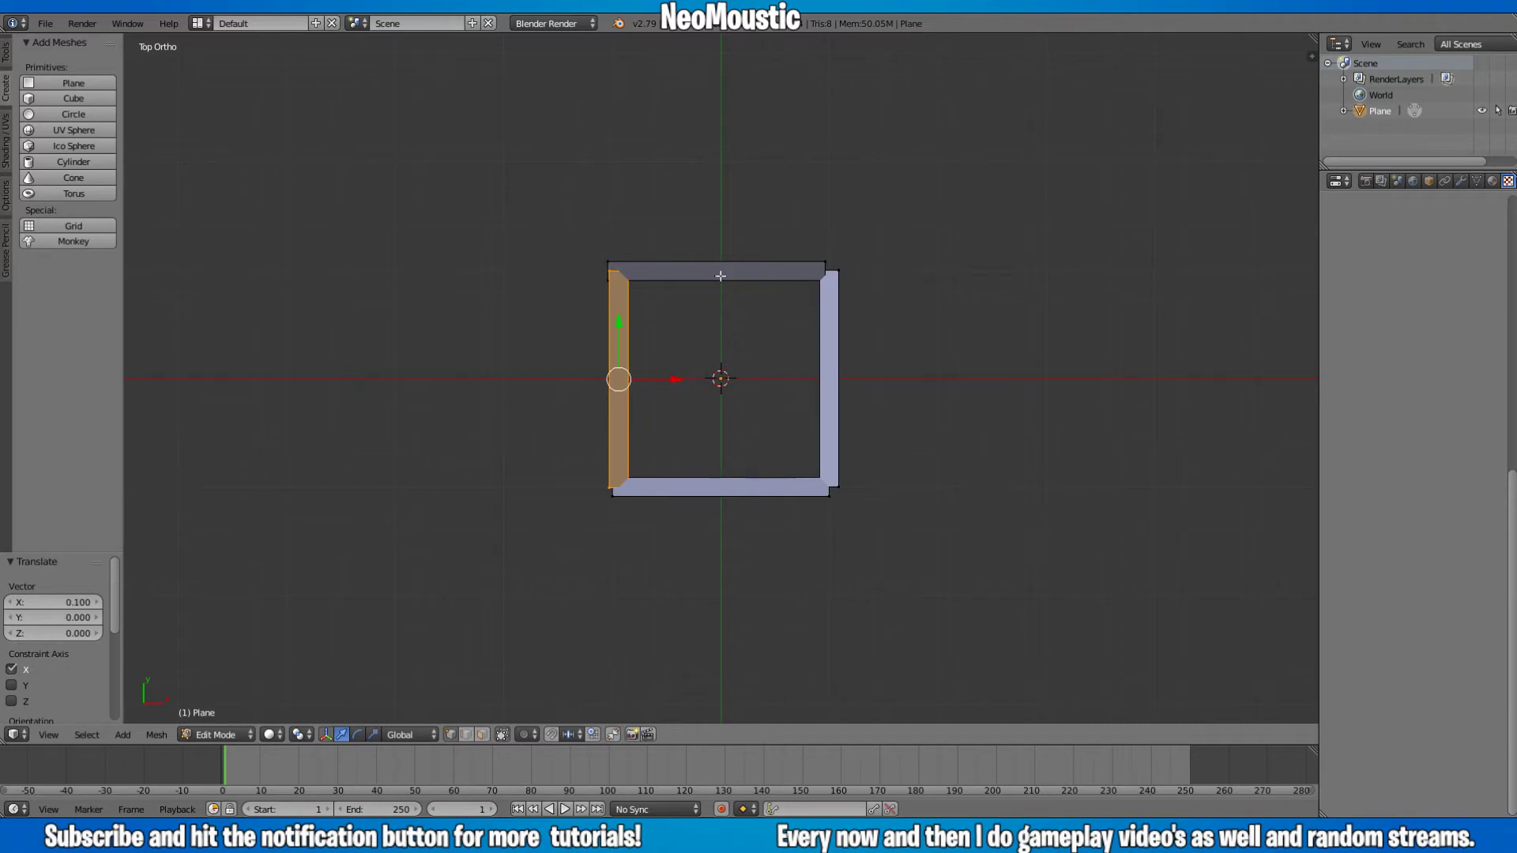
{"action": "right_click", "coordinate": [815, 266]}
{"action": "key", "text": "l"}
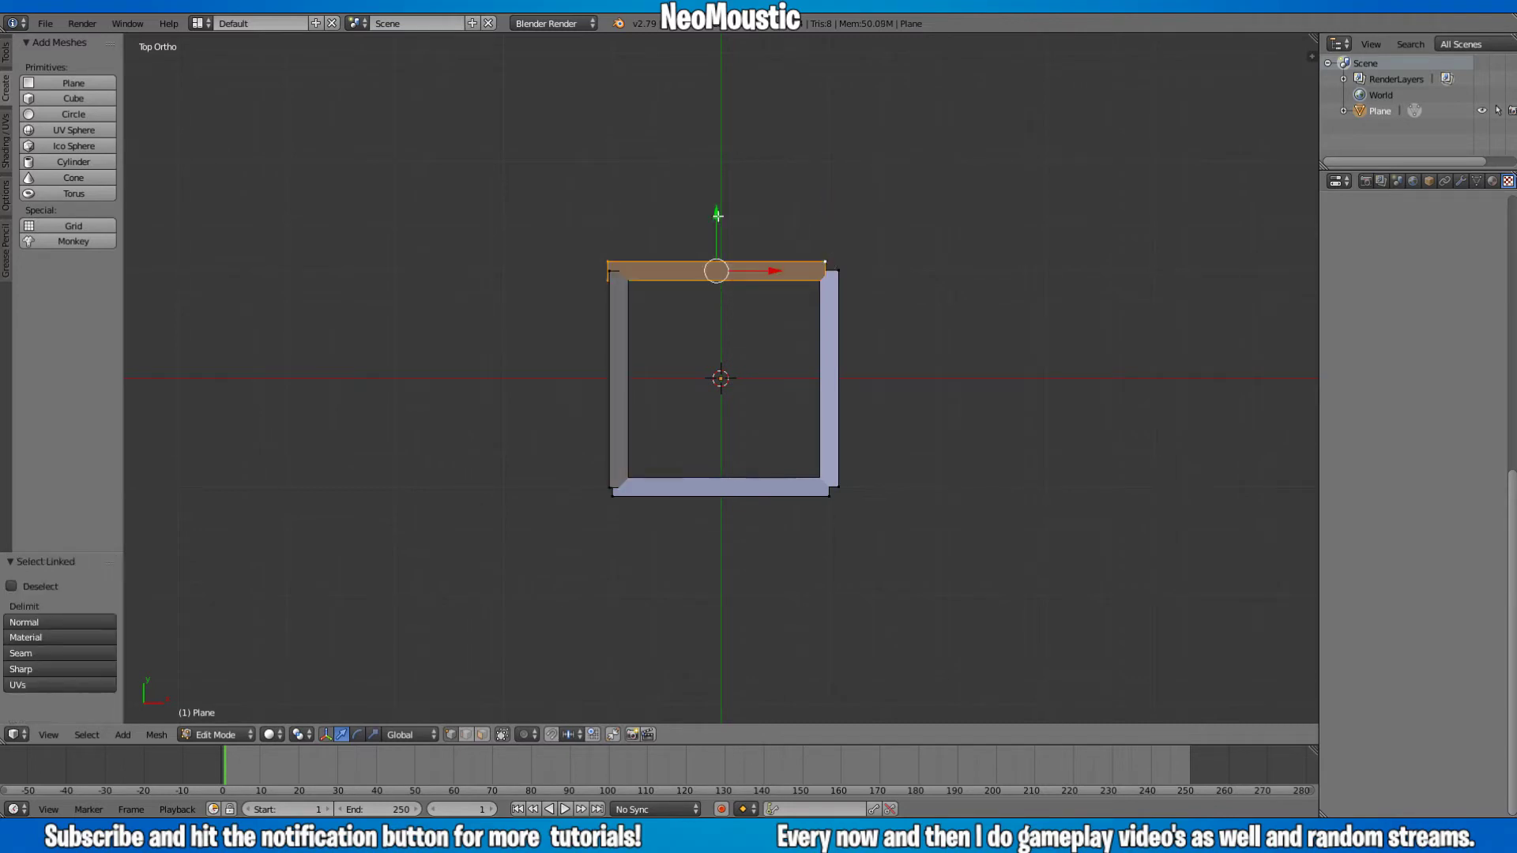
{"action": "left_click_drag", "start_coordinate": [716, 215], "coordinate": [716, 225]}
- Move the +X side plane -0.1 along X and the front plane 0.1 along Y
{"action": "right_click", "coordinate": [838, 487]}
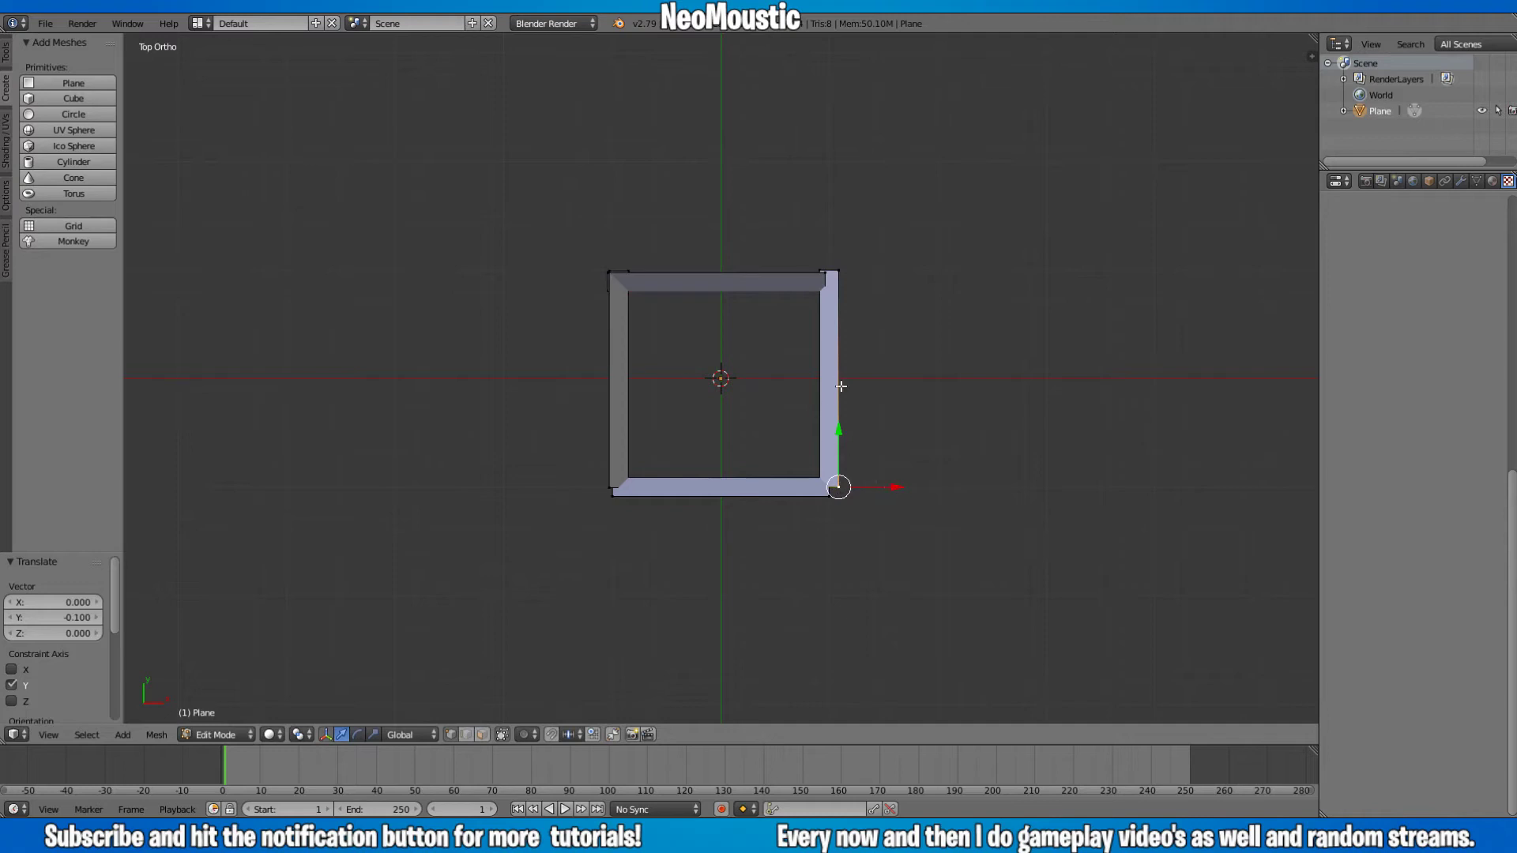
{"action": "right_click", "coordinate": [838, 272]}
{"action": "key", "text": "l"}
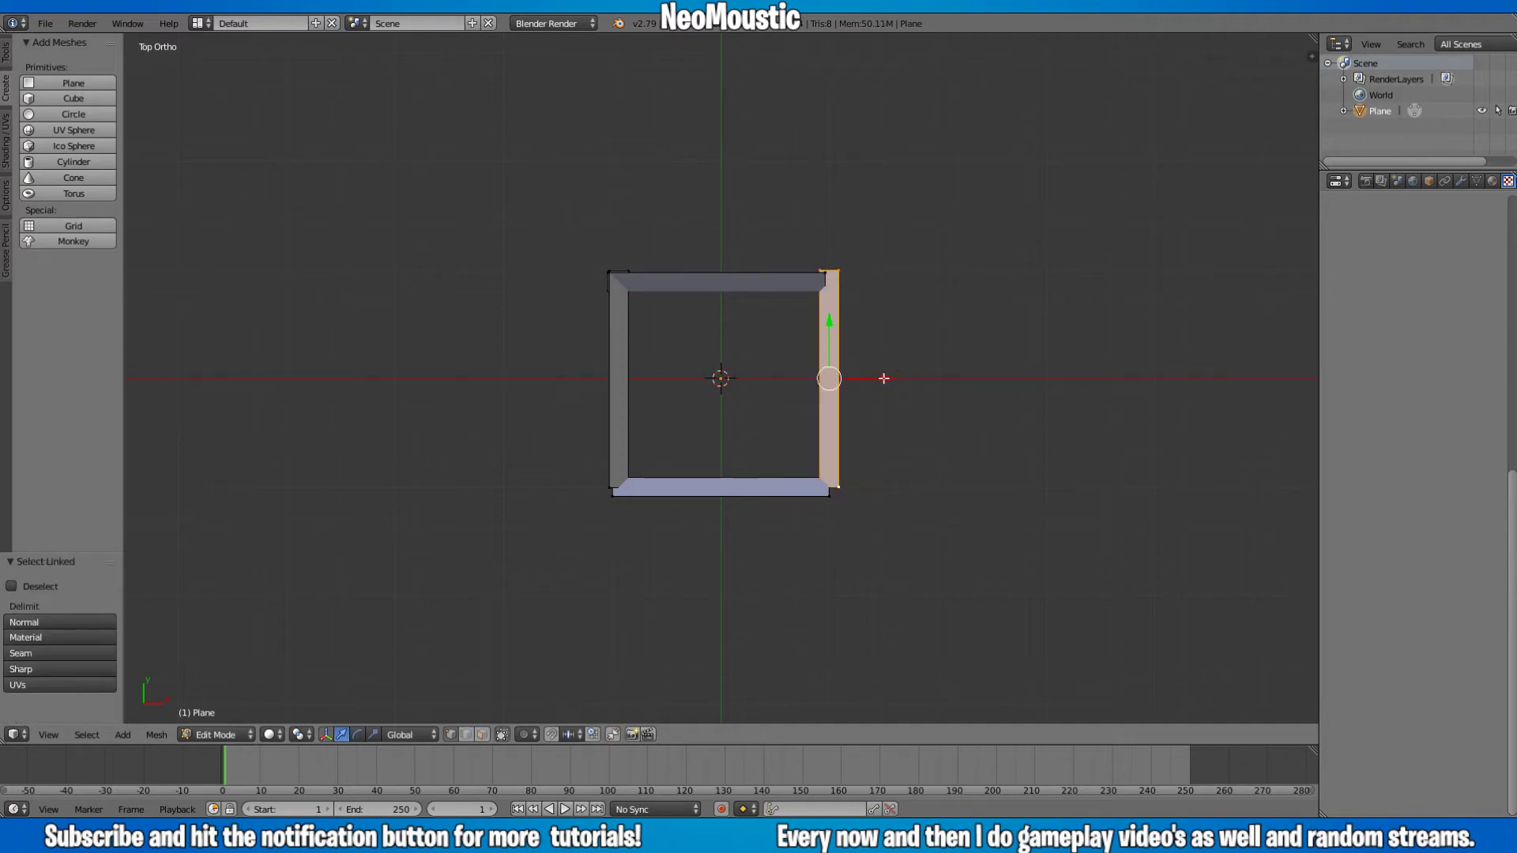
{"action": "left_click_drag", "start_coordinate": [884, 378], "coordinate": [873, 380]}
{"action": "right_click", "coordinate": [824, 498]}
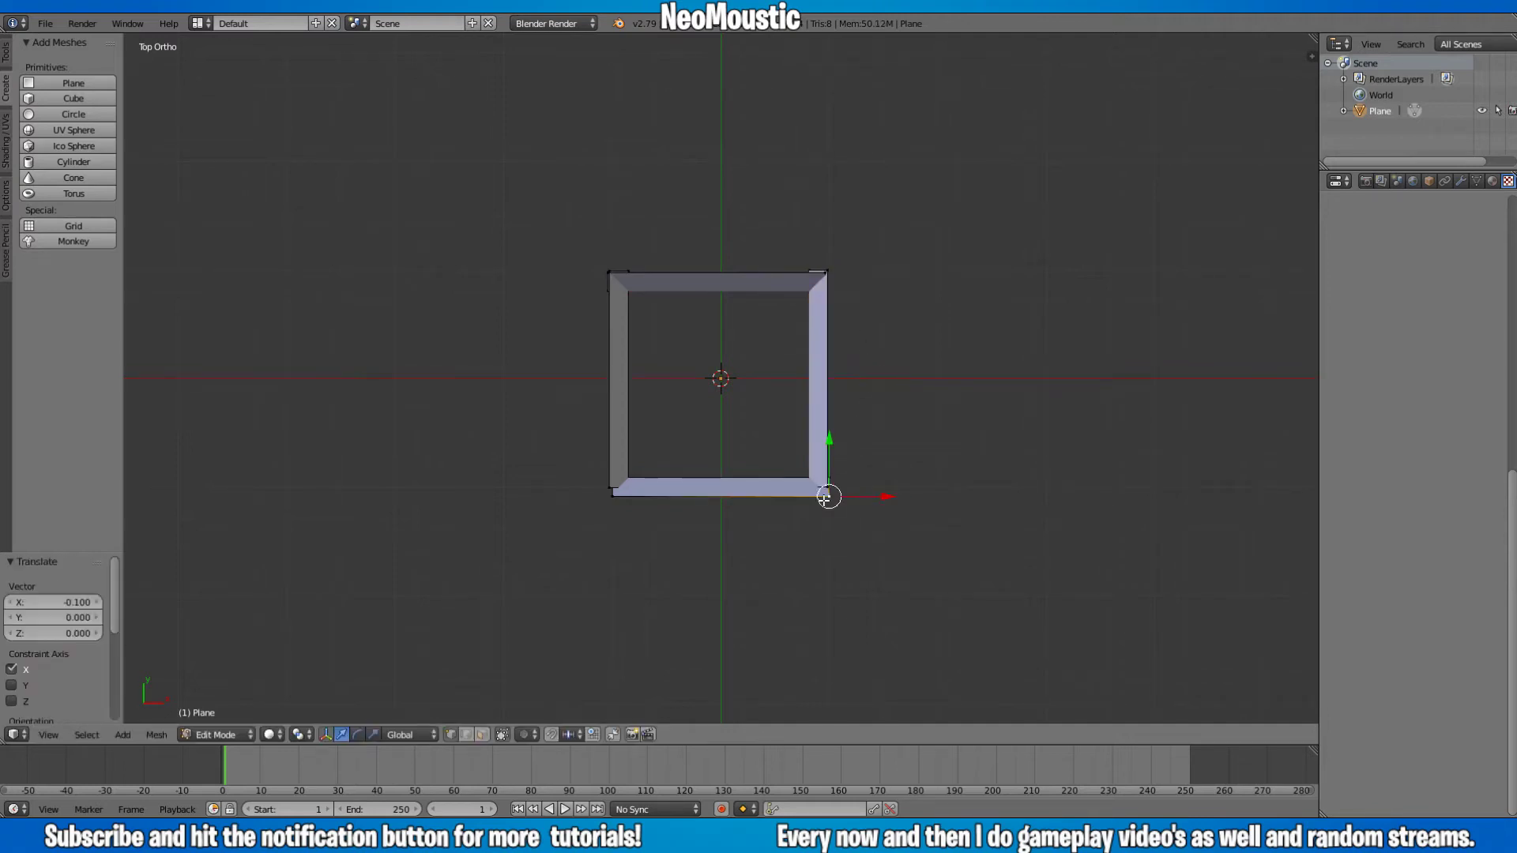
{"action": "key", "text": "l"}
{"action": "left_click_drag", "start_coordinate": [722, 431], "coordinate": [720, 420], "text": "ctrl"}
- Check the four-plane box from several angles in Material and Rendered shading, and return to Solid shading
{"action": "middle_click_drag", "start_coordinate": [790, 507], "coordinate": [693, 395]}
{"action": "middle_click_drag", "start_coordinate": [796, 382], "coordinate": [759, 382]}
{"action": "left_click", "coordinate": [272, 734]}
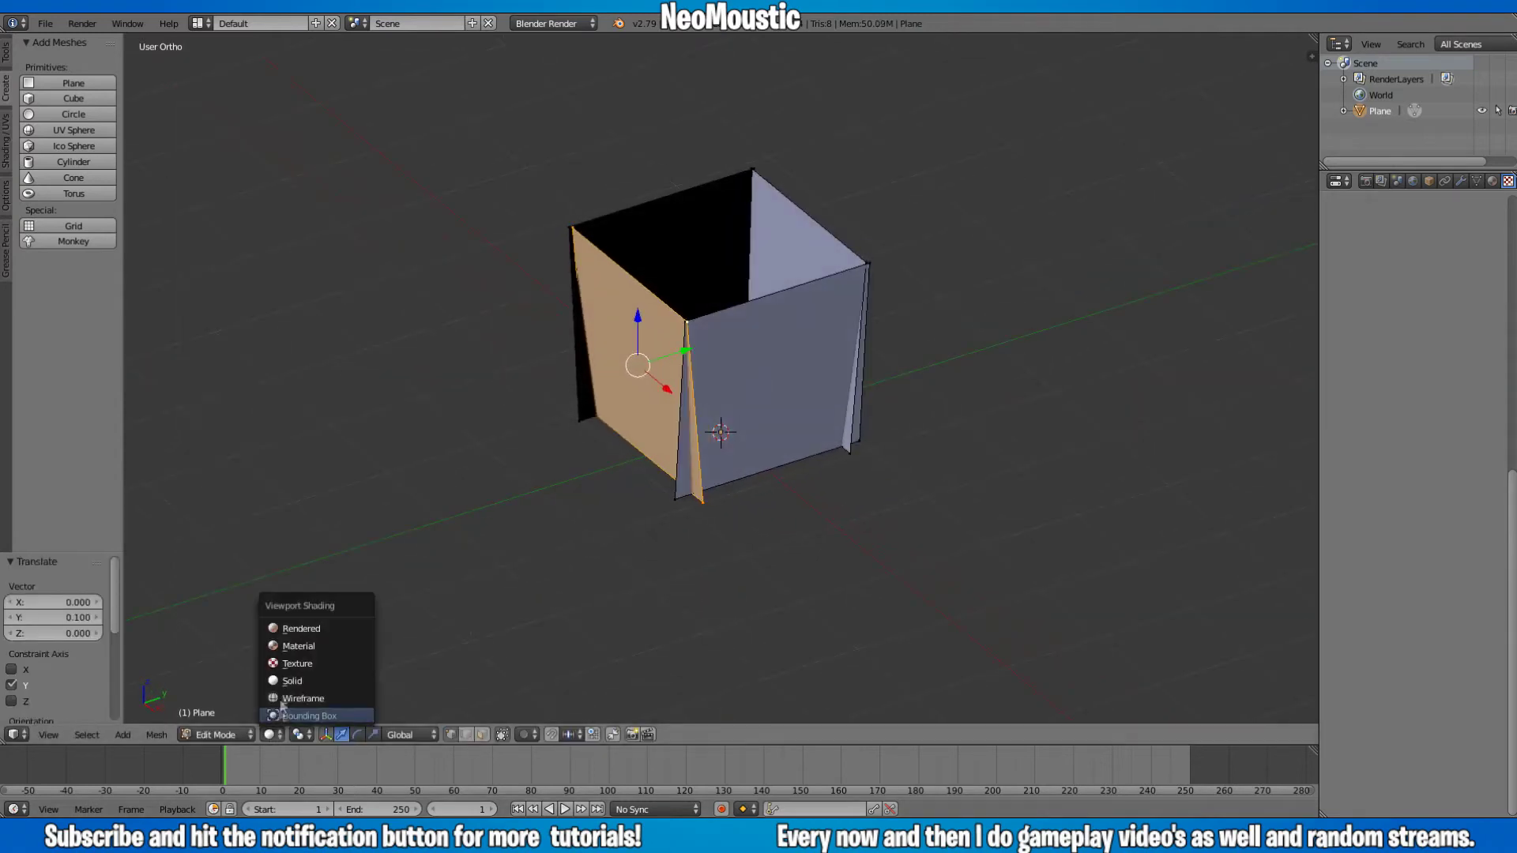
{"action": "left_click", "coordinate": [299, 646]}
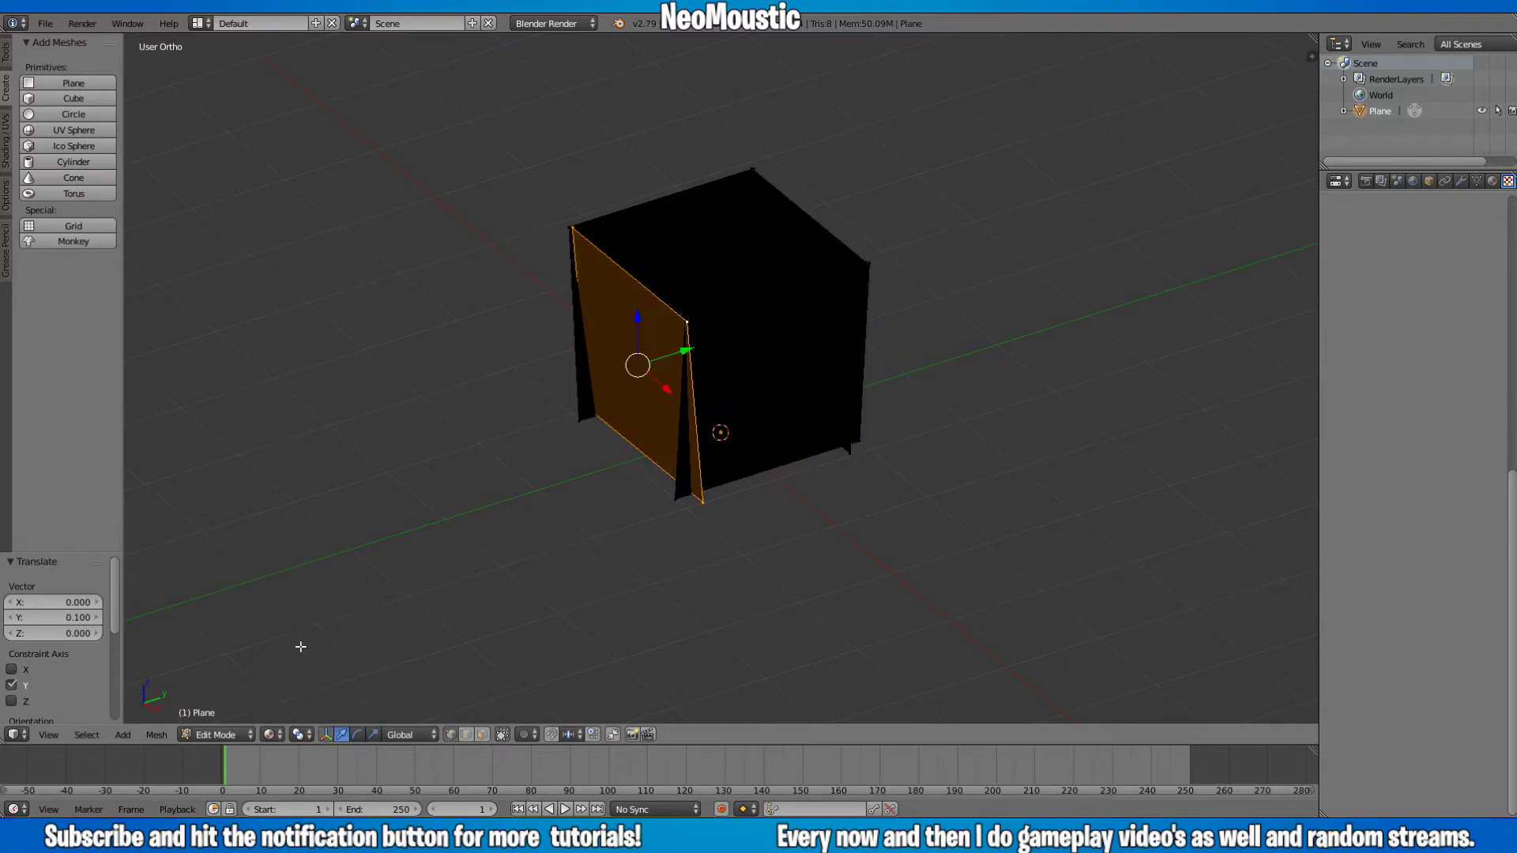
{"action": "left_click", "coordinate": [271, 736]}
{"action": "left_click", "coordinate": [301, 631]}
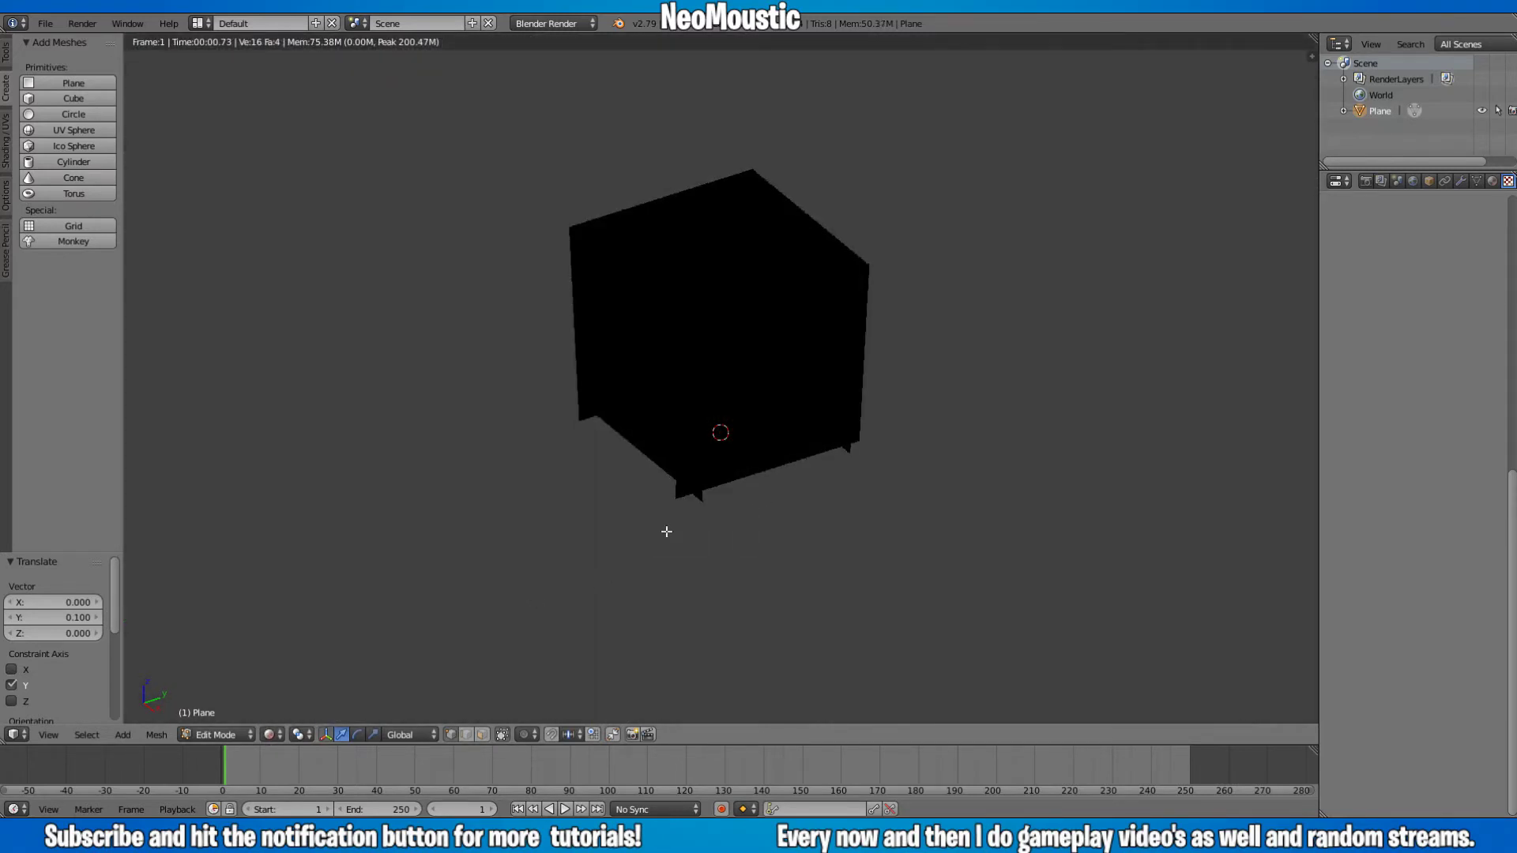
{"action": "left_click", "coordinate": [272, 743]}
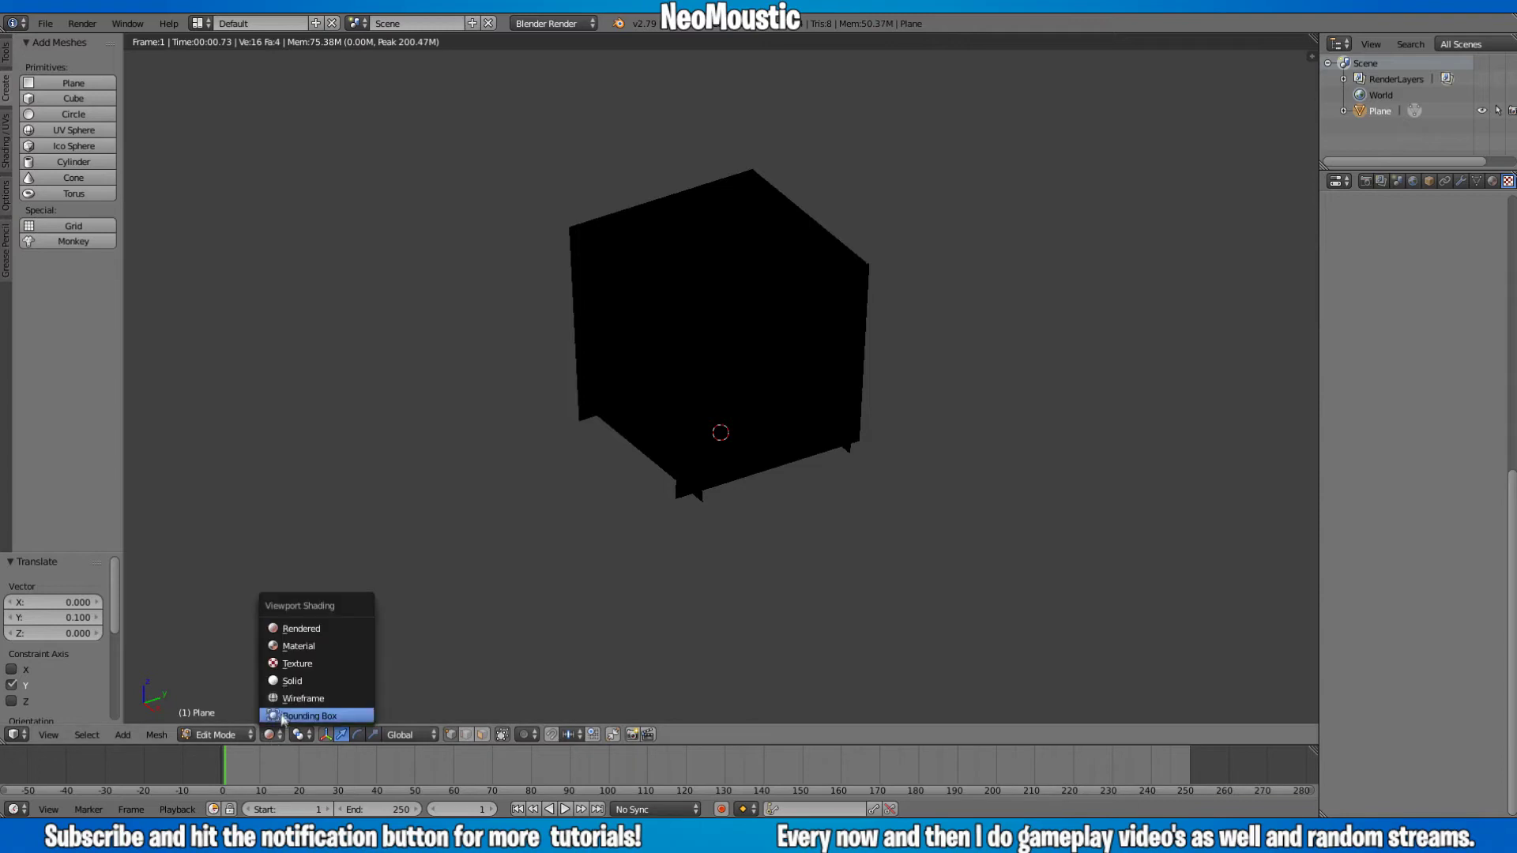
{"action": "left_click", "coordinate": [294, 678]}
{"action": "middle_click_drag", "start_coordinate": [817, 388], "coordinate": [741, 380]}
{"action": "middle_click_drag", "start_coordinate": [634, 354], "coordinate": [708, 399]}
- Duplicate the front plane 0.5 along Y into the square and show it in a front wireframe view
{"action": "key", "text": "KP_7"}
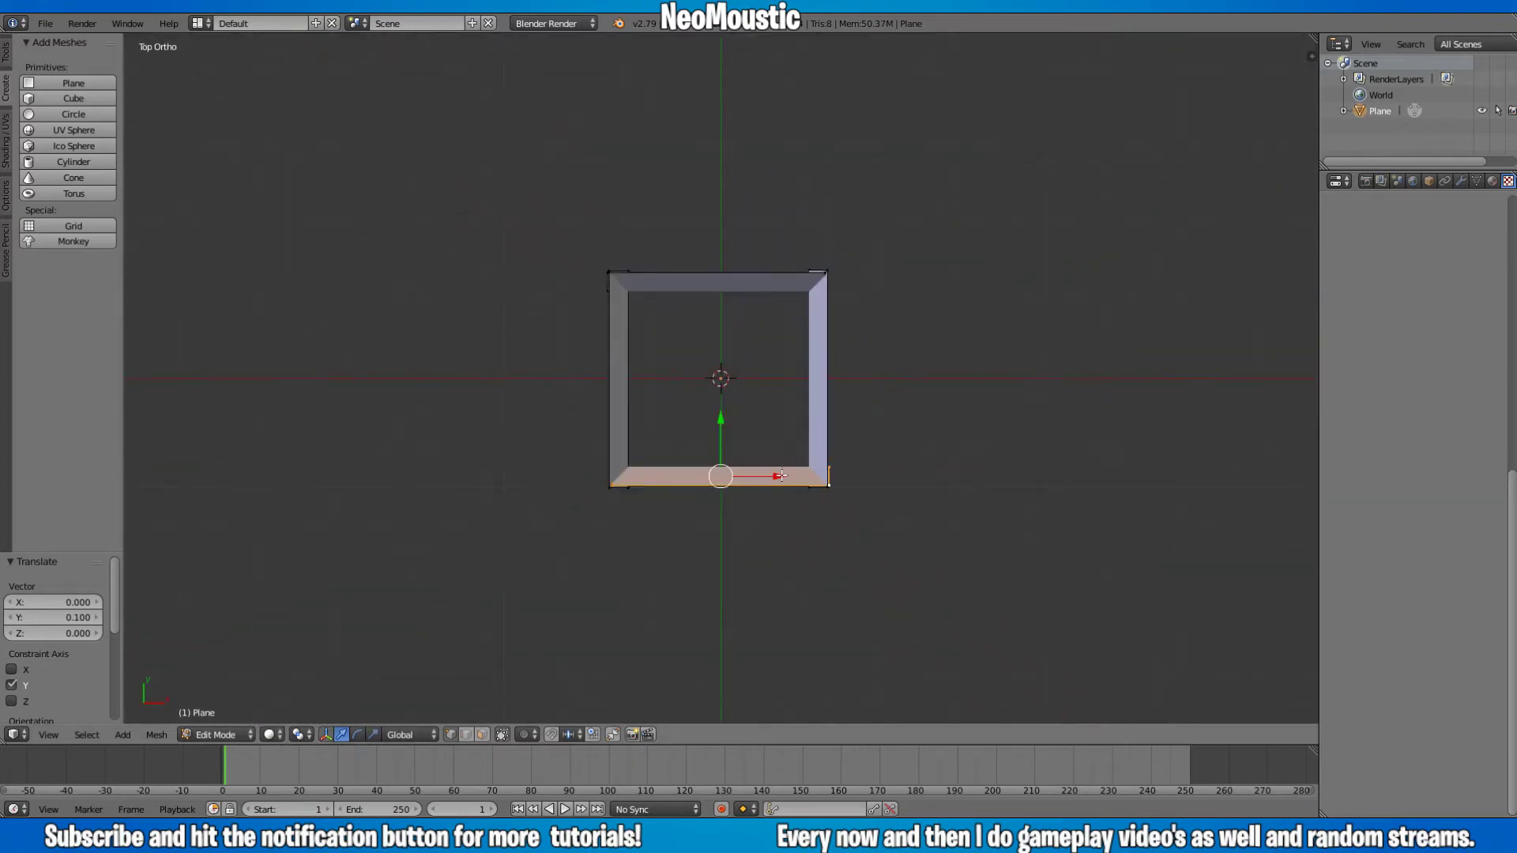
{"action": "key", "text": "e"}
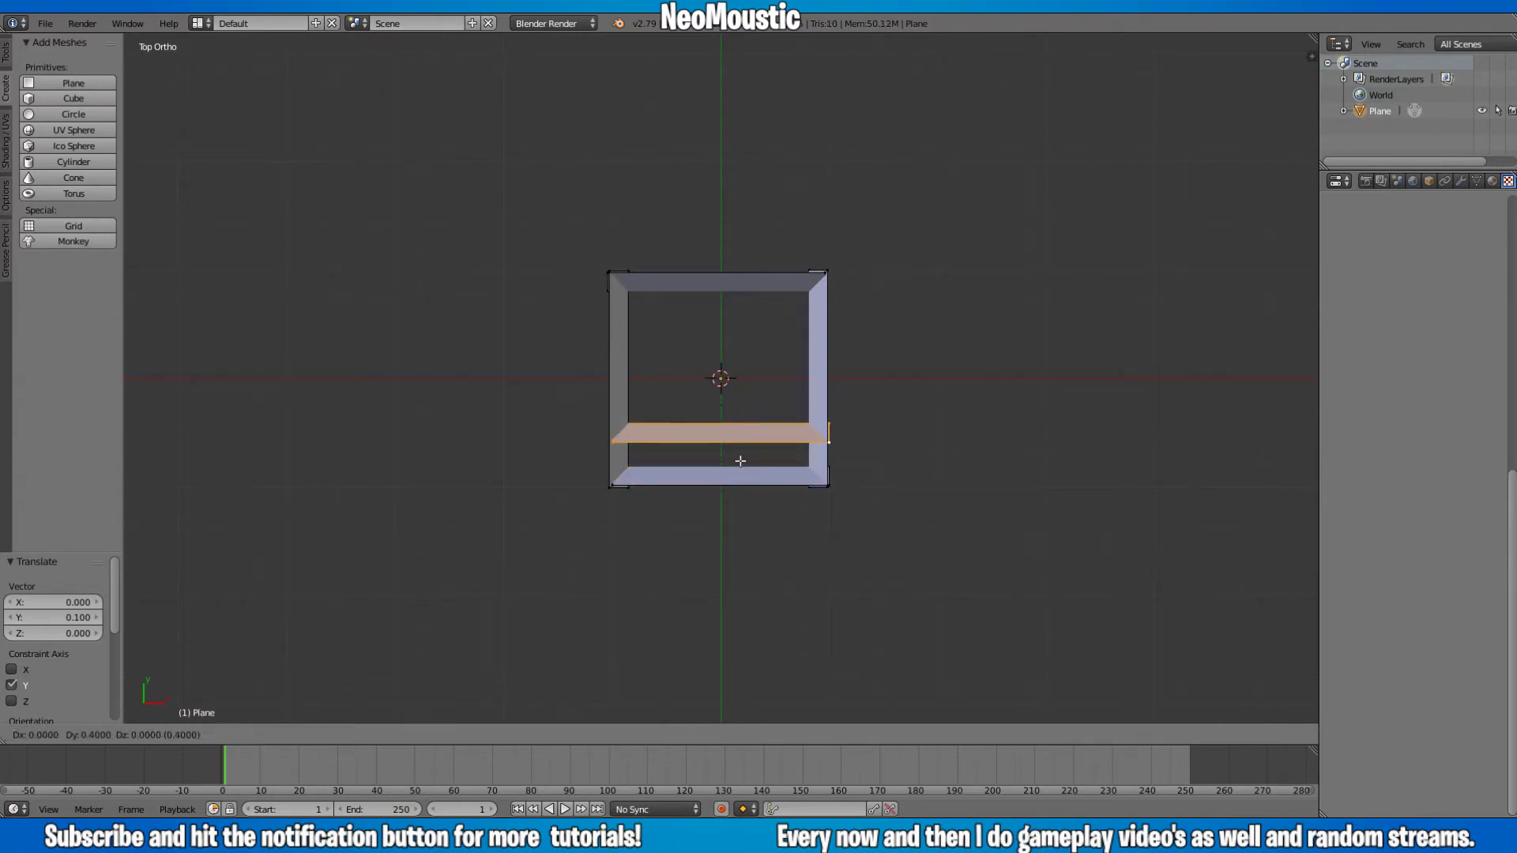
{"action": "left_click", "coordinate": [741, 458]}
{"action": "key", "text": "KP_1"}
{"action": "key", "text": "z"}
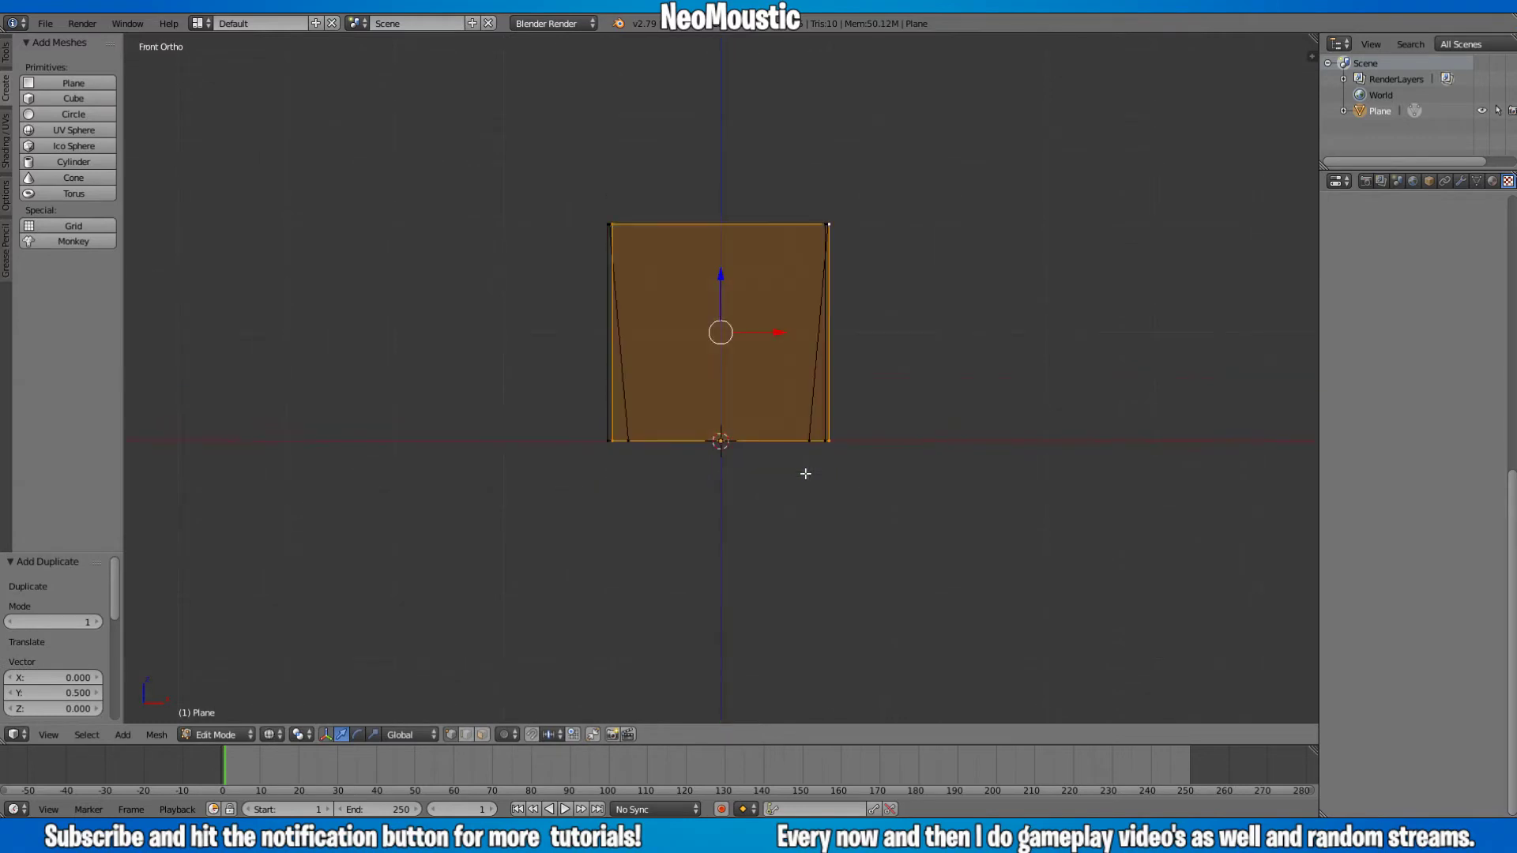
- Scale the inner duplicate plane down, lower it 0.3 along Z, and raise its top edge 0.4
{"action": "key", "text": "s"}
{"action": "left_click", "coordinate": [904, 428]}
{"action": "left_click_drag", "start_coordinate": [721, 278], "coordinate": [720, 308]}
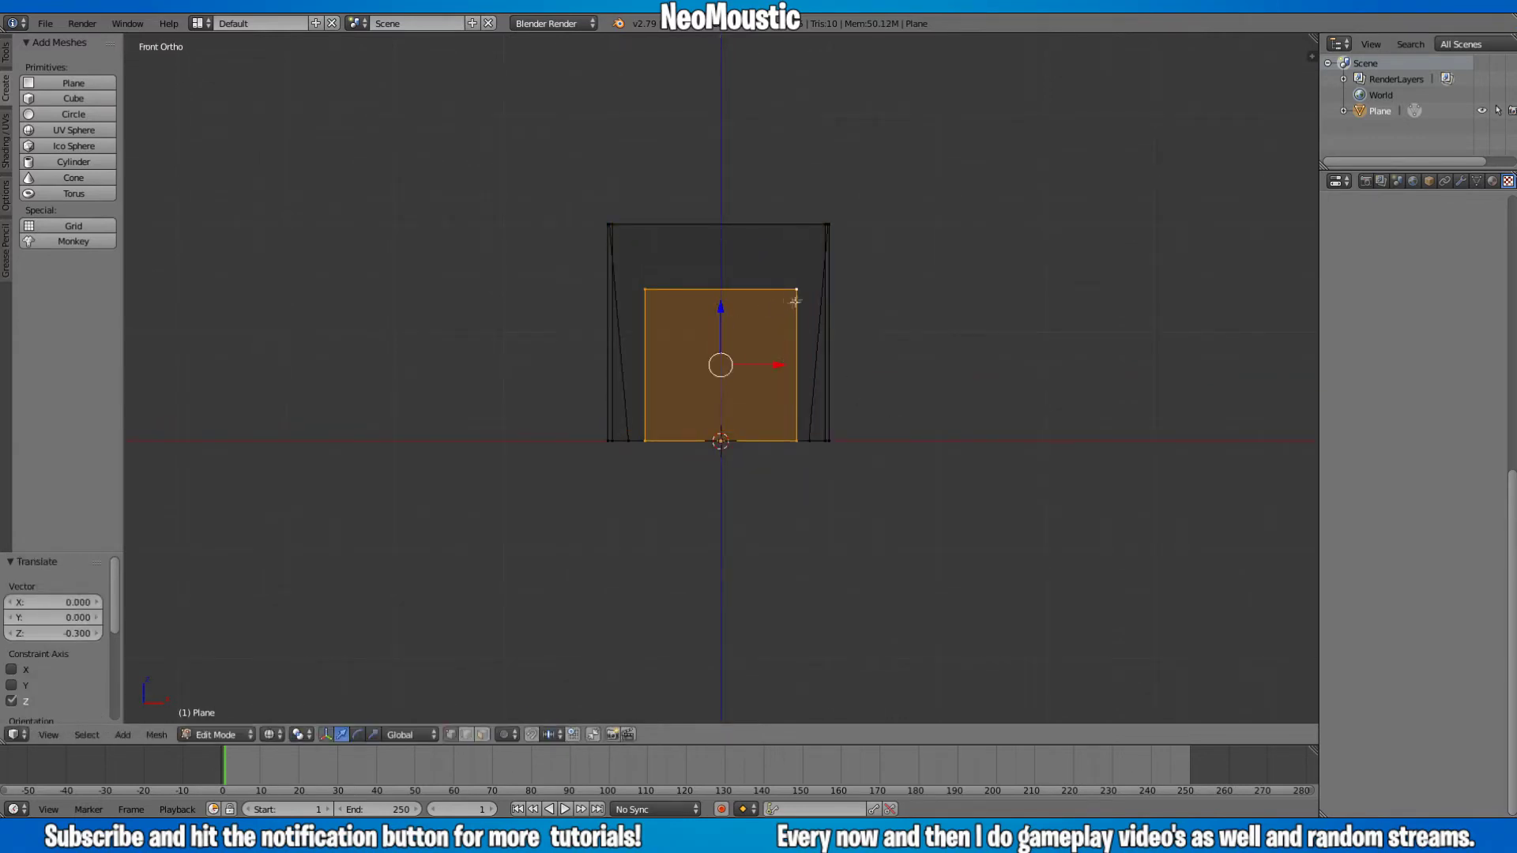
{"action": "right_click", "coordinate": [795, 301]}
{"action": "key", "text": "b"}
{"action": "left_click_drag", "start_coordinate": [804, 277], "coordinate": [640, 302]}
{"action": "left_click_drag", "start_coordinate": [722, 237], "coordinate": [721, 196]}
- In top view, duplicate the inner plane, rotate the copy -90°, and place it along the square's +X side
{"action": "middle_click_drag", "start_coordinate": [919, 324], "coordinate": [757, 399]}
{"action": "key", "text": "KP_7"}
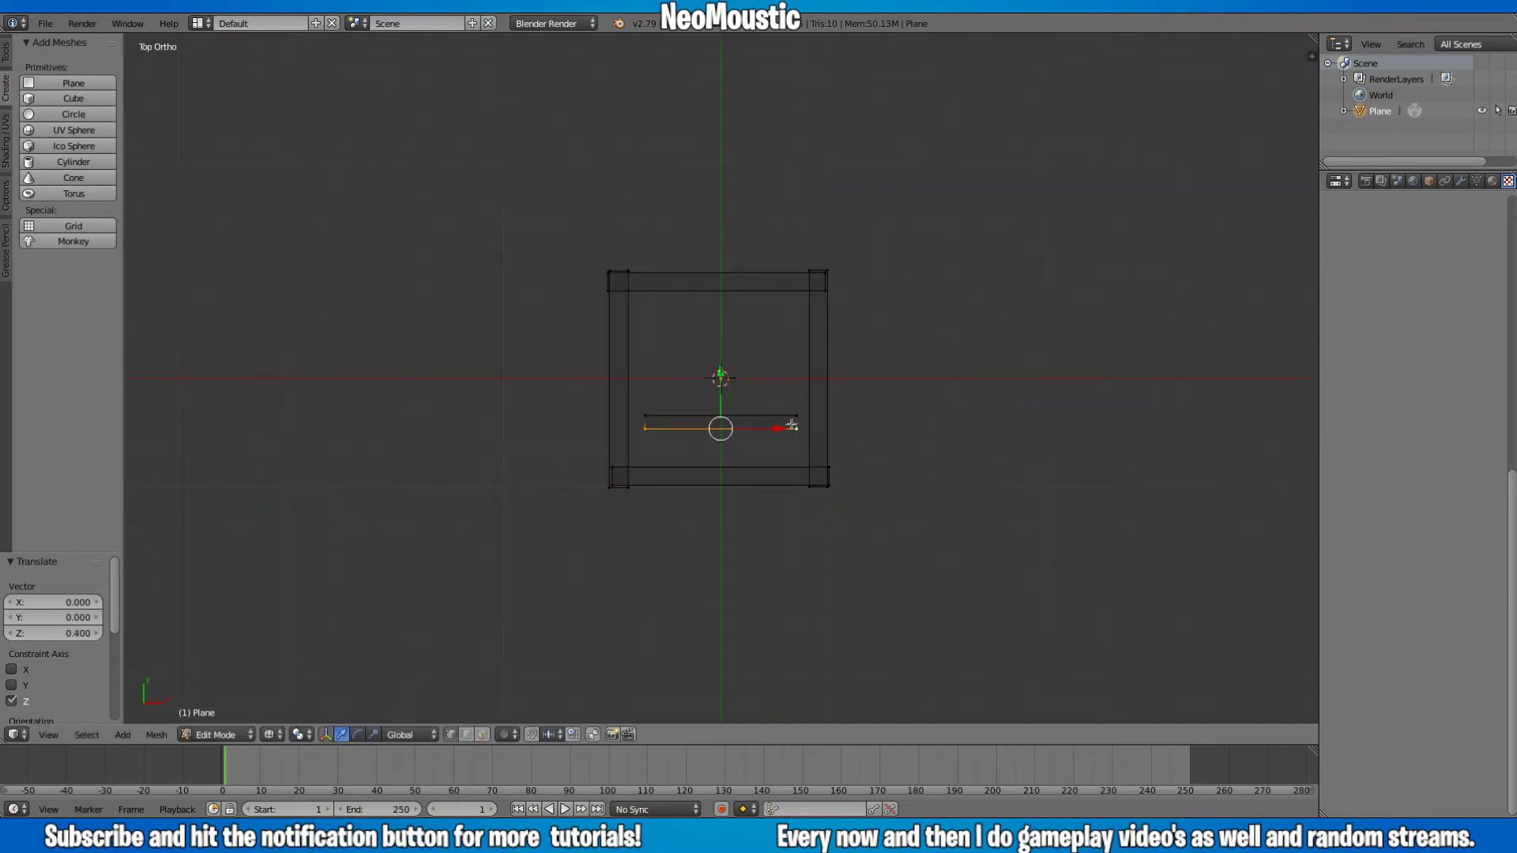
{"action": "key", "text": "l"}
{"action": "key", "text": "shift+d"}
{"action": "right_click", "coordinate": [749, 501]}
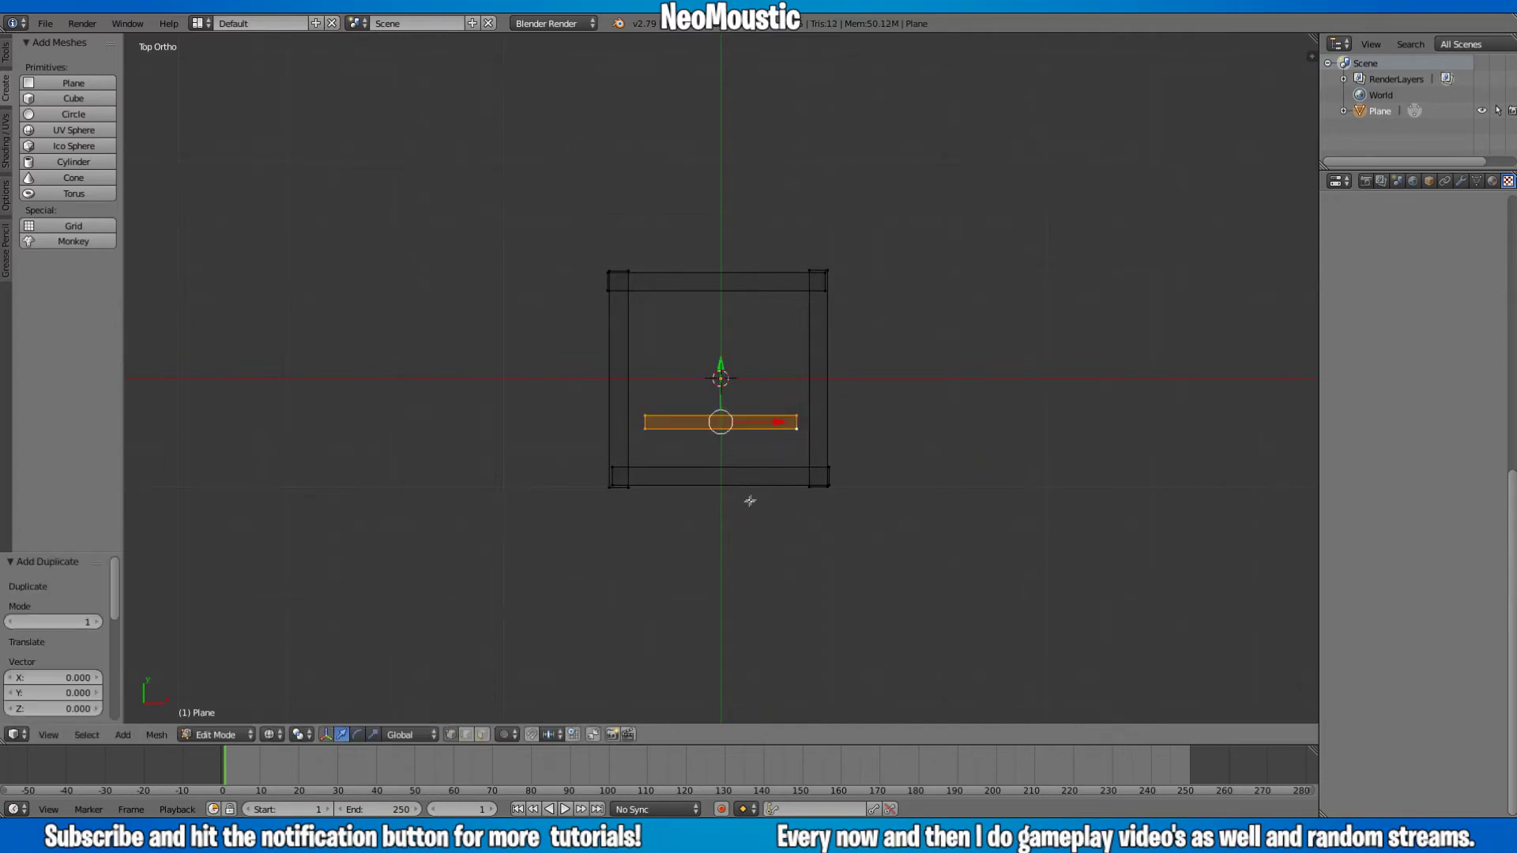
{"action": "key", "text": "r"}
{"action": "left_click", "coordinate": [802, 399], "text": "ctrl"}
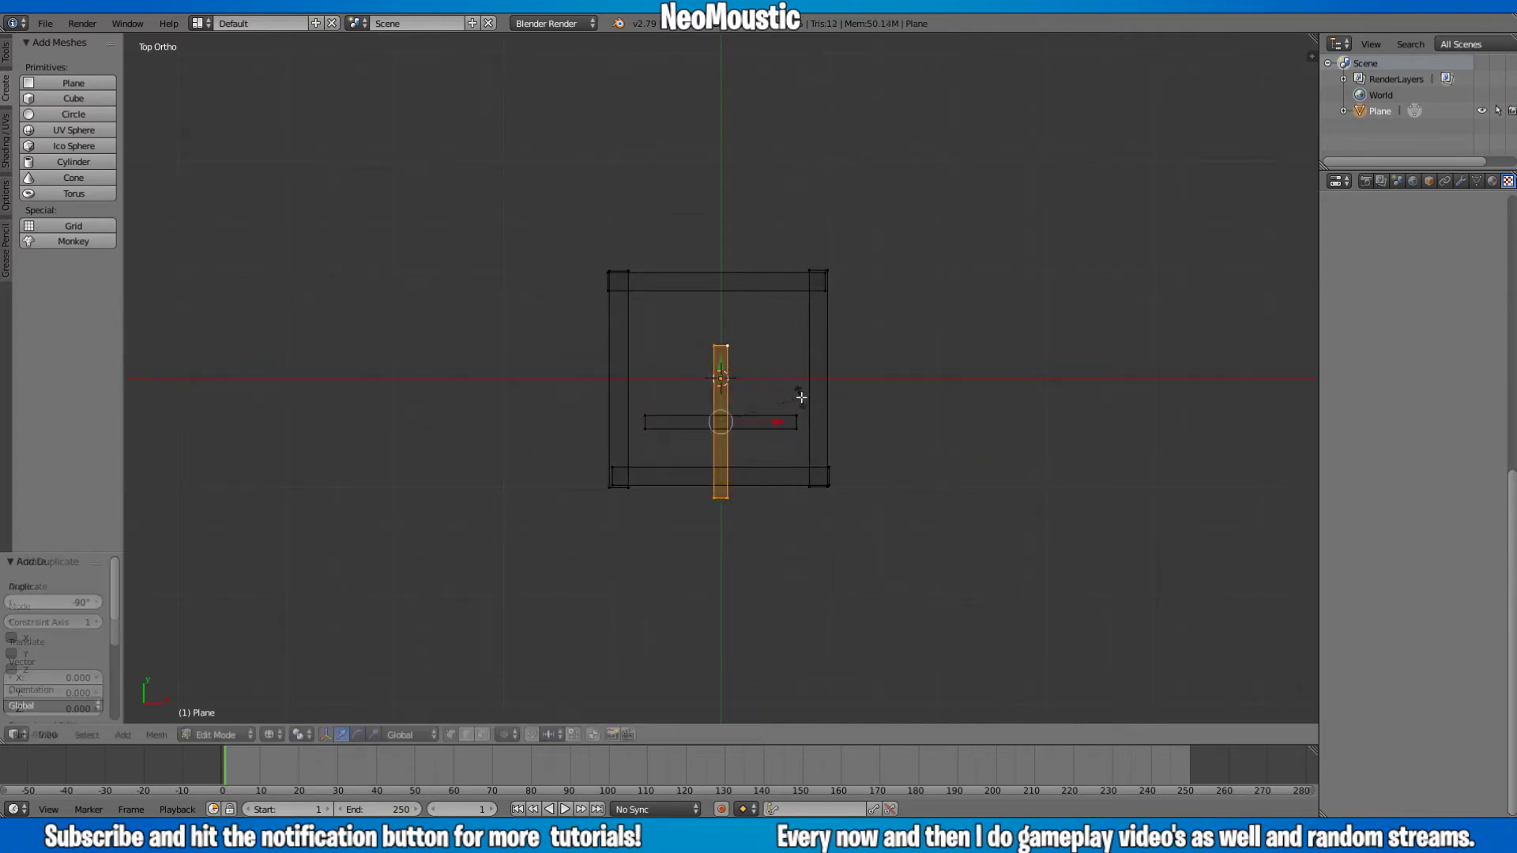
{"action": "key", "text": "g"}
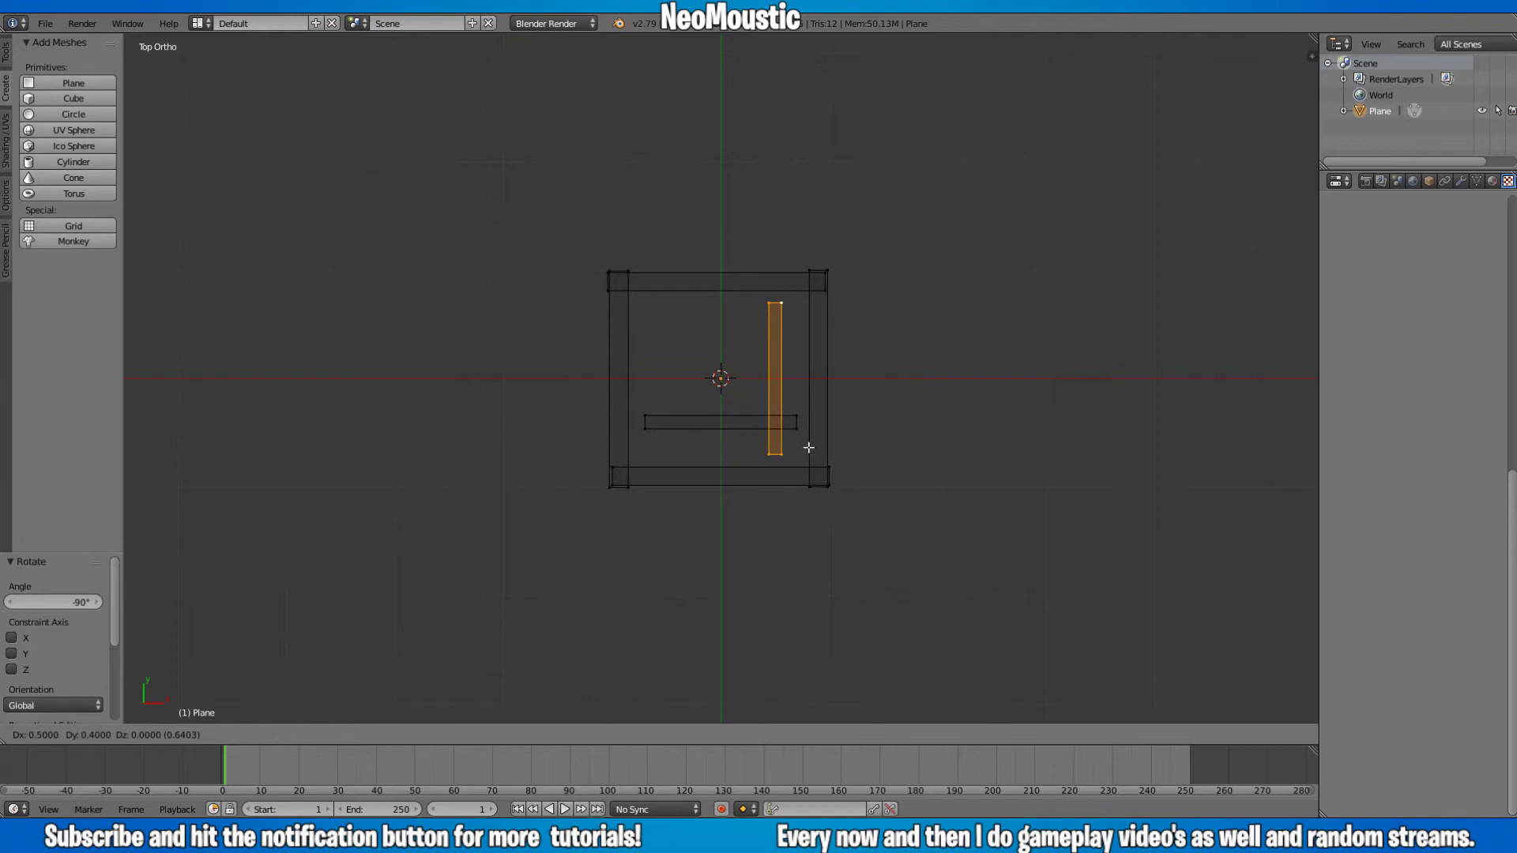
{"action": "left_click", "coordinate": [808, 448], "text": "ctrl"}
- Duplicate the inner +X plane, rotate the copy -90°, and place it along the inner square's back side
{"action": "key", "text": "shift+d"}
{"action": "right_click", "coordinate": [812, 467]}
{"action": "key", "text": "r"}
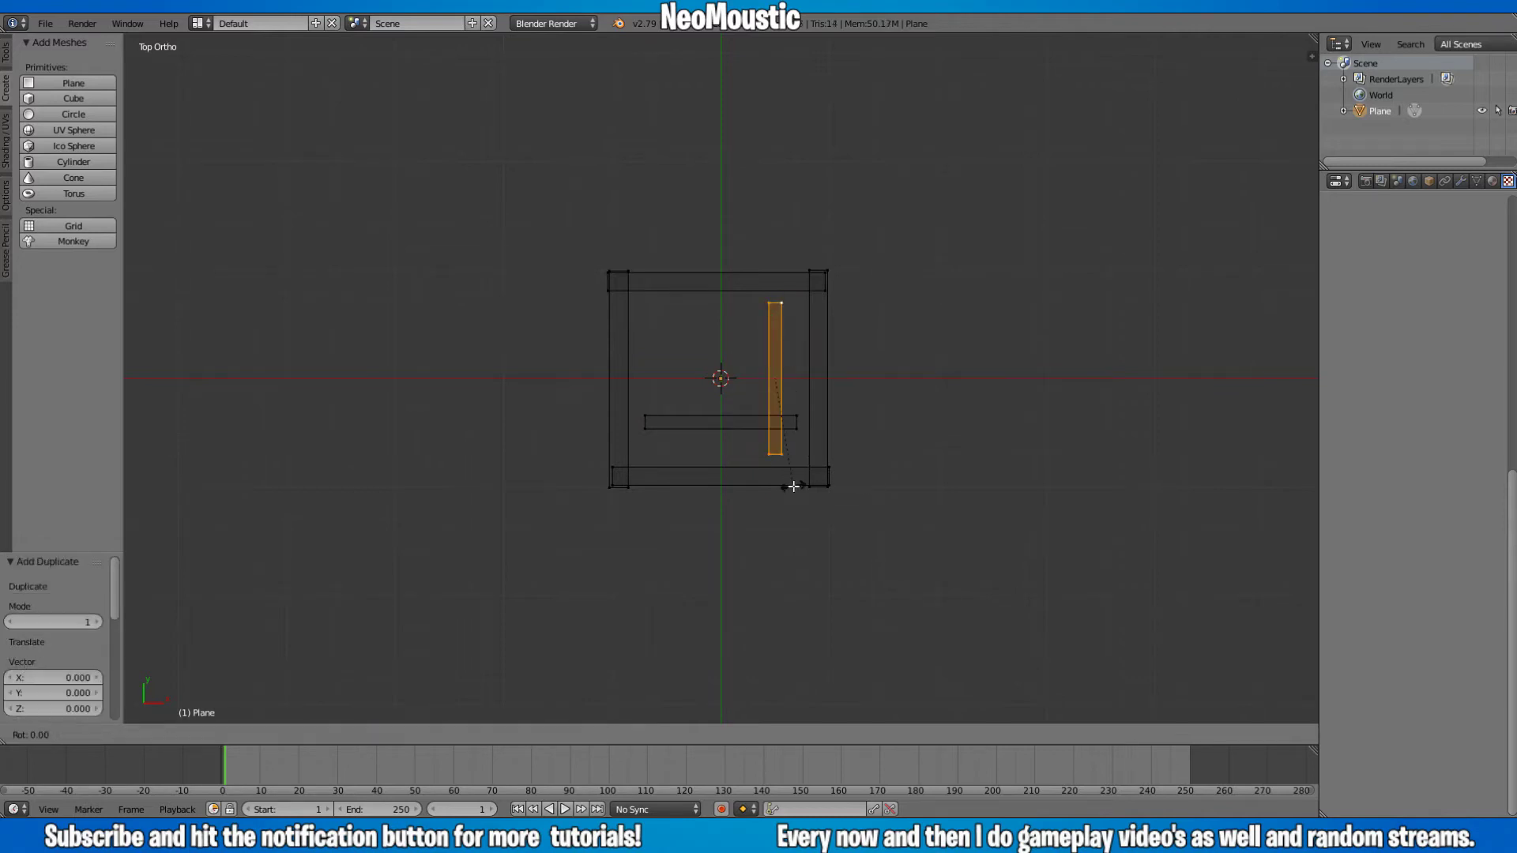
{"action": "left_click", "coordinate": [861, 364], "text": "ctrl"}
{"action": "key", "text": "g"}
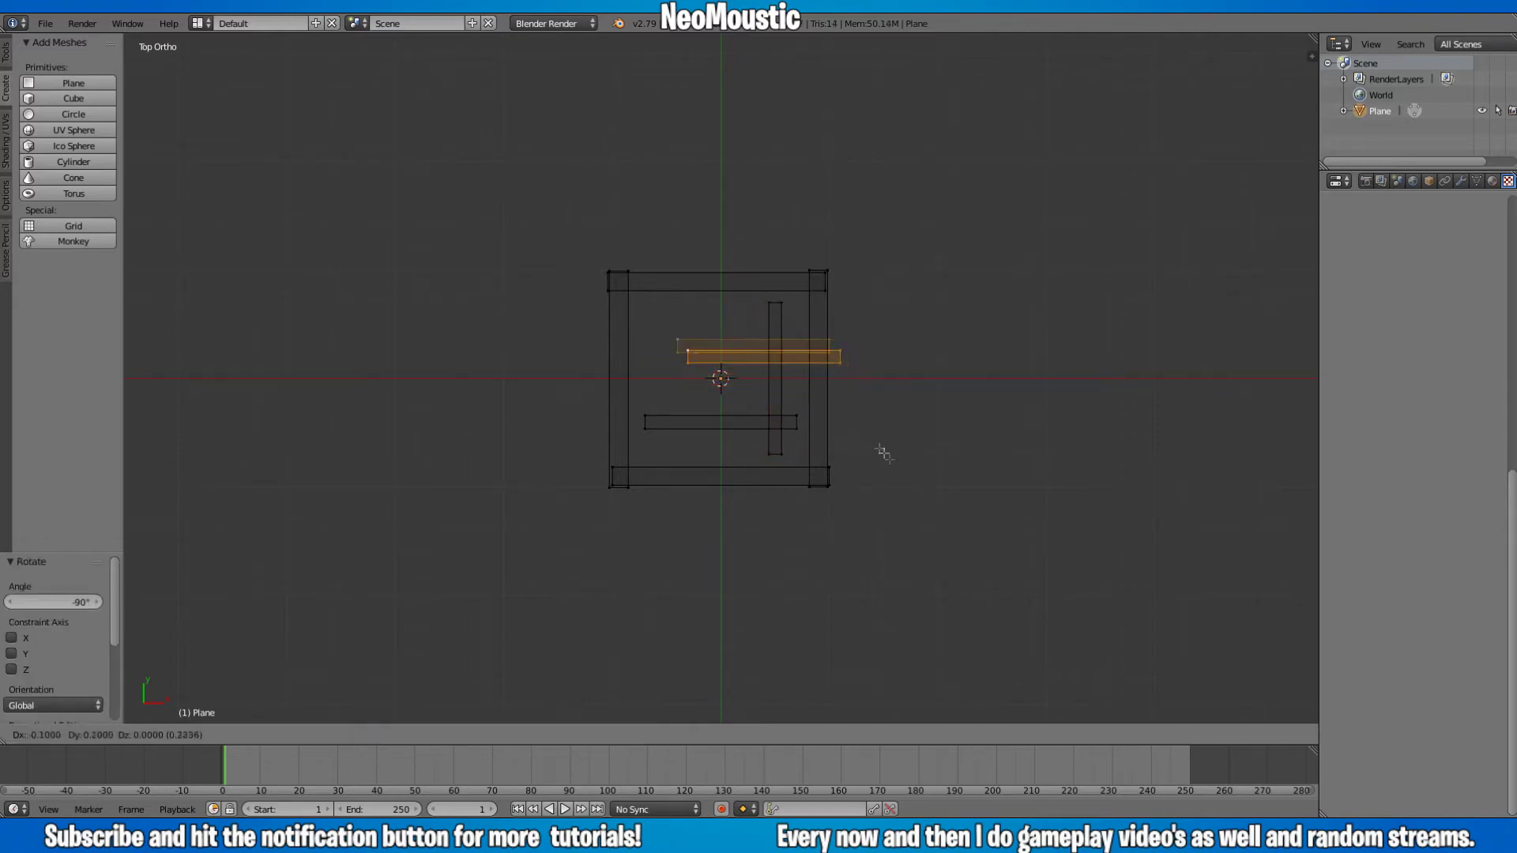
{"action": "left_click", "coordinate": [857, 432], "text": "ctrl"}
- Duplicate the inner back plane, rotate the copy -90°, and move it -0.5 along X and -0.5 along Y to the -X side
{"action": "key", "text": "shift+d"}
{"action": "right_click", "coordinate": [837, 485]}
{"action": "key", "text": "r"}
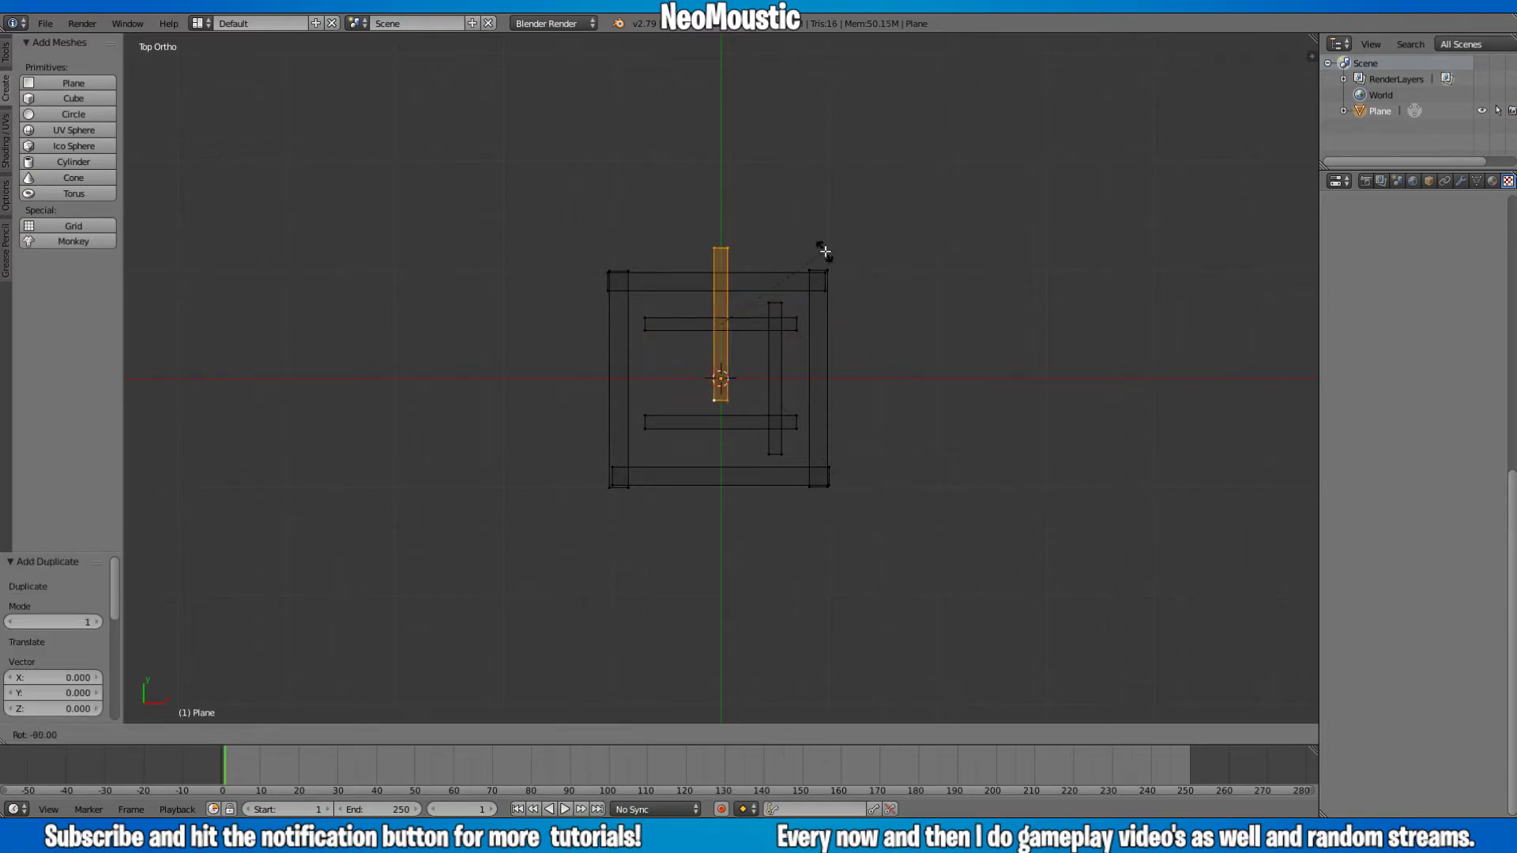
{"action": "left_click", "coordinate": [824, 250], "text": "ctrl"}
{"action": "key", "text": "g"}
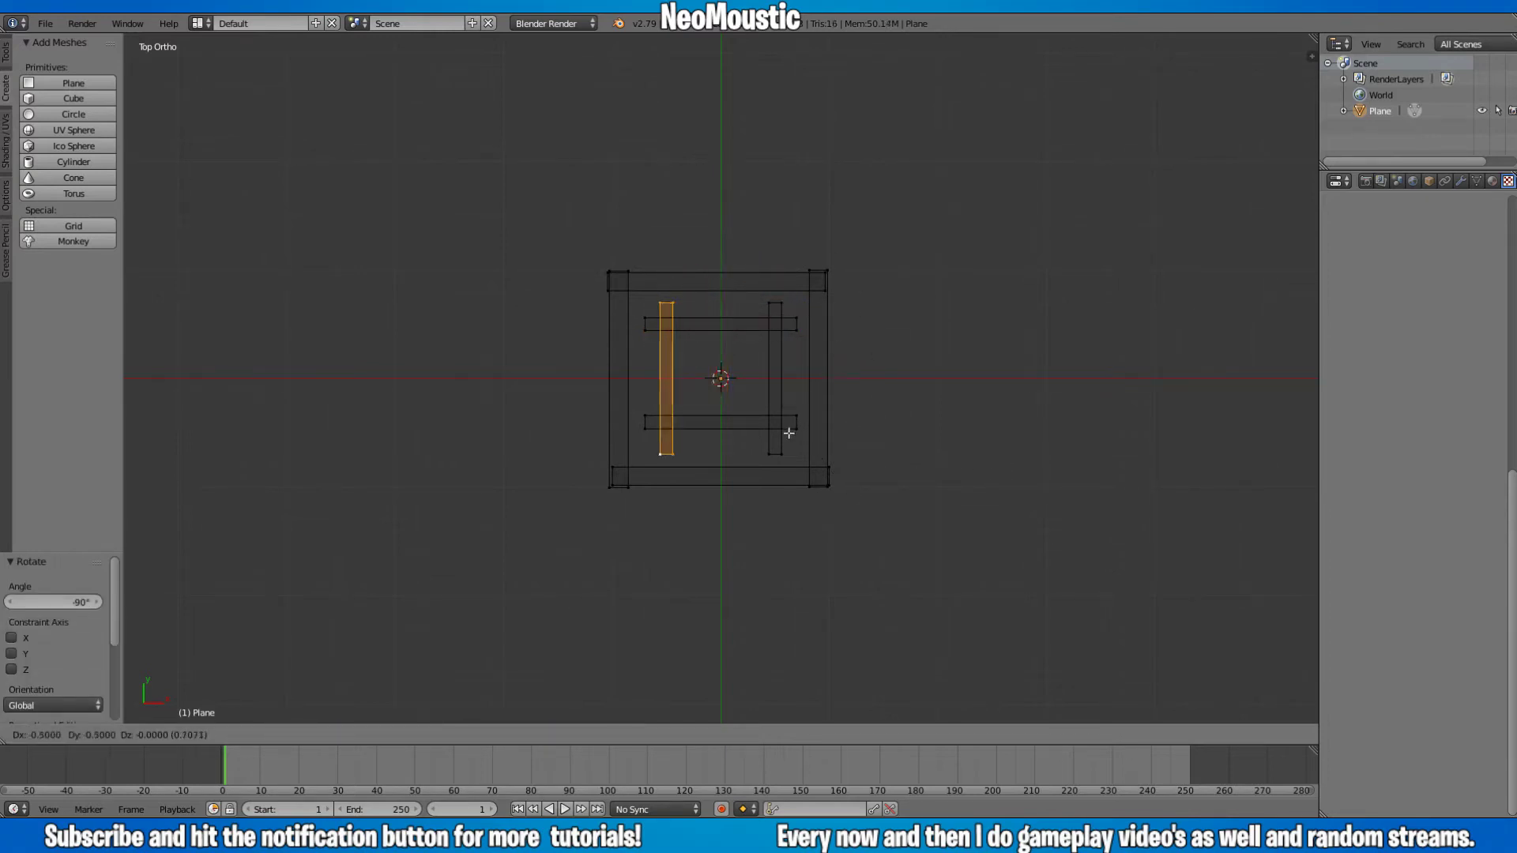
{"action": "left_click", "coordinate": [789, 432], "text": "ctrl"}
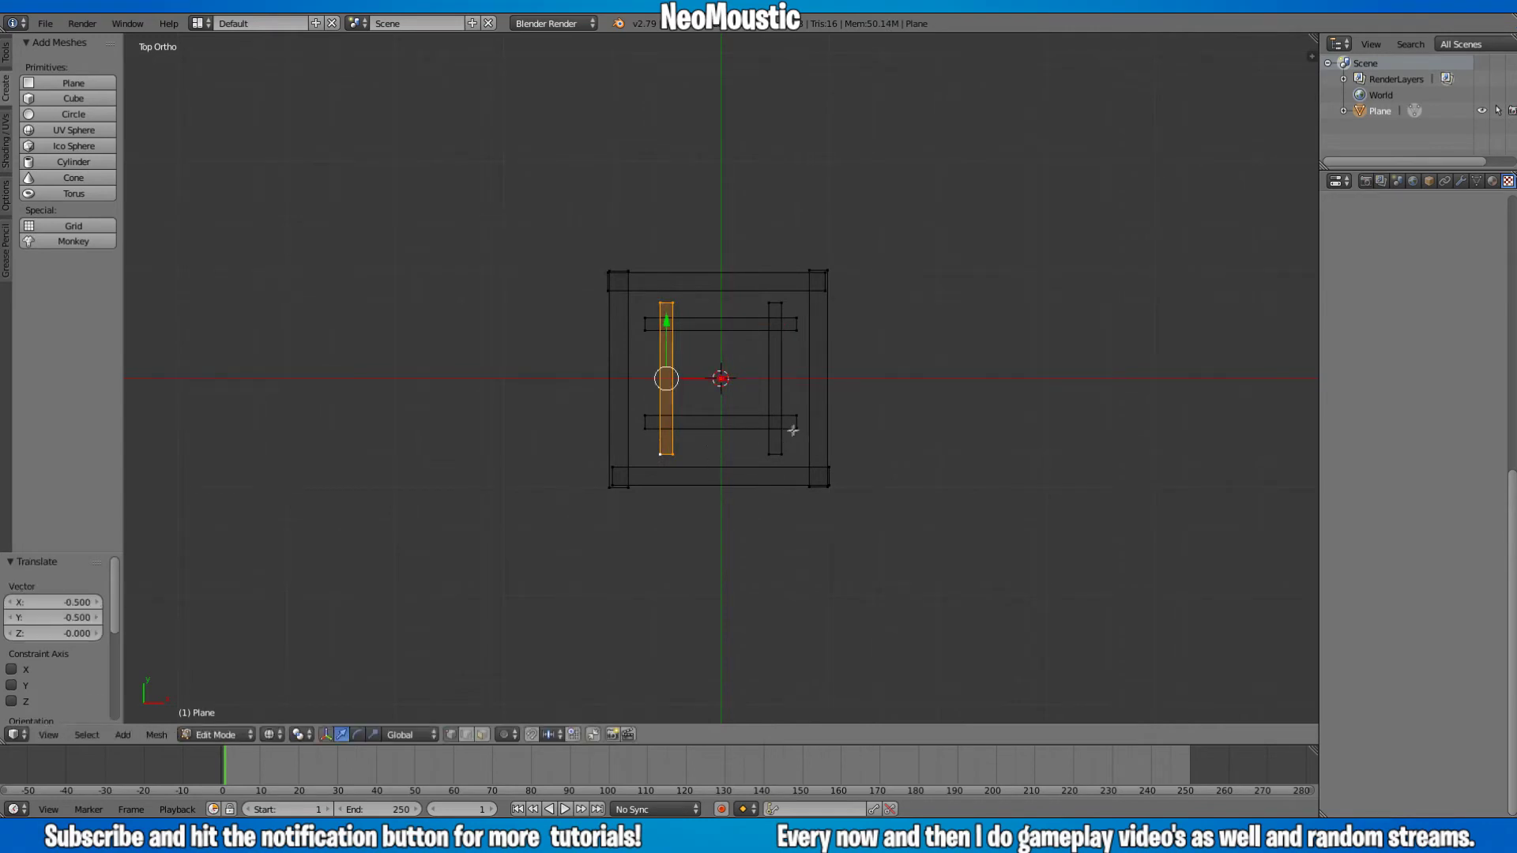
- Move the inner front plane -0.1 along Y and duplicate it 0.3 along Y towards the centre
{"action": "right_click", "coordinate": [798, 421]}
{"action": "key", "text": "l"}
{"action": "left_click_drag", "start_coordinate": [725, 366], "coordinate": [720, 377]}
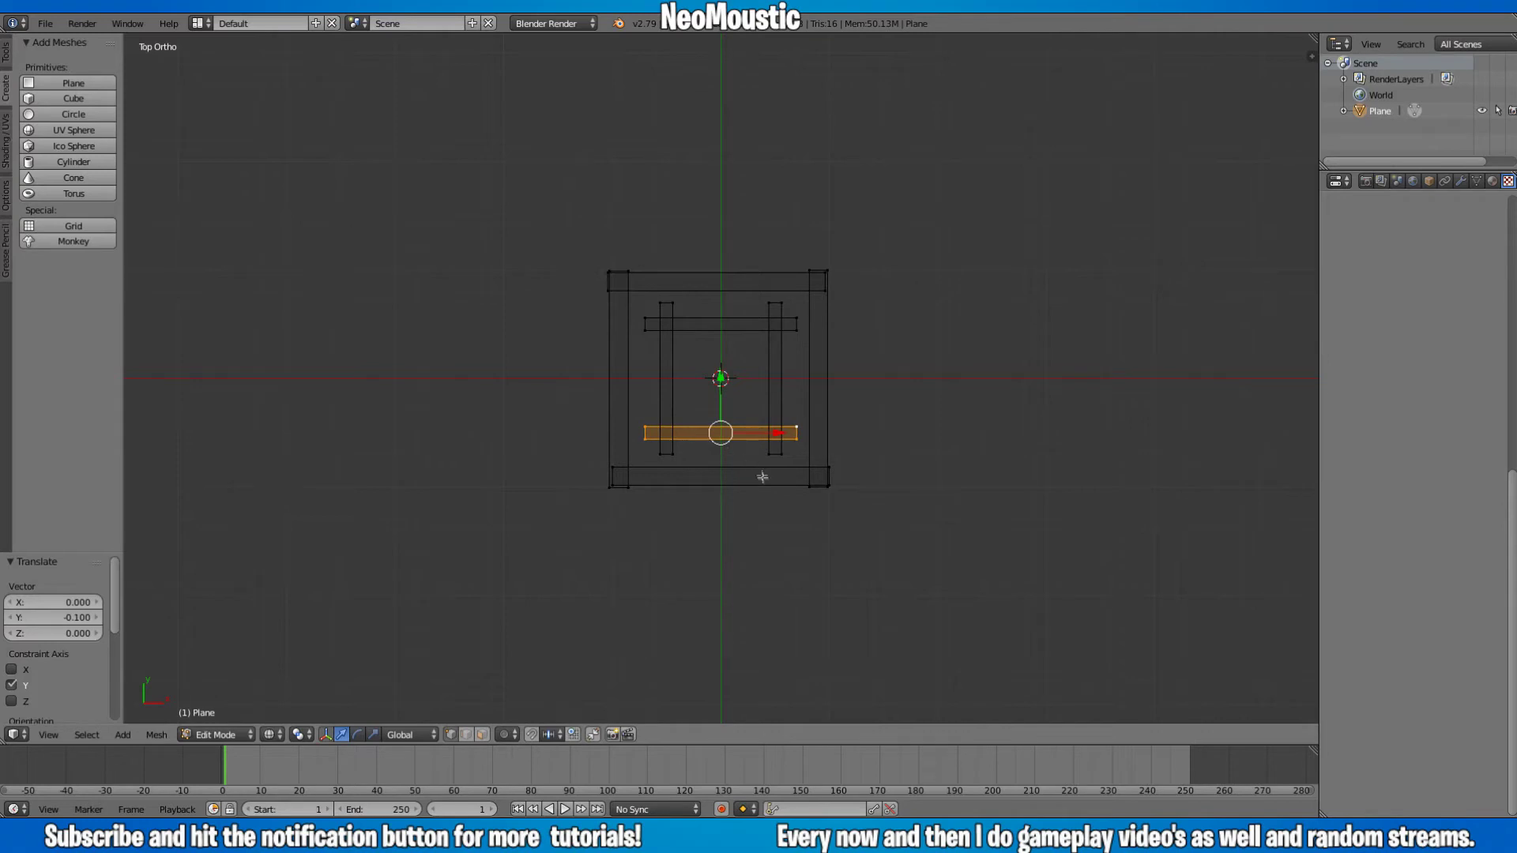
{"action": "key", "text": "shift+d"}
{"action": "left_click", "coordinate": [751, 488]}
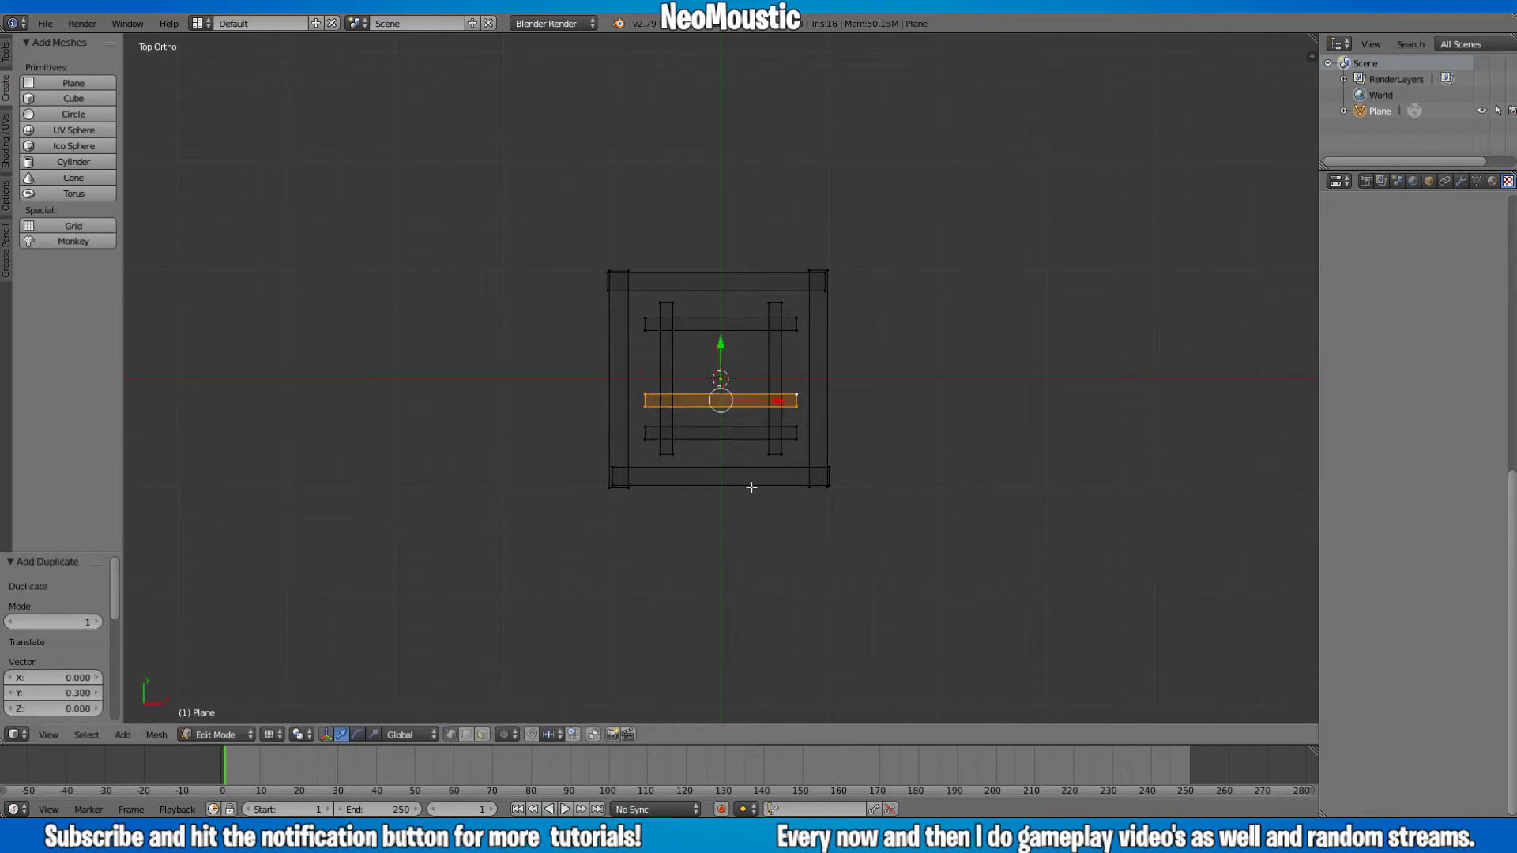
- Scale the new central plane down in front view and lower it about 0.35 along Z to the ground line
{"action": "key", "text": "KP_1"}
{"action": "key", "text": "s"}
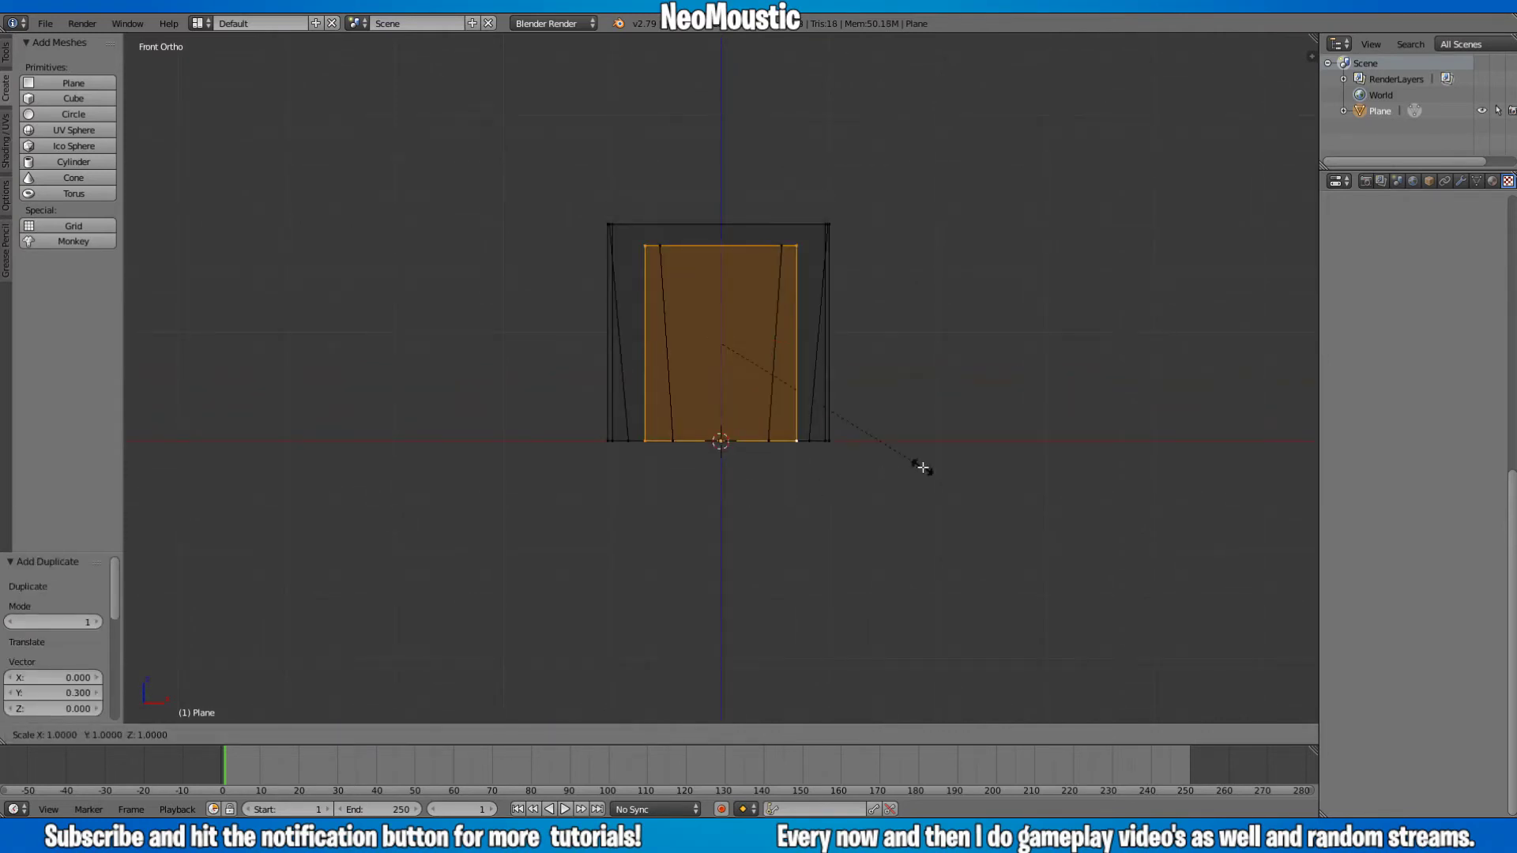
{"action": "left_click", "coordinate": [856, 444]}
{"action": "key", "text": "s"}
{"action": "left_click", "coordinate": [870, 405]}
{"action": "key", "text": "g"}
{"action": "key", "text": "z"}
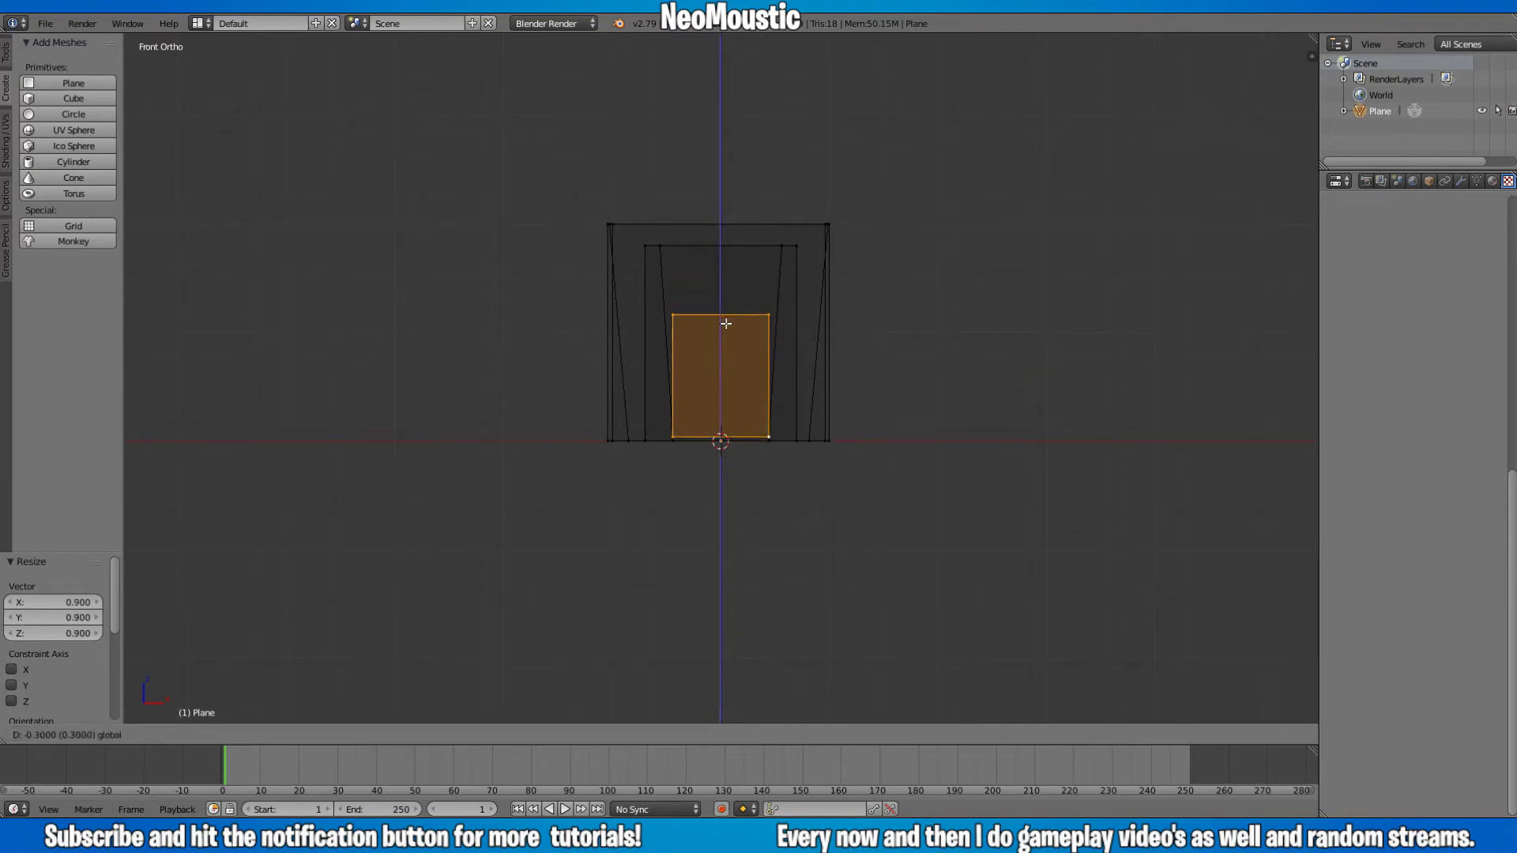
{"action": "left_click", "coordinate": [726, 324]}
- Rotate the small central plane about -48° in top view and centre it on the origin
{"action": "key", "text": "KP_7"}
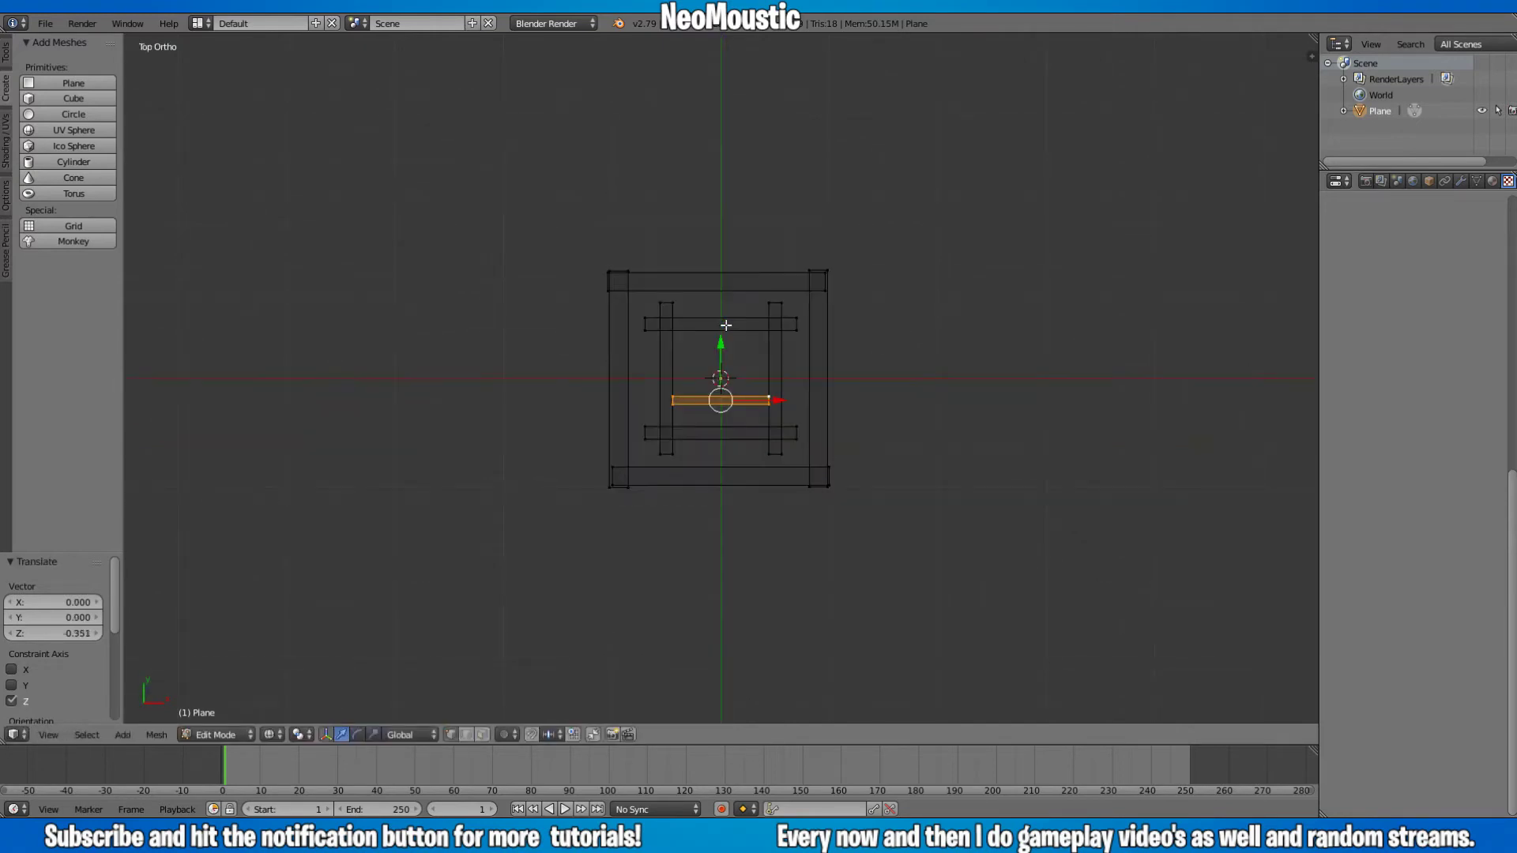
{"action": "key", "text": "r"}
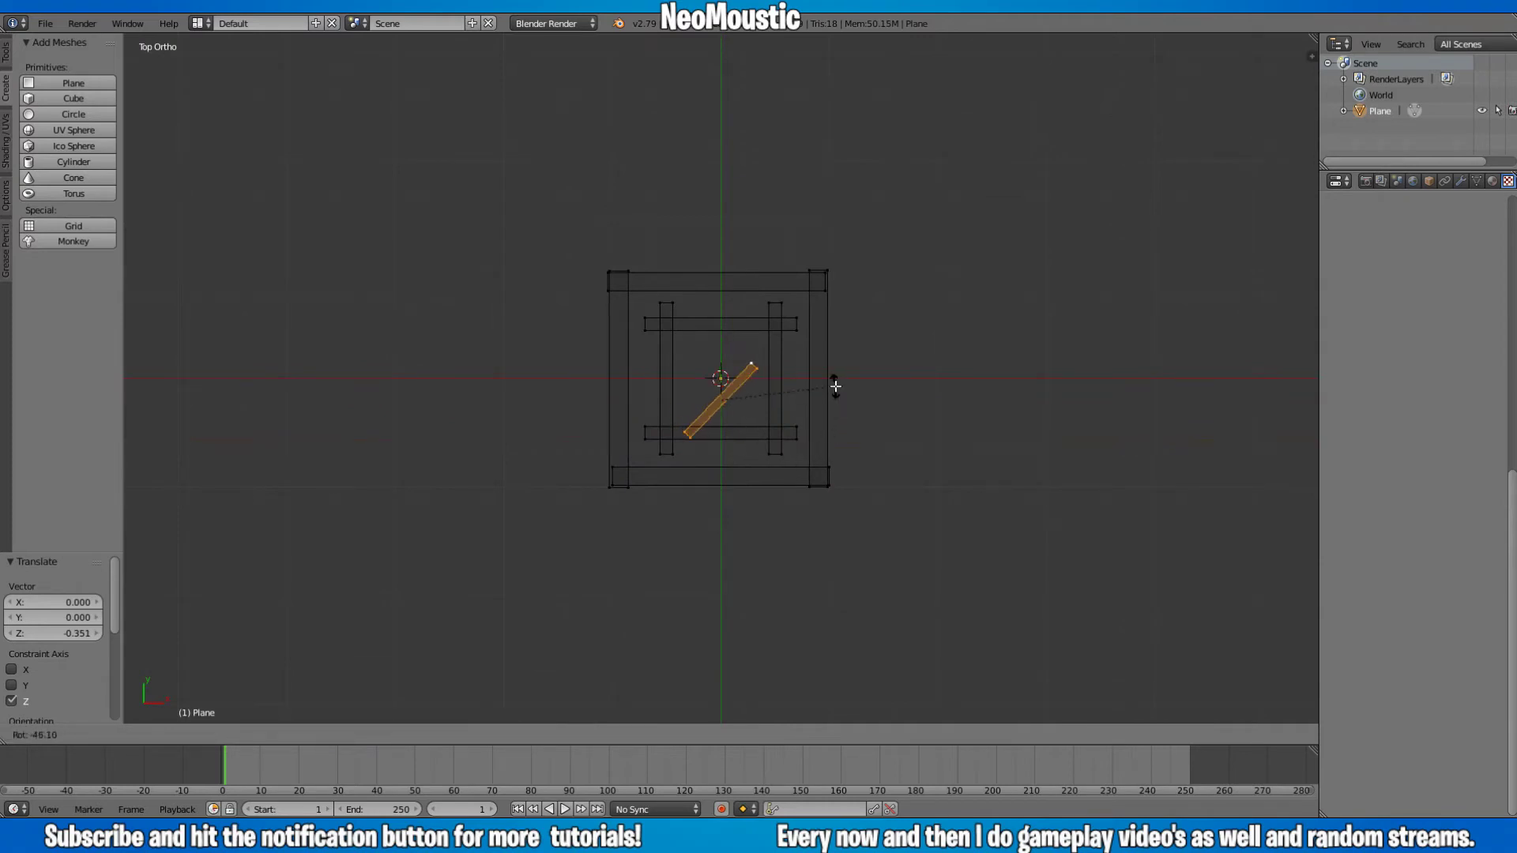
{"action": "left_click", "coordinate": [831, 391]}
{"action": "key", "text": "g"}
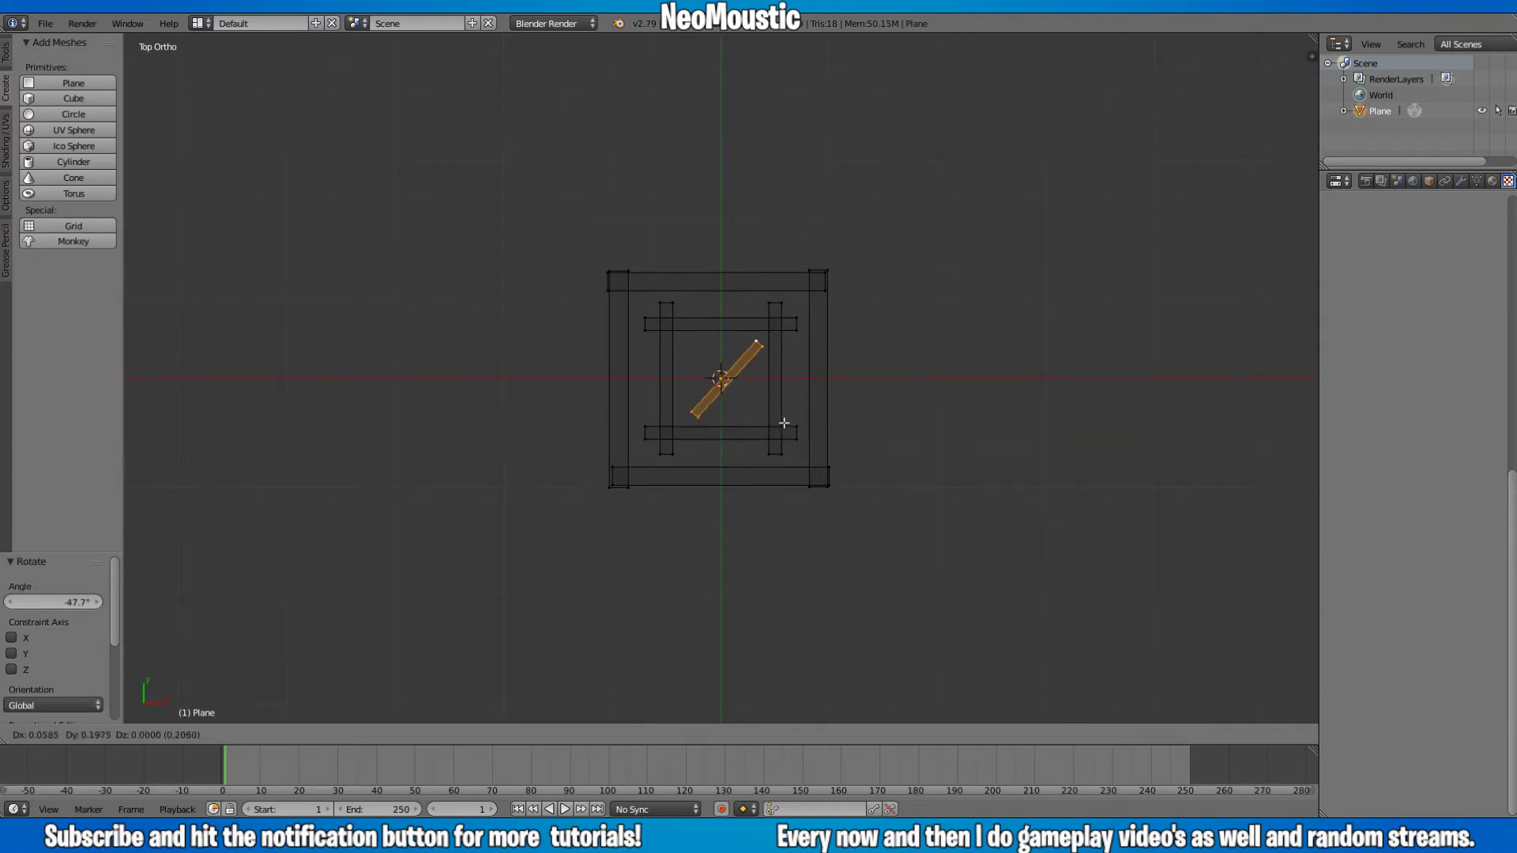
{"action": "left_click", "coordinate": [780, 421]}
- Duplicate the diagonal plane in place, rotate the copy -90° to form a cross, and view the result in solid shading
{"action": "key", "text": "shift+d"}
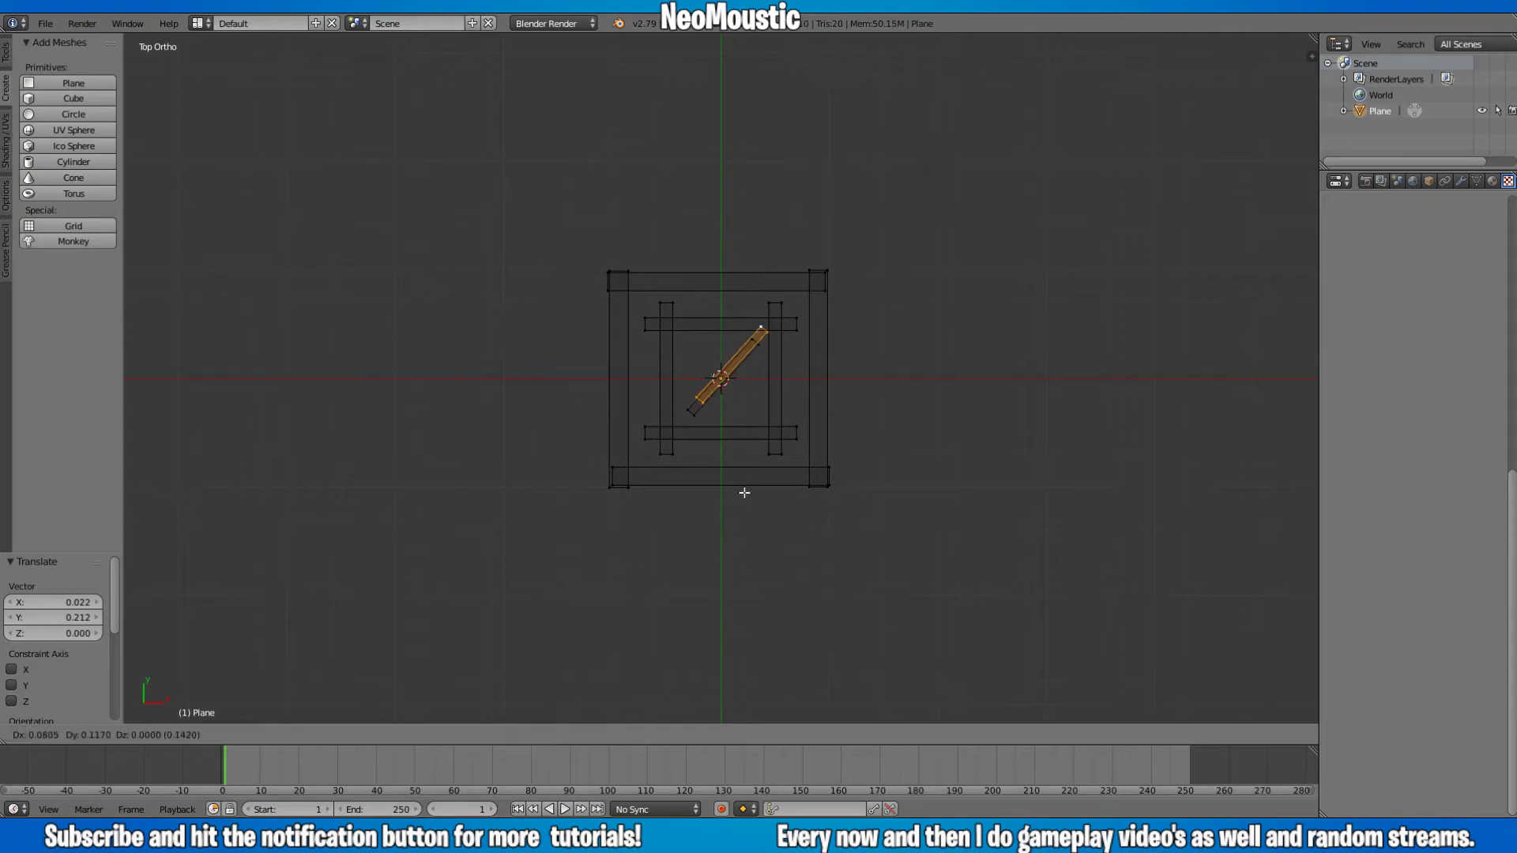
{"action": "right_click", "coordinate": [745, 494]}
{"action": "key", "text": "r"}
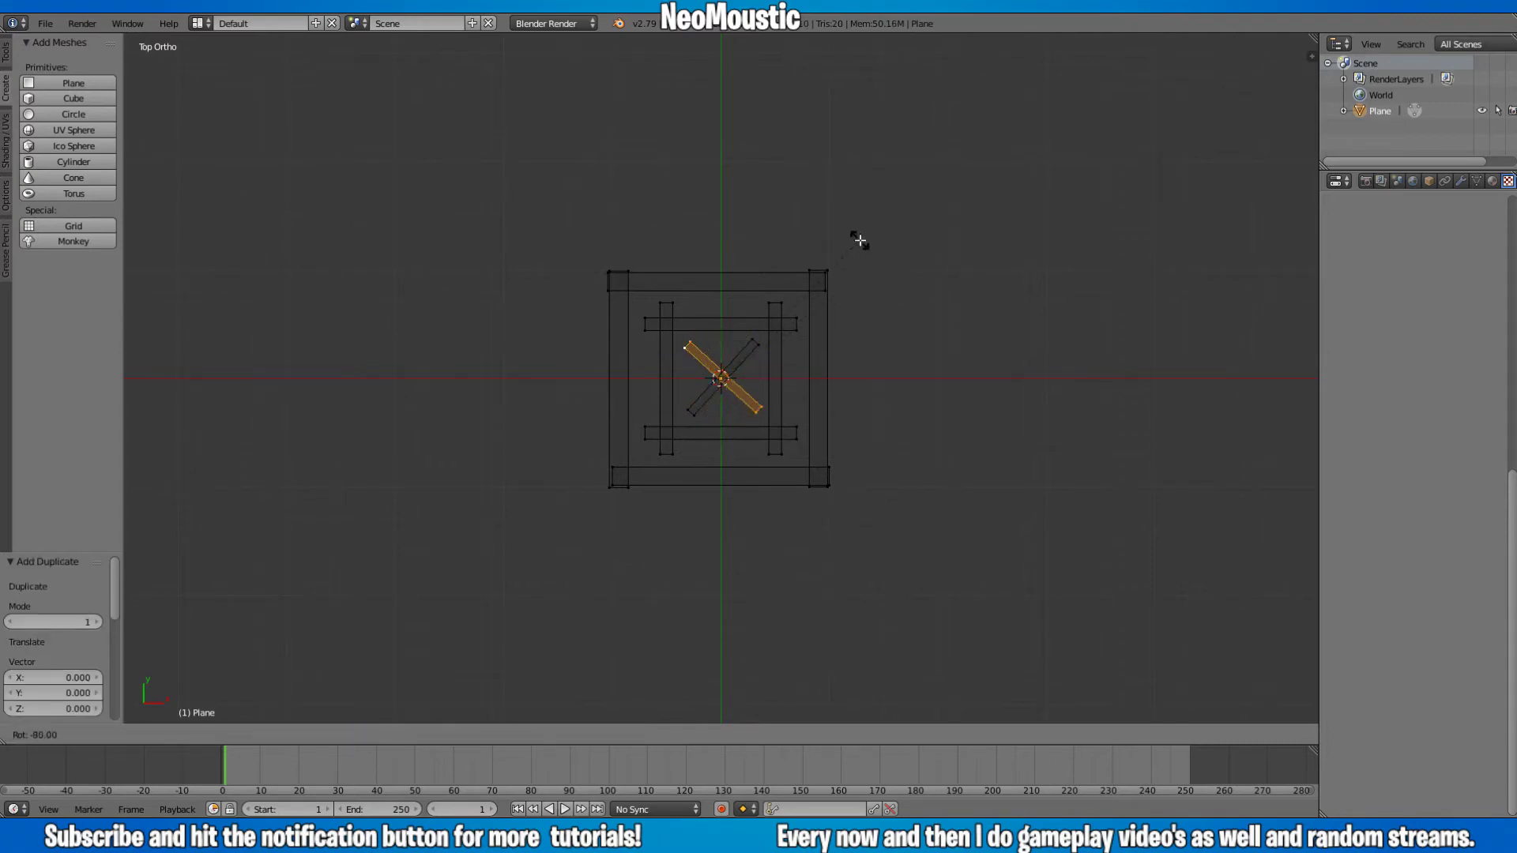
{"action": "left_click", "coordinate": [860, 240], "text": "ctrl"}
{"action": "middle_click_drag", "start_coordinate": [867, 518], "coordinate": [766, 383]}
{"action": "key", "text": "z"}
{"action": "middle_click_drag", "start_coordinate": [936, 436], "coordinate": [887, 457]}
{"action": "key", "text": "Tab"}
- Tilt the outer +X side plane outward by about 7.15° in a front wireframe view
{"action": "key", "text": "KP_1"}
{"action": "key", "text": "Tab"}
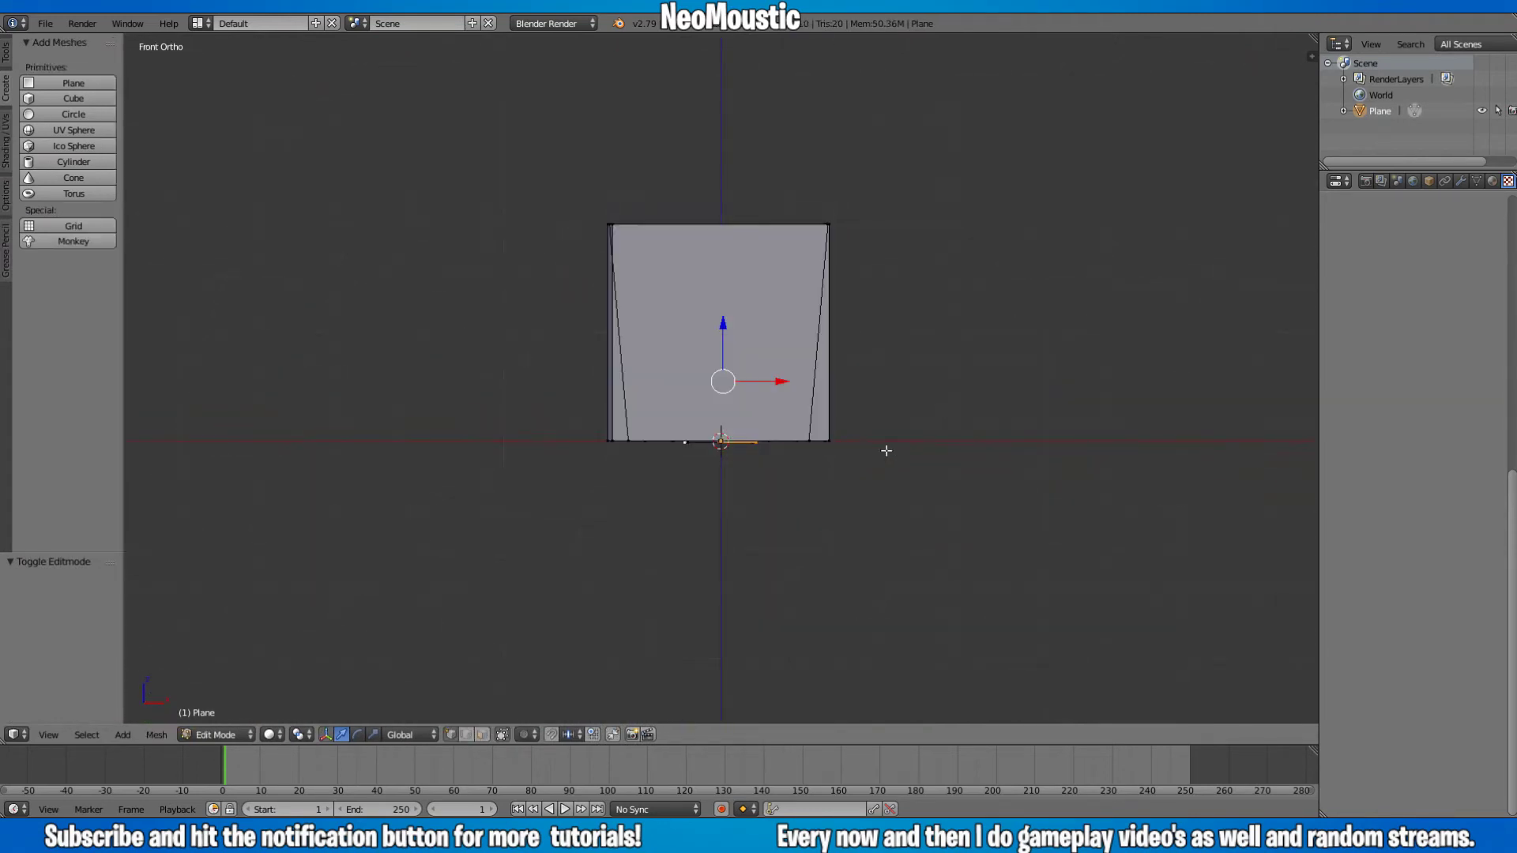
{"action": "key", "text": "z"}
{"action": "right_click", "coordinate": [815, 432]}
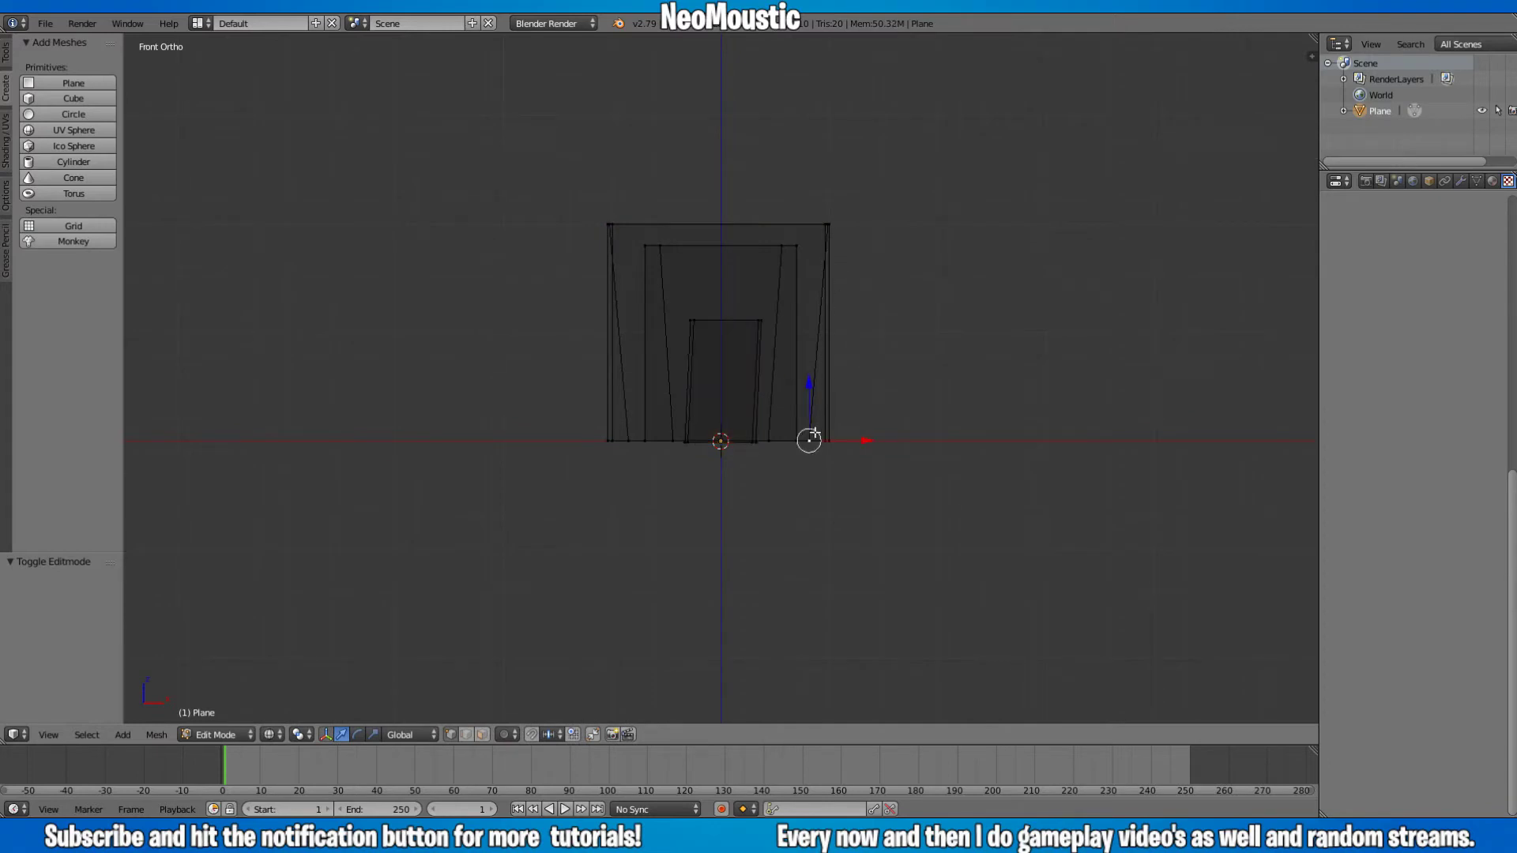
{"action": "key", "text": "l"}
{"action": "key", "text": "r"}
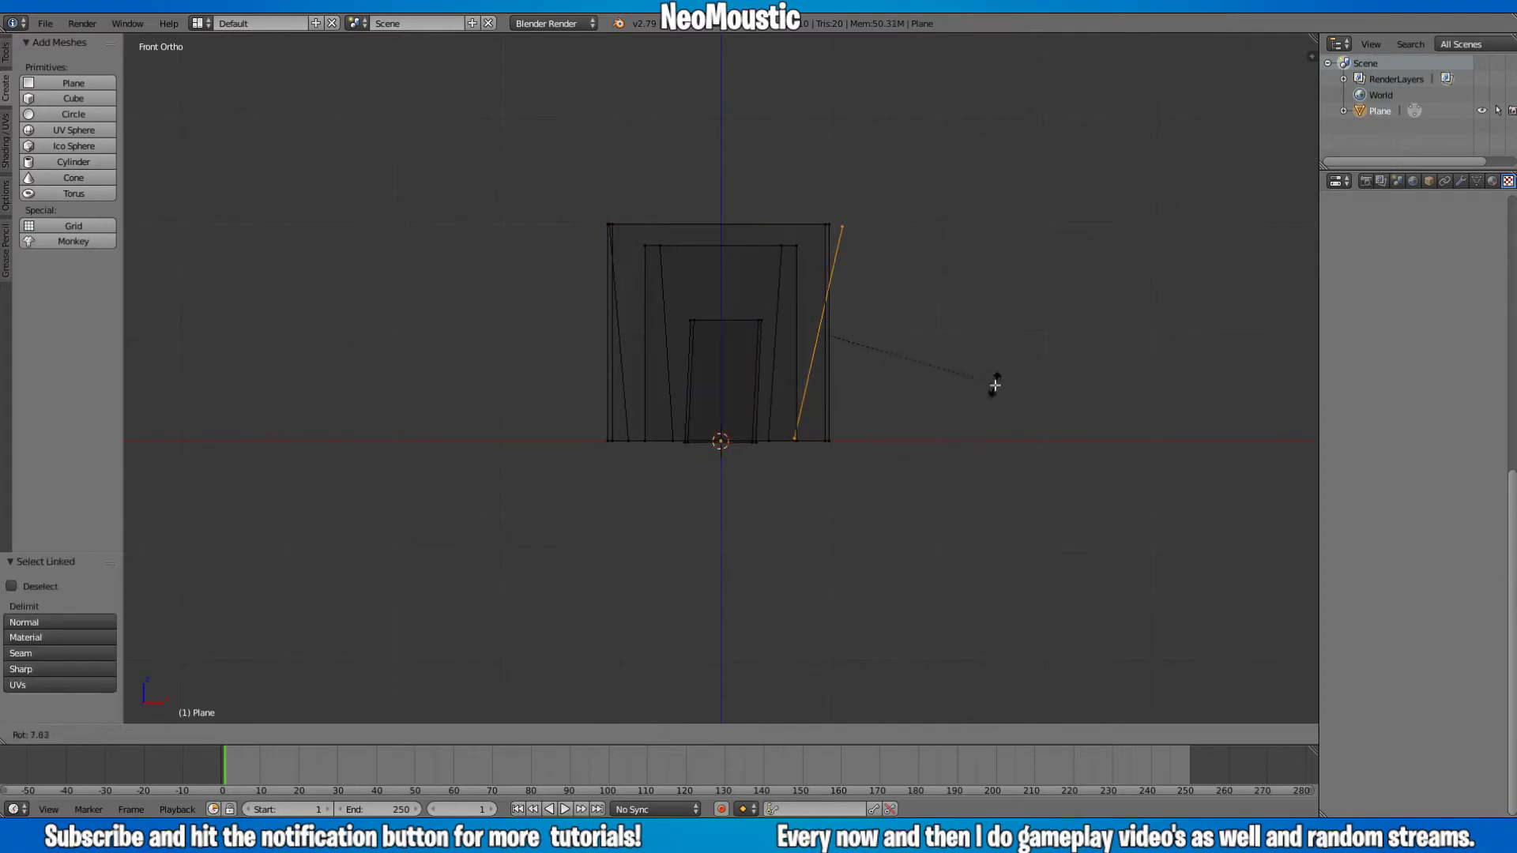
{"action": "left_click", "coordinate": [973, 387]}
- Tilt the outer -X side plane outward by about -6.3° in front view
{"action": "right_click", "coordinate": [629, 440]}
{"action": "key", "text": "k"}
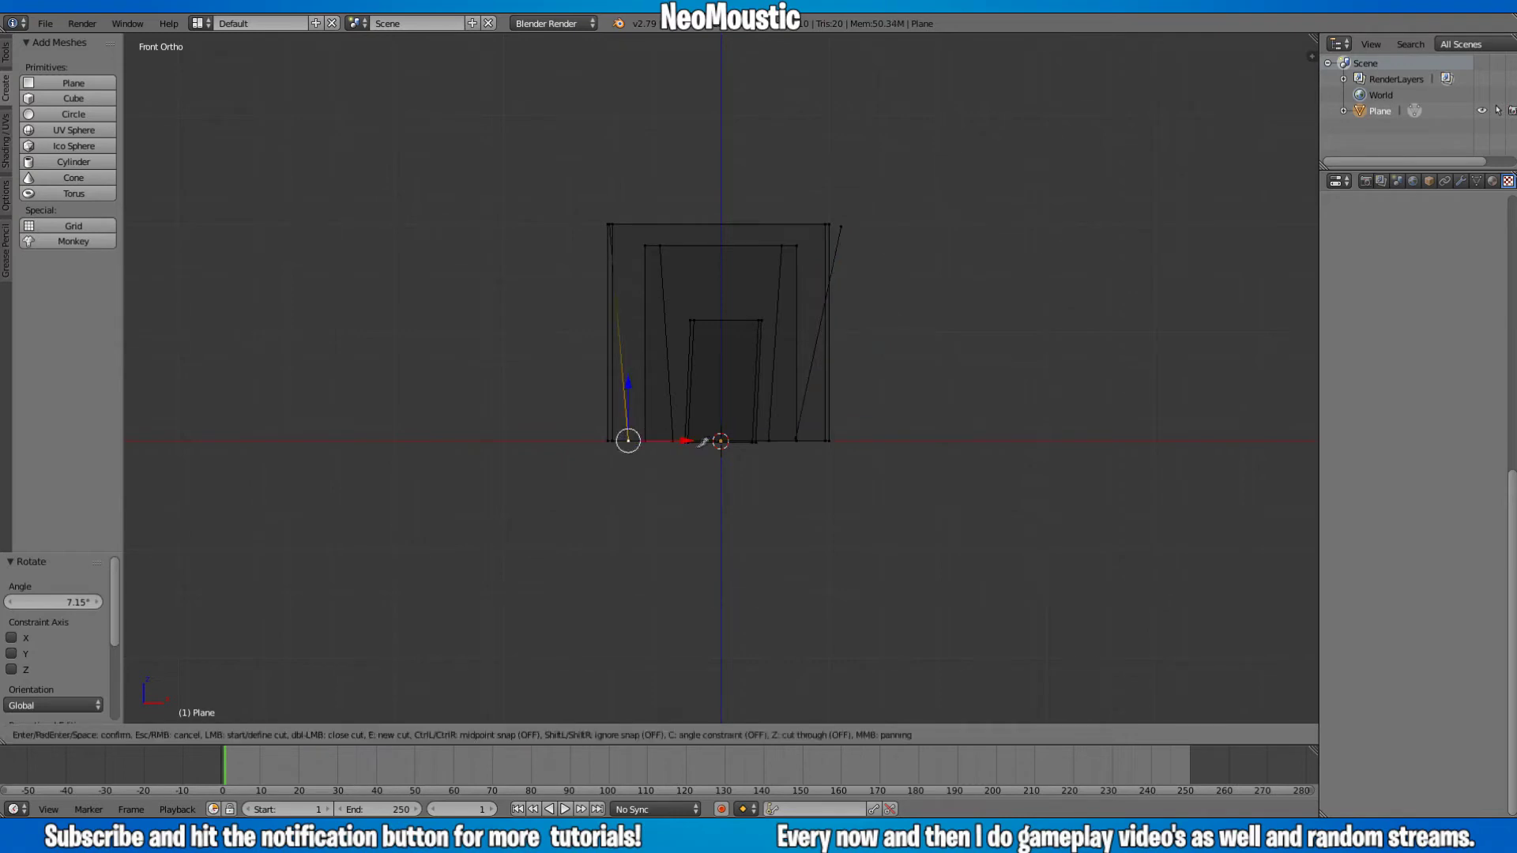
{"action": "middle_click_drag", "start_coordinate": [738, 399], "coordinate": [702, 489]}
{"action": "key", "text": "Escape"}
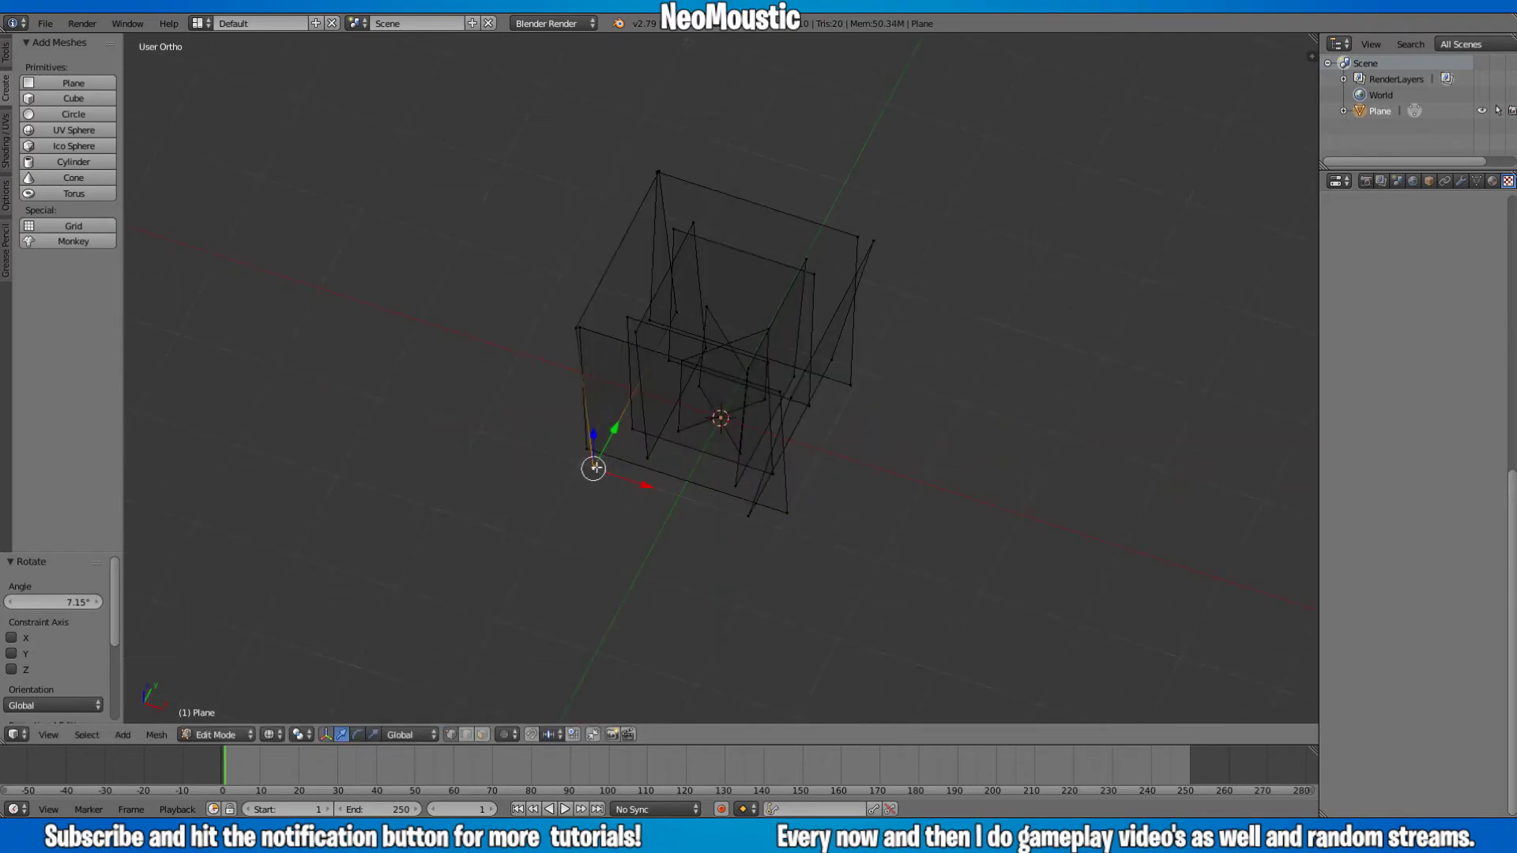
{"action": "key", "text": "l"}
{"action": "key", "text": "KP_1"}
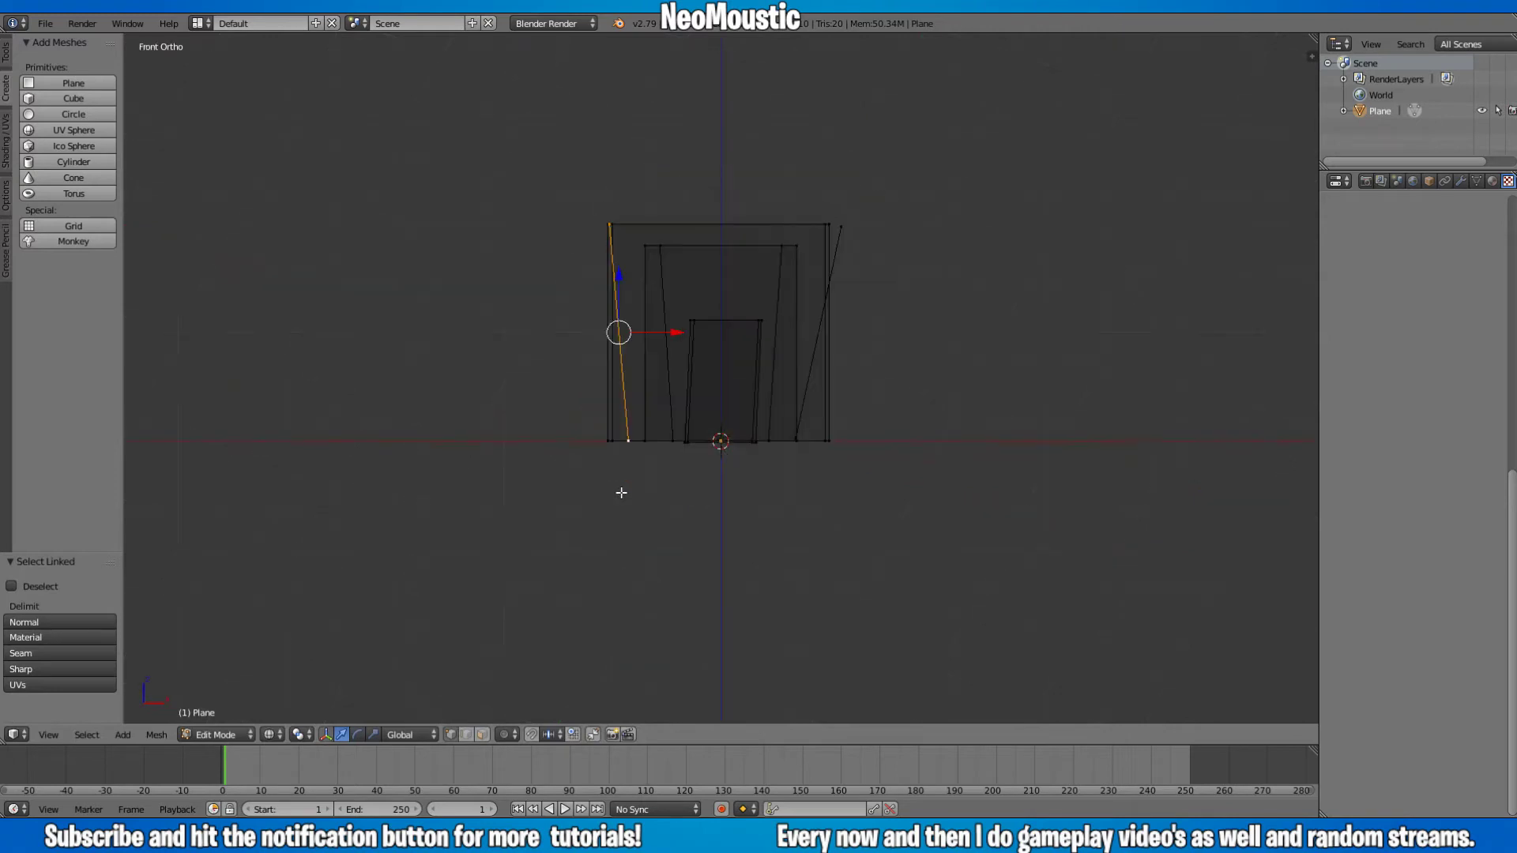
{"action": "key", "text": "r"}
{"action": "left_click", "coordinate": [617, 481]}
- Tilt the outer front plane outward by about -7.5° in right view
{"action": "middle_click_drag", "start_coordinate": [921, 417], "coordinate": [843, 414]}
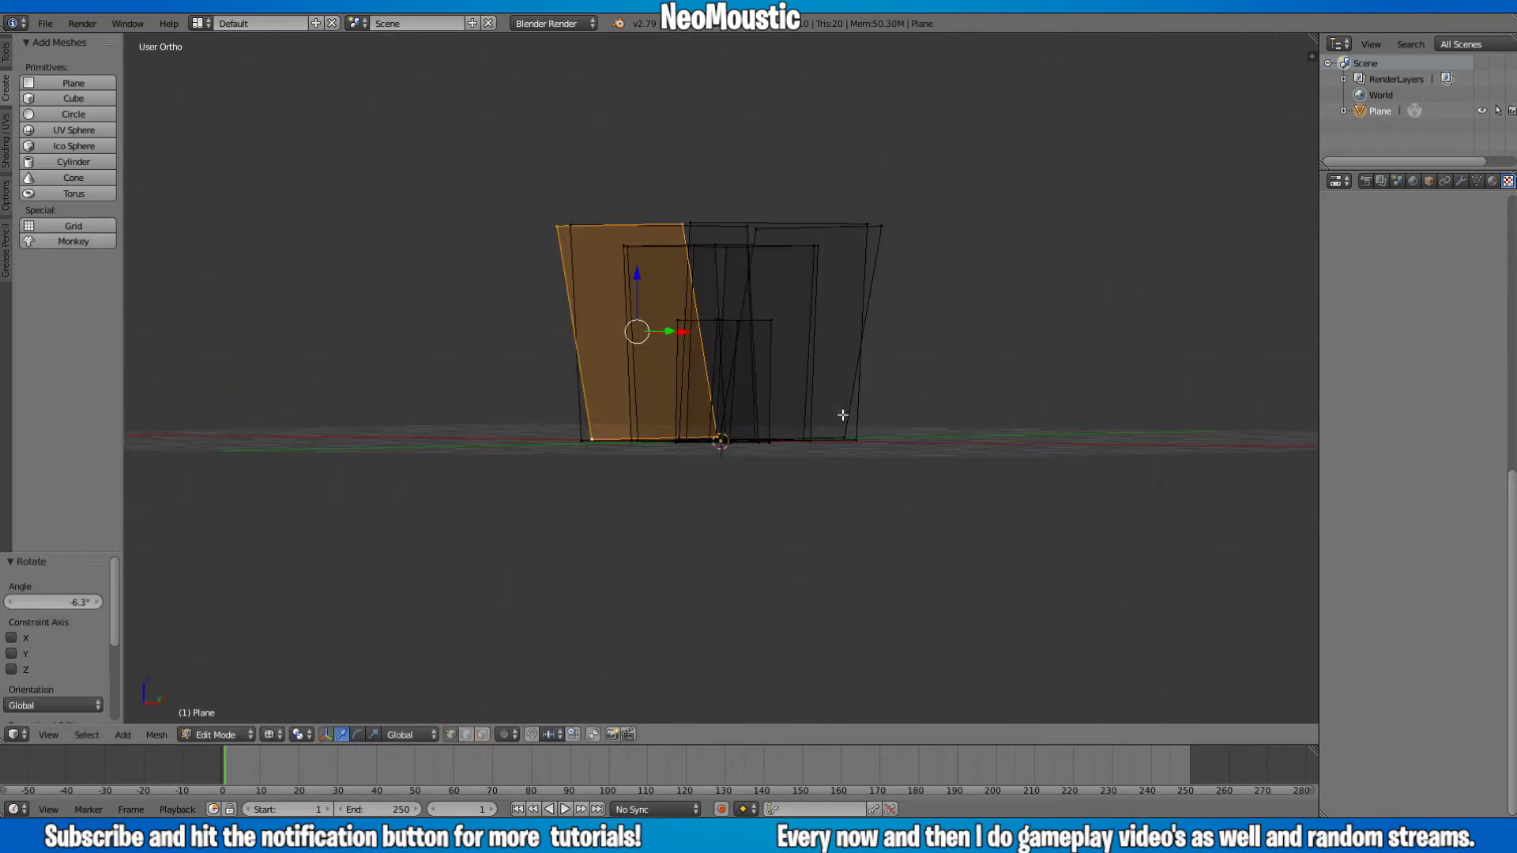
{"action": "key", "text": "KP_3"}
{"action": "right_click", "coordinate": [617, 225]}
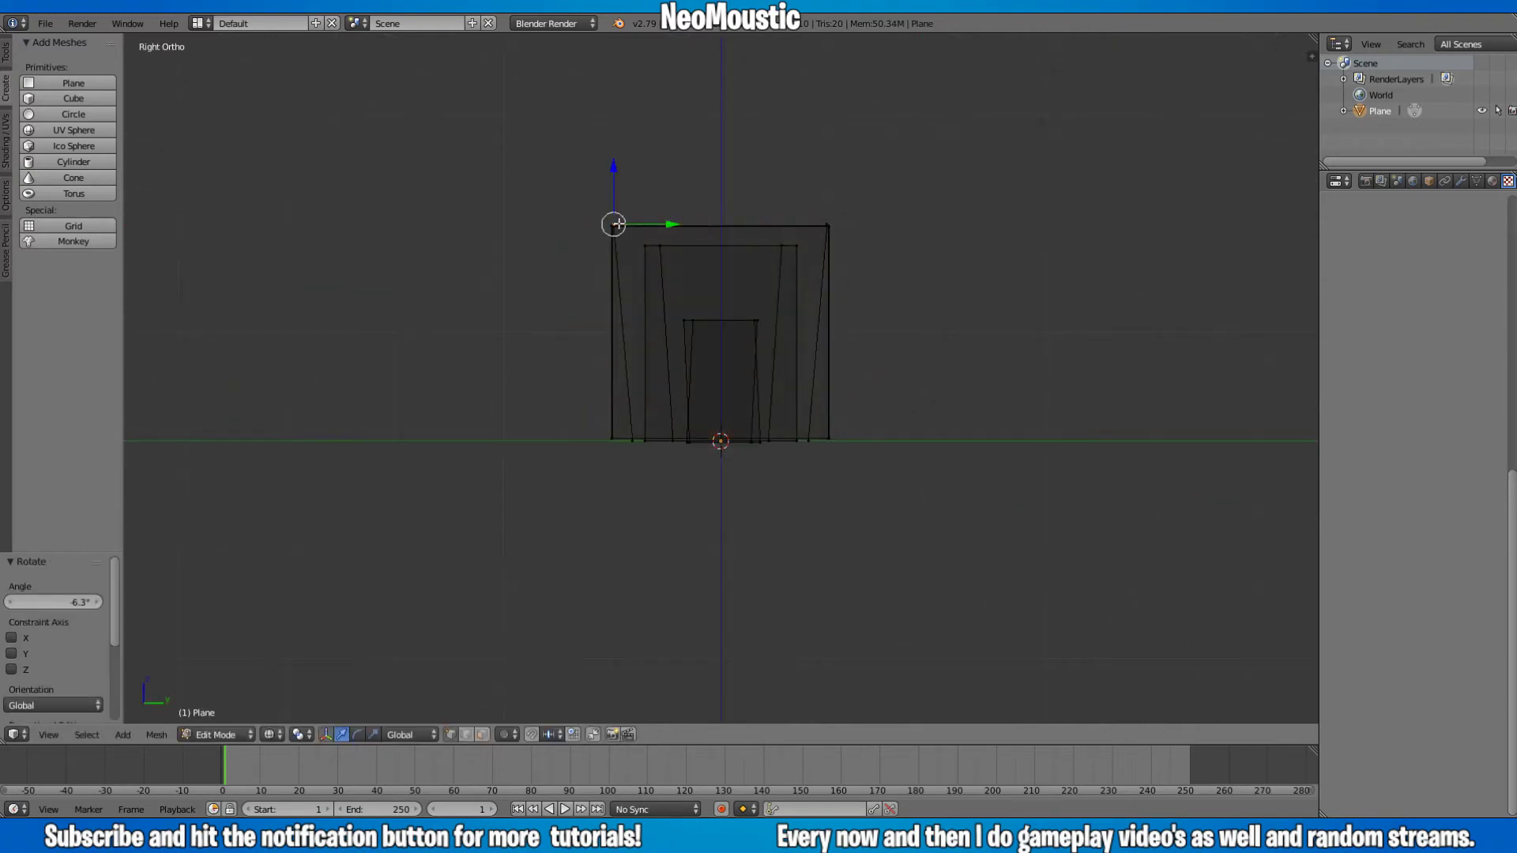
{"action": "key", "text": "l"}
{"action": "key", "text": "r"}
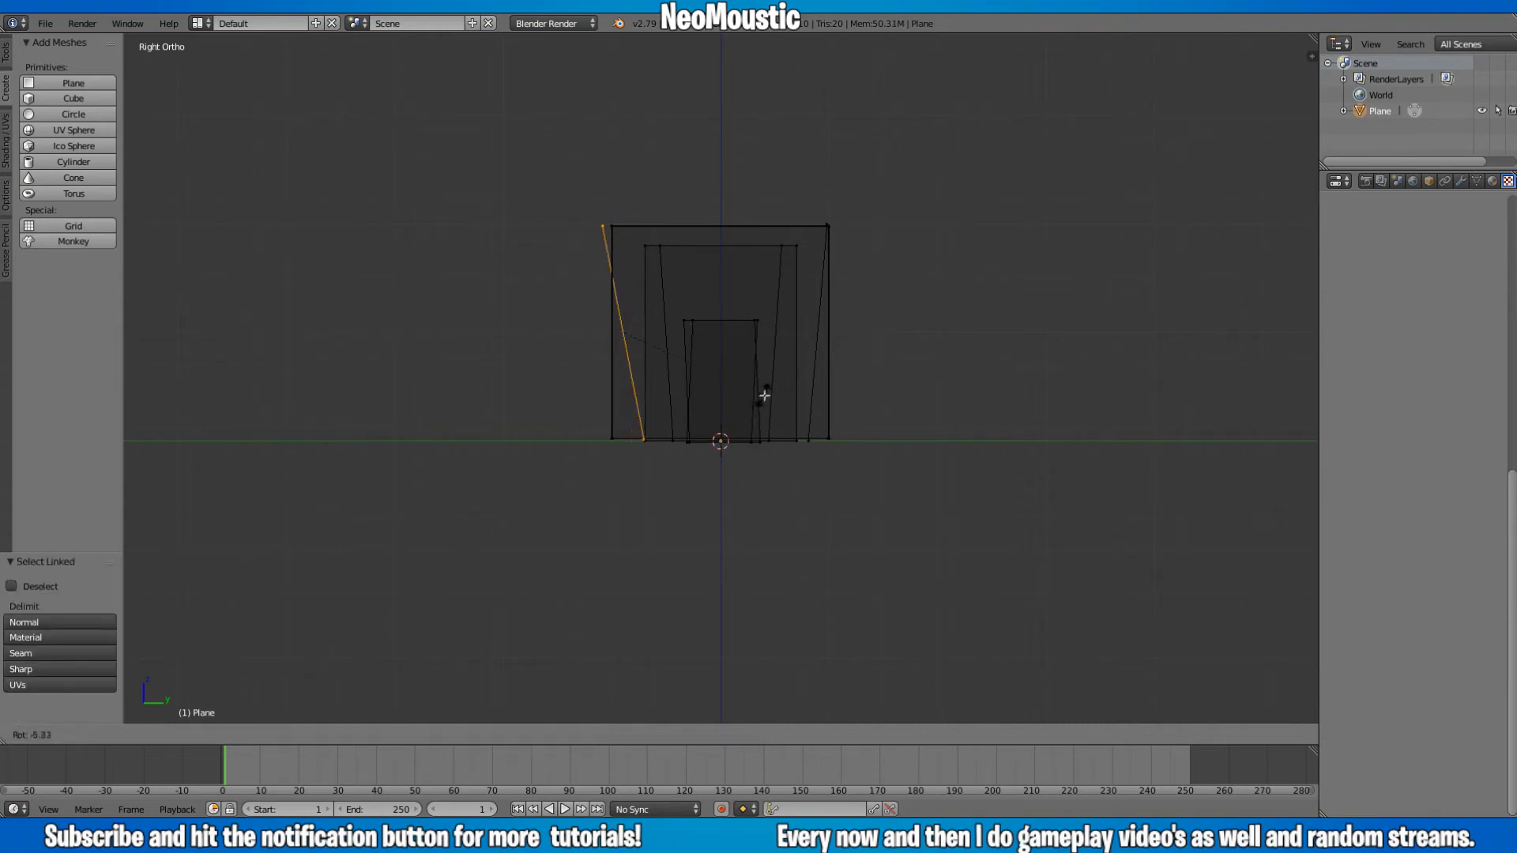
{"action": "left_click", "coordinate": [766, 393]}
- Tilt the inner +X side plane outward by about 8.26° in front view
{"action": "right_click", "coordinate": [829, 222]}
{"action": "middle_click_drag", "start_coordinate": [748, 350], "coordinate": [802, 413]}
{"action": "right_click", "coordinate": [816, 274]}
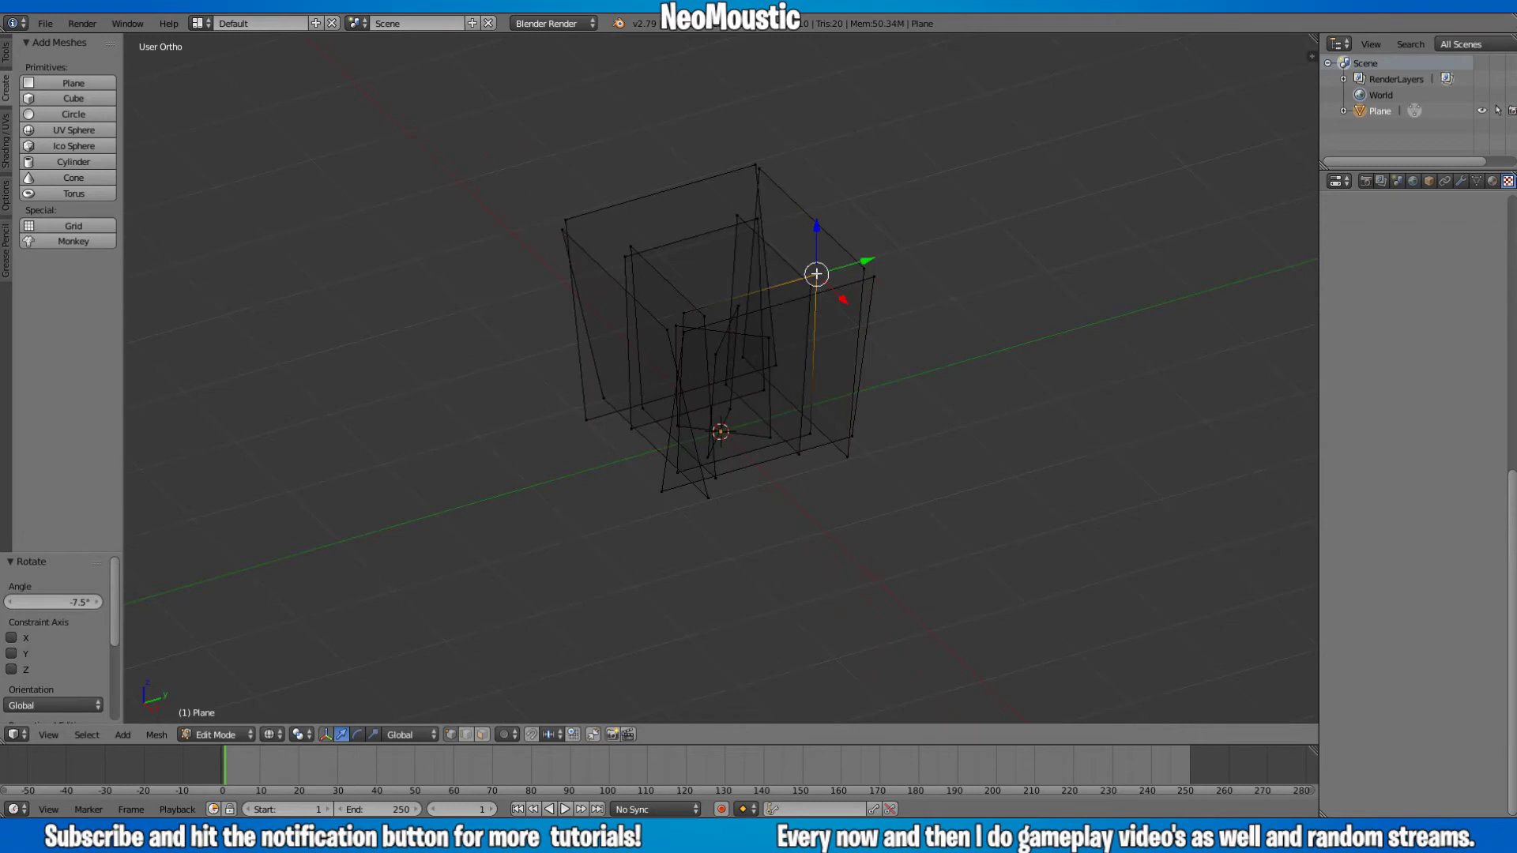
{"action": "key", "text": "l"}
{"action": "key", "text": "KP_1"}
{"action": "key", "text": "r"}
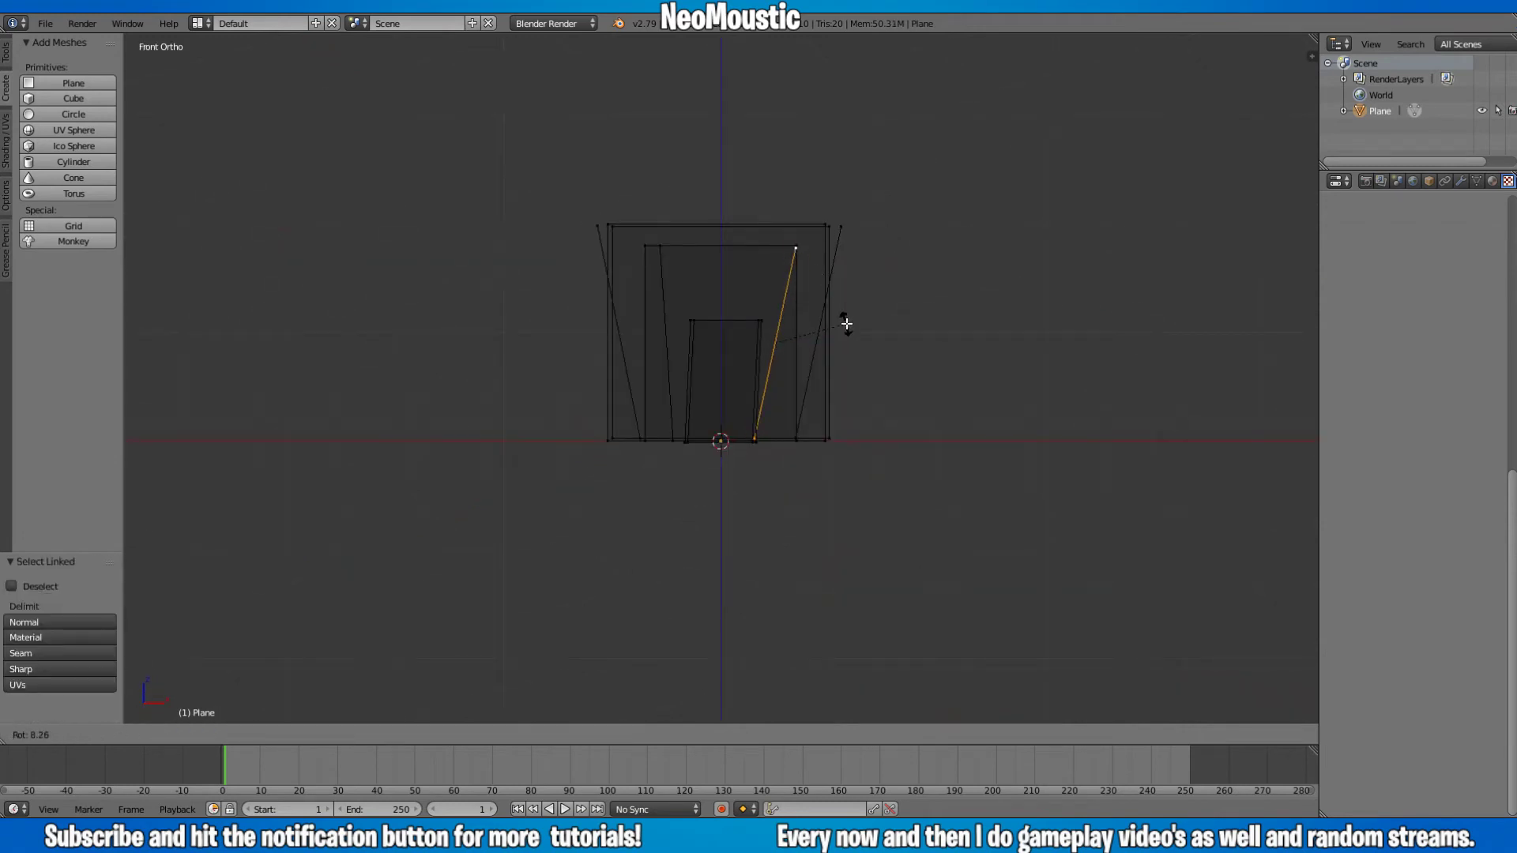
{"action": "left_click", "coordinate": [846, 324]}
- Tilt the inner -X side plane outward by about -5.6° in front view
{"action": "middle_click_drag", "start_coordinate": [772, 339], "coordinate": [683, 265]}
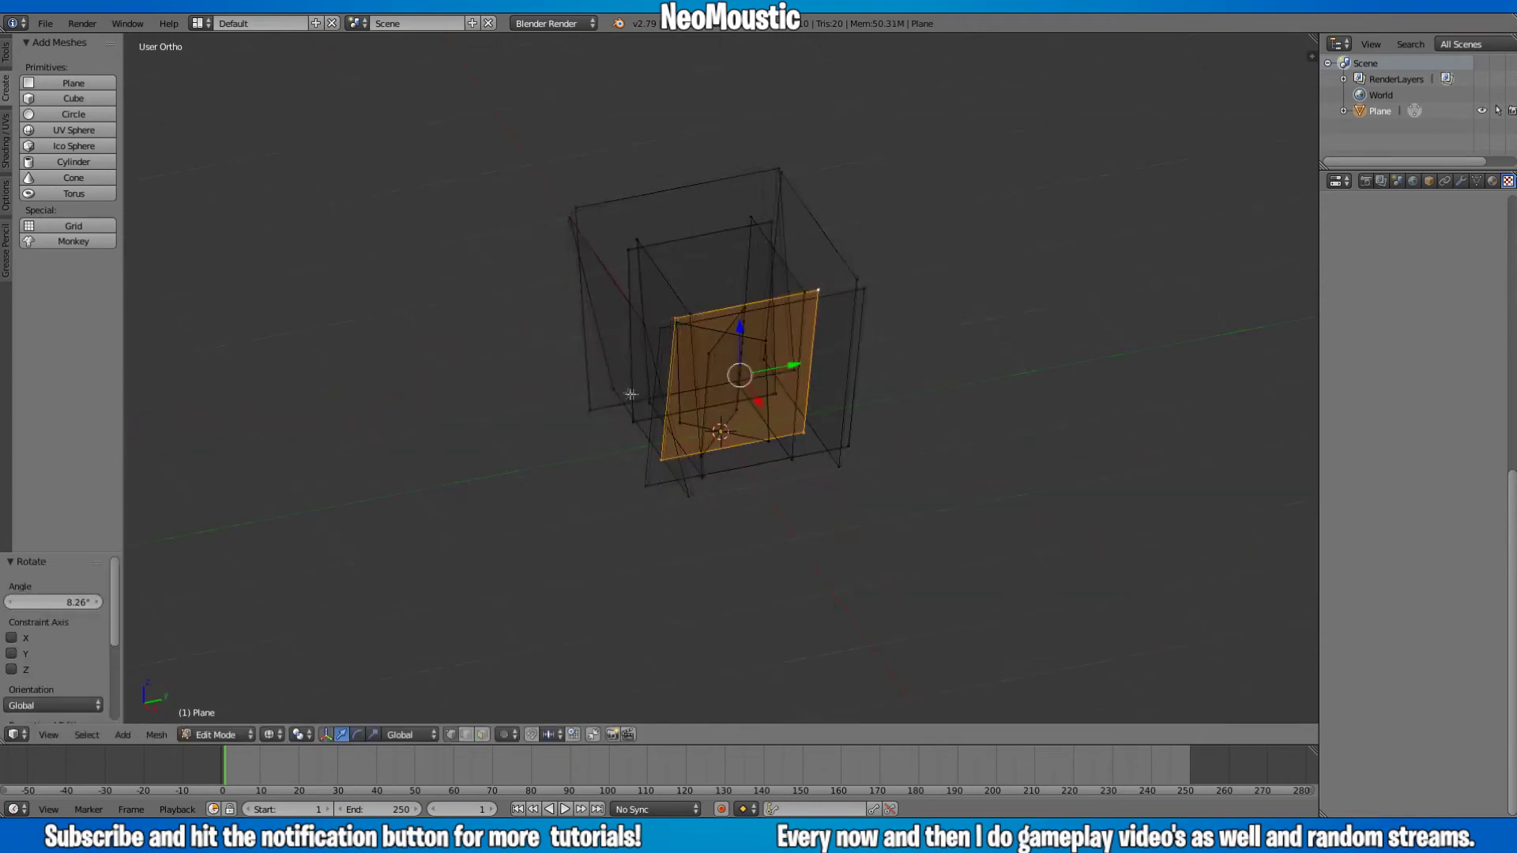
{"action": "right_click", "coordinate": [634, 252]}
{"action": "key", "text": "KP_1"}
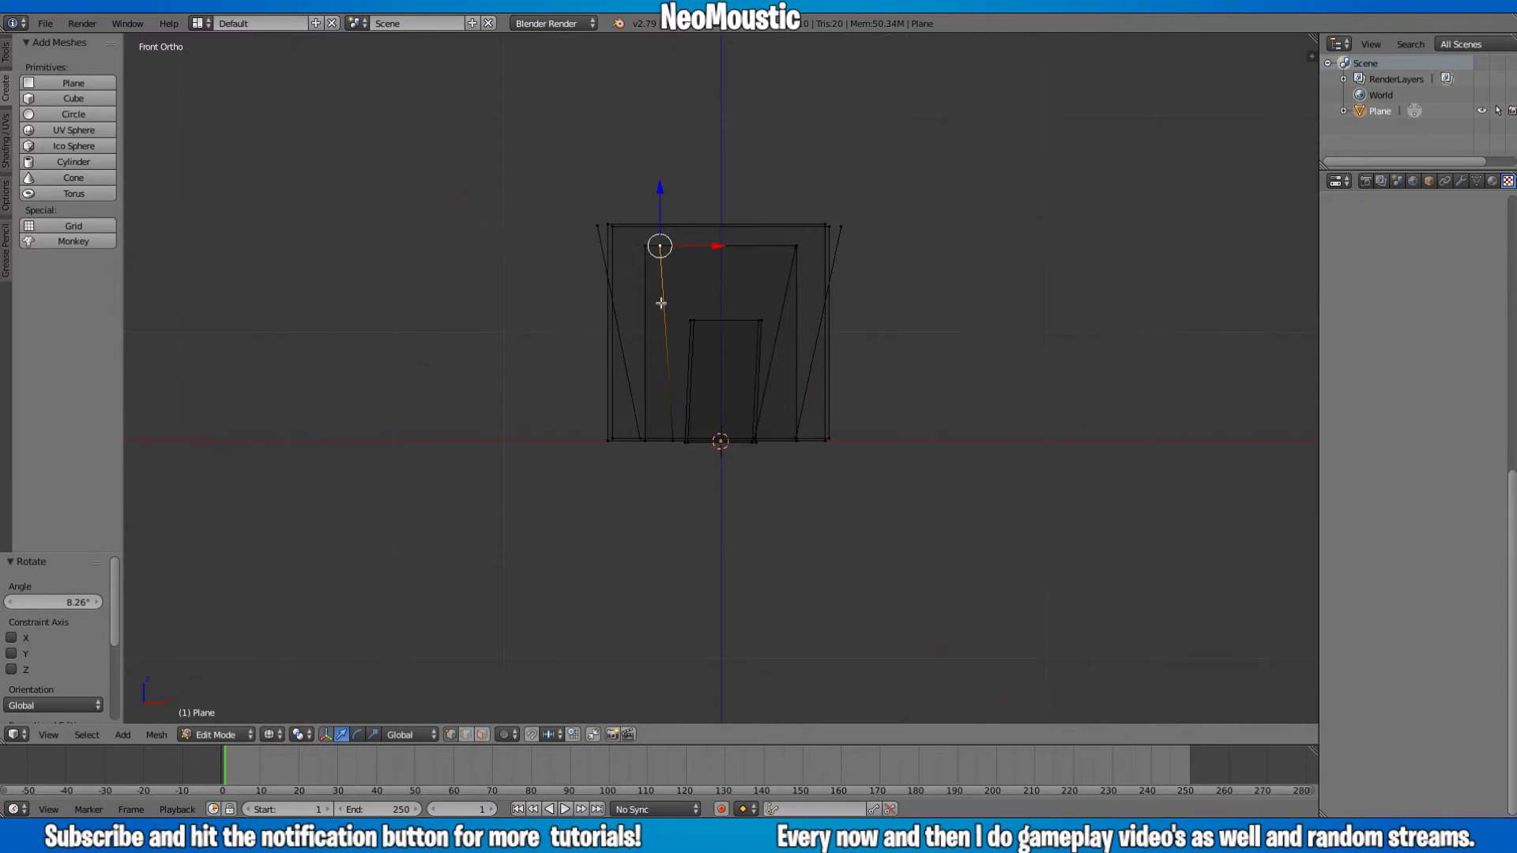
{"action": "key", "text": "l"}
{"action": "middle_click_drag", "start_coordinate": [772, 321], "coordinate": [704, 375]}
{"action": "right_click", "coordinate": [628, 283]}
{"action": "key", "text": "l"}
{"action": "key", "text": "KP_1"}
{"action": "key", "text": "r"}
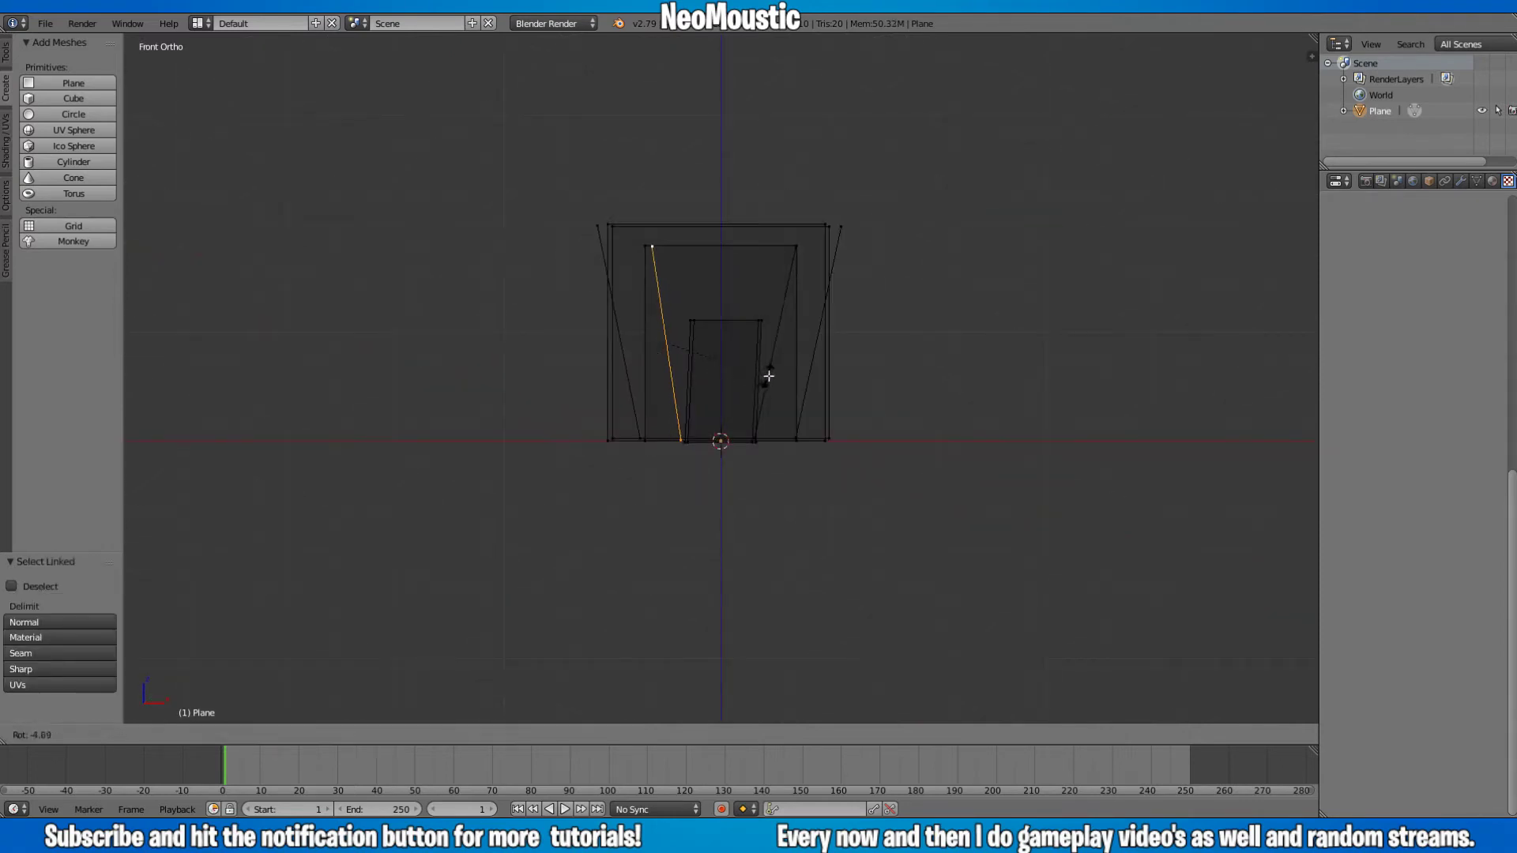
{"action": "left_click", "coordinate": [770, 375]}
- Tilt the inner back plane outward by 15.4° in right view
{"action": "middle_click_drag", "start_coordinate": [771, 351], "coordinate": [644, 383]}
{"action": "right_click", "coordinate": [755, 224]}
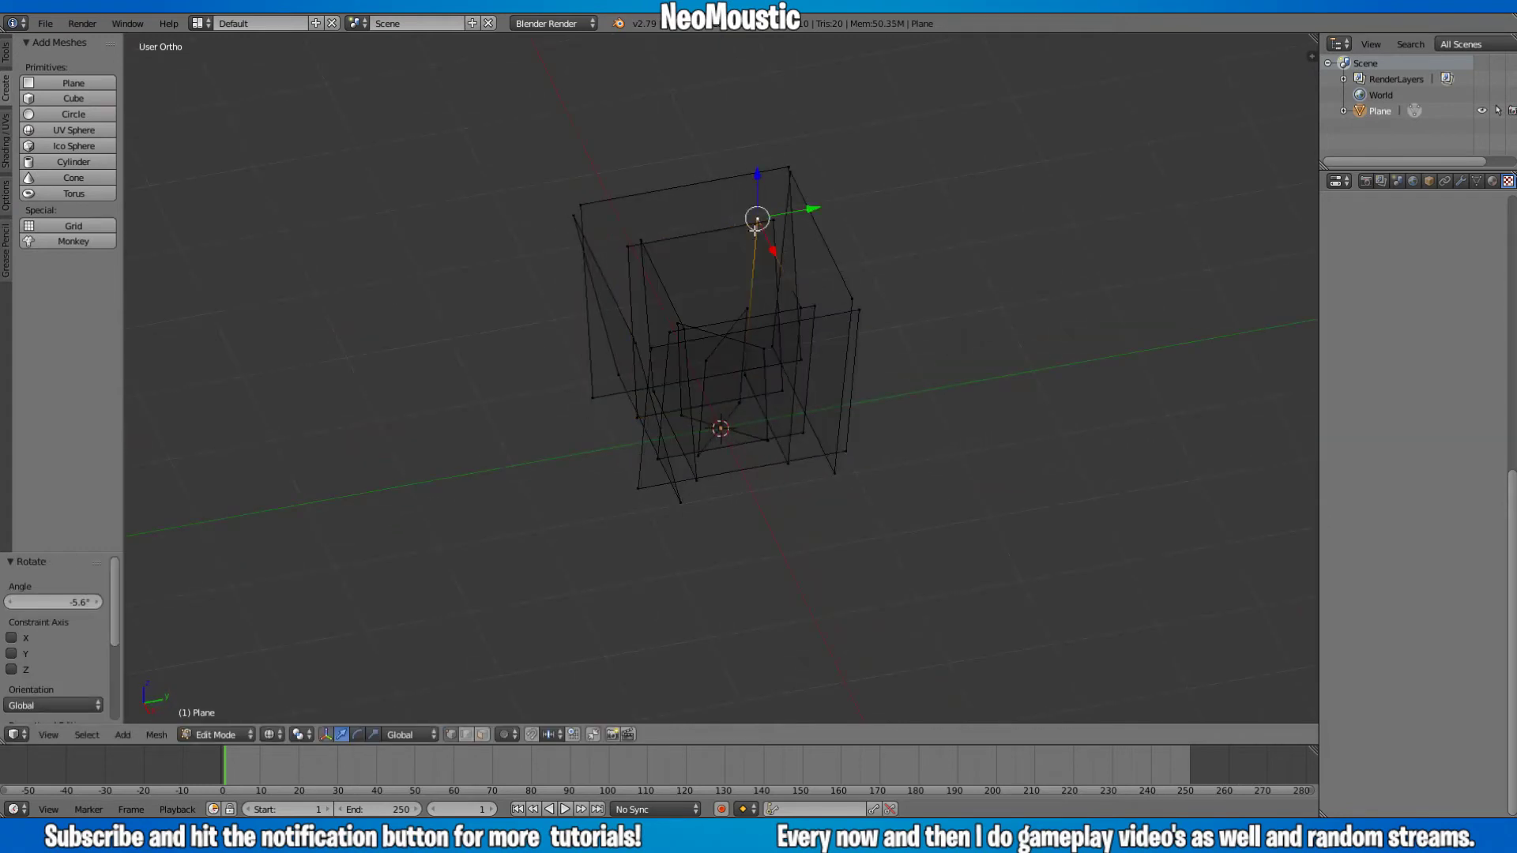
{"action": "key", "text": "l"}
{"action": "key", "text": "KP_3"}
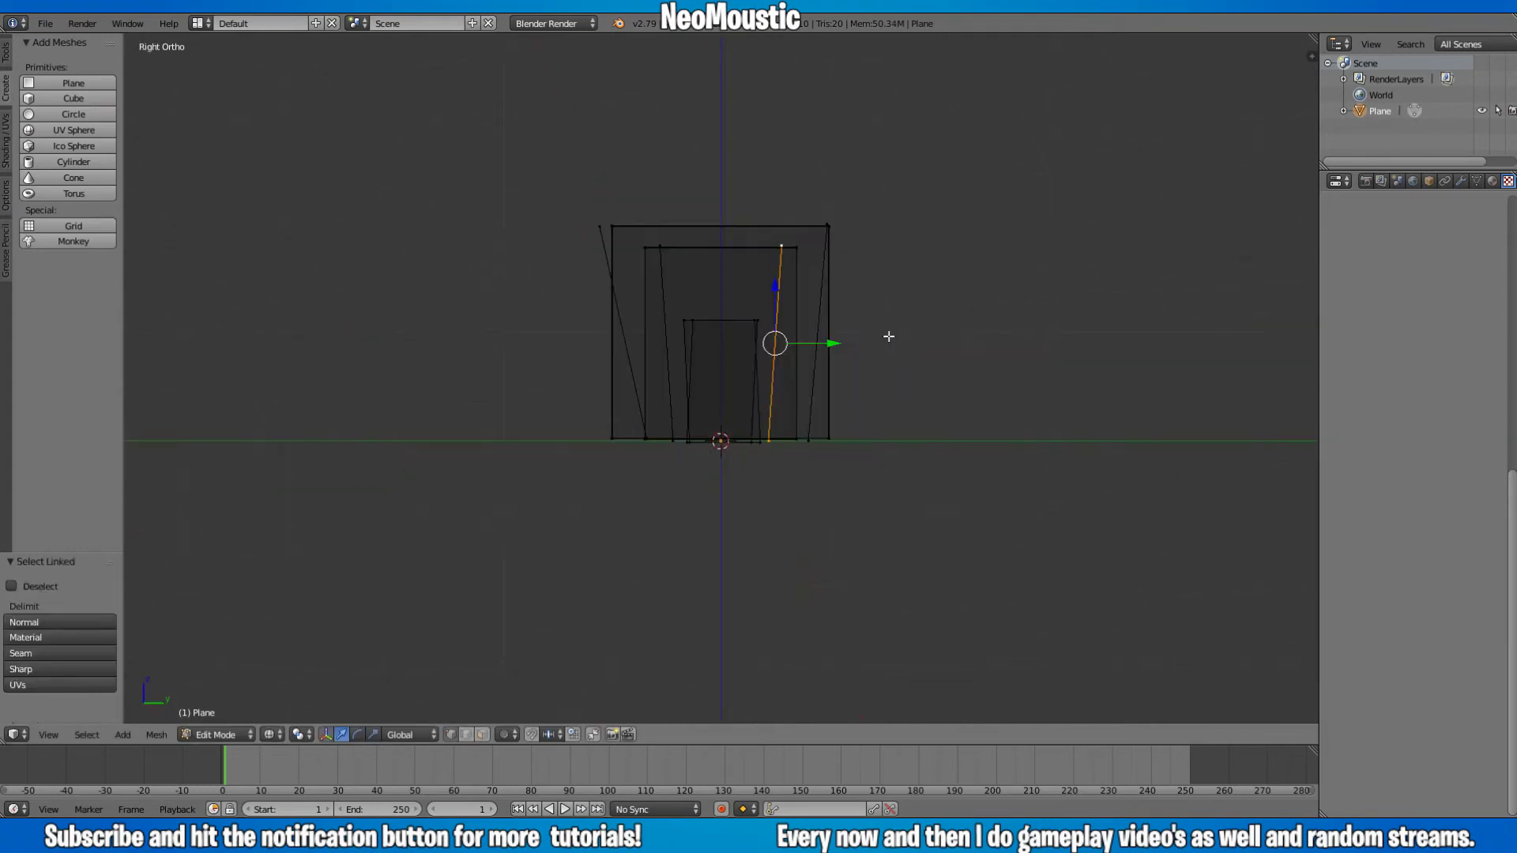
{"action": "key", "text": "r"}
{"action": "left_click", "coordinate": [890, 379]}
- Tilt one plane of the central cross by -14° in right view
{"action": "middle_click_drag", "start_coordinate": [889, 379], "coordinate": [885, 462]}
{"action": "right_click", "coordinate": [767, 342]}
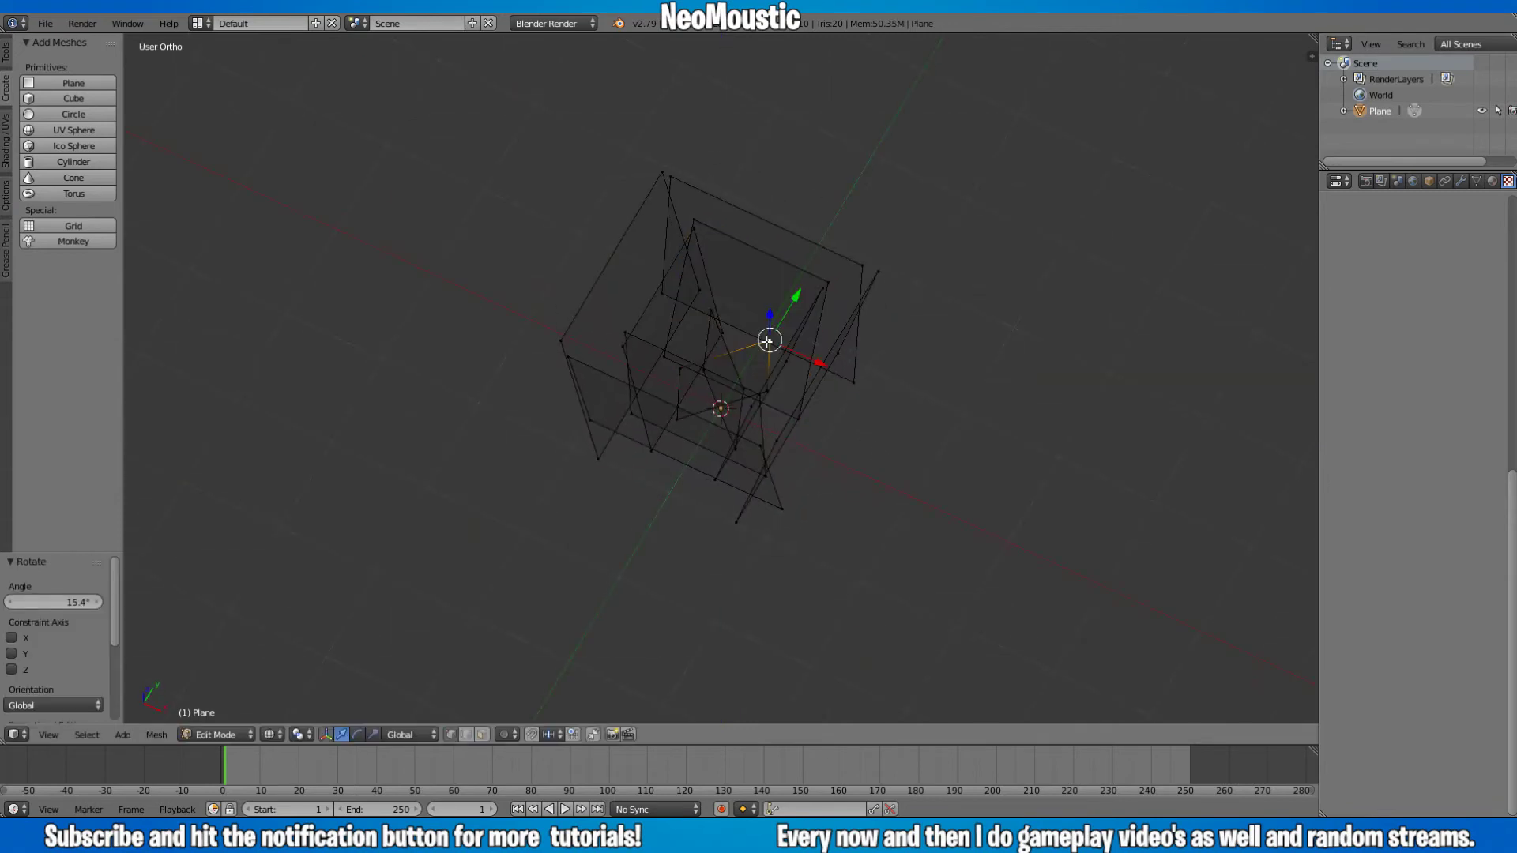
{"action": "key", "text": "l"}
{"action": "key", "text": "KP_3"}
{"action": "key", "text": "r"}
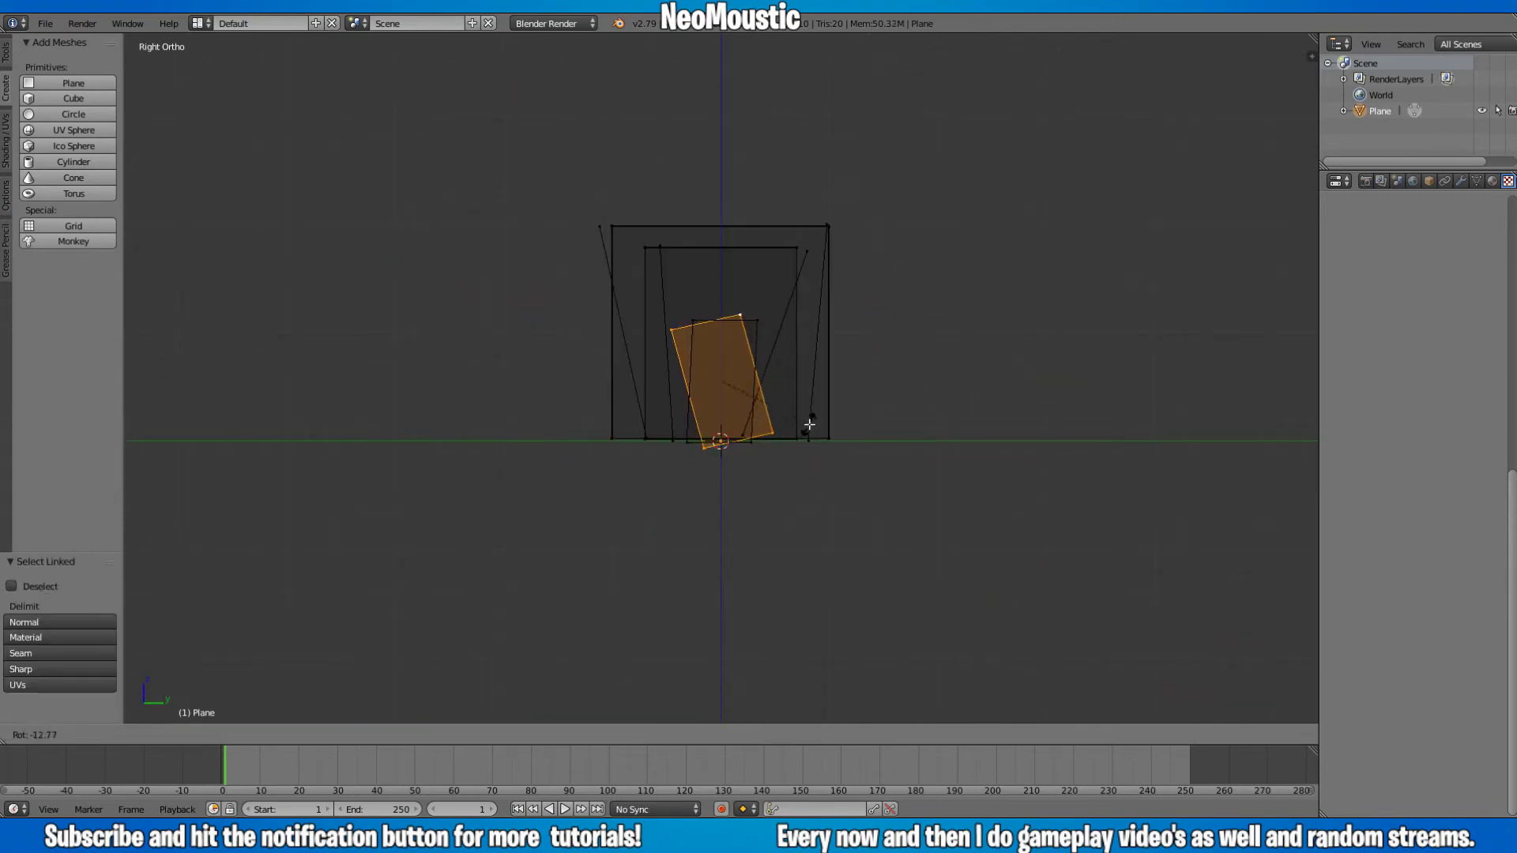
{"action": "left_click", "coordinate": [806, 427]}
- Rotate the same central cross plane by about 13° in front view and shift it slightly into place
{"action": "middle_click_drag", "start_coordinate": [806, 427], "coordinate": [899, 398]}
{"action": "key", "text": "KP_1"}
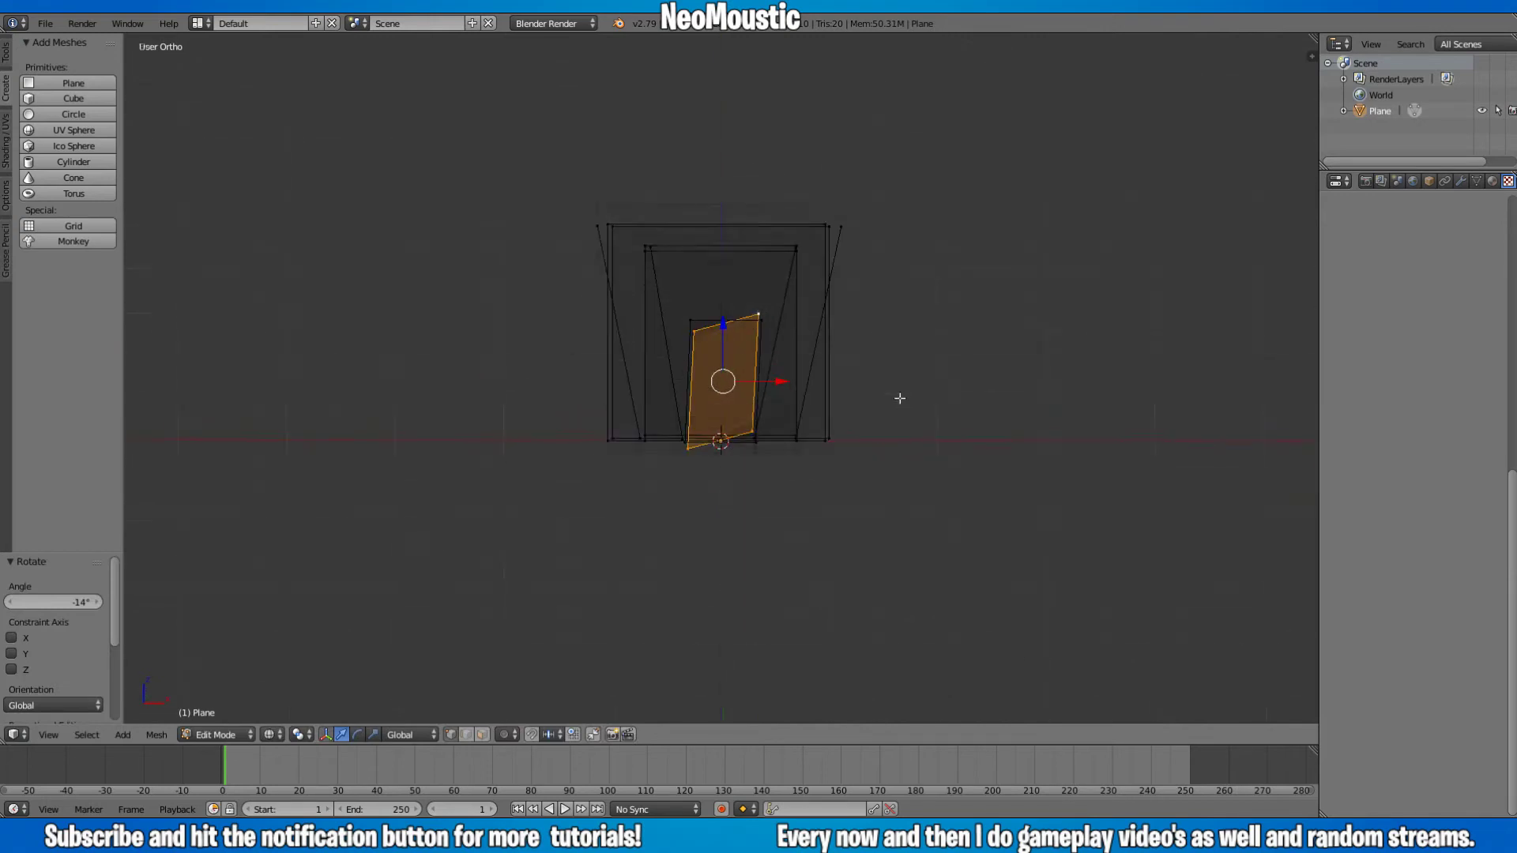
{"action": "key", "text": "r"}
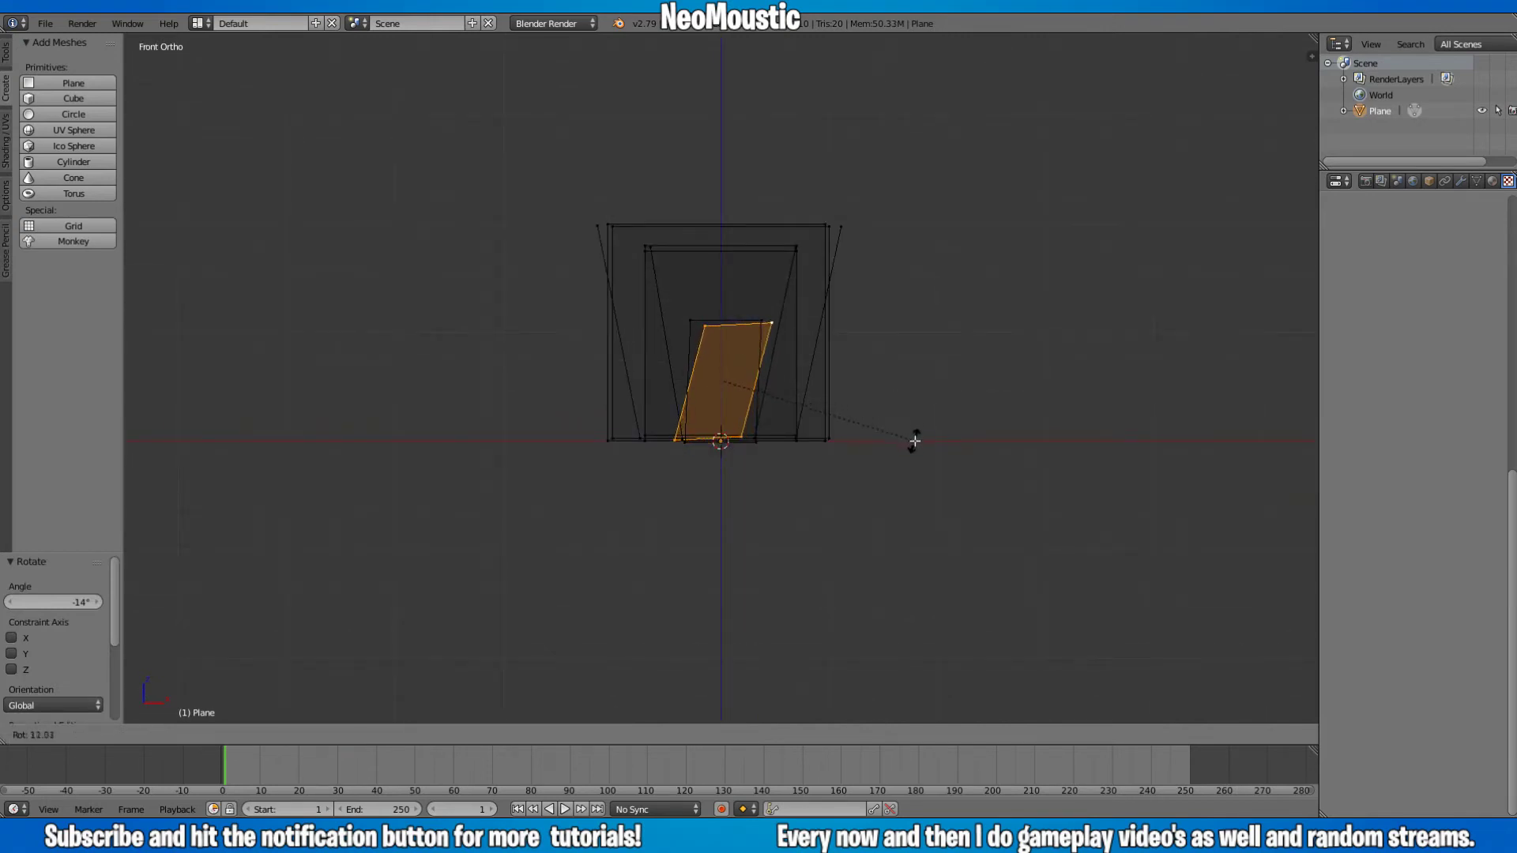
{"action": "left_click", "coordinate": [913, 448]}
{"action": "key", "text": "g"}
{"action": "left_click", "coordinate": [892, 421]}
- Return the grass patch to solid shading and Object Mode, shown from the front
{"action": "key", "text": "z"}
{"action": "mouse_move", "coordinate": [865, 272]}
{"action": "middle_mouse_down"}
{"action": "mouse_move", "coordinate": [839, 420]}
{"action": "mouse_move", "coordinate": [511, 368]}
{"action": "mouse_move", "coordinate": [434, 414]}
{"action": "mouse_move", "coordinate": [807, 307]}
{"action": "mouse_move", "coordinate": [1019, 329]}
{"action": "mouse_move", "coordinate": [803, 352]}
{"action": "mouse_move", "coordinate": [1012, 348]}
{"action": "mouse_move", "coordinate": [1140, 306]}
{"action": "mouse_move", "coordinate": [879, 325]}
{"action": "mouse_move", "coordinate": [895, 432]}
{"action": "mouse_move", "coordinate": [914, 344]}
{"action": "mouse_move", "coordinate": [656, 307]}
{"action": "mouse_move", "coordinate": [822, 307]}
{"action": "mouse_move", "coordinate": [803, 310]}
{"action": "middle_mouse_up"}
{"action": "key", "text": "Tab"}
{"action": "key", "text": "KP_1"}
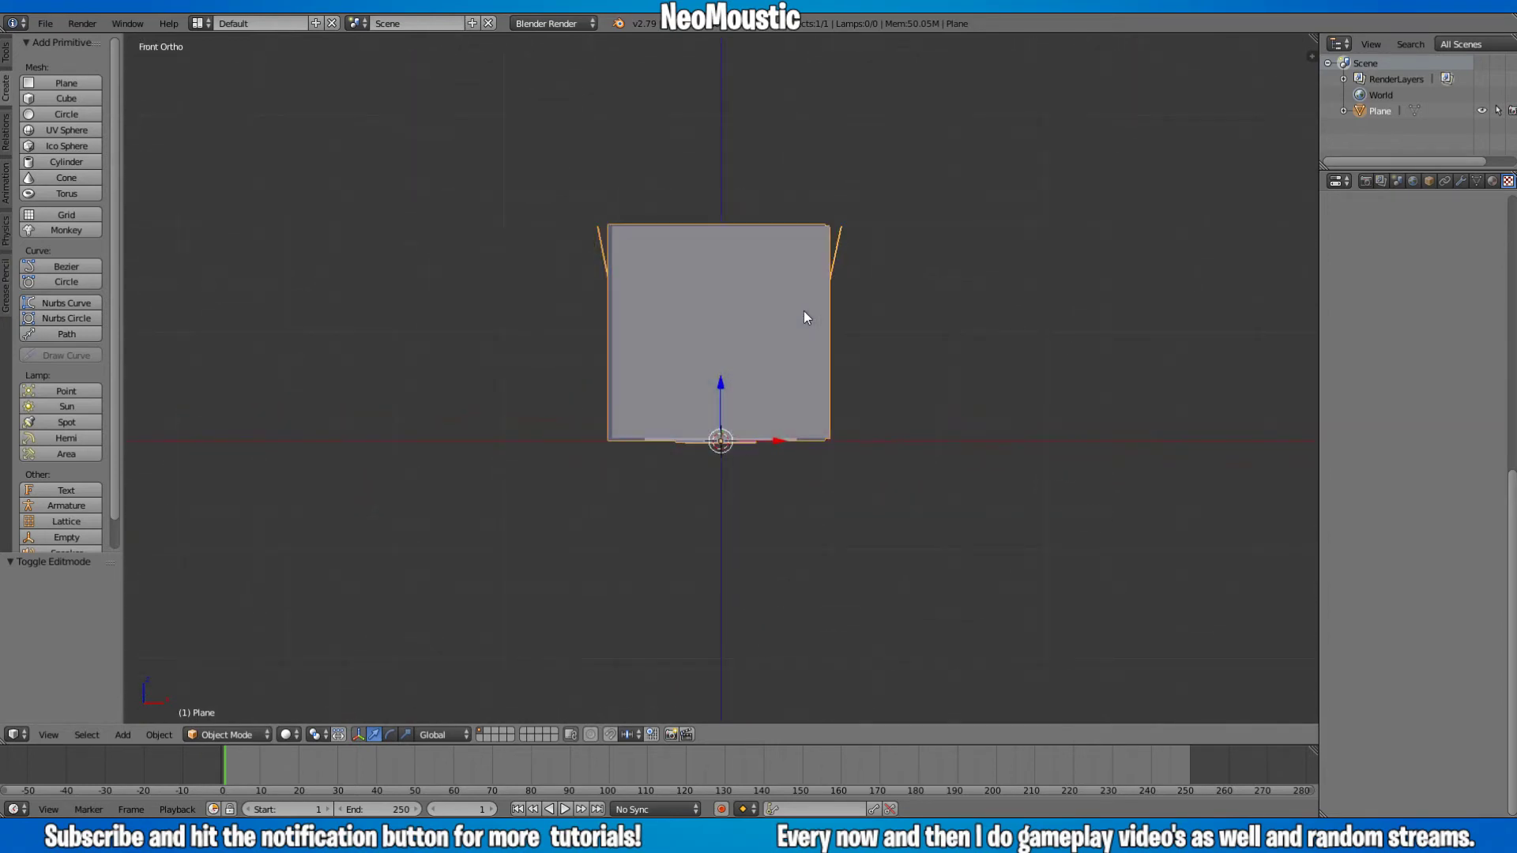
- Start an FBX export of the grass patch with -X Forward and Z Up as its axes
{"action": "left_click", "coordinate": [45, 22]}
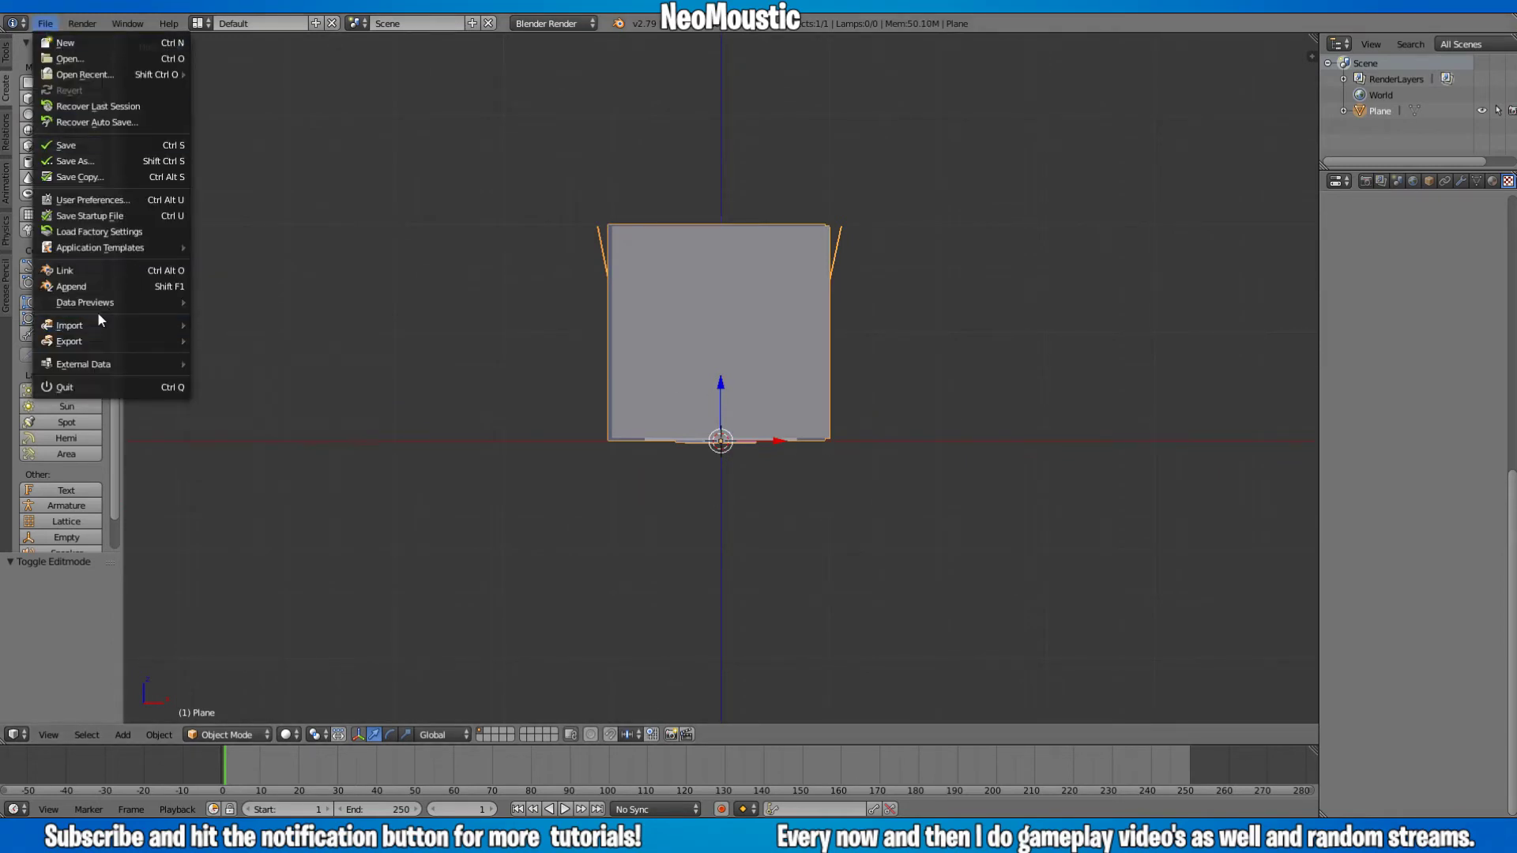
{"action": "mouse_move", "coordinate": [103, 342]}
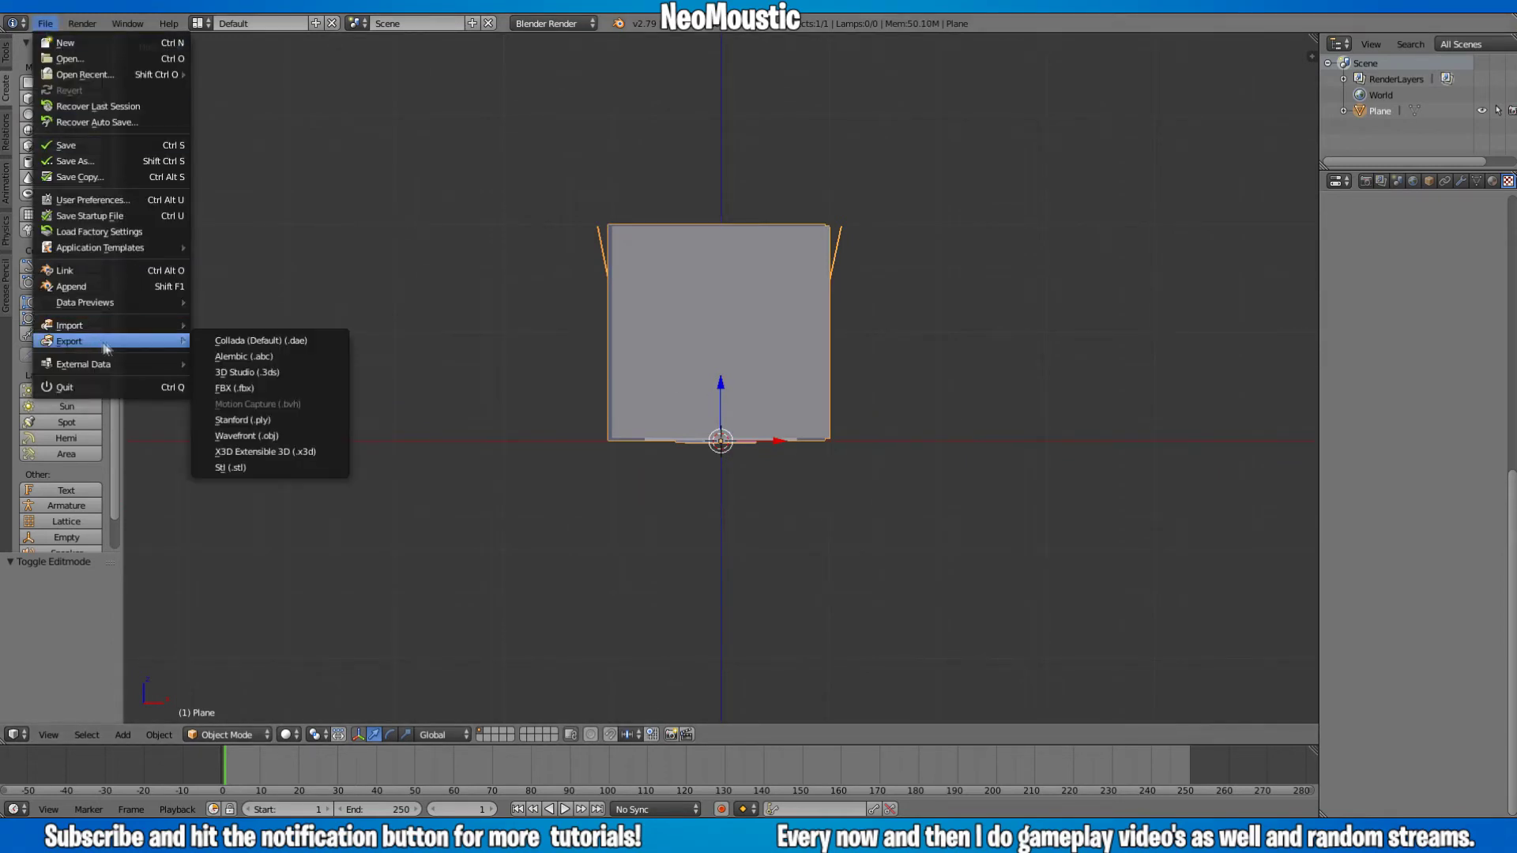
{"action": "left_click", "coordinate": [264, 387]}
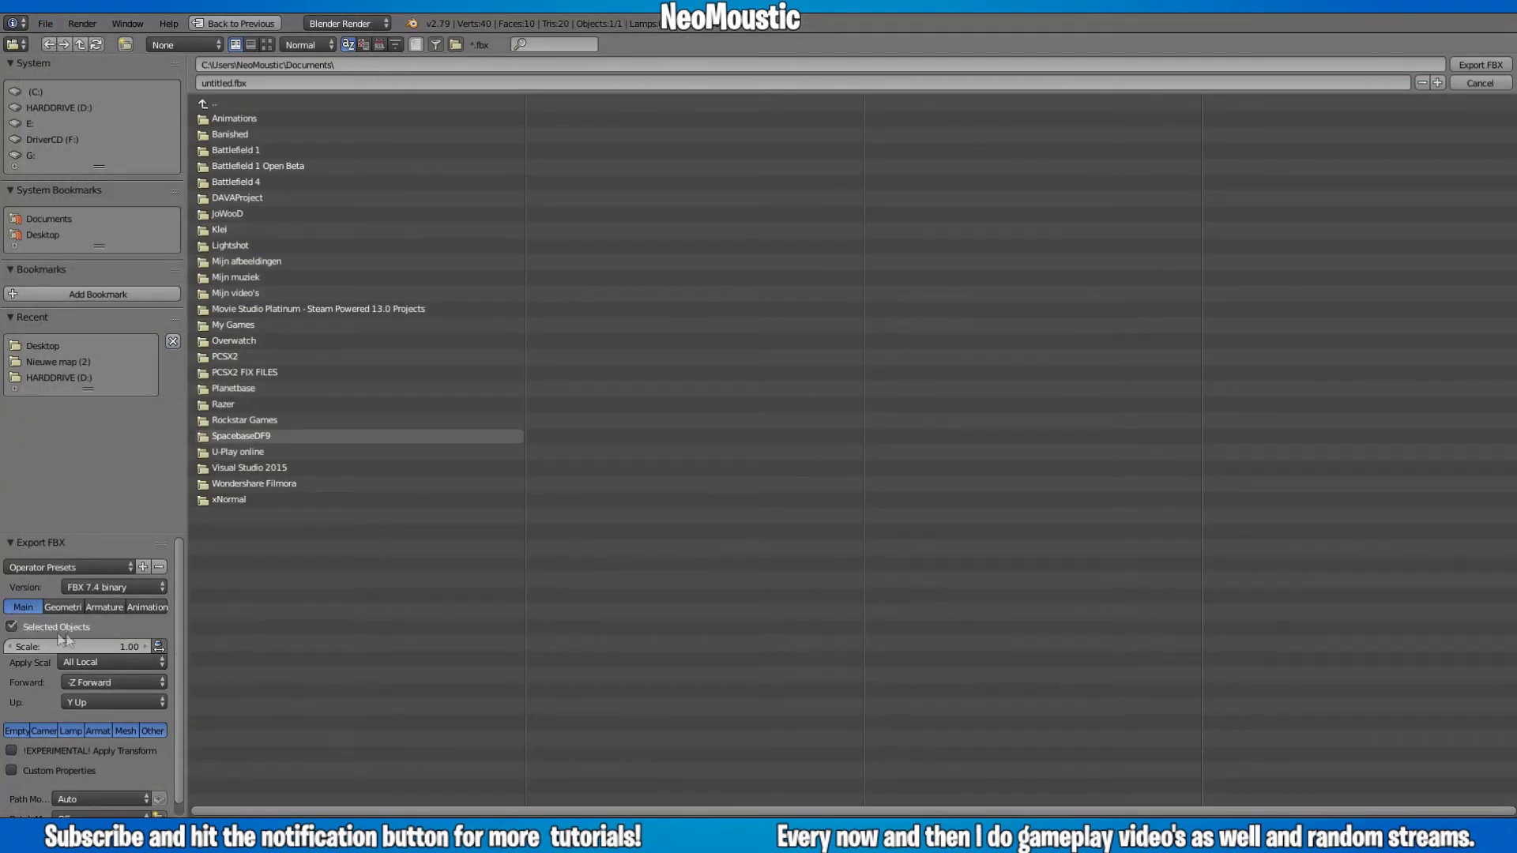
{"action": "left_click", "coordinate": [102, 681]}
{"action": "left_click", "coordinate": [98, 613]}
{"action": "left_click", "coordinate": [102, 699]}
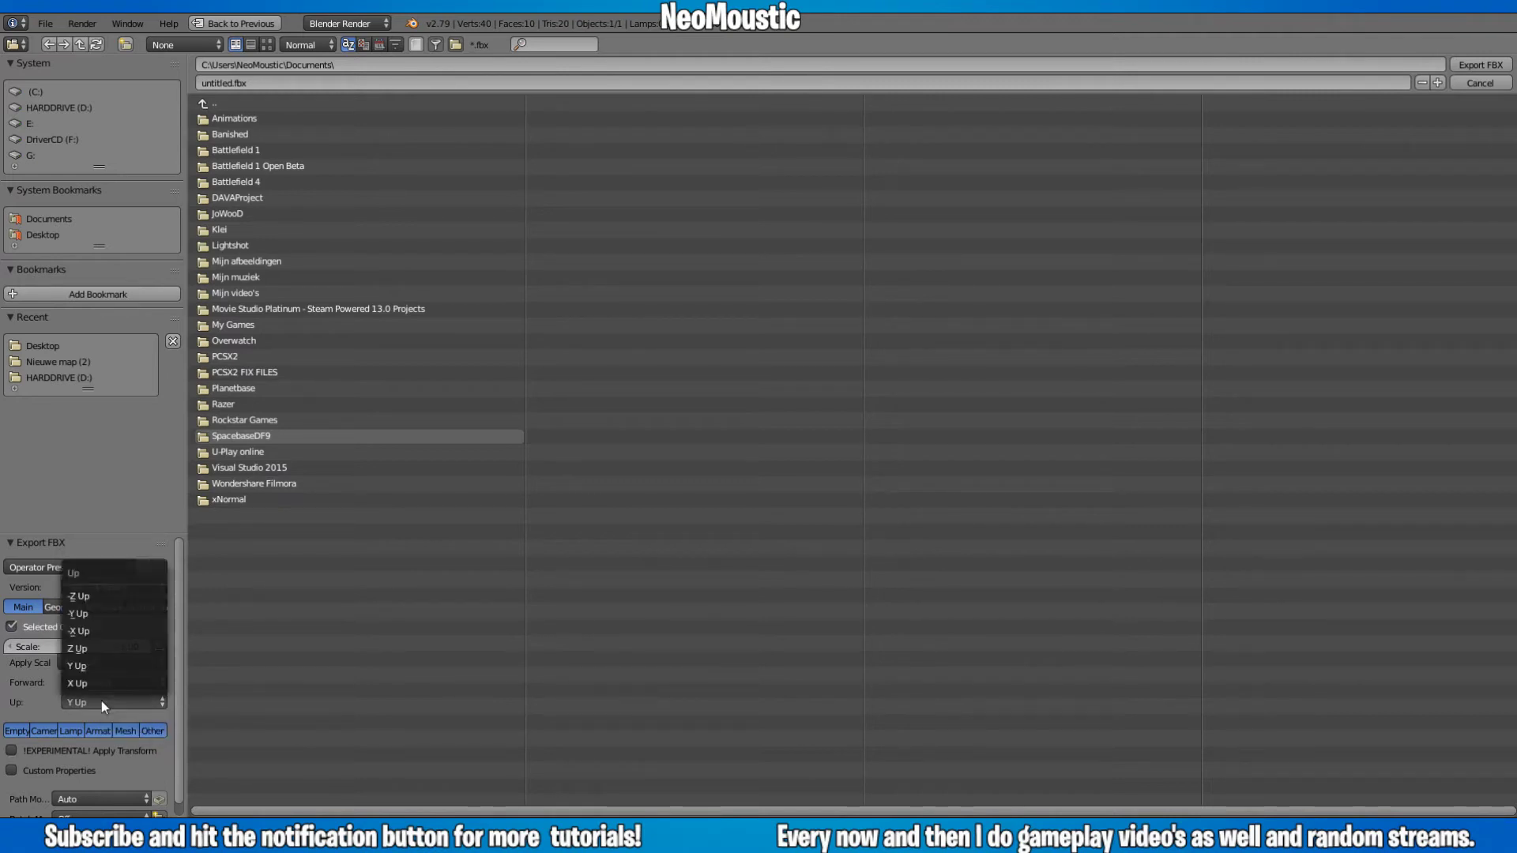
{"action": "left_click", "coordinate": [89, 648]}
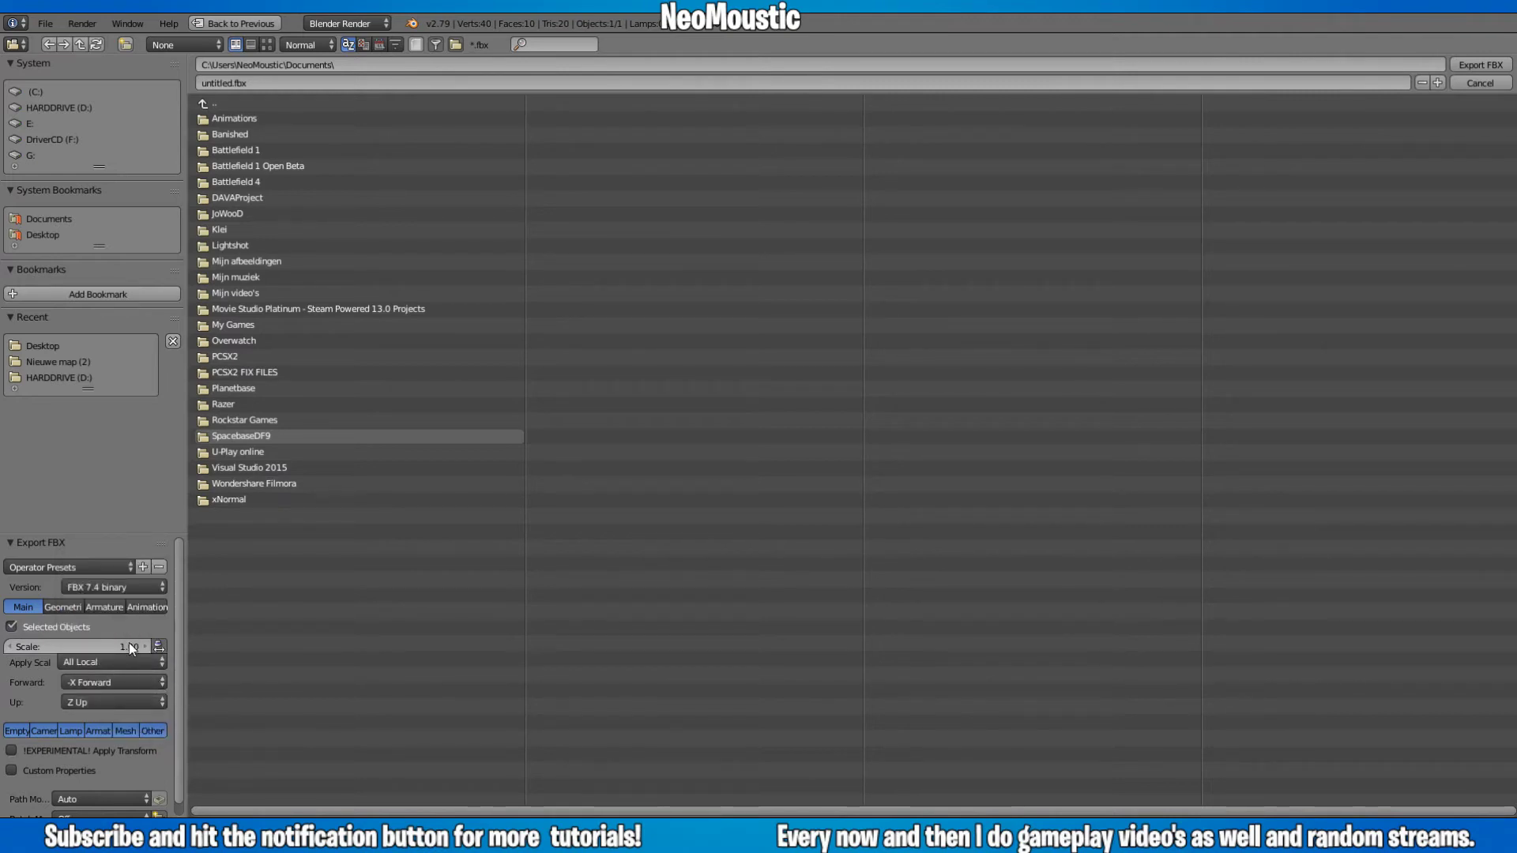
{"action": "left_click", "coordinate": [126, 646]}
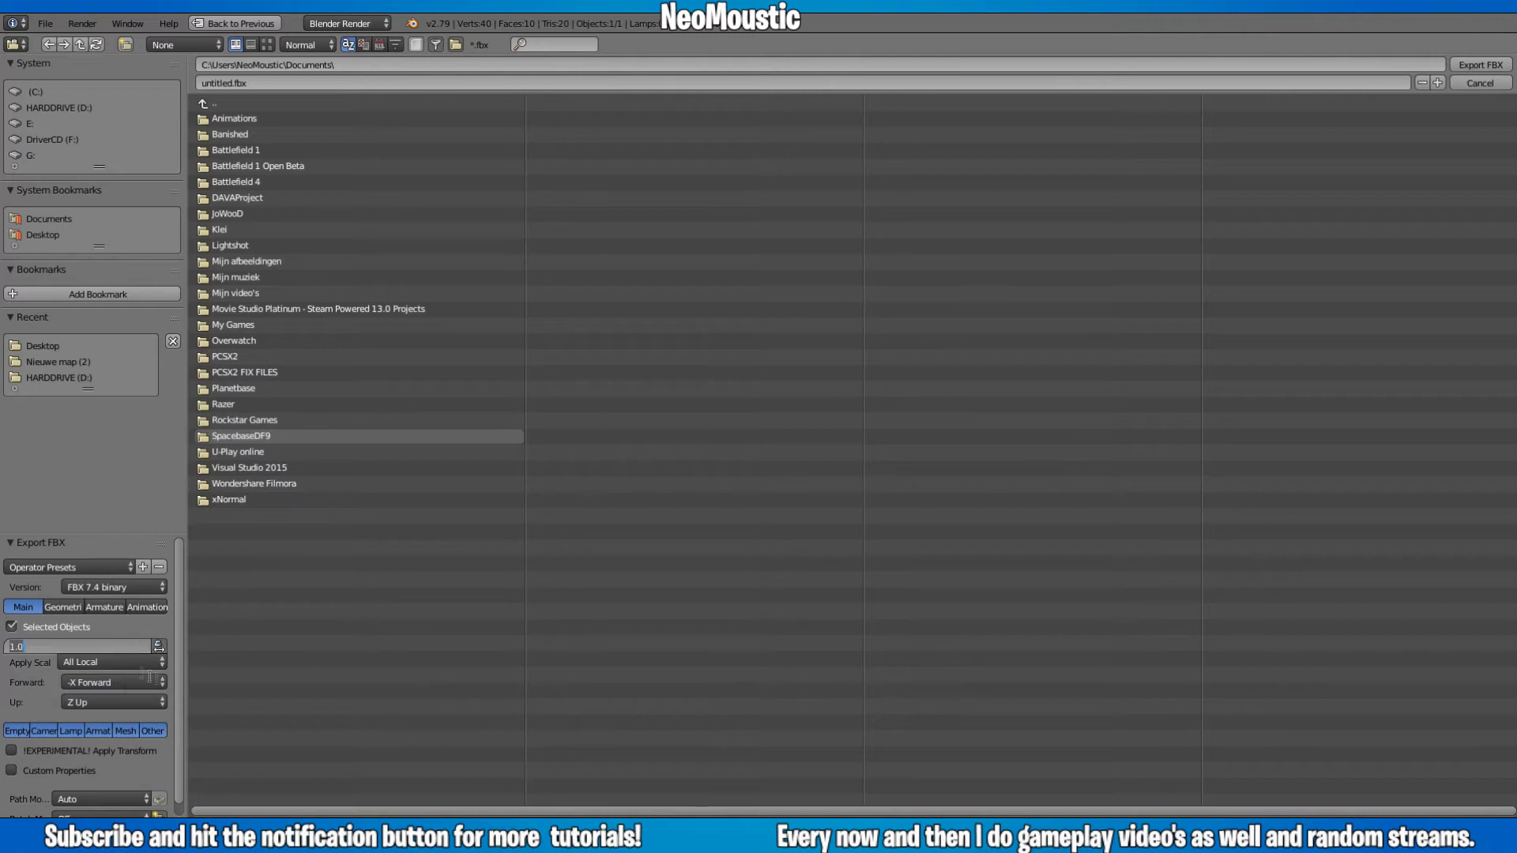
{"action": "key", "text": "BackSpace"}
{"action": "key", "text": "Escape"}
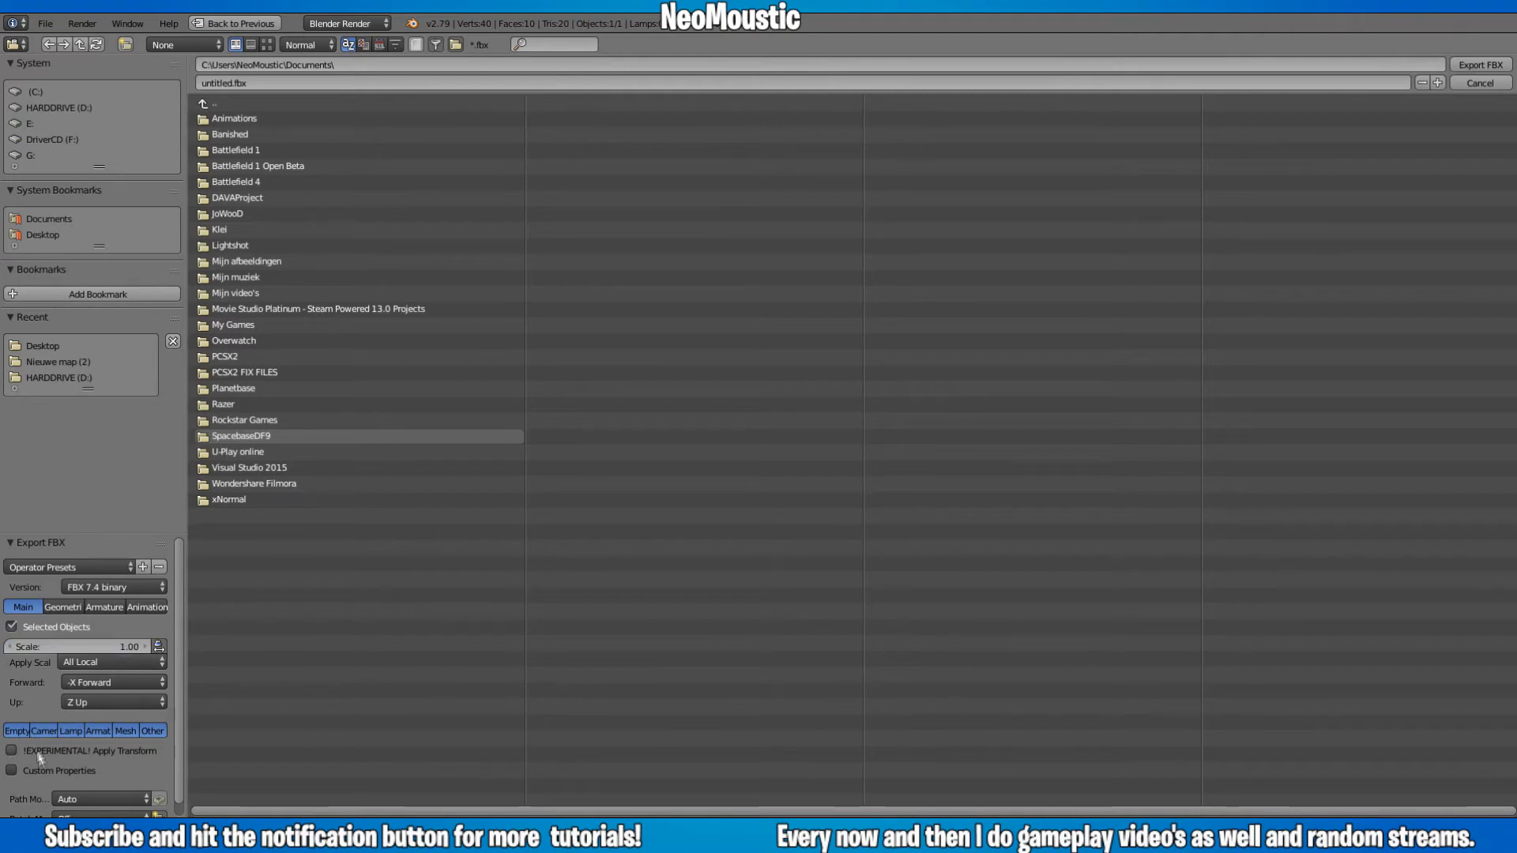
- Export the grass patch to the Desktop as an FBX file named Grass
{"action": "scroll", "coordinate": [38, 755], "scroll_direction": "down", "scroll_amount": 1}
{"action": "scroll", "coordinate": [68, 757], "scroll_direction": "up", "scroll_amount": 1}
{"action": "left_click", "coordinate": [61, 344]}
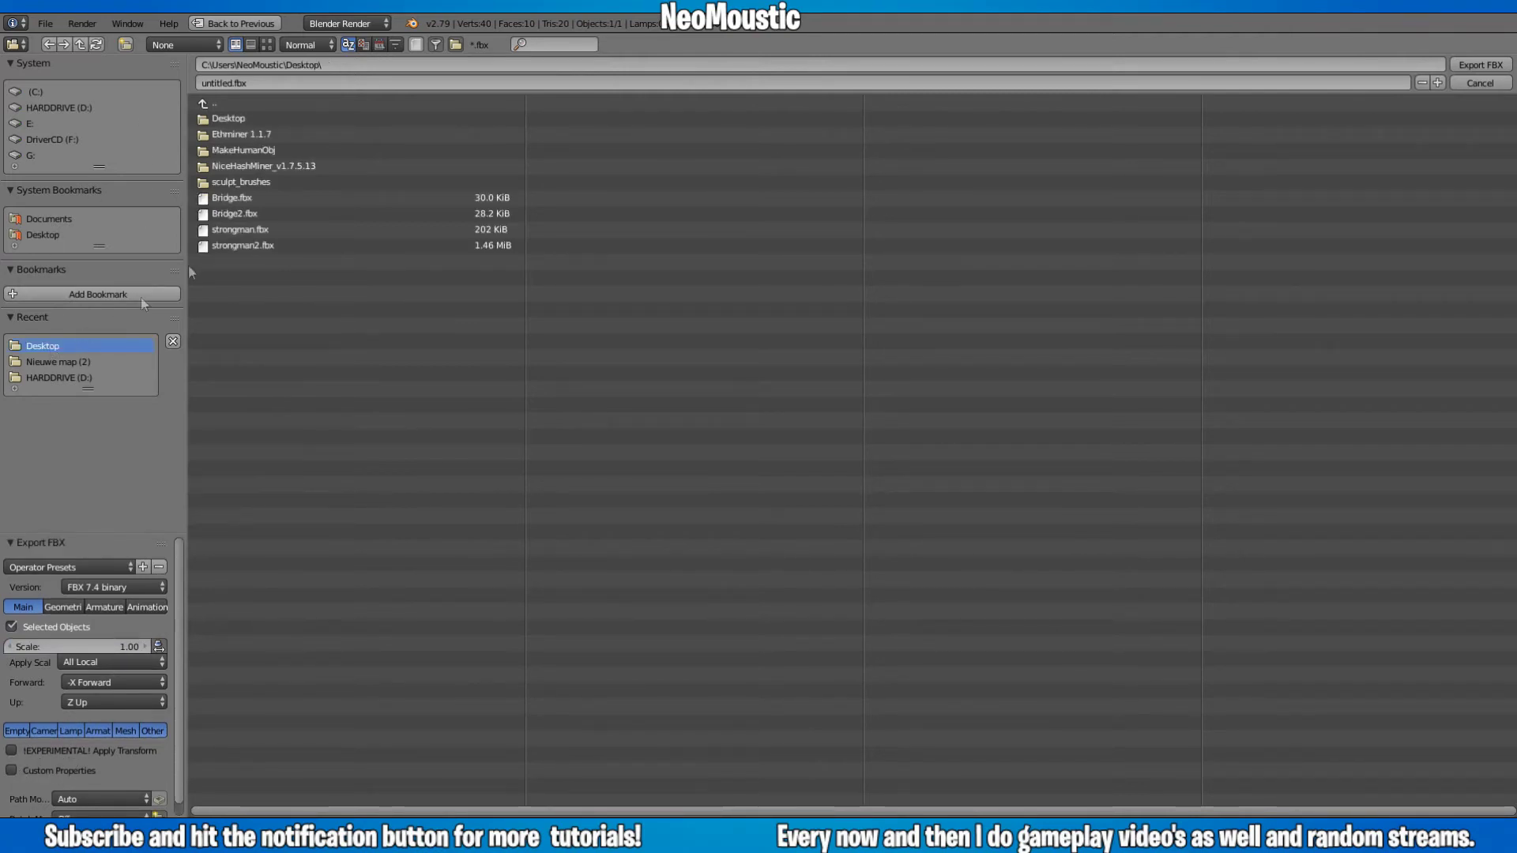
{"action": "left_click", "coordinate": [227, 83]}
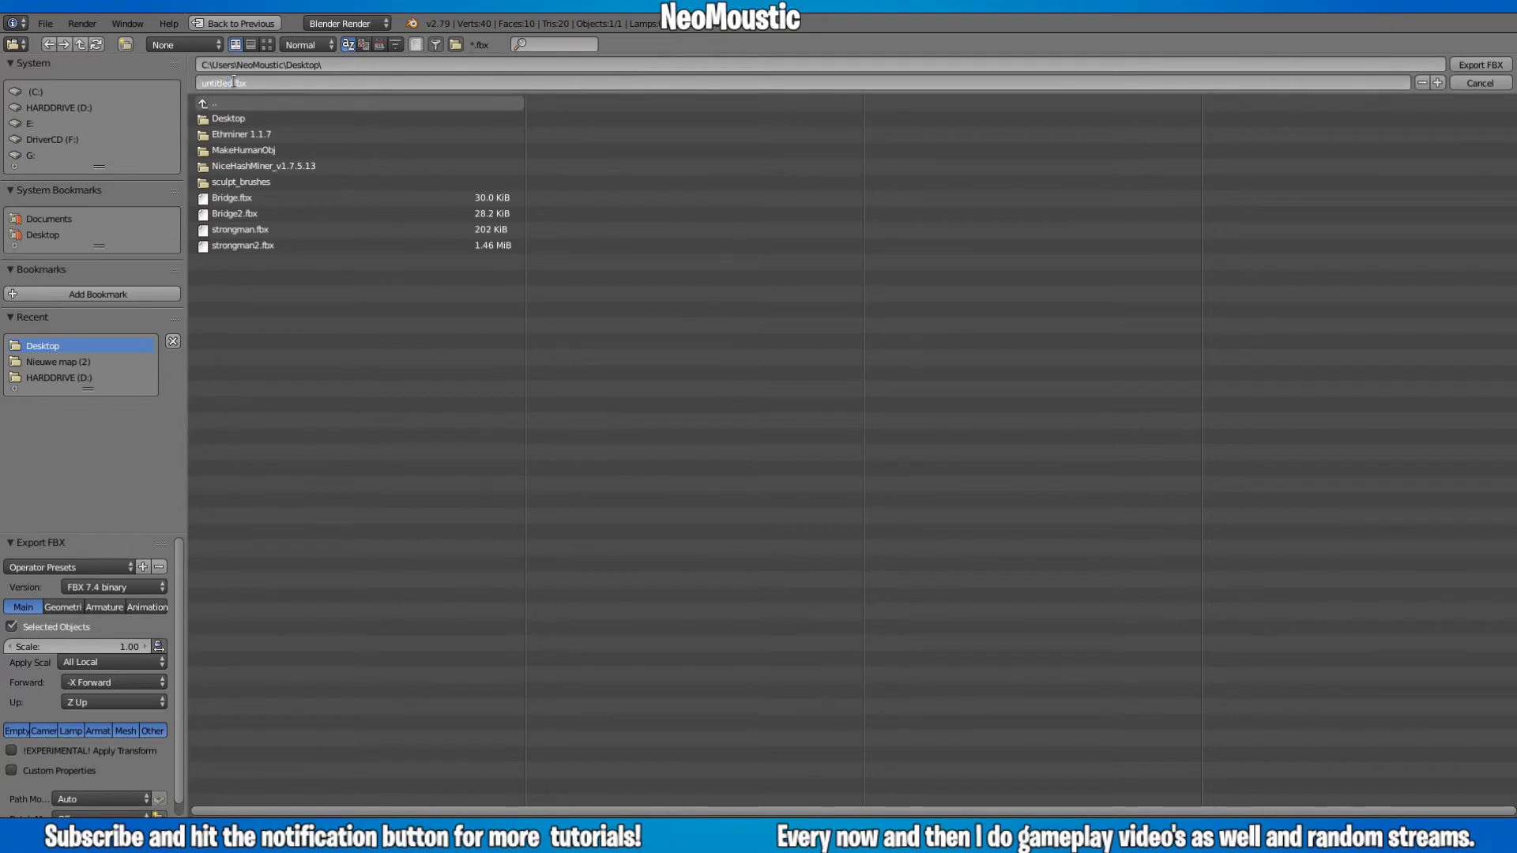
{"action": "type", "text": "Grass"}
{"action": "key", "text": "Return"}
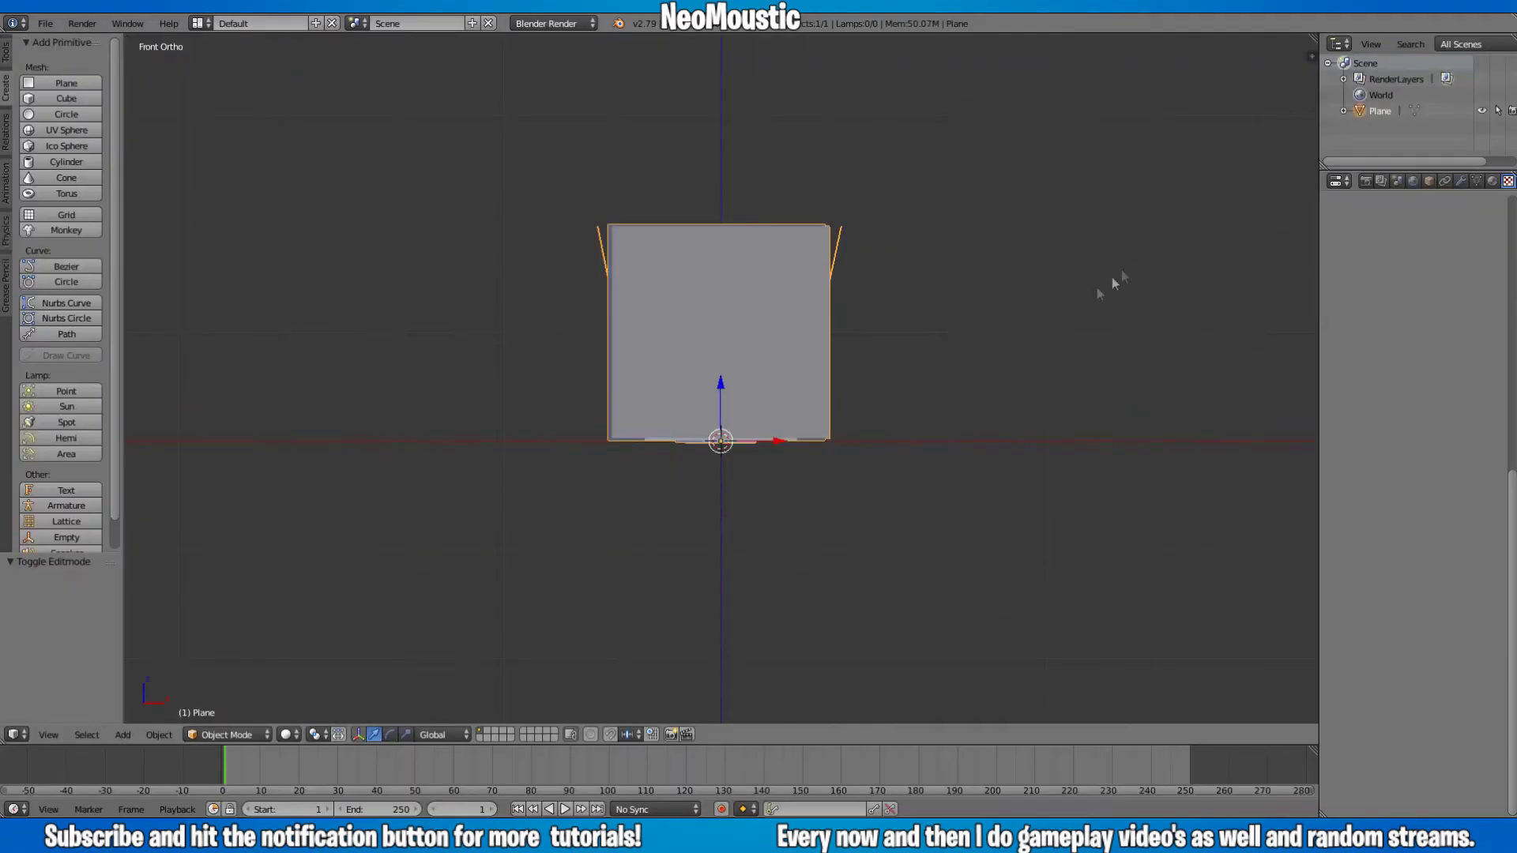
{"action": "middle_click_drag", "start_coordinate": [1111, 284], "coordinate": [807, 497]}
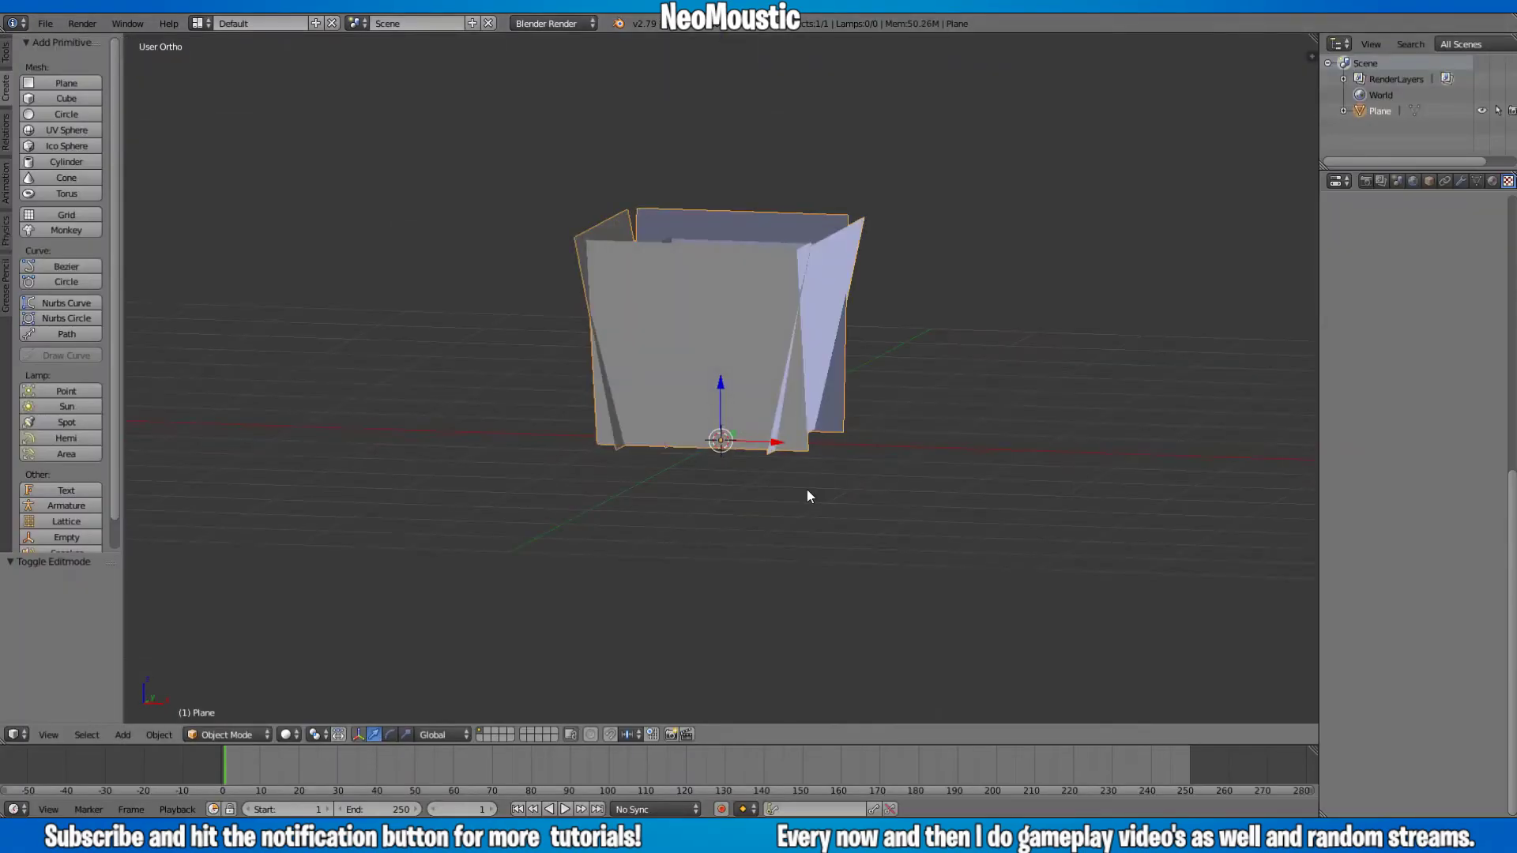
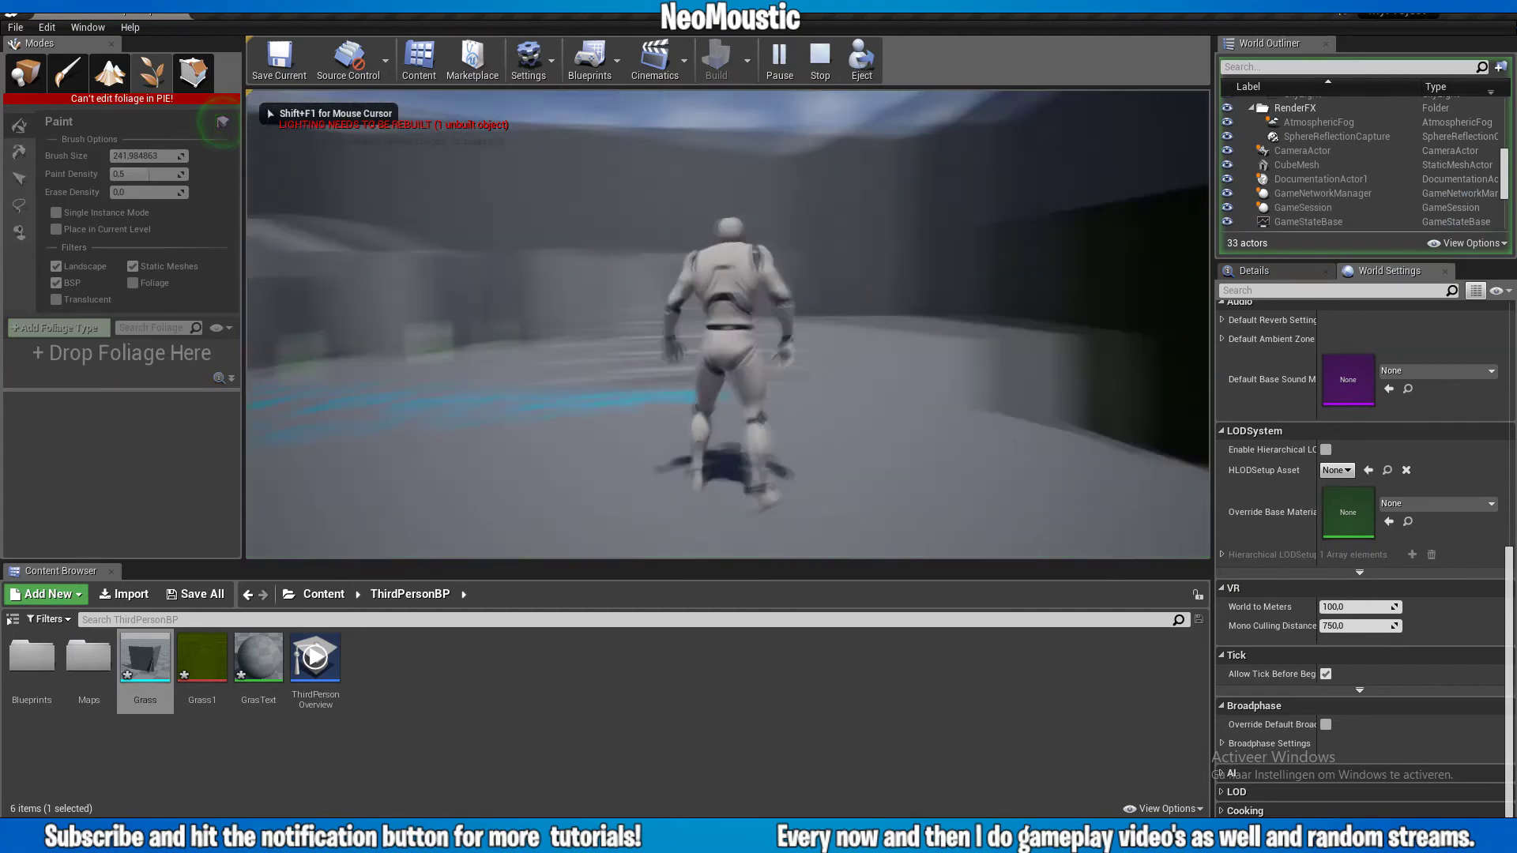
- In Unreal Editor, walk and jump the character against the grass mesh to test its collision, and end the play session
{"action": "key", "text": "space"}
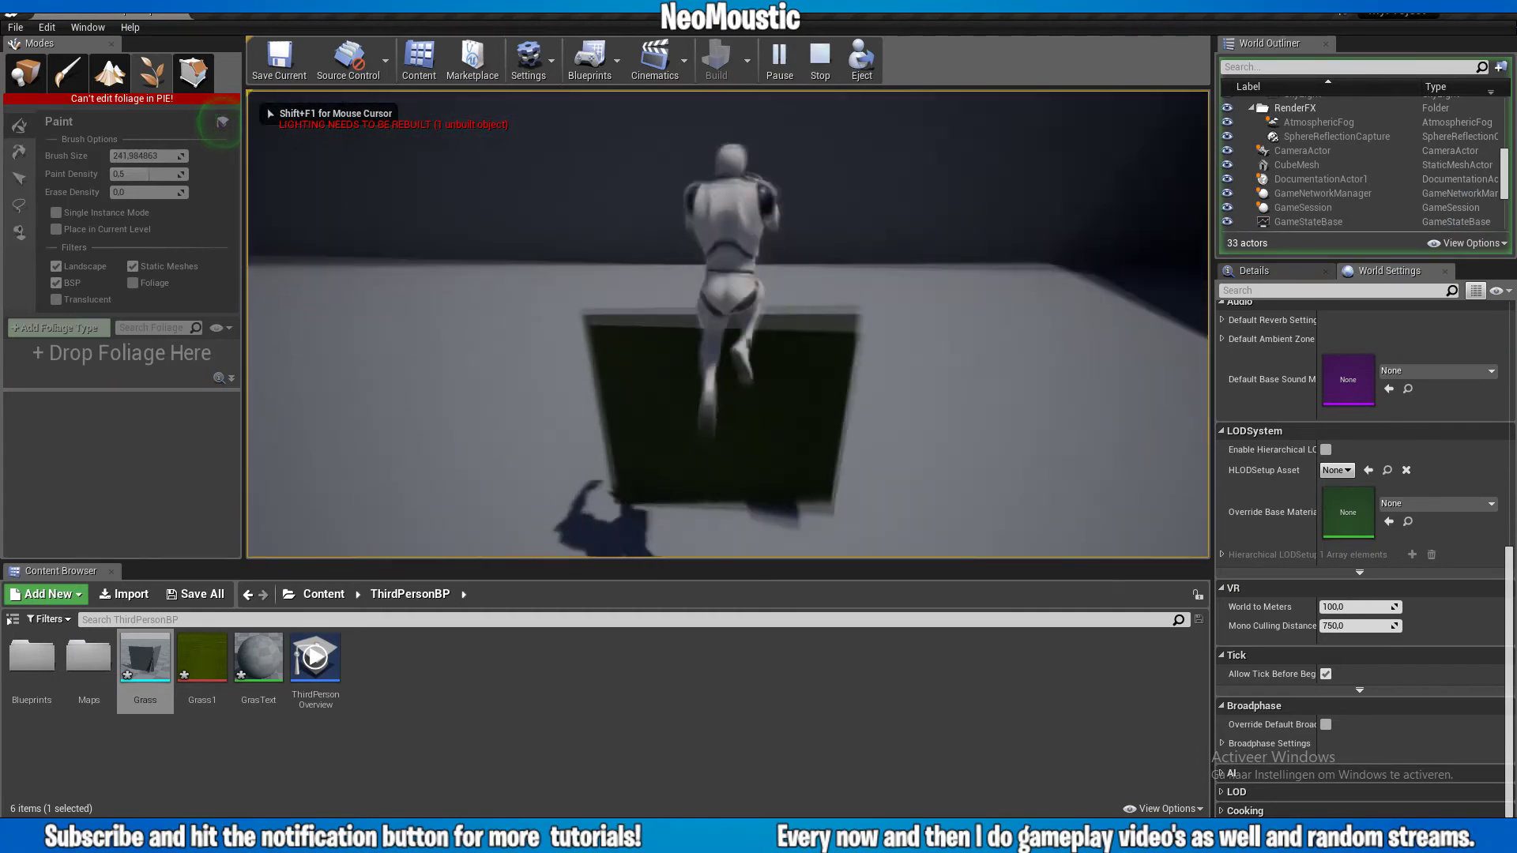
{"action": "key", "text": "w"}
{"action": "key", "text": "w"}
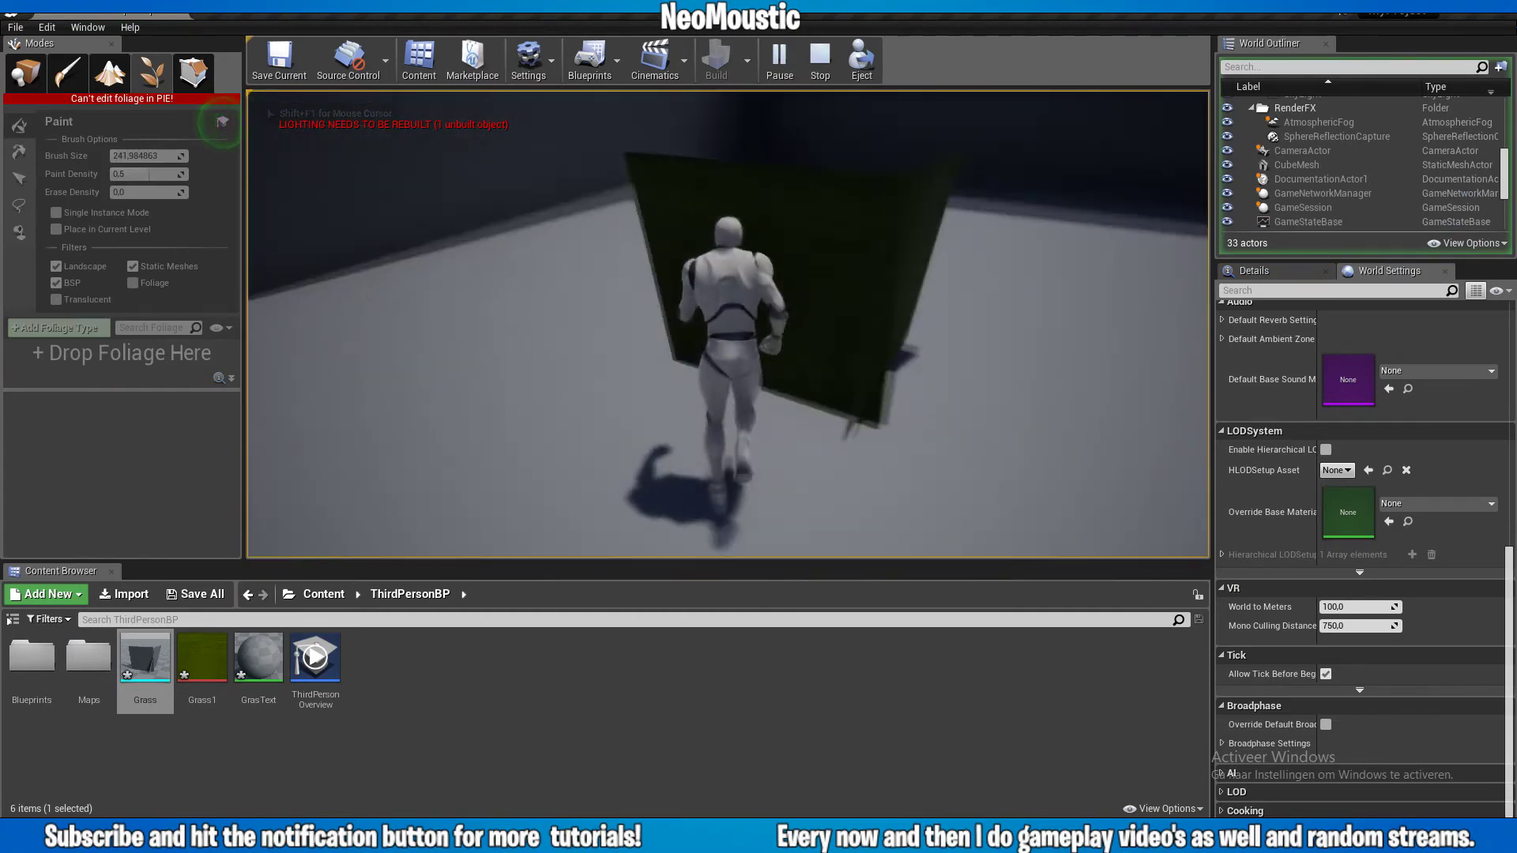
{"action": "key", "text": "space"}
{"action": "key", "text": "w"}
{"action": "key", "text": "space"}
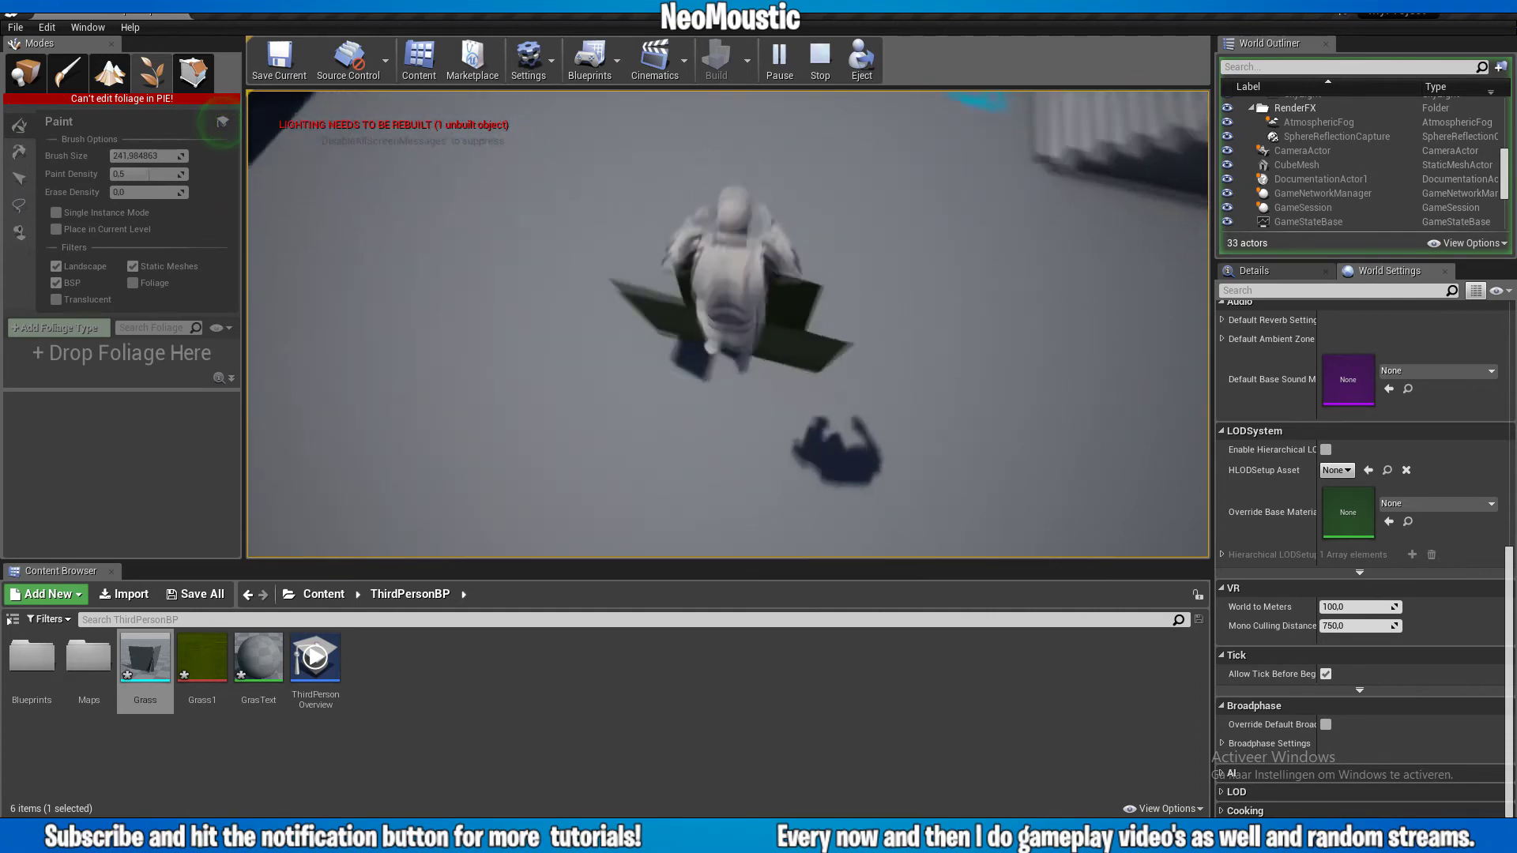
{"action": "key", "text": "space"}
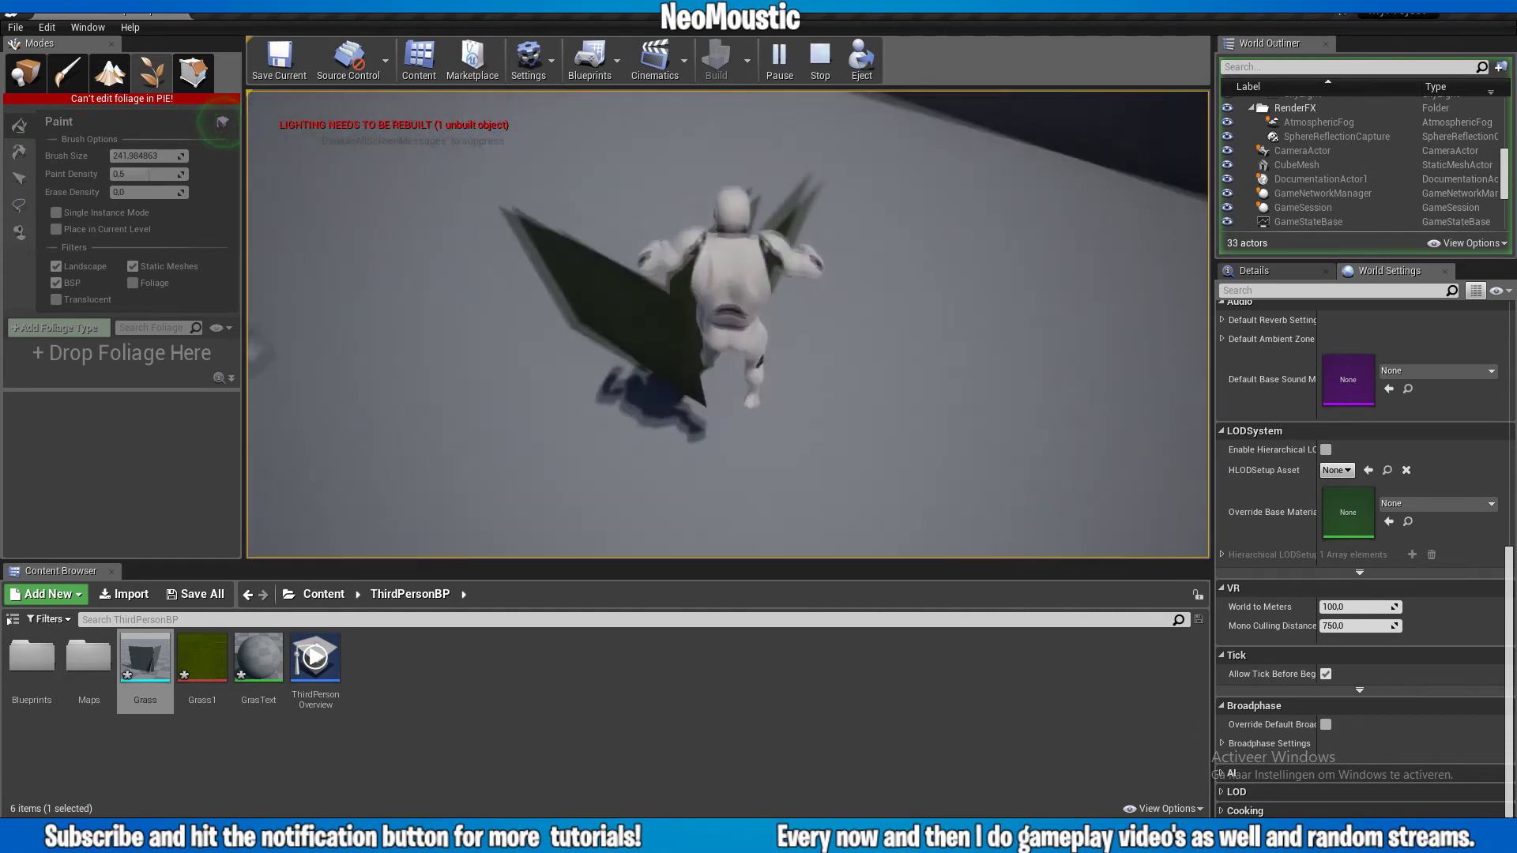
{"action": "key", "text": "w"}
{"action": "key", "text": "w"}
{"action": "key", "text": "space"}
{"action": "key", "text": "w"}
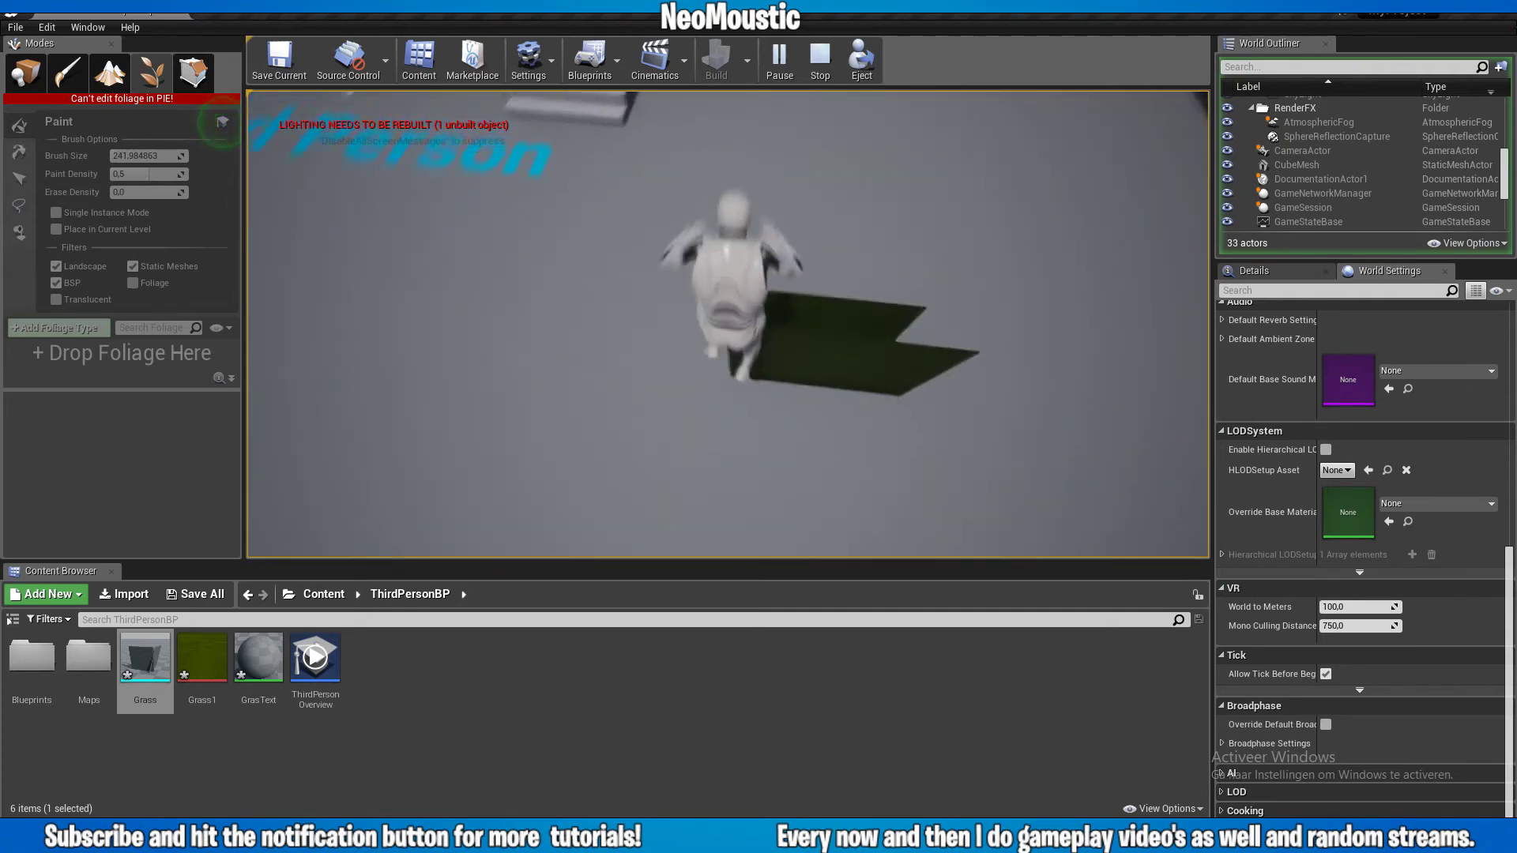
{"action": "key", "text": "space"}
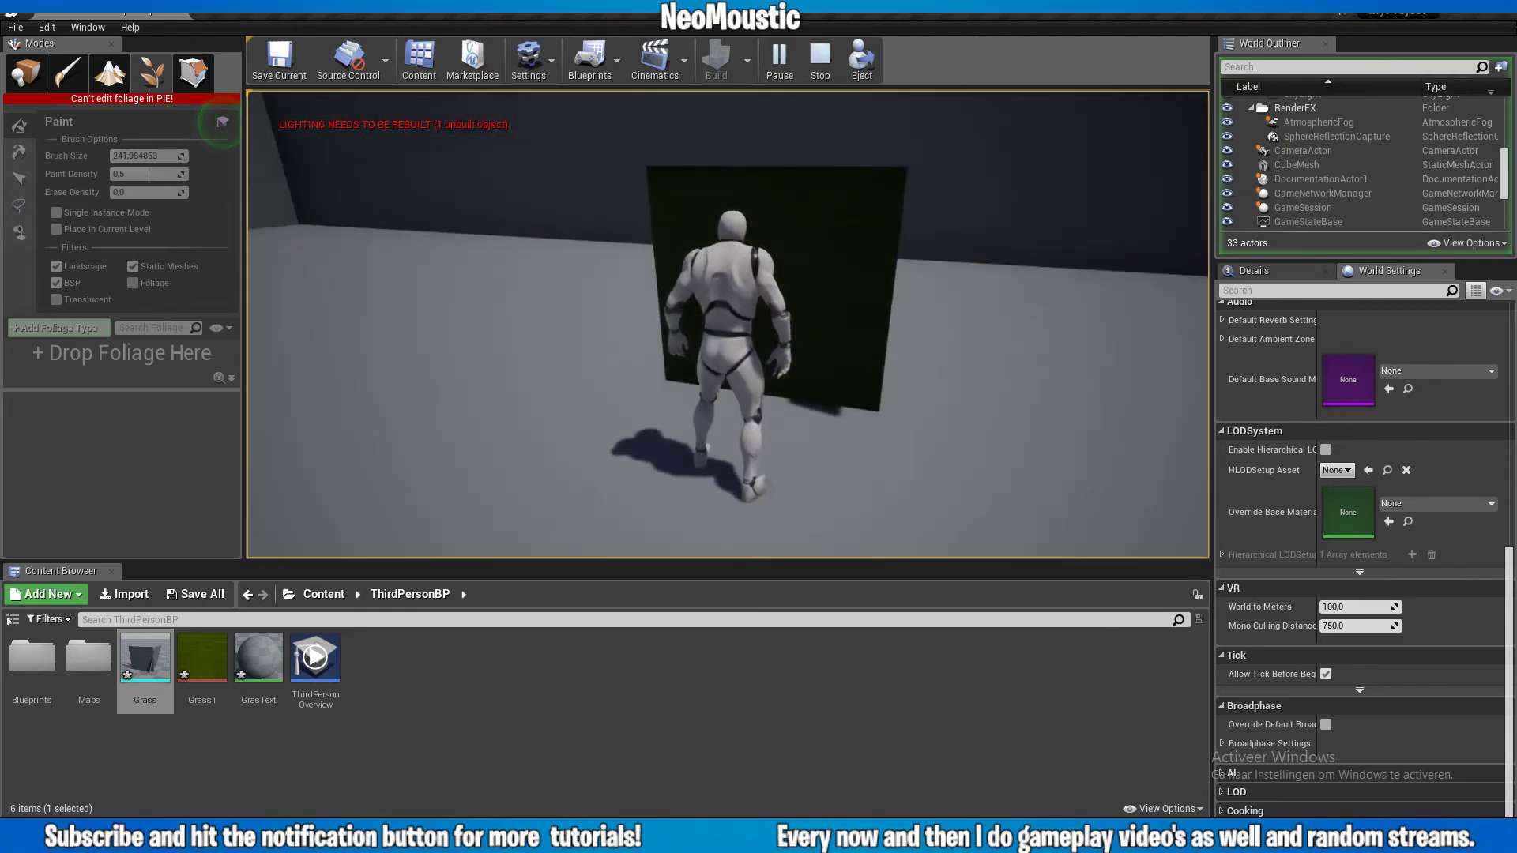
{"action": "key", "text": "Escape"}
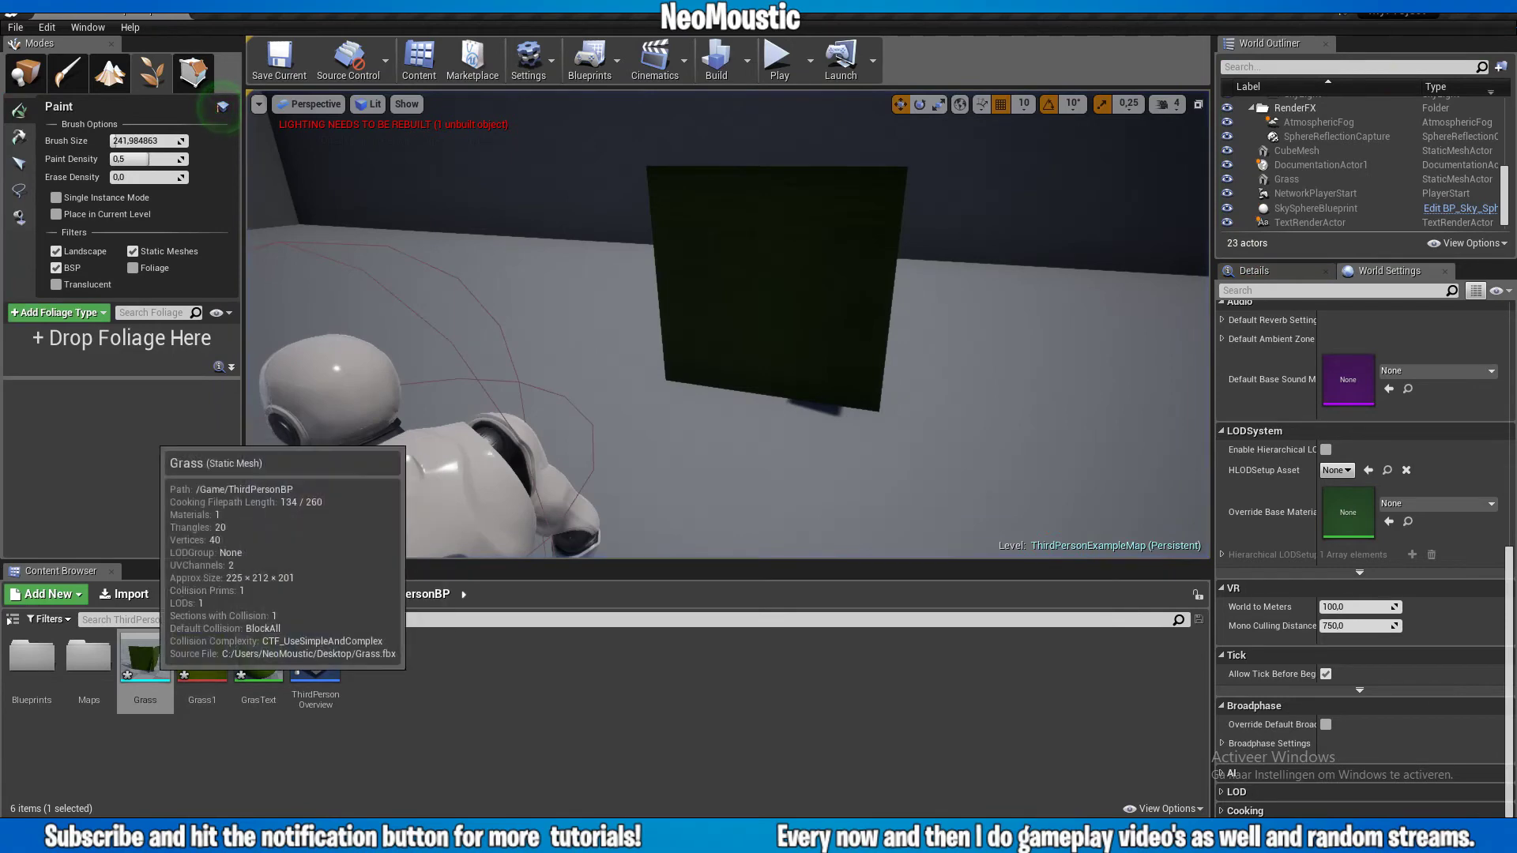
- Set the Grass static mesh's collision preset to NoCollision and save the mesh
{"action": "double_click", "coordinate": [150, 668]}
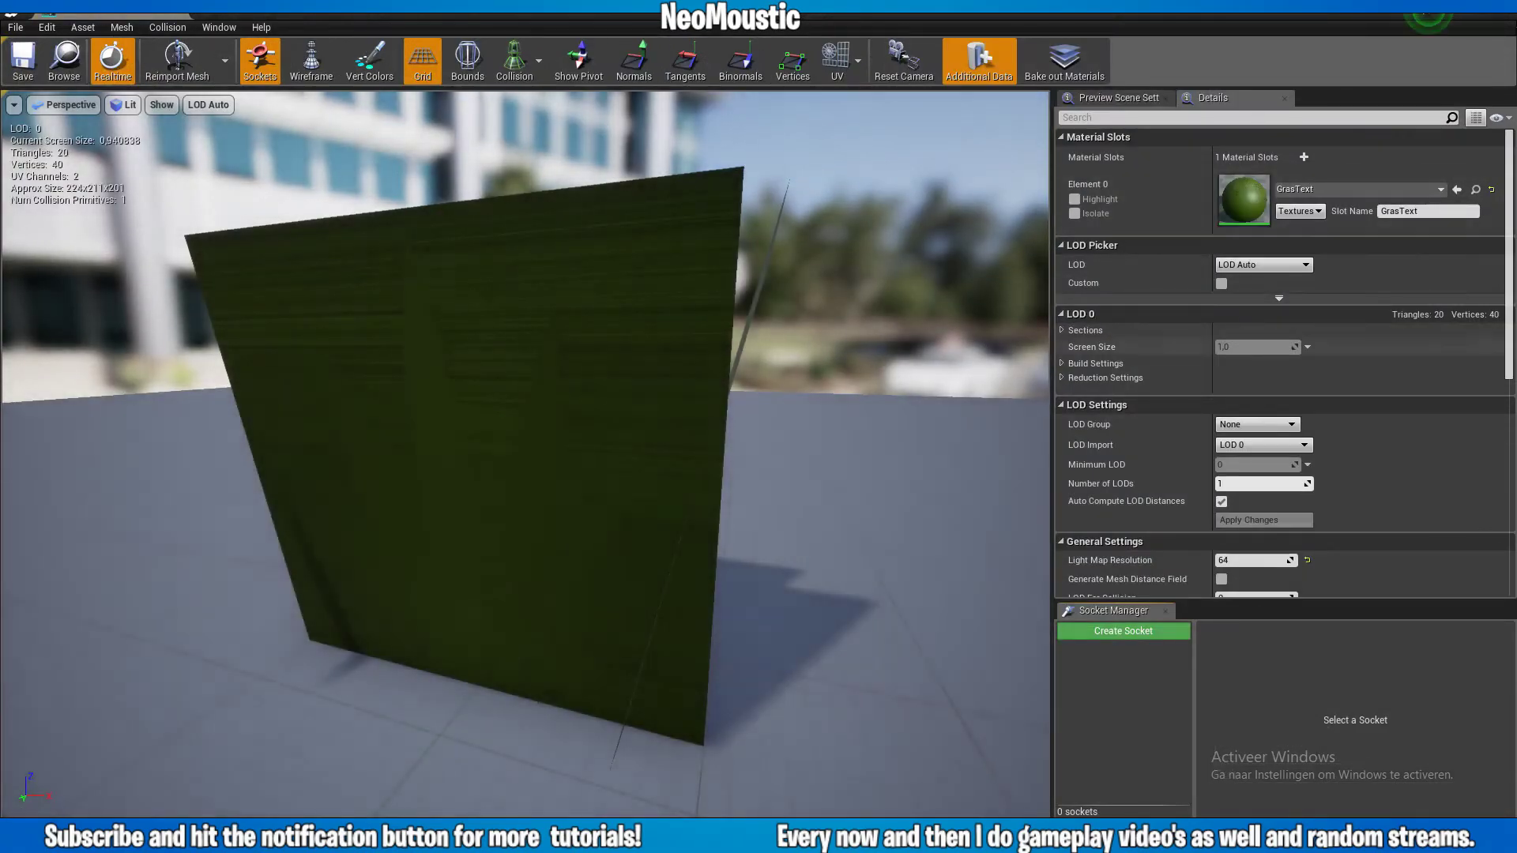
{"action": "scroll", "coordinate": [1335, 354], "scroll_direction": "down", "scroll_amount": 13}
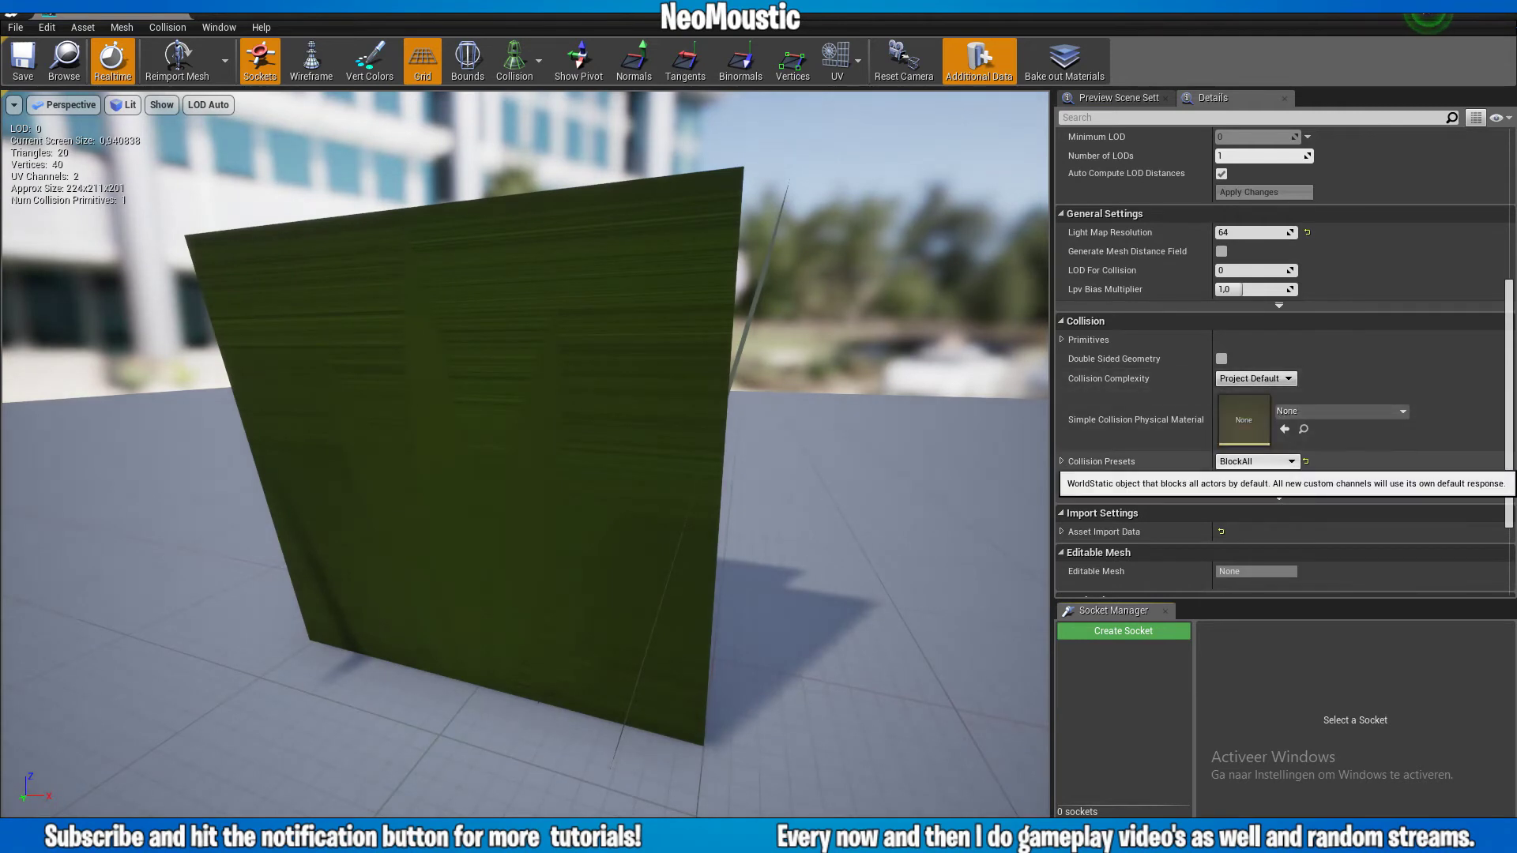
{"action": "left_click", "coordinate": [1258, 461]}
{"action": "left_click", "coordinate": [1240, 485]}
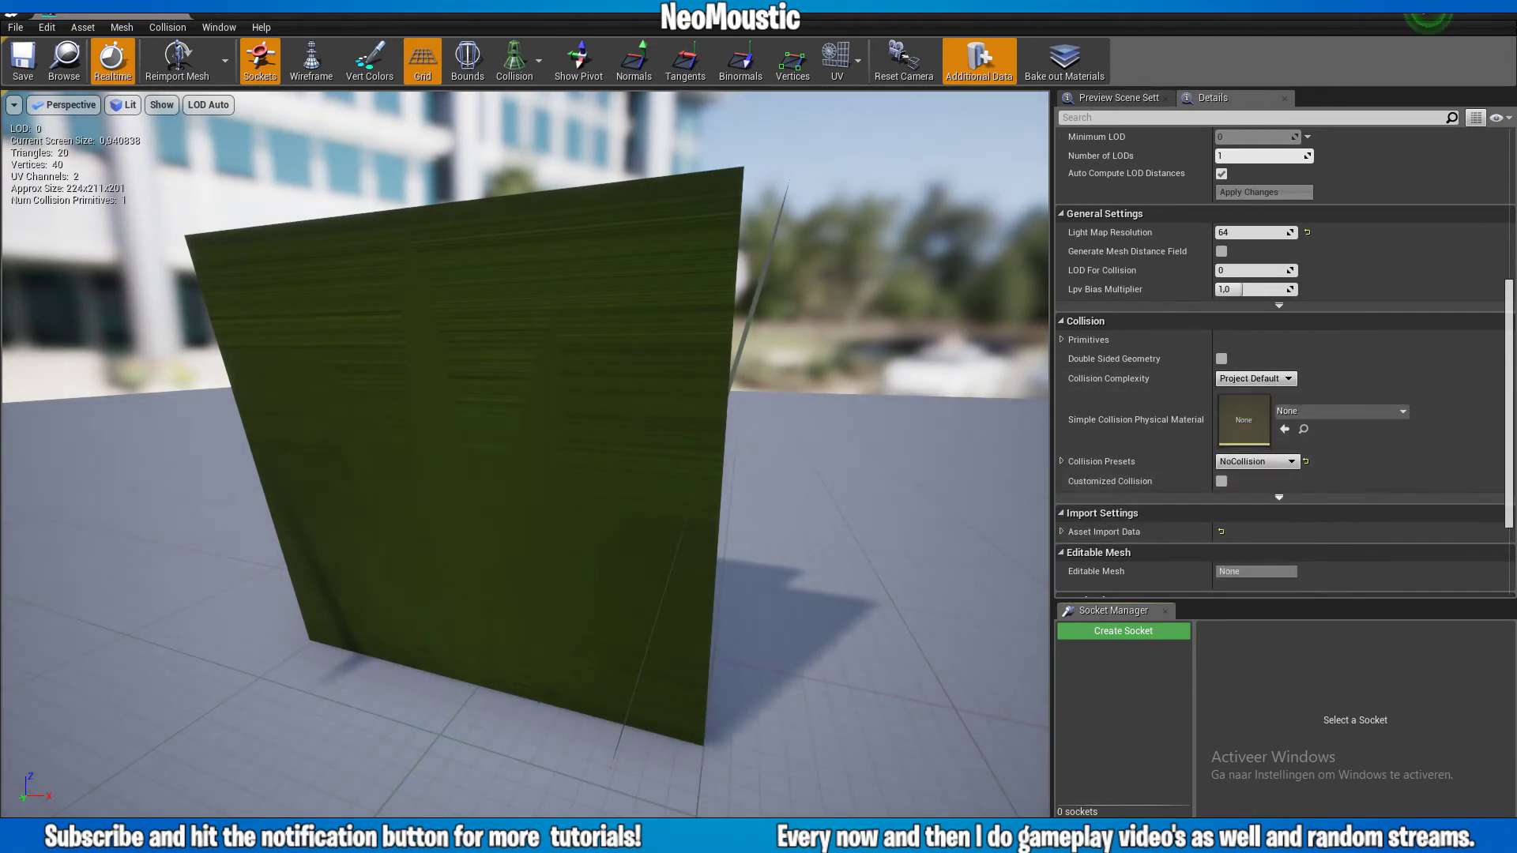
{"action": "left_click", "coordinate": [23, 59]}
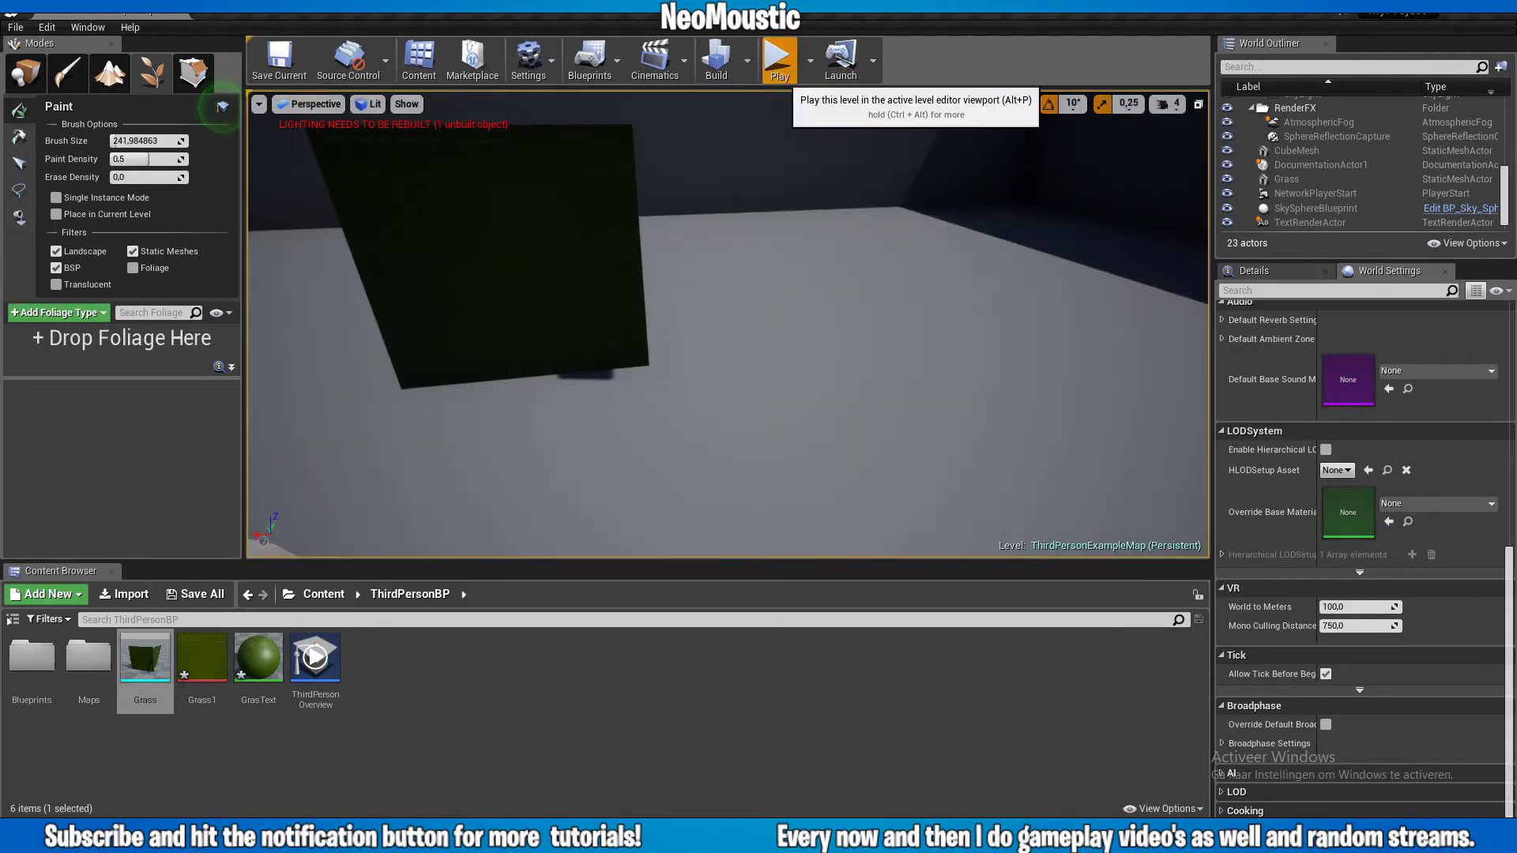
- Play the level, walk the character through the grass mesh to check its collision, and end the play session
{"action": "left_click", "coordinate": [778, 57]}
{"action": "key", "text": "w"}
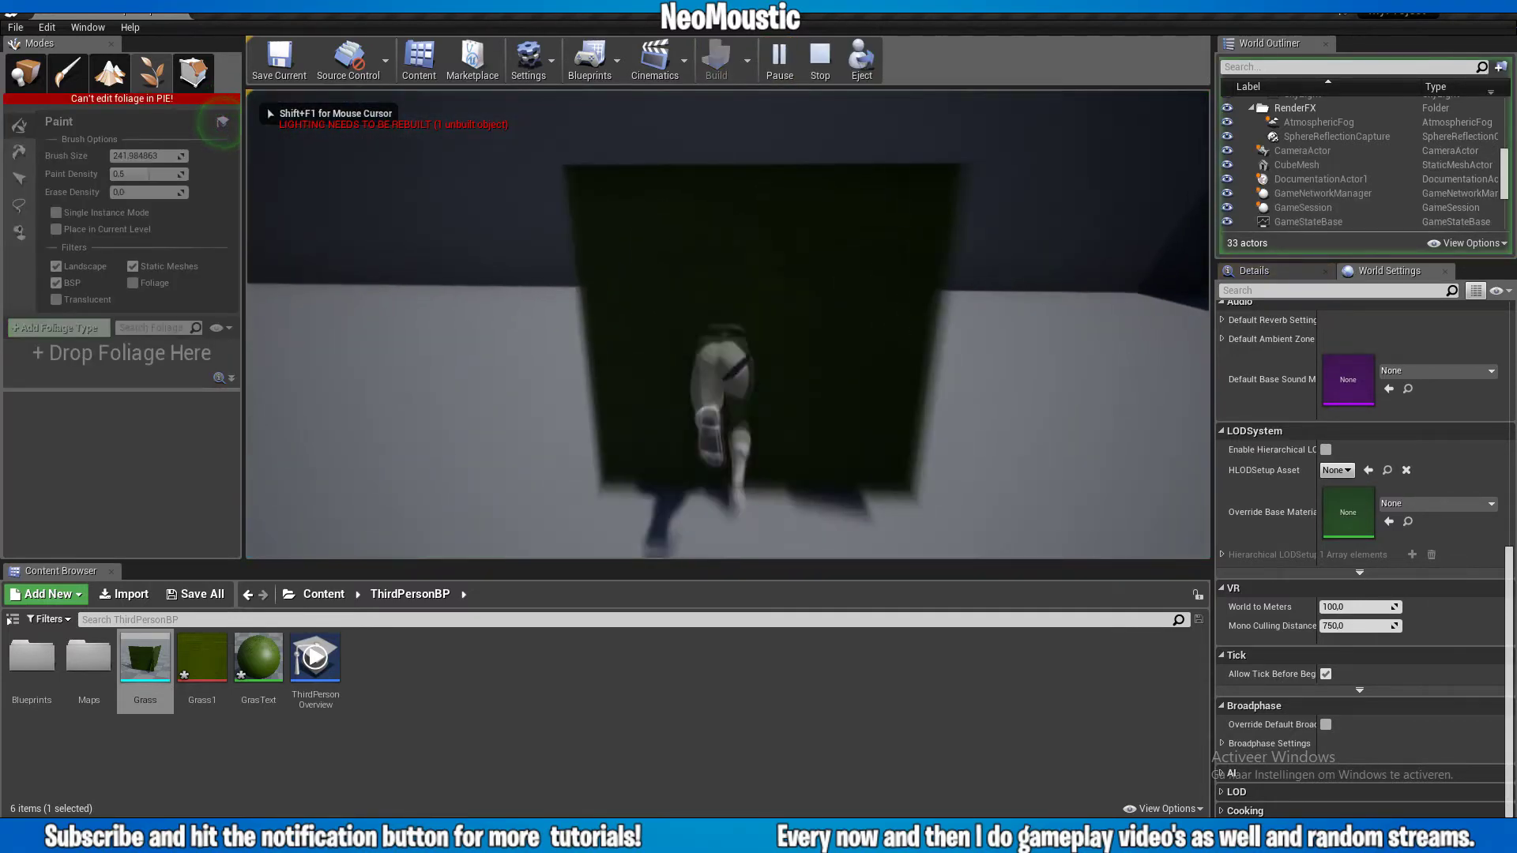
{"action": "key", "text": "w"}
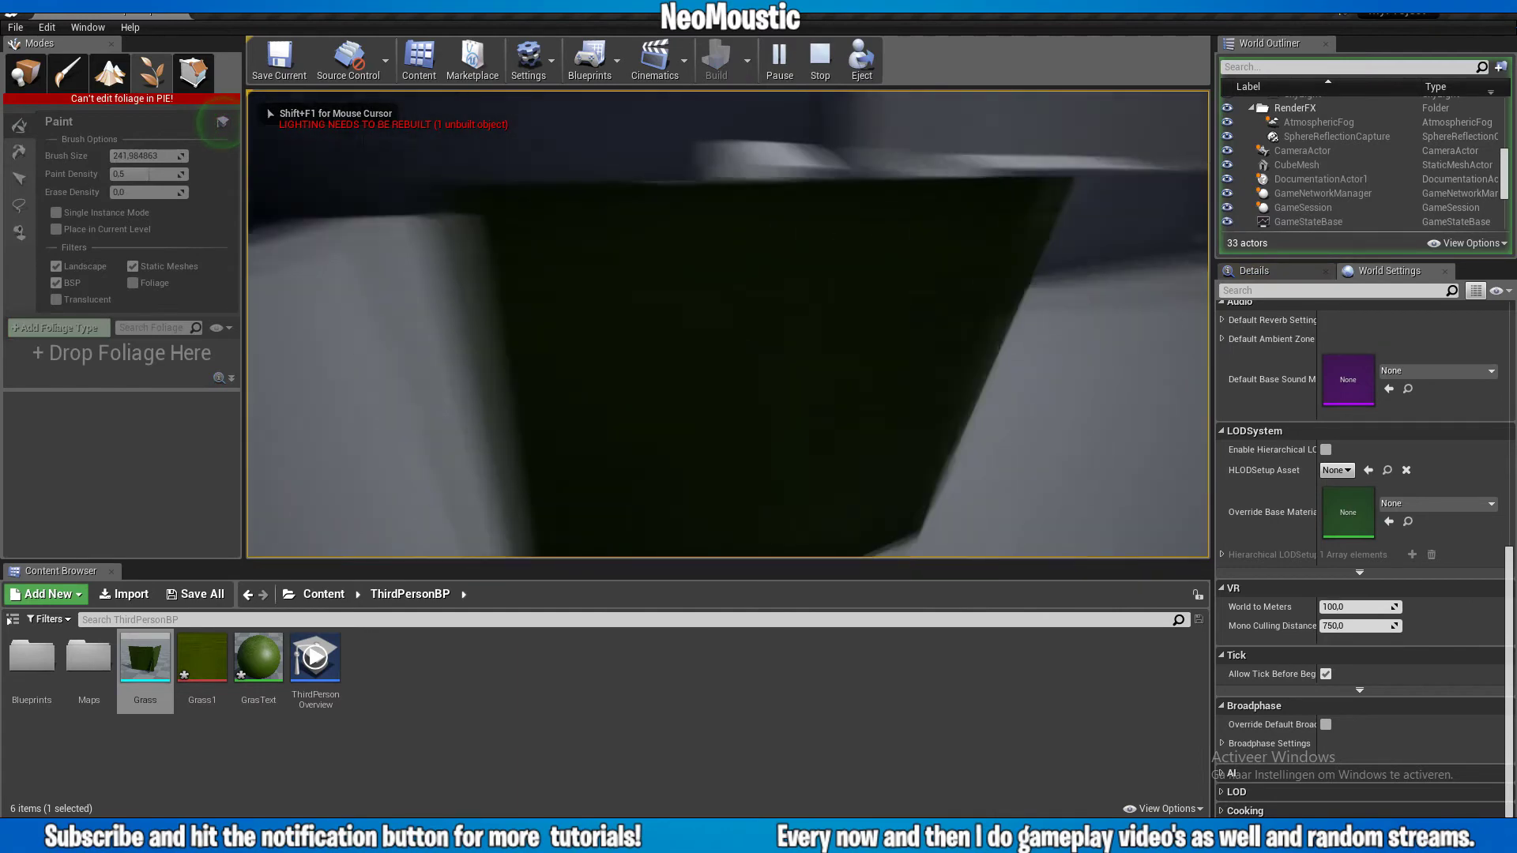
{"action": "key", "text": "w"}
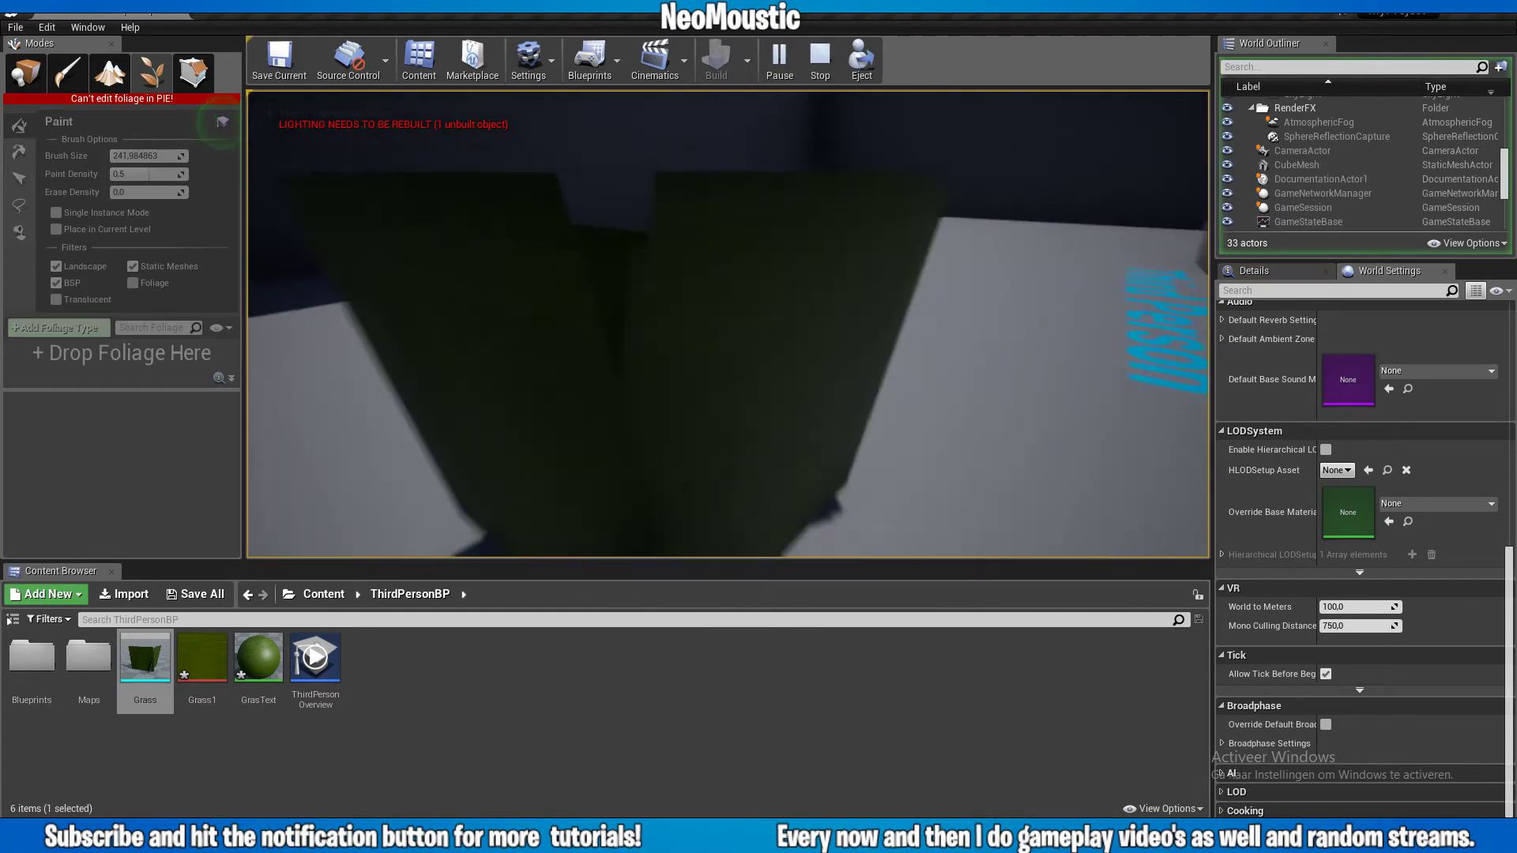
{"action": "key", "text": "Escape"}
- Open the GrasText material in the Material Editor
{"action": "right_click_drag", "start_coordinate": [728, 324], "coordinate": [570, 330]}
{"action": "key", "text": "s"}
{"action": "key", "text": "d"}
{"action": "key", "text": "a"}
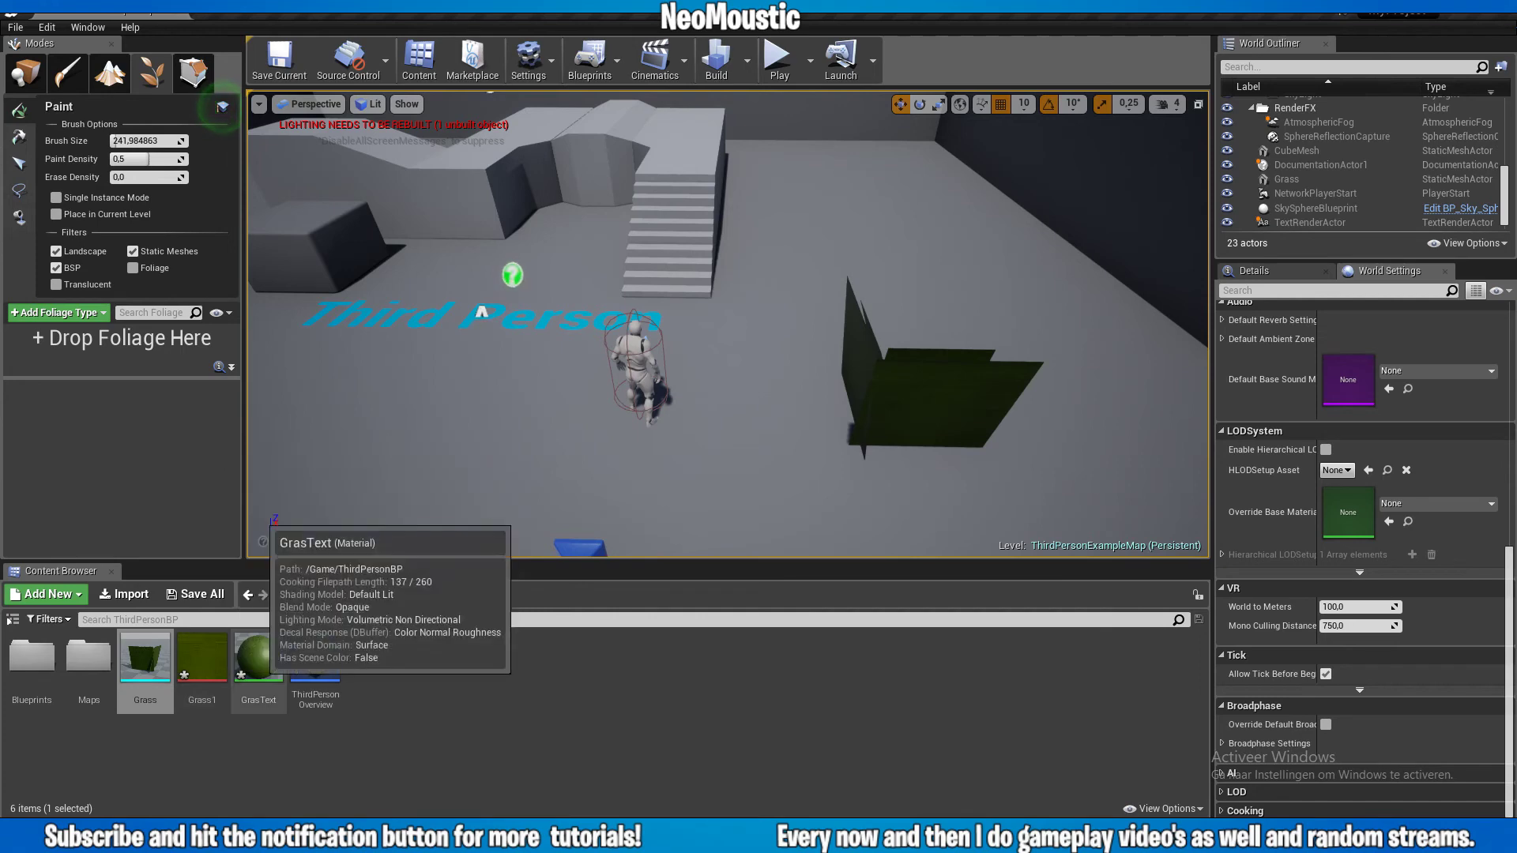
{"action": "double_click", "coordinate": [258, 659]}
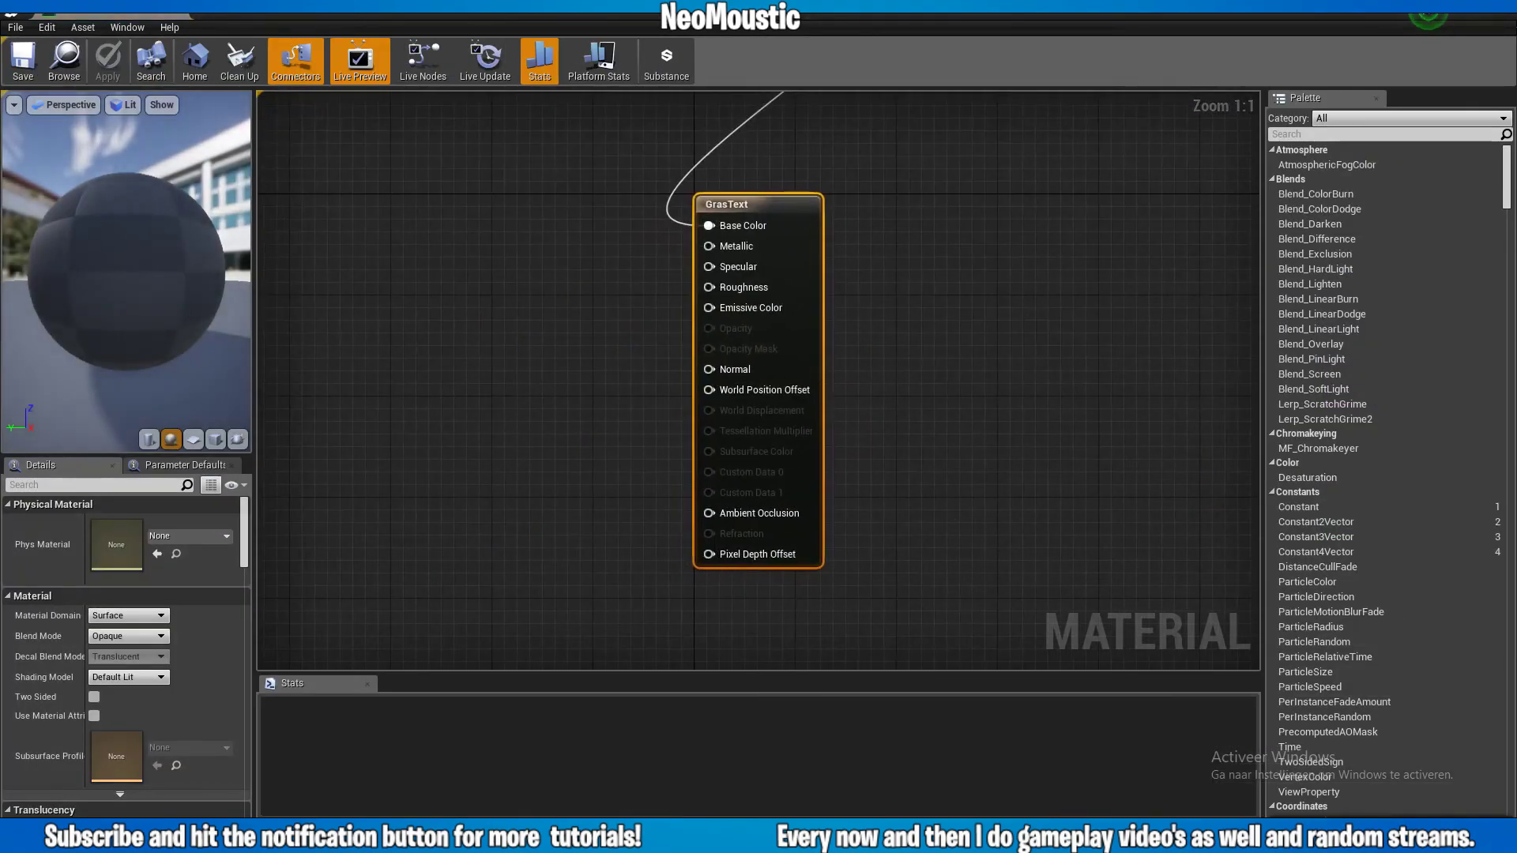
- Move the Texture Sample node to the input side of the GrasText material node, beside its Base Color pin
{"action": "scroll", "coordinate": [633, 325], "scroll_direction": "down", "scroll_amount": 9}
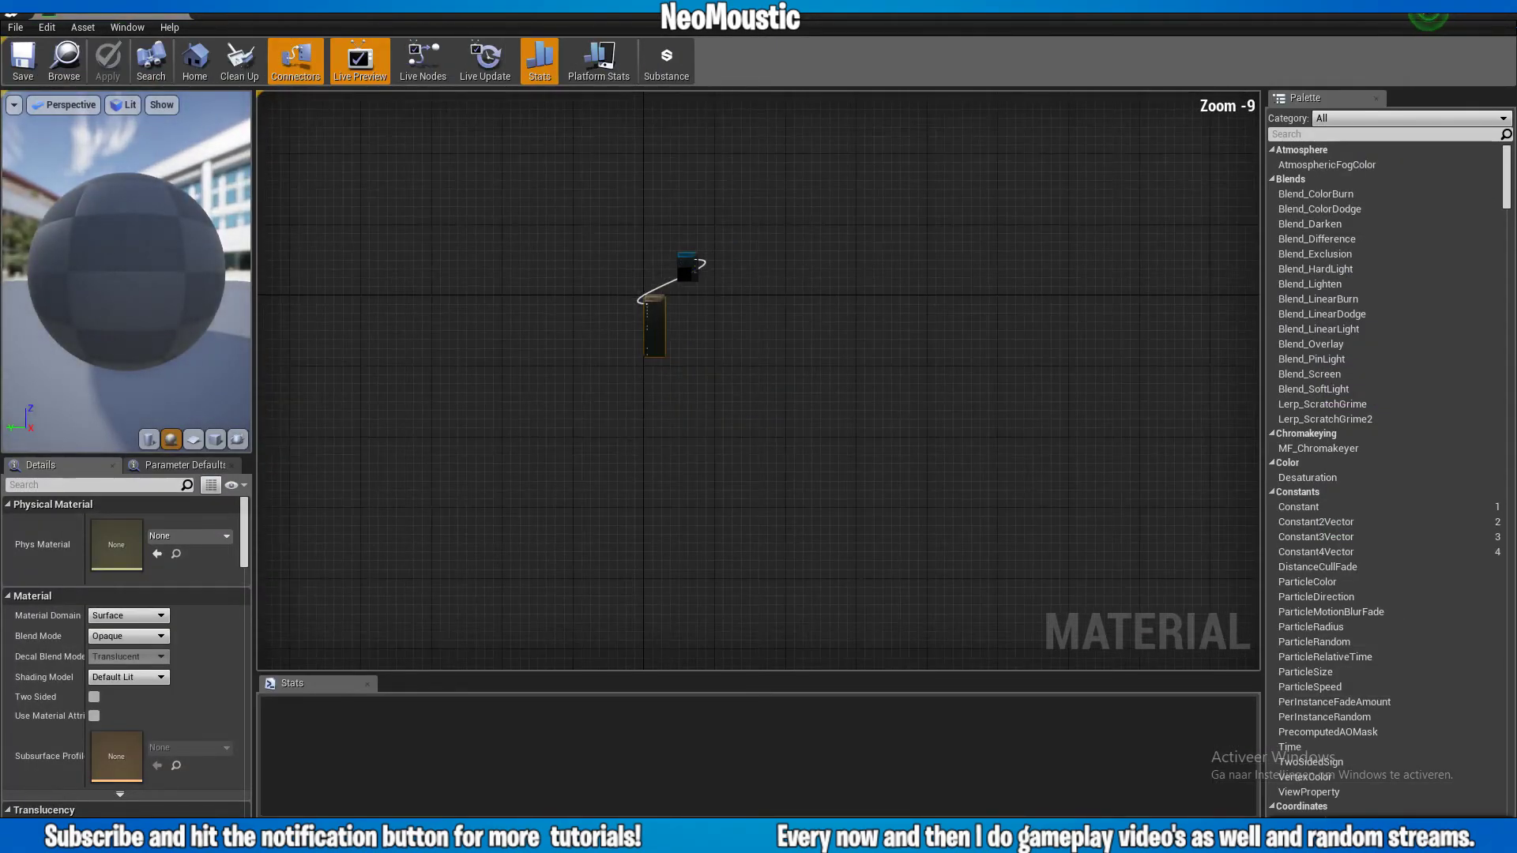
{"action": "scroll", "coordinate": [634, 330], "scroll_direction": "up", "scroll_amount": 8}
{"action": "right_click_drag", "start_coordinate": [600, 285], "coordinate": [630, 429]}
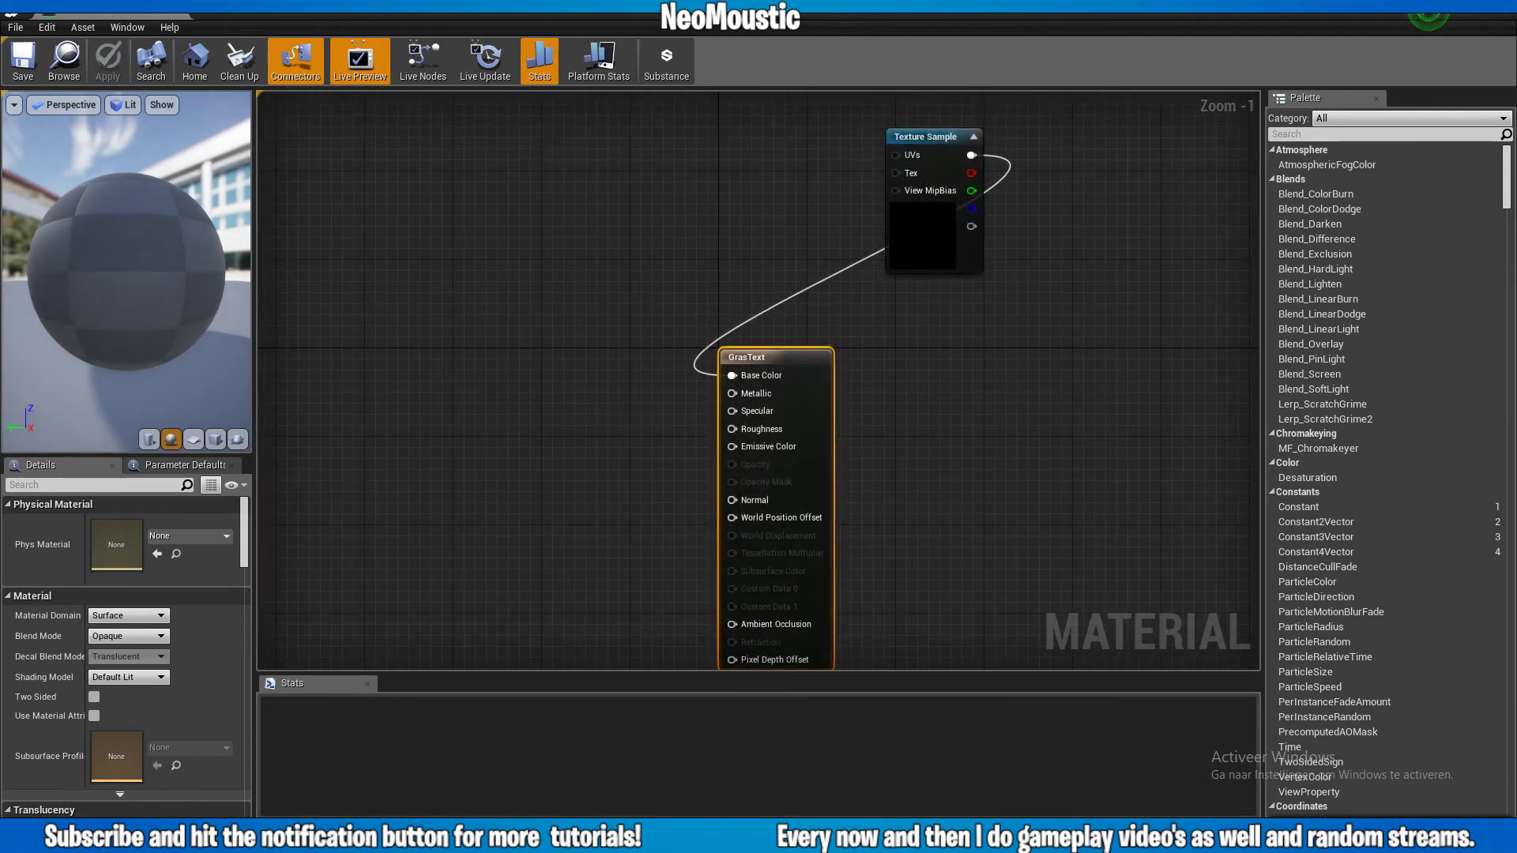
{"action": "left_click_drag", "start_coordinate": [932, 136], "coordinate": [586, 343]}
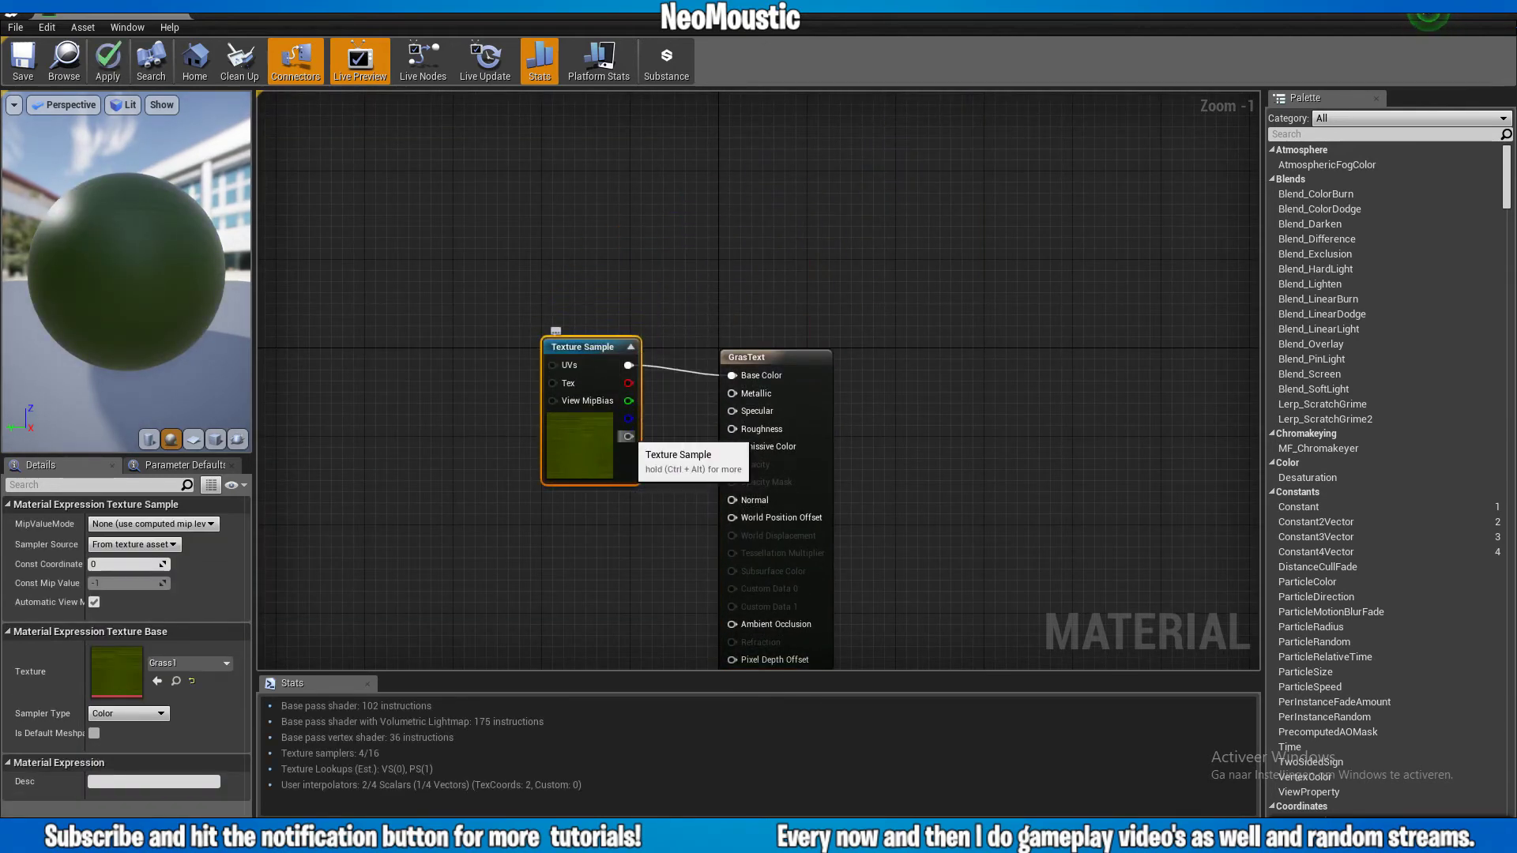
{"action": "mouse_move", "coordinate": [627, 436]}
{"action": "left_mouse_down"}
{"action": "mouse_move", "coordinate": [715, 464]}
{"action": "mouse_move", "coordinate": [720, 526]}
{"action": "mouse_move", "coordinate": [721, 448]}
{"action": "mouse_move", "coordinate": [644, 444]}
{"action": "left_mouse_up"}
{"action": "scroll", "coordinate": [673, 476], "scroll_direction": "down", "scroll_amount": 4}
{"action": "scroll", "coordinate": [669, 475], "scroll_direction": "up", "scroll_amount": 3}
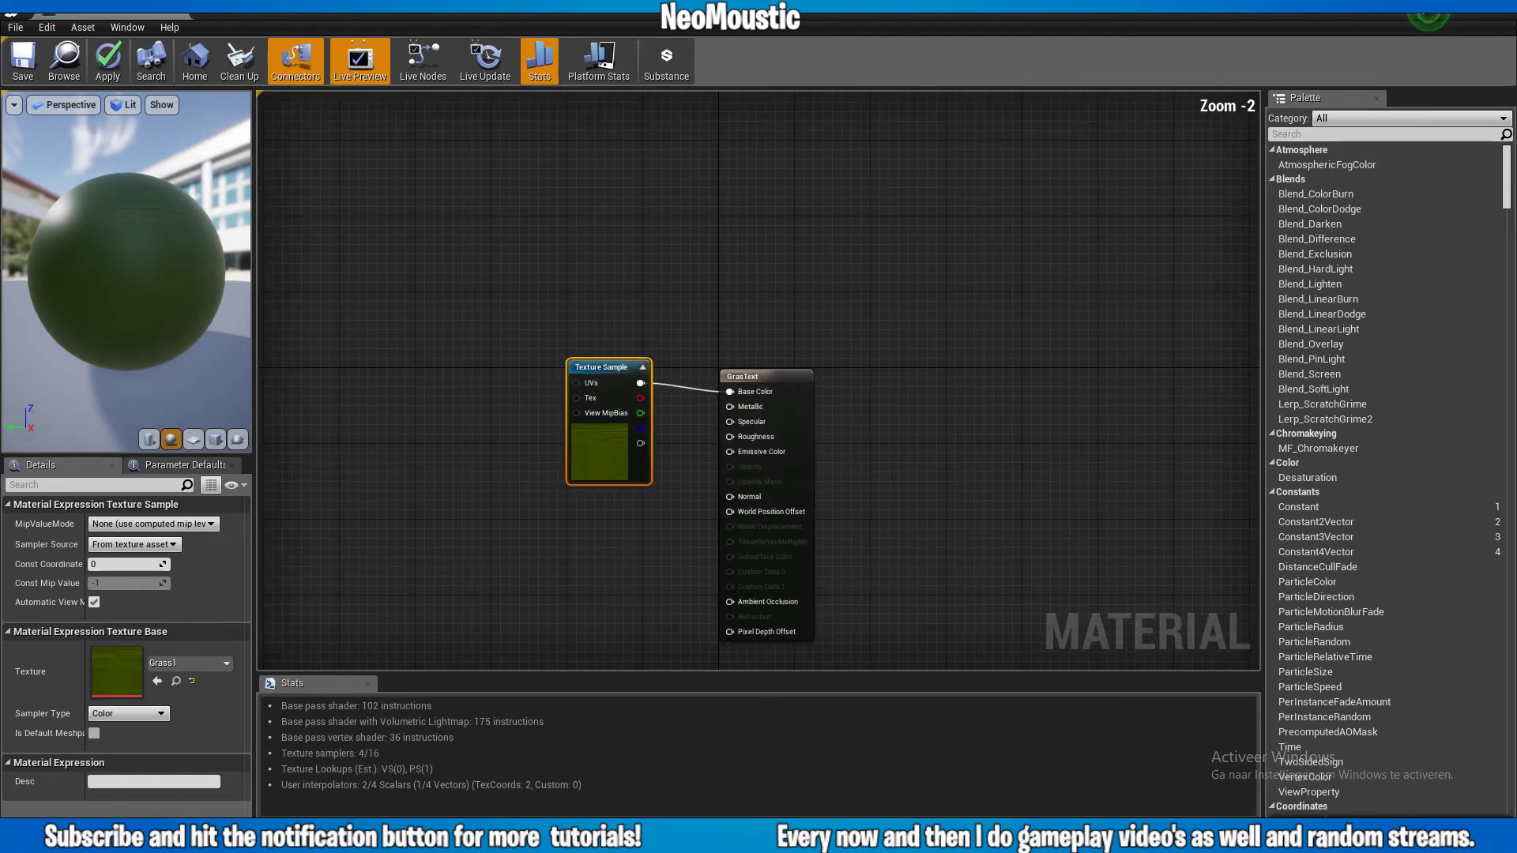
- Set the GrasText material's blend mode to Masked and connect the texture's alpha output to Opacity Mask
{"action": "right_click_drag", "start_coordinate": [671, 530], "coordinate": [676, 467]}
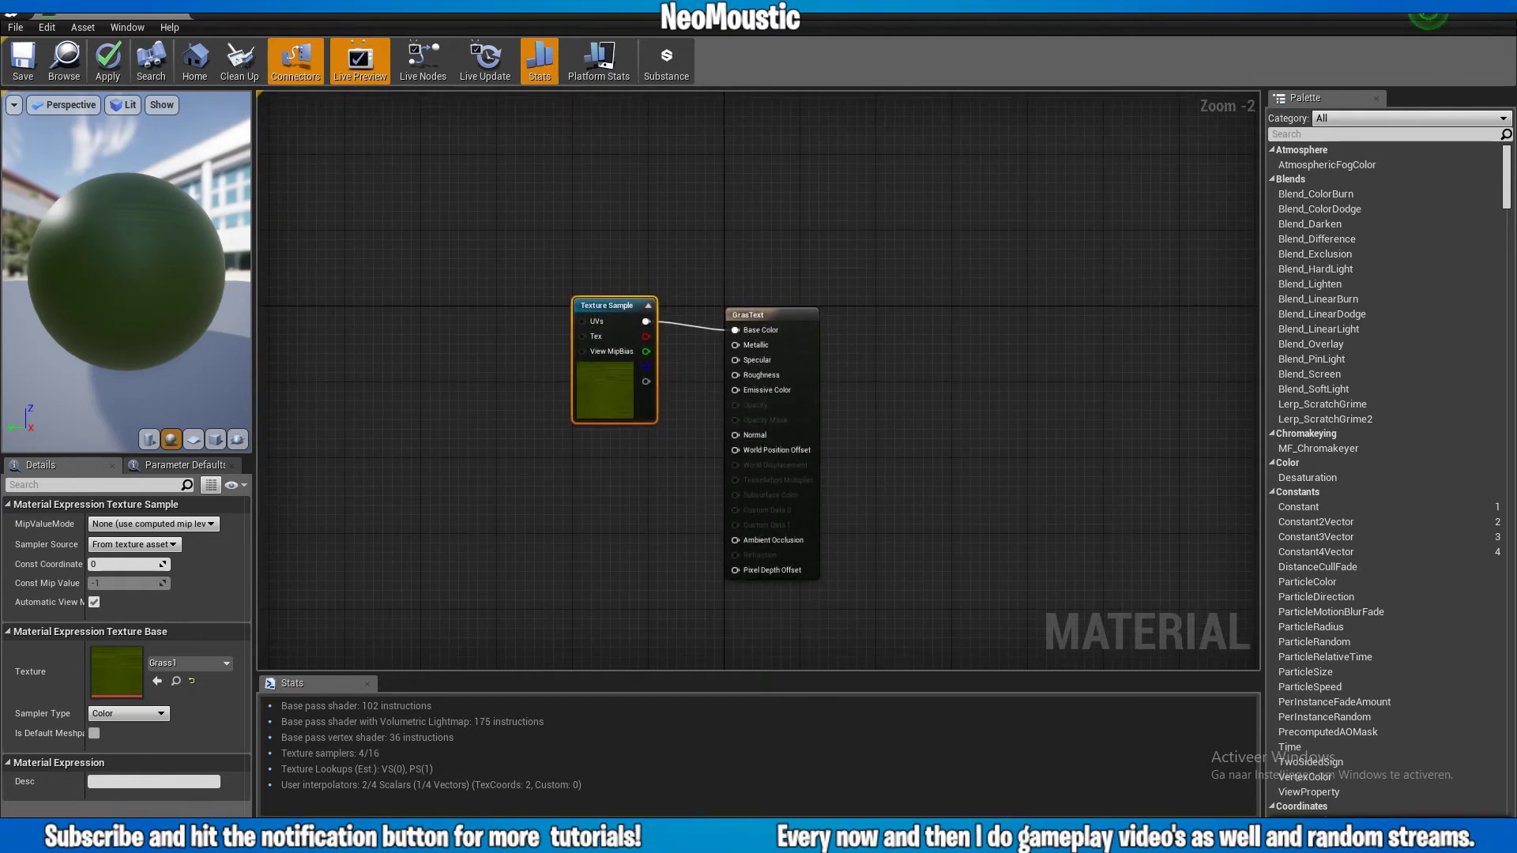
{"action": "left_click", "coordinate": [734, 304]}
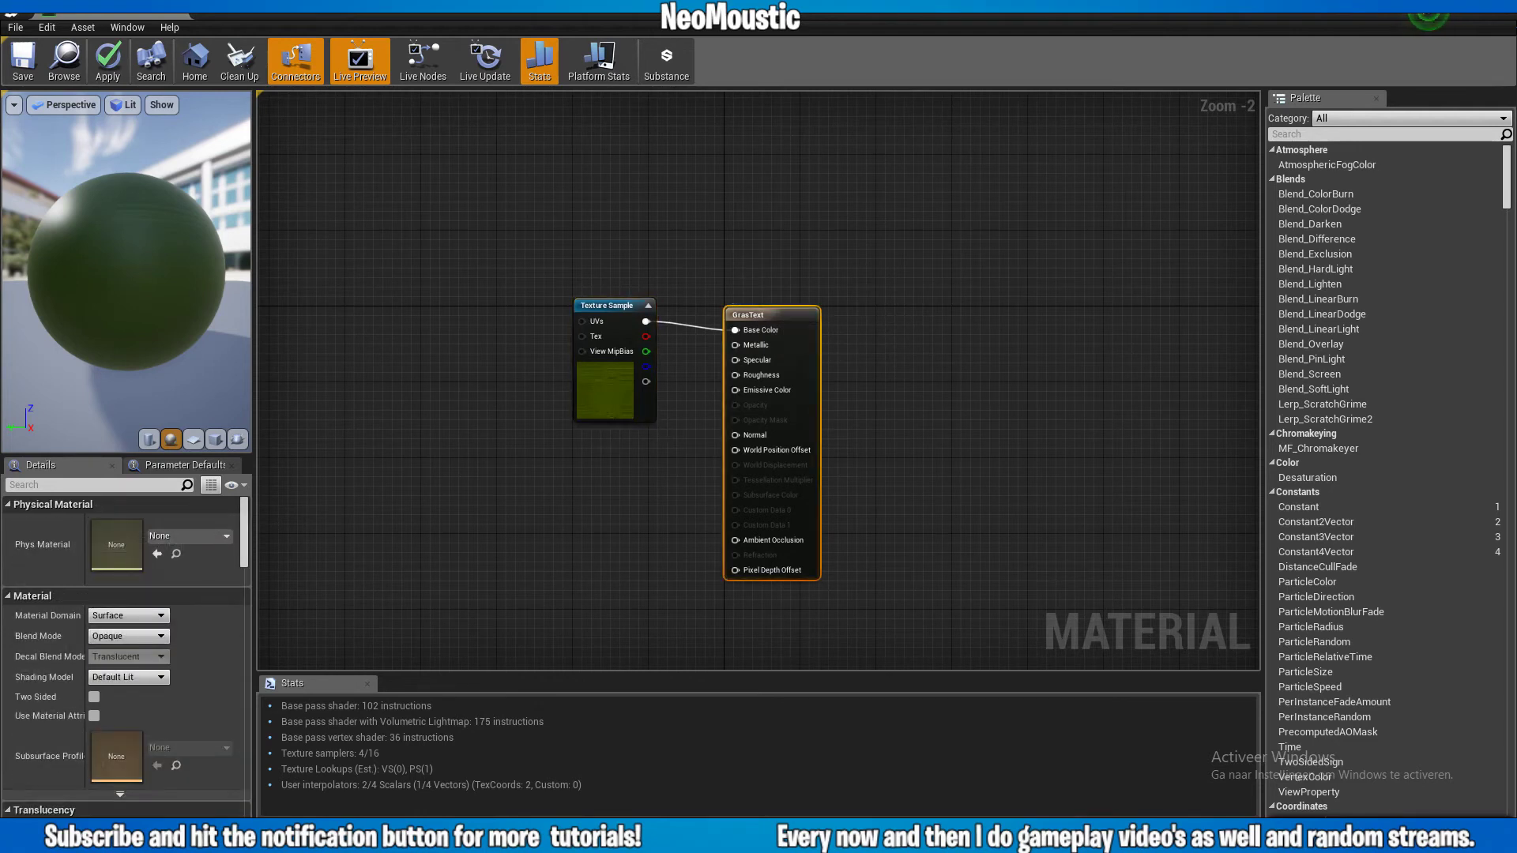
{"action": "left_click", "coordinate": [145, 637]}
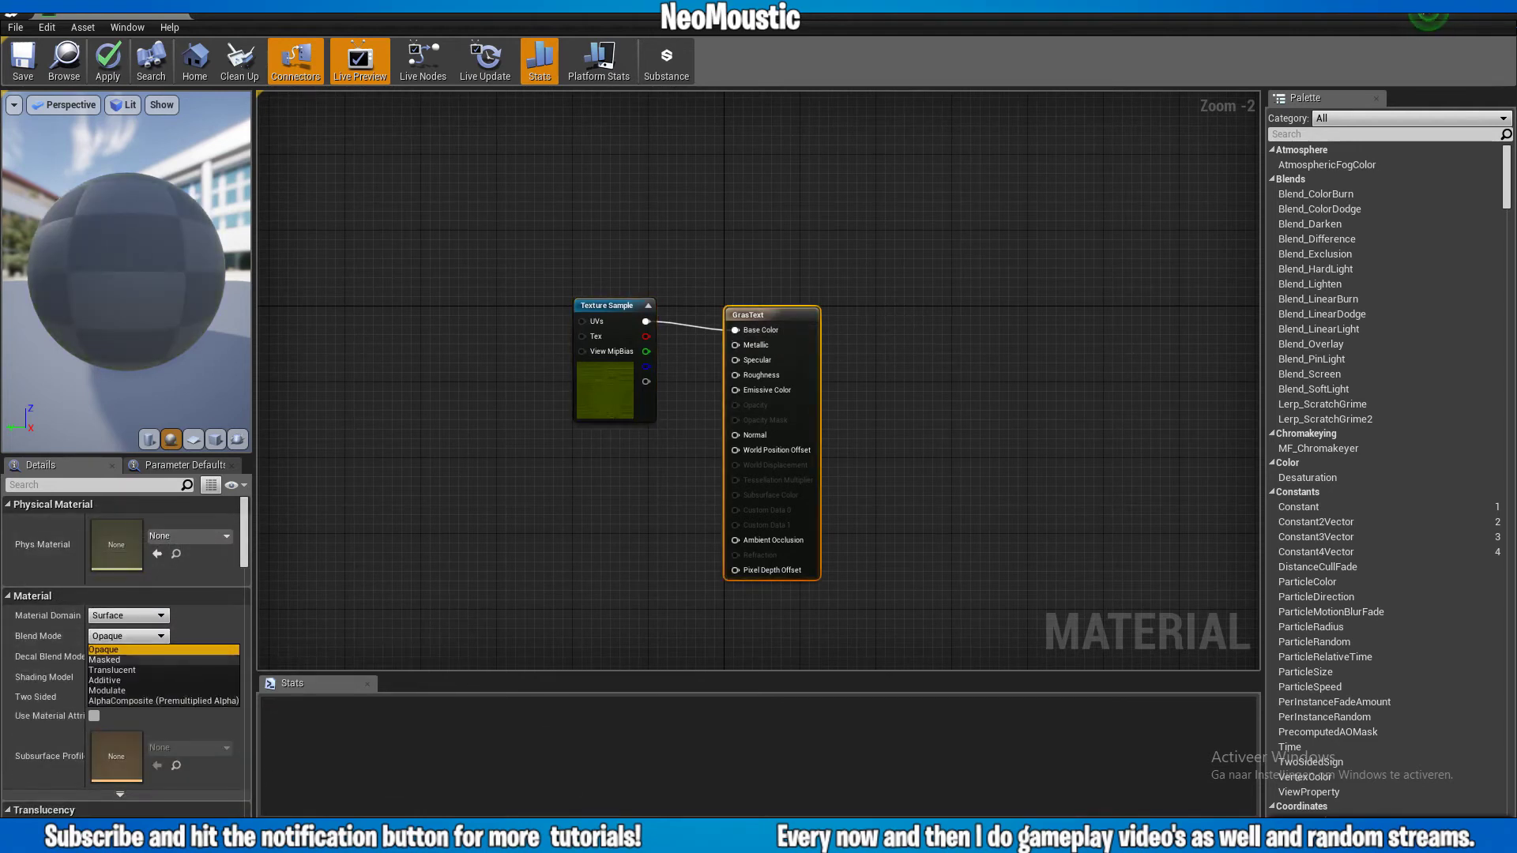
{"action": "left_click", "coordinate": [126, 660]}
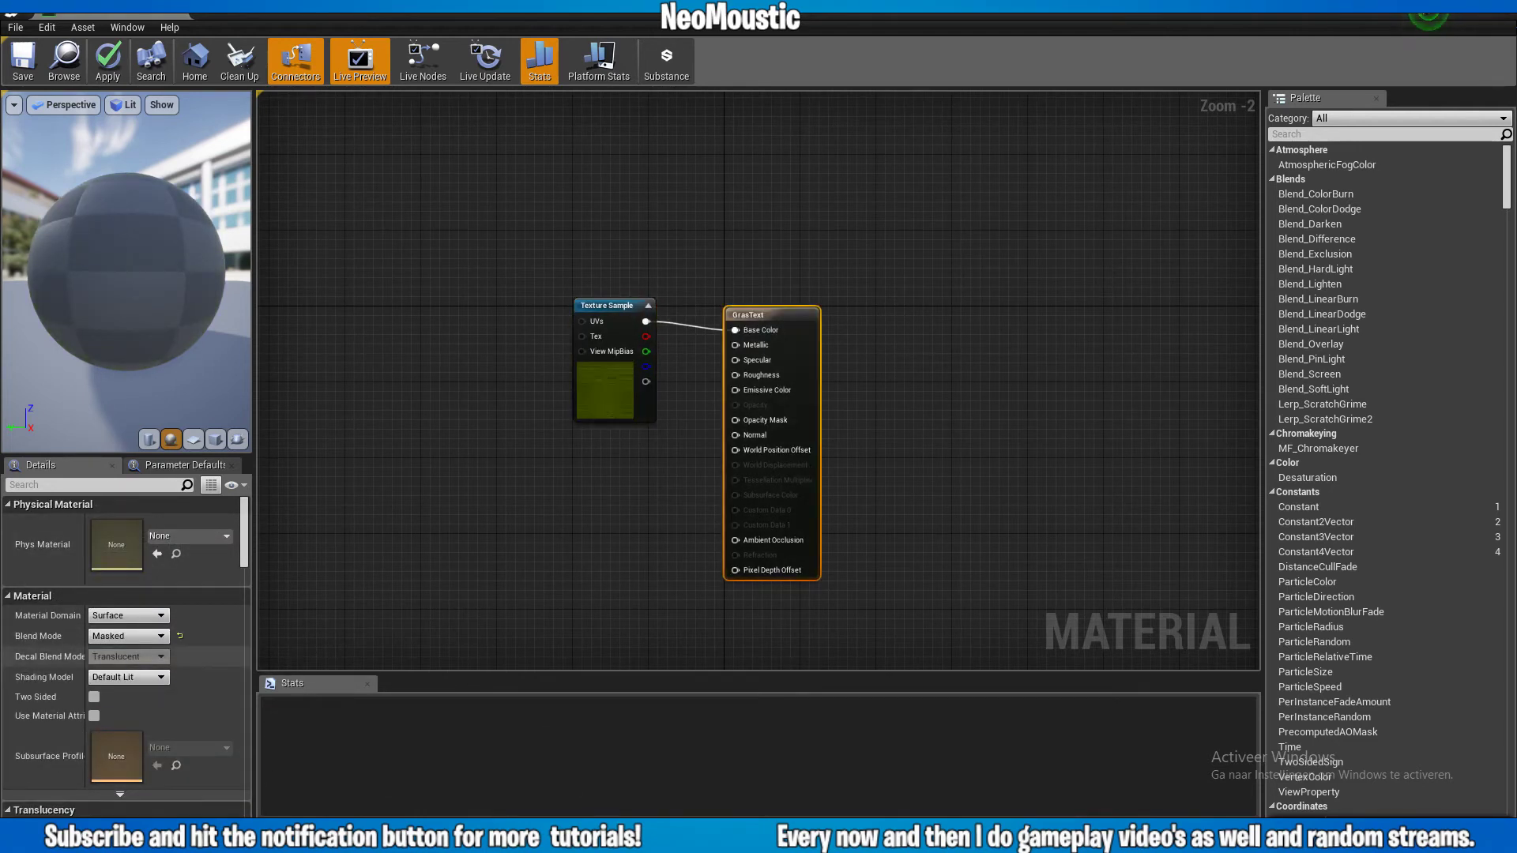
{"action": "scroll", "coordinate": [673, 447], "scroll_direction": "up", "scroll_amount": 2}
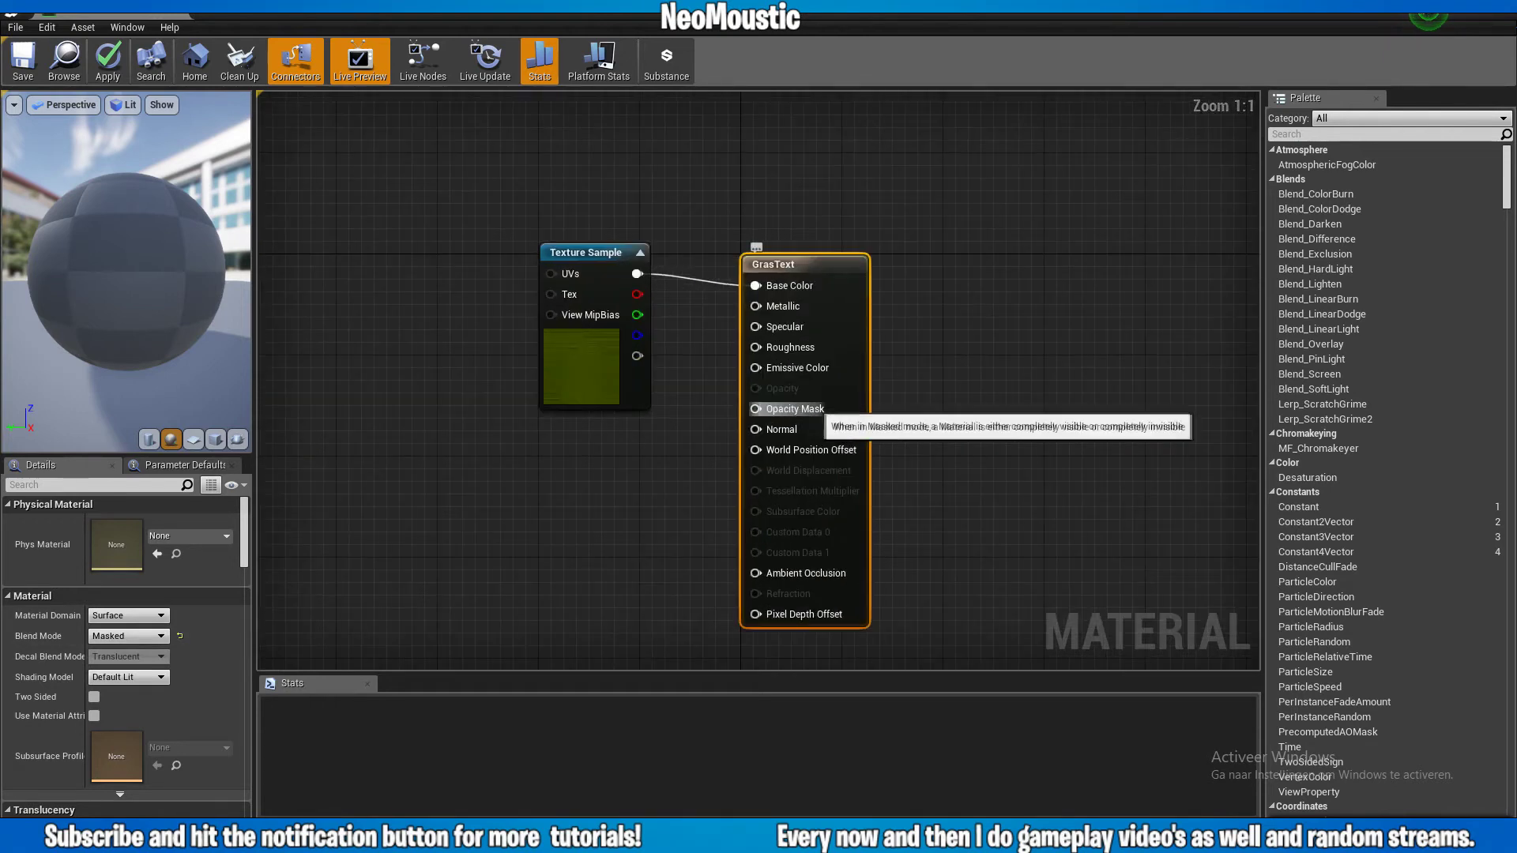
{"action": "left_click_drag", "start_coordinate": [636, 355], "coordinate": [756, 408]}
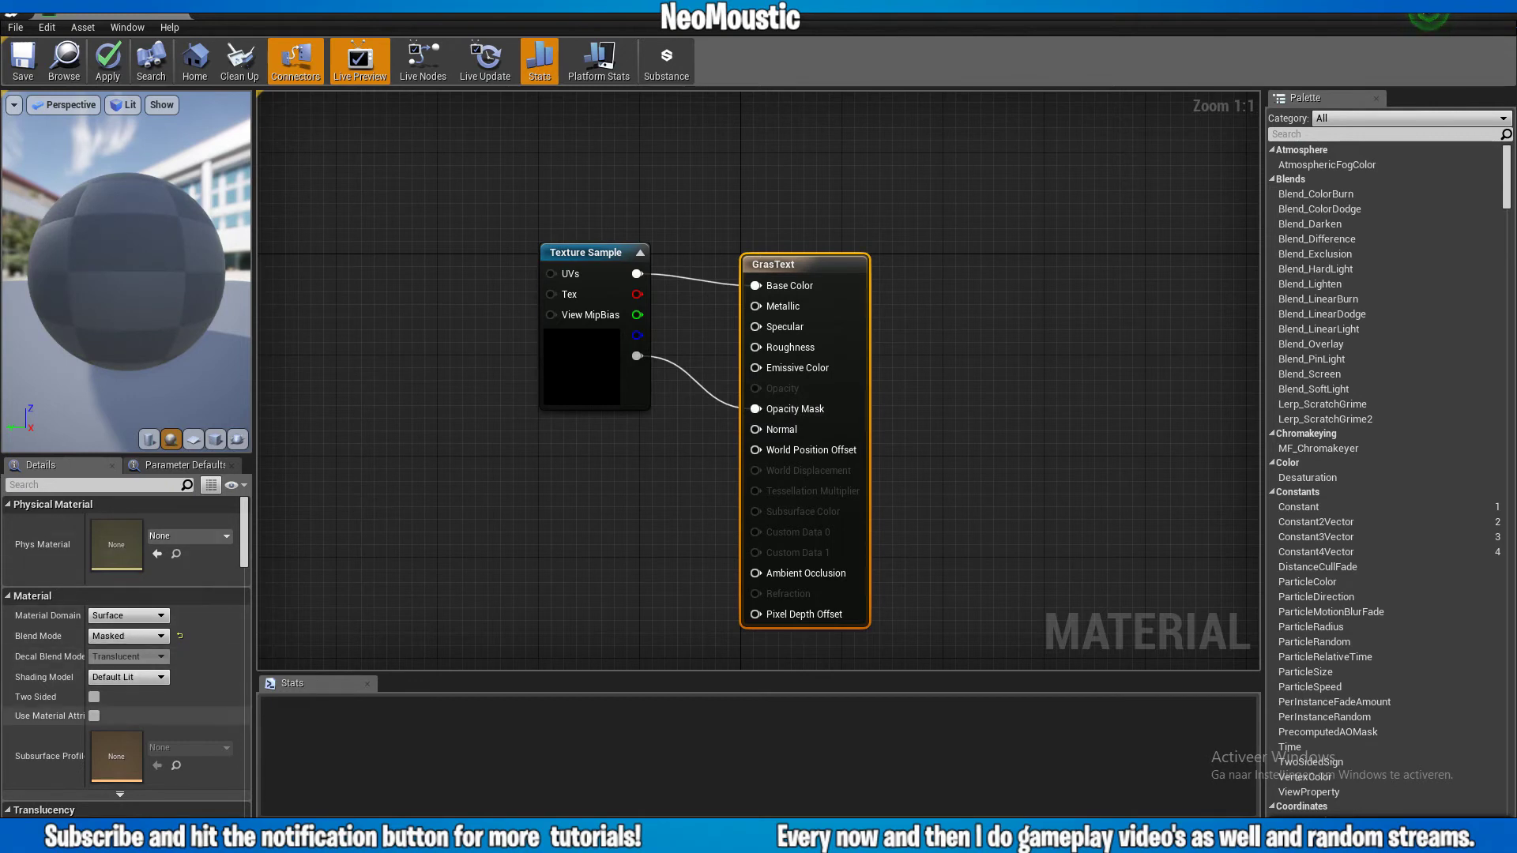
- Make the GrasText material two-sided with the Two Sided Foliage shading model, and apply the changes
{"action": "left_click", "coordinate": [94, 696]}
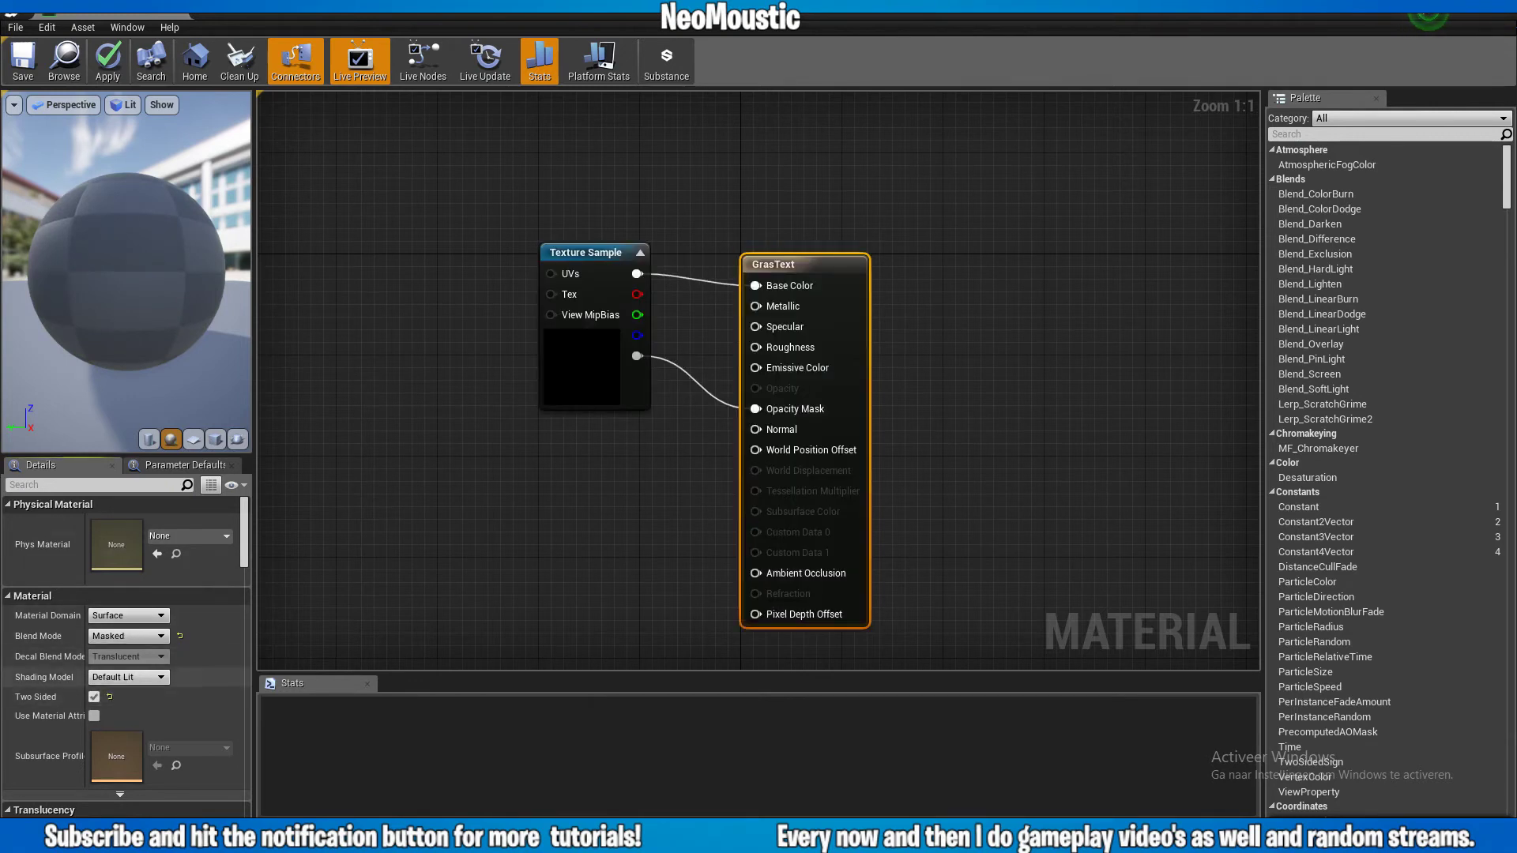
{"action": "left_click", "coordinate": [129, 677]}
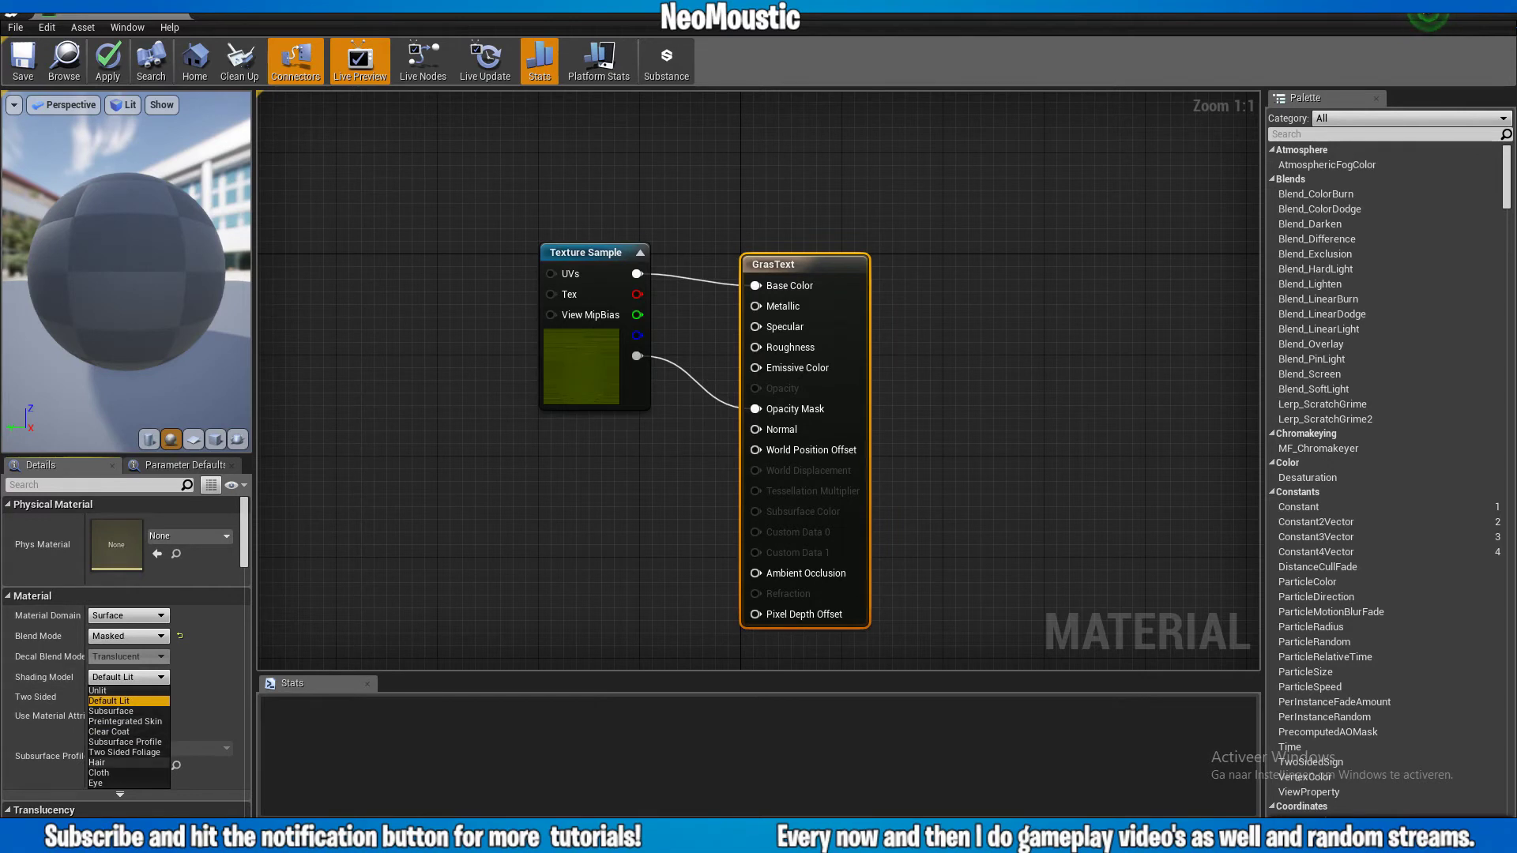
{"action": "left_click", "coordinate": [124, 752]}
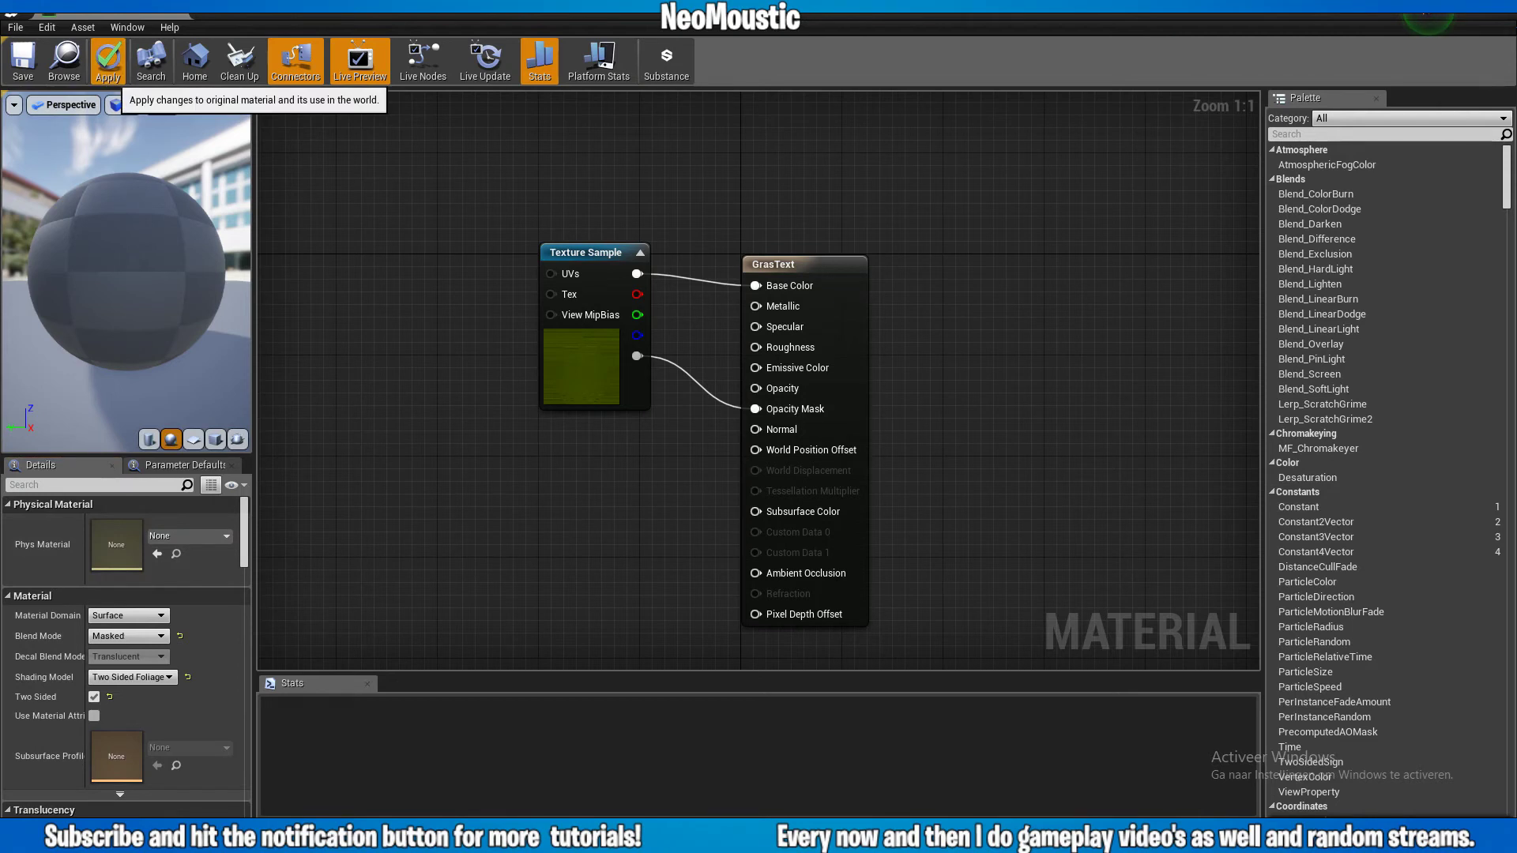
{"action": "left_click", "coordinate": [108, 62]}
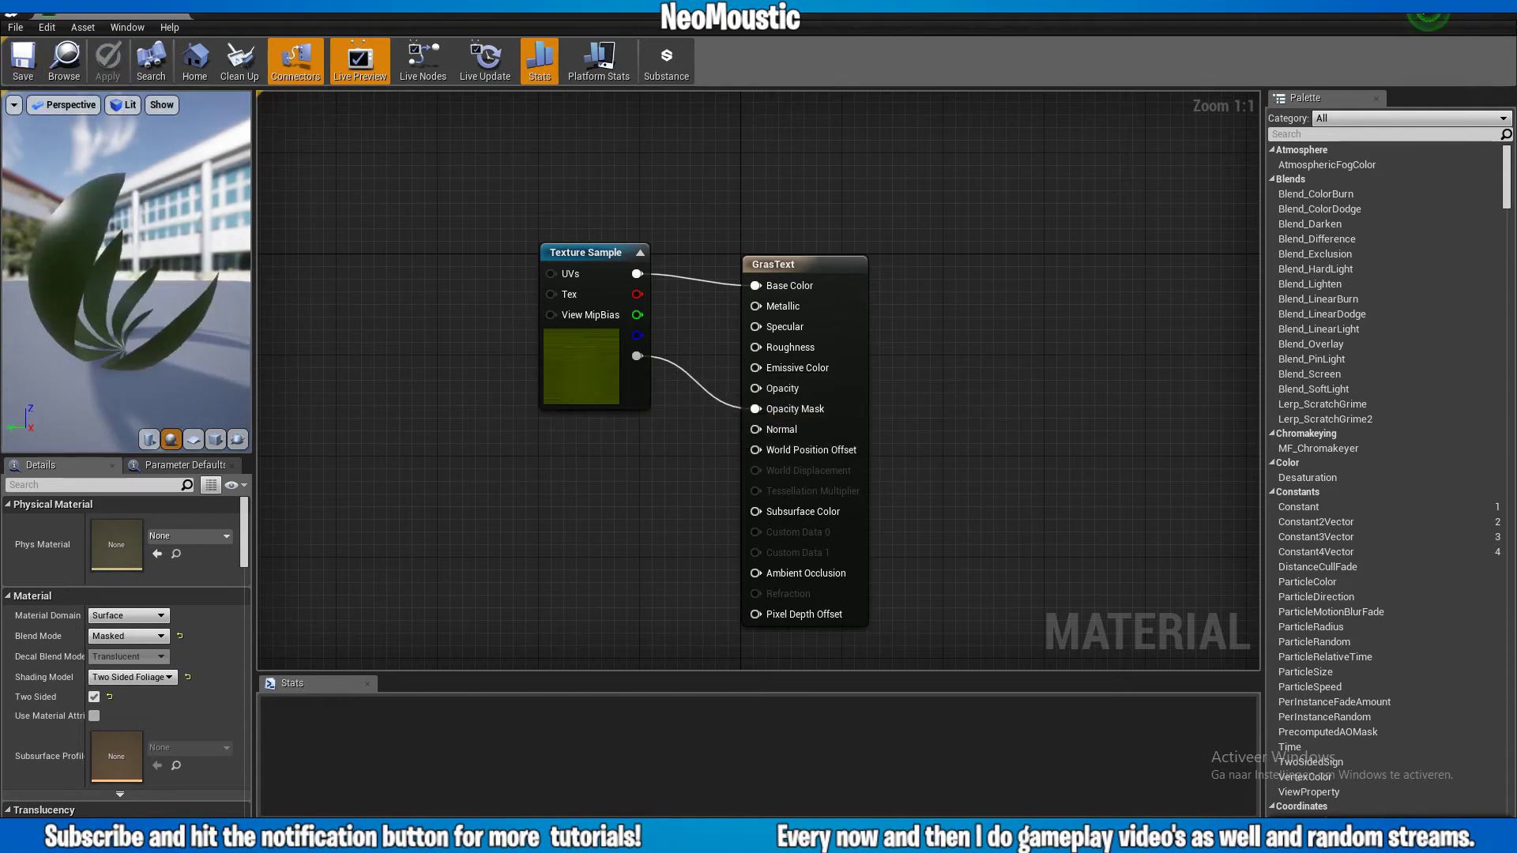
- Add a Constant node with value 1 feeding Metallic, Specular and Roughness, then apply and save the material
{"action": "left_click_drag", "start_coordinate": [598, 255], "coordinate": [462, 252]}
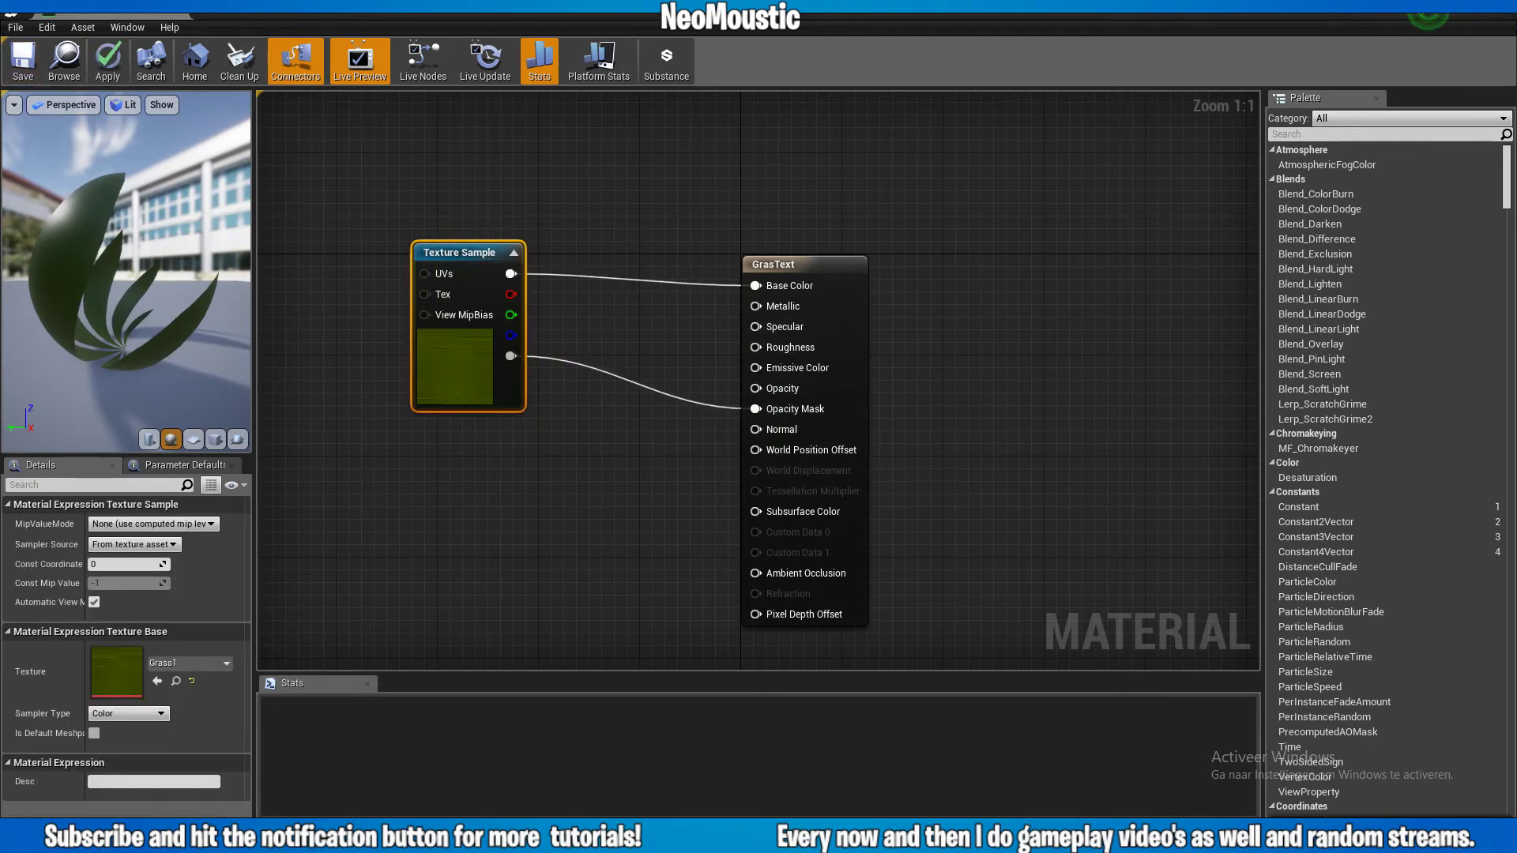
{"action": "left_click_drag", "start_coordinate": [1298, 507], "coordinate": [756, 307]}
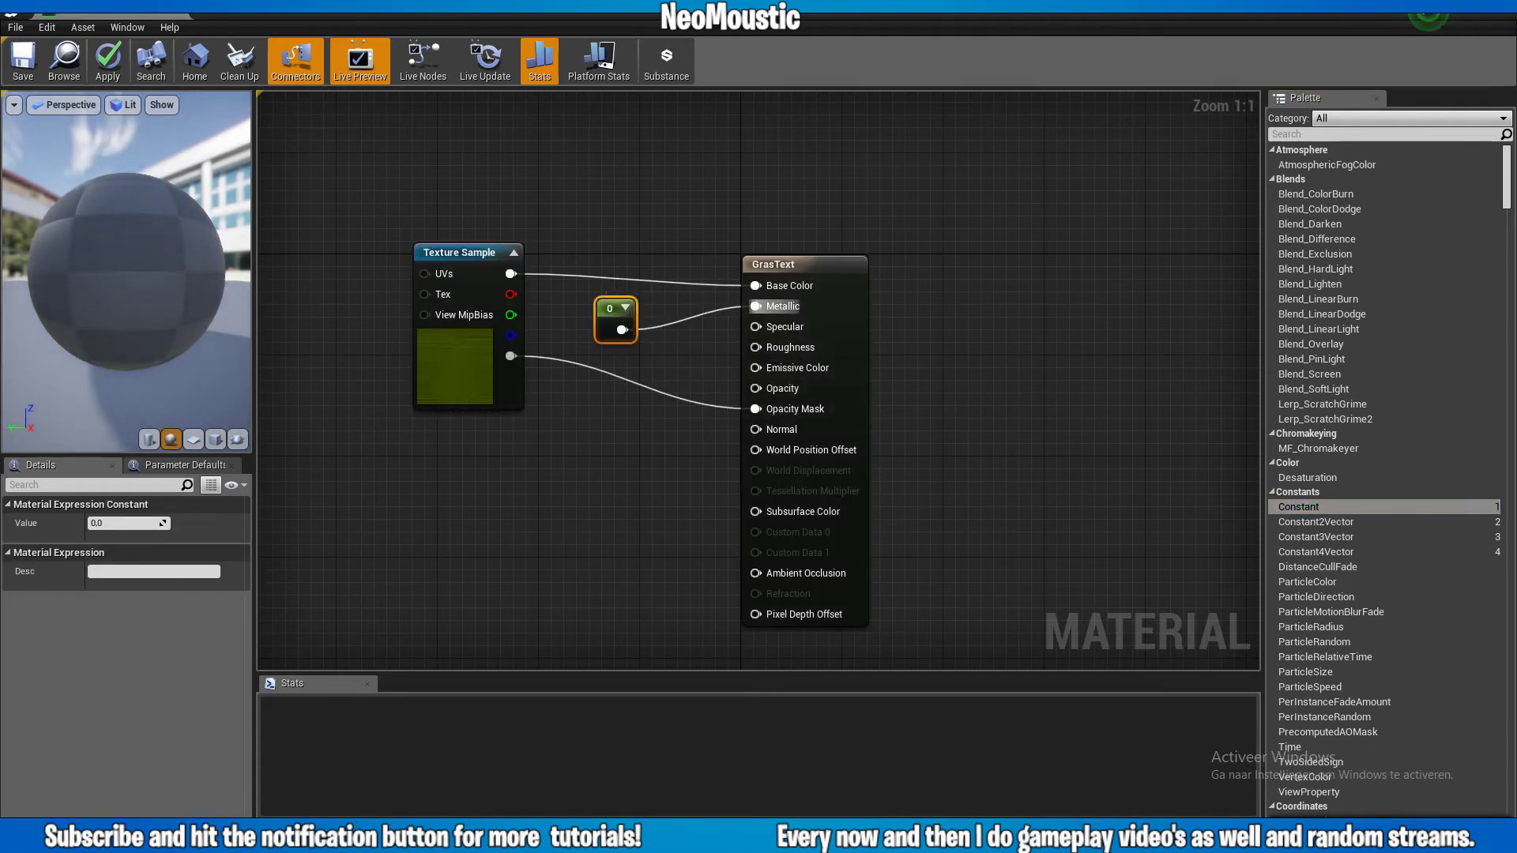
{"action": "left_click_drag", "start_coordinate": [622, 330], "coordinate": [755, 347]}
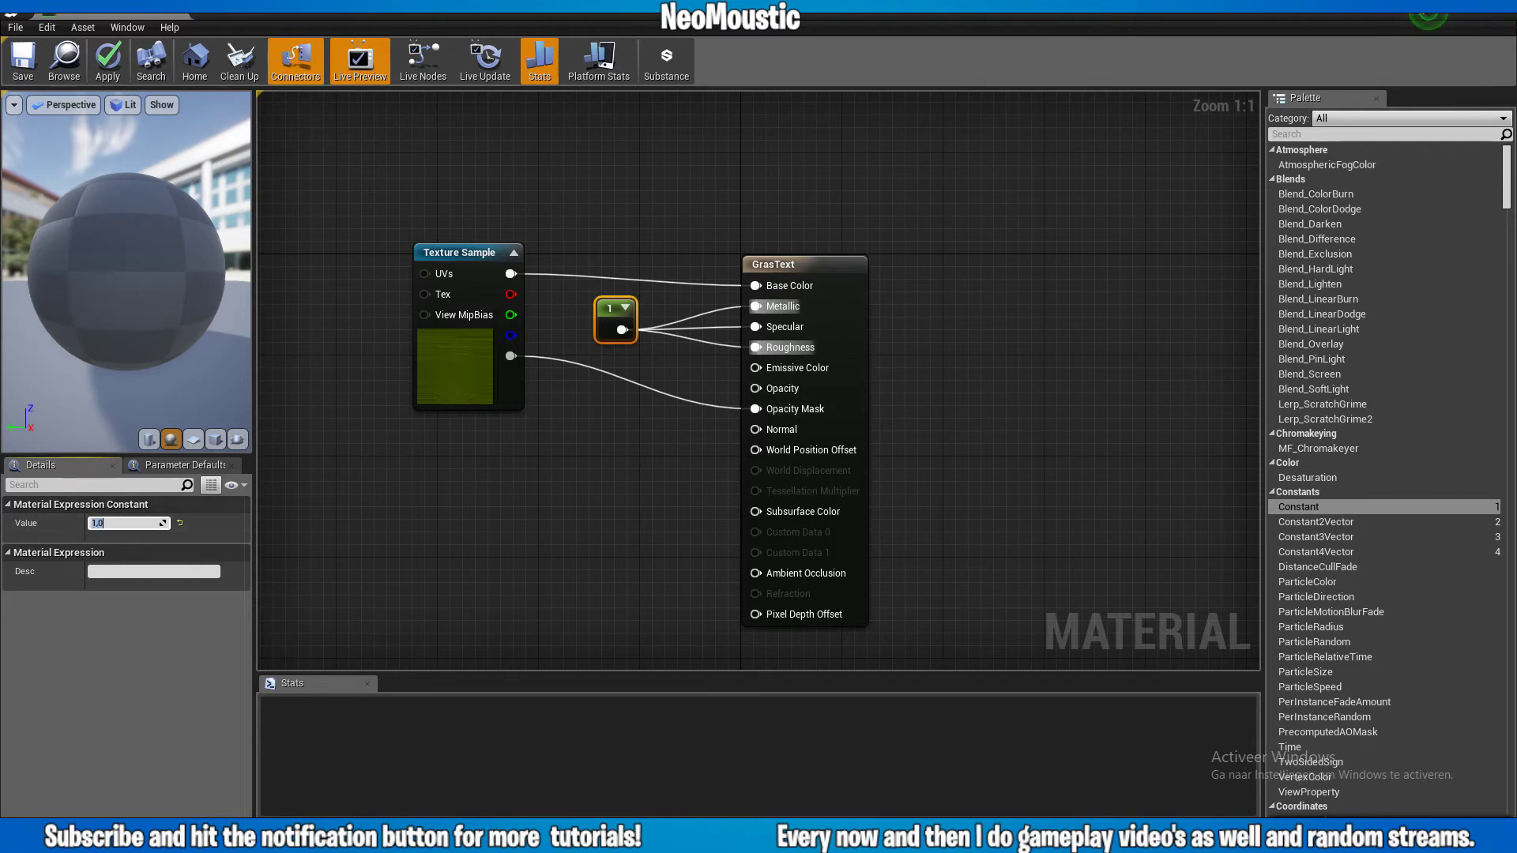
{"action": "left_click", "coordinate": [103, 70]}
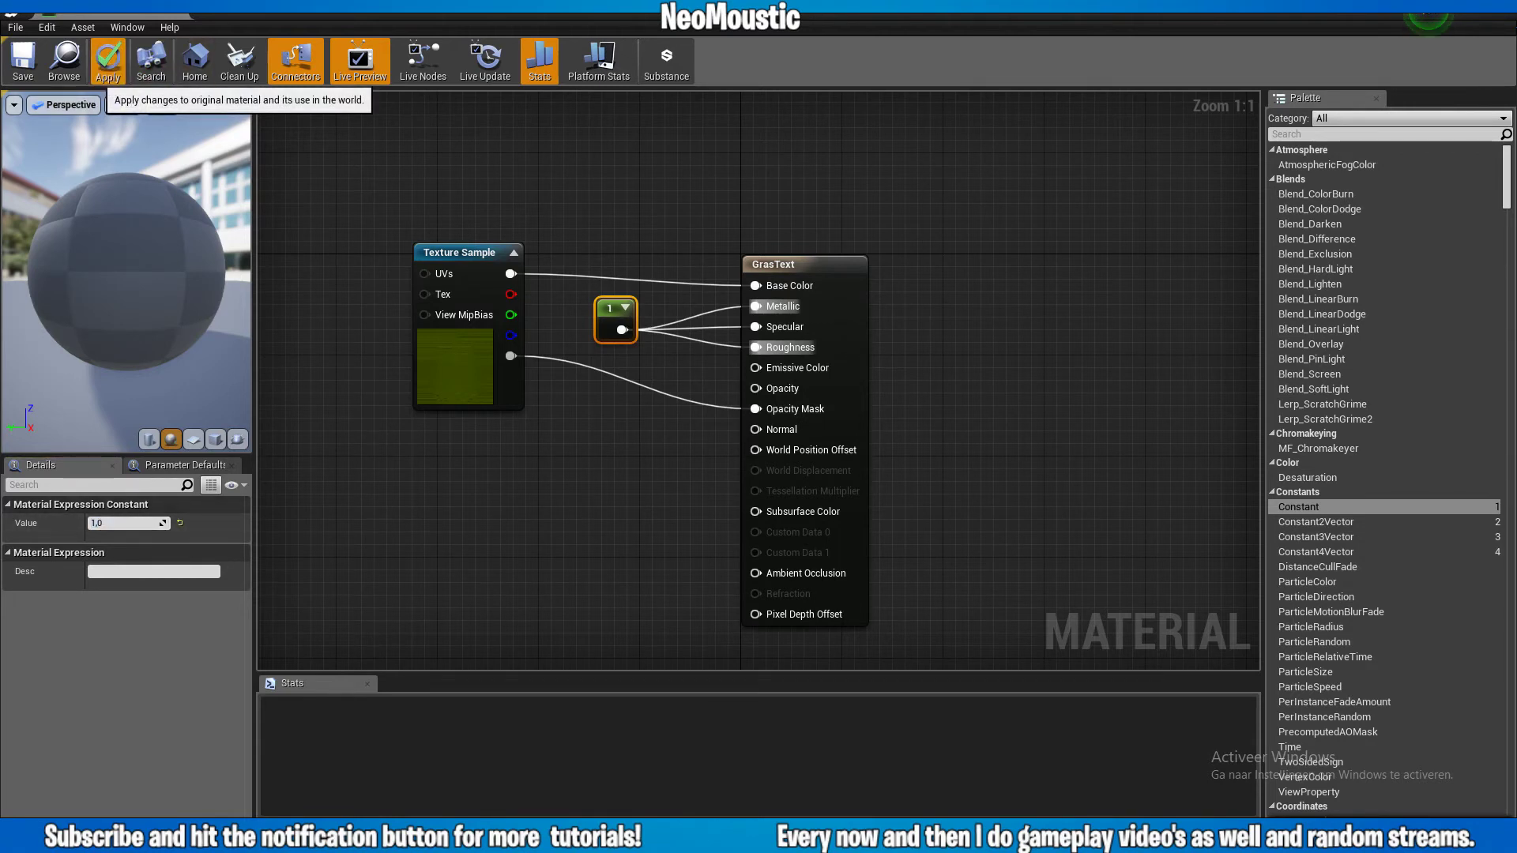
{"action": "left_click", "coordinate": [103, 72]}
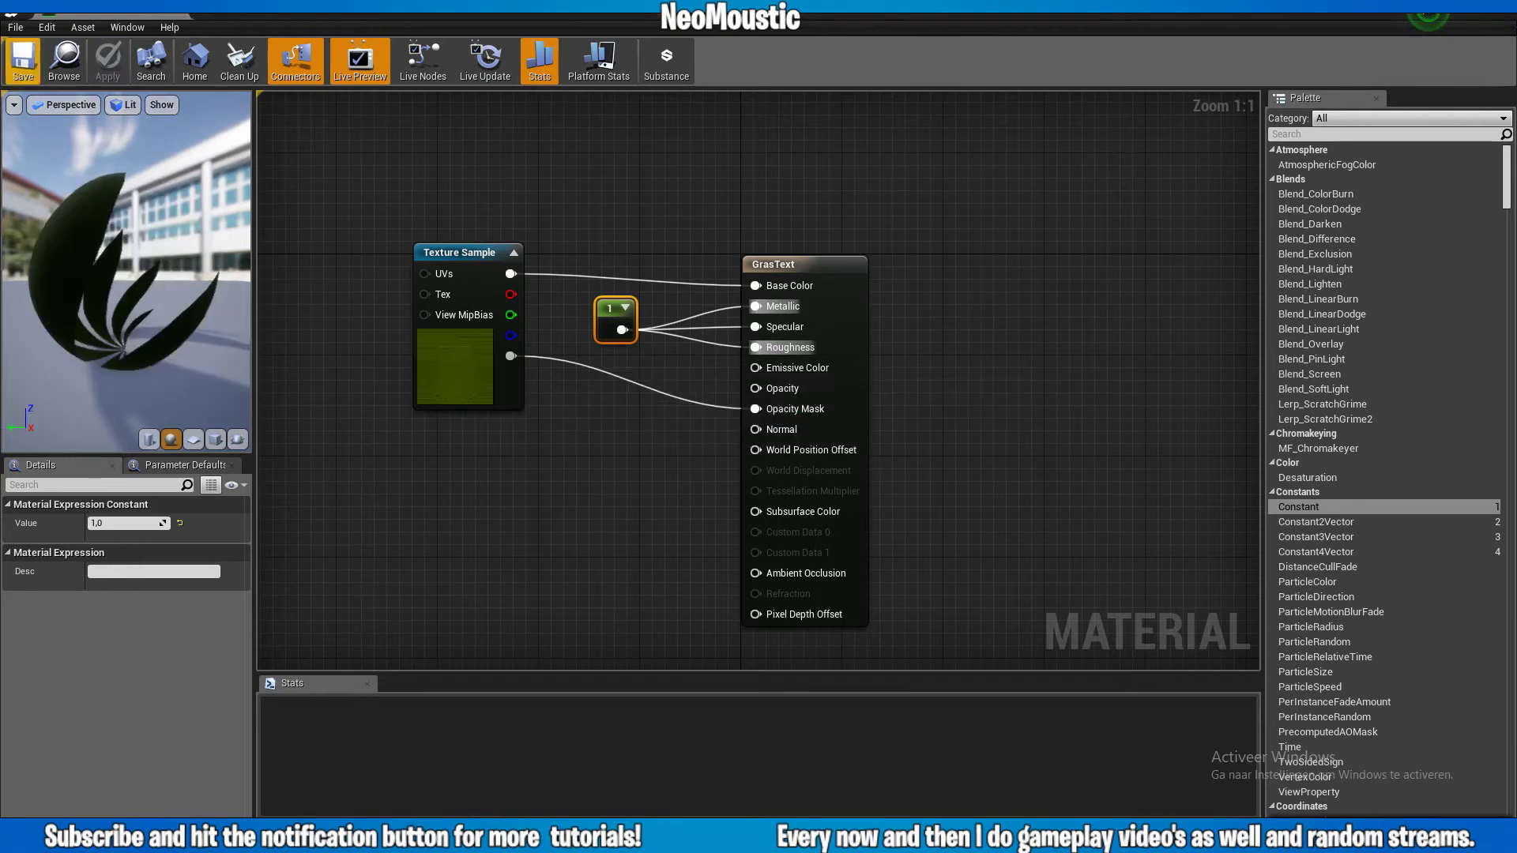
{"action": "left_click", "coordinate": [23, 62]}
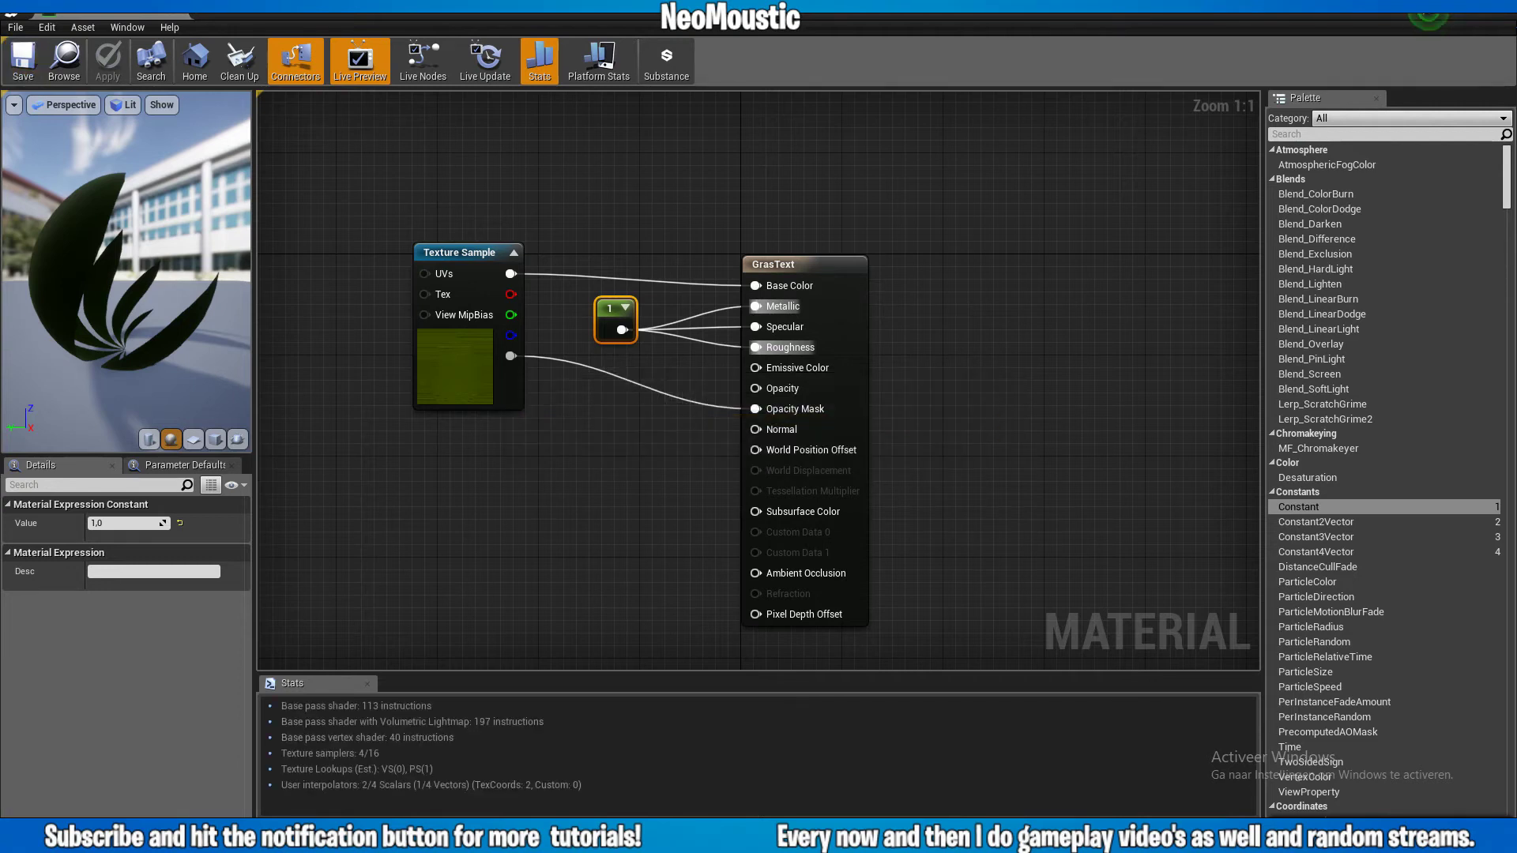
- Inspect the material preview and try to detach the constant from Roughness, inserting a reroute node on that connection
{"action": "scroll", "coordinate": [127, 273], "scroll_direction": "up", "scroll_amount": 8}
{"action": "scroll", "coordinate": [127, 272], "scroll_direction": "down", "scroll_amount": 5}
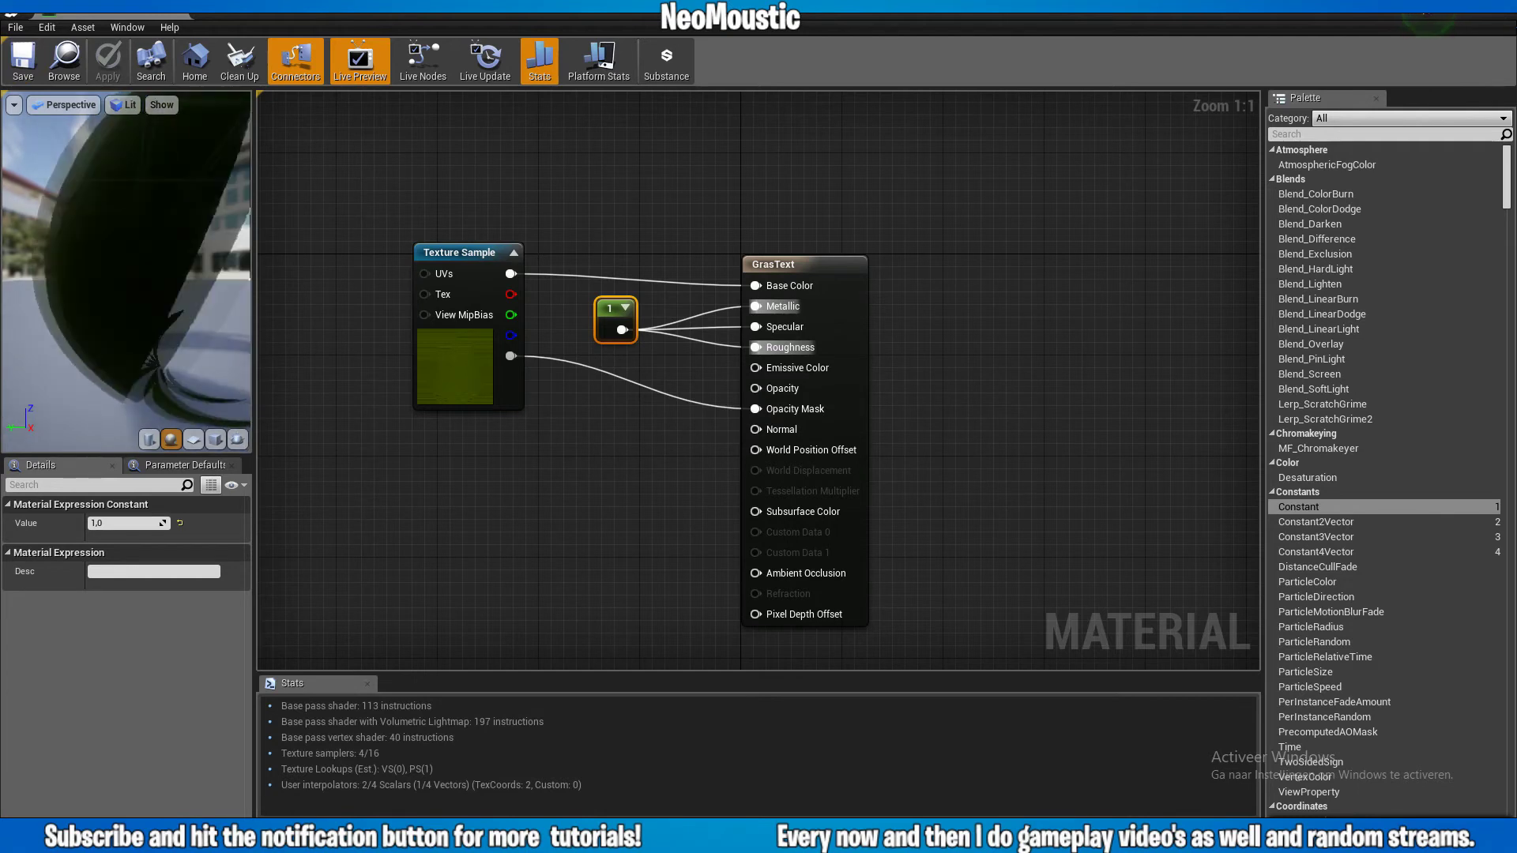
{"action": "left_click_drag", "start_coordinate": [126, 265], "coordinate": [158, 272]}
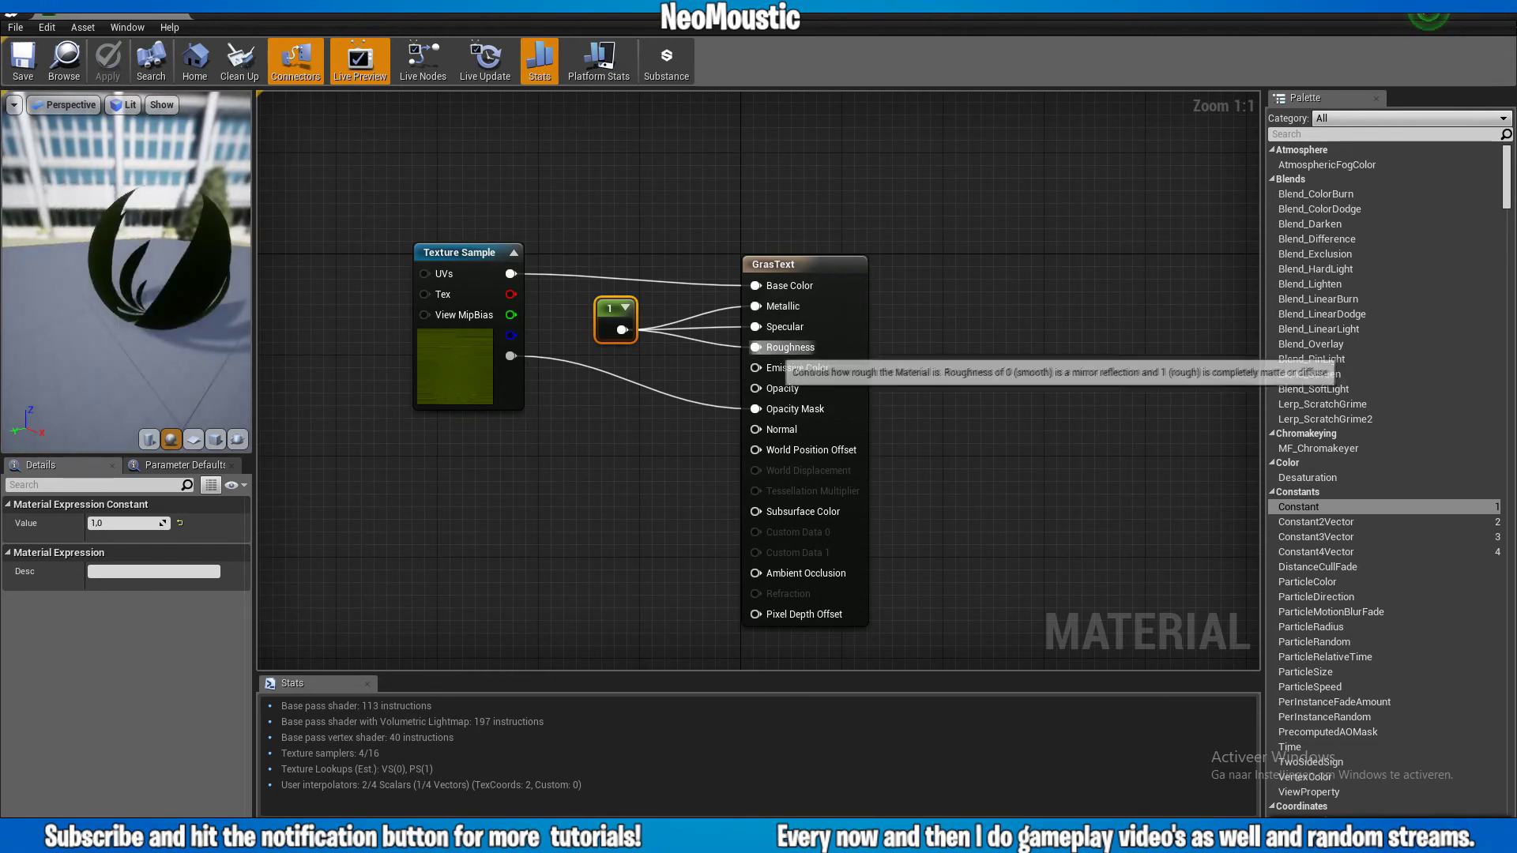
{"action": "left_click_drag", "start_coordinate": [756, 347], "coordinate": [660, 352]}
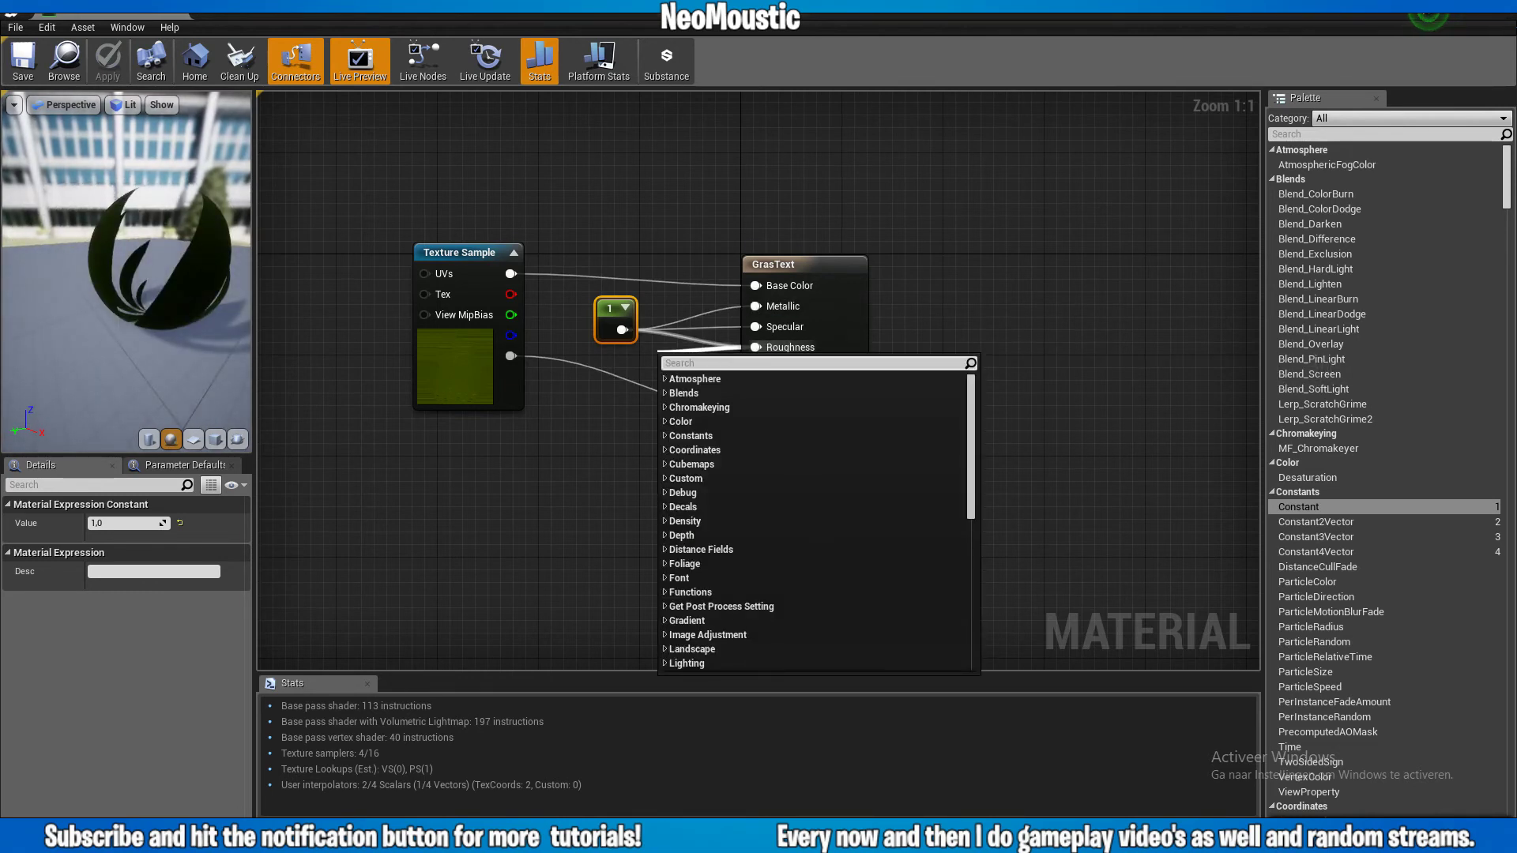
{"action": "right_click", "coordinate": [615, 357]}
{"action": "left_click", "coordinate": [688, 339]}
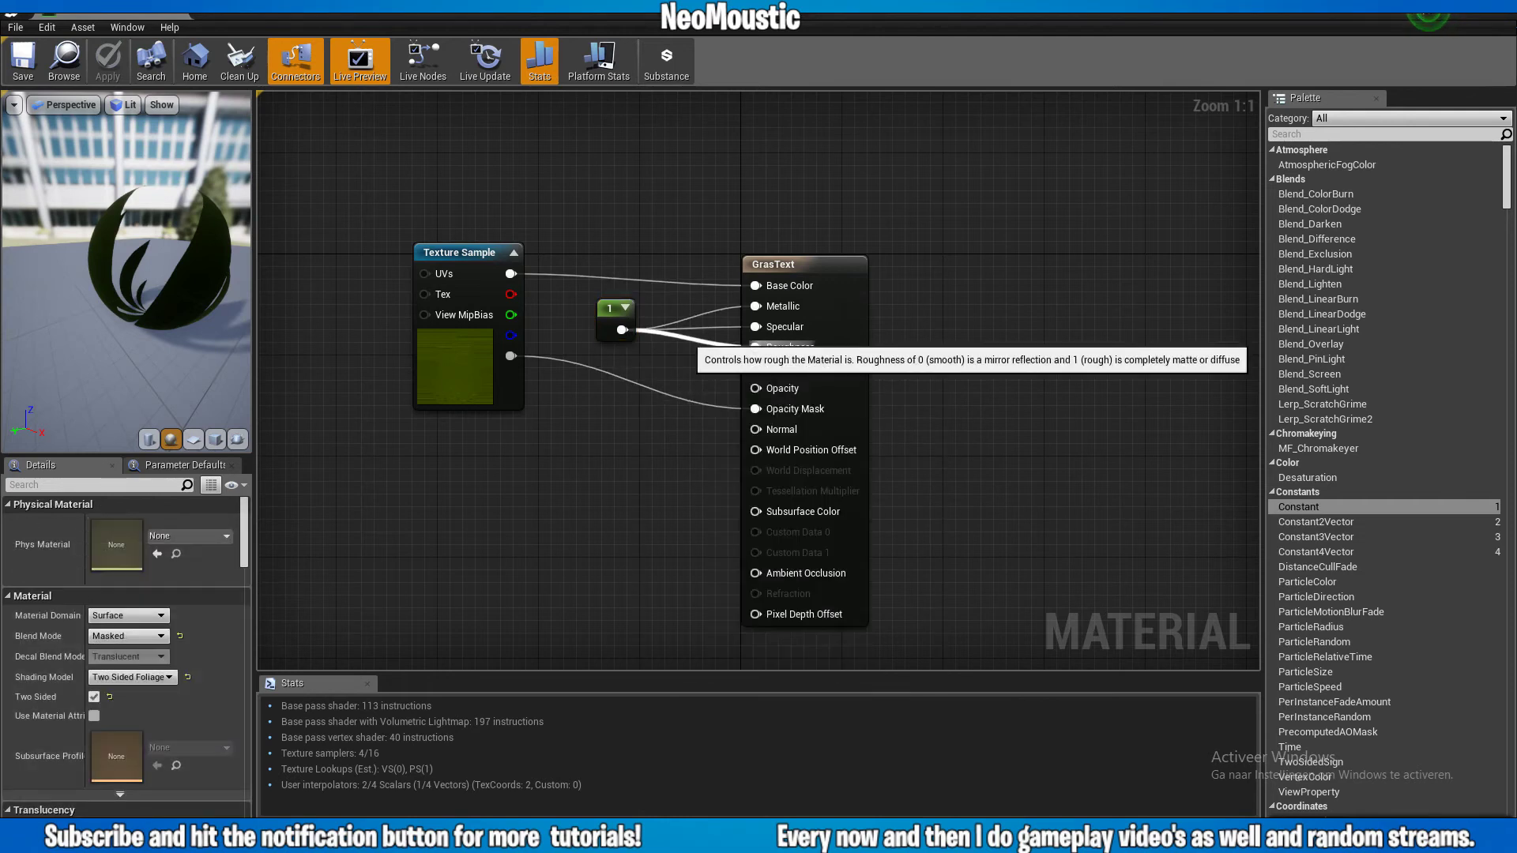
{"action": "right_click", "coordinate": [687, 338]}
{"action": "left_click", "coordinate": [687, 338]}
{"action": "double_click", "coordinate": [688, 338]}
{"action": "left_click_drag", "start_coordinate": [686, 335], "coordinate": [667, 375]}
{"action": "left_click", "coordinate": [641, 427]}
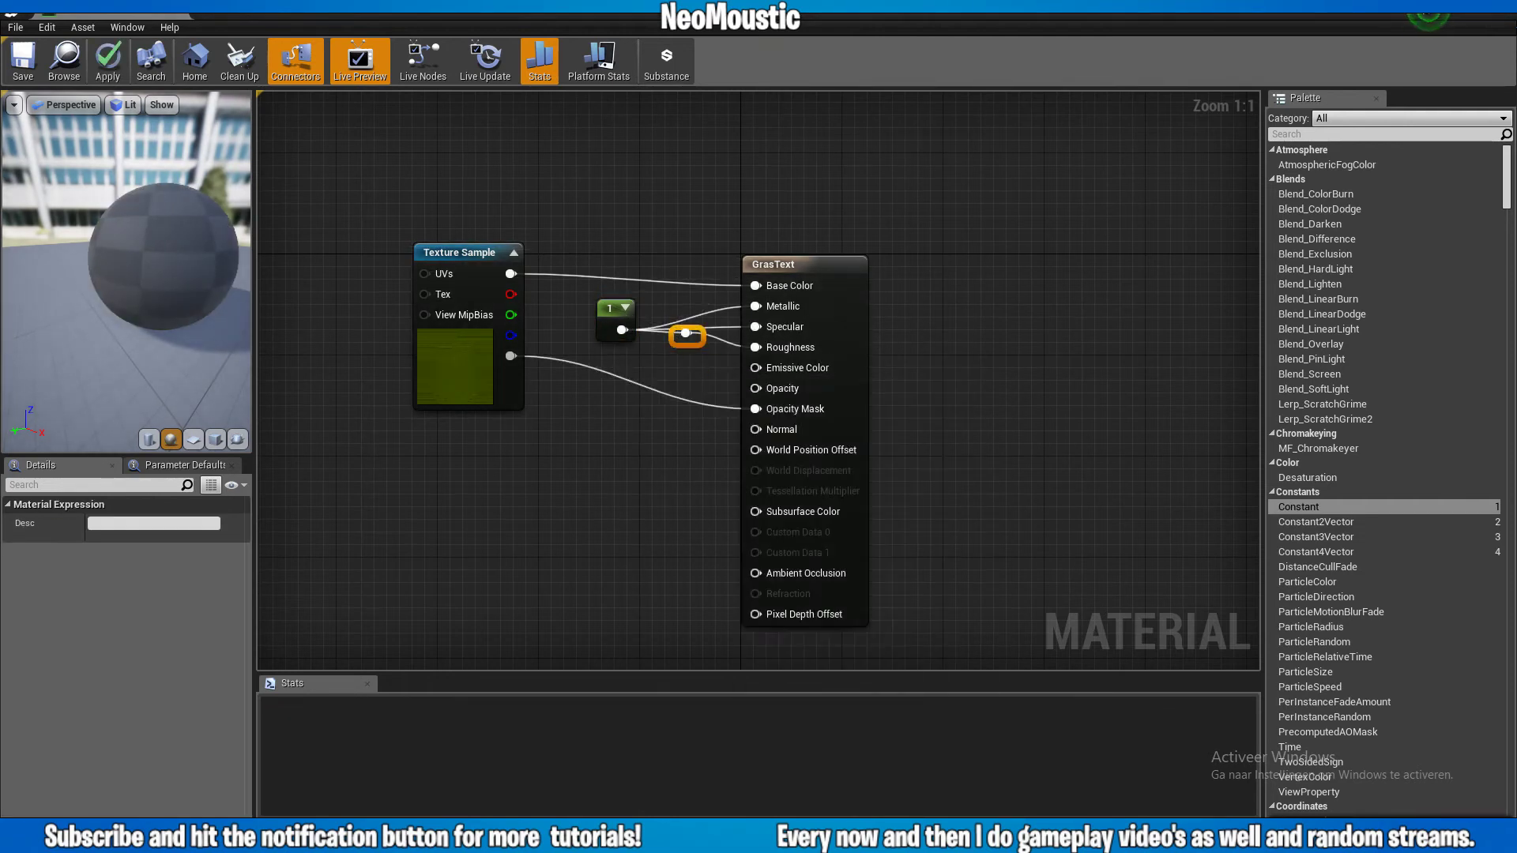
{"action": "left_click", "coordinate": [642, 426]}
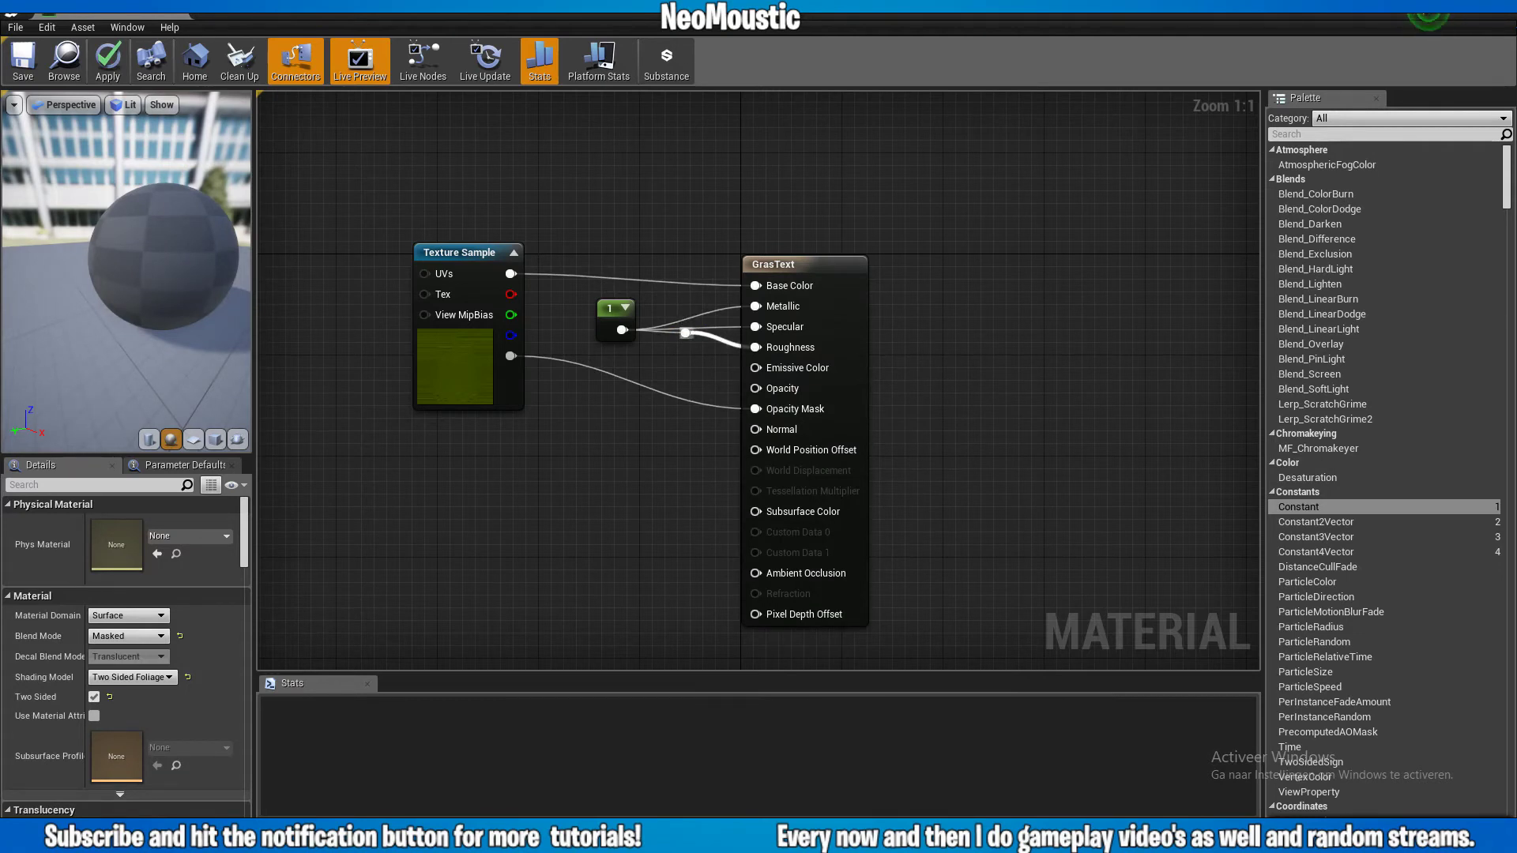
{"action": "right_click", "coordinate": [721, 346]}
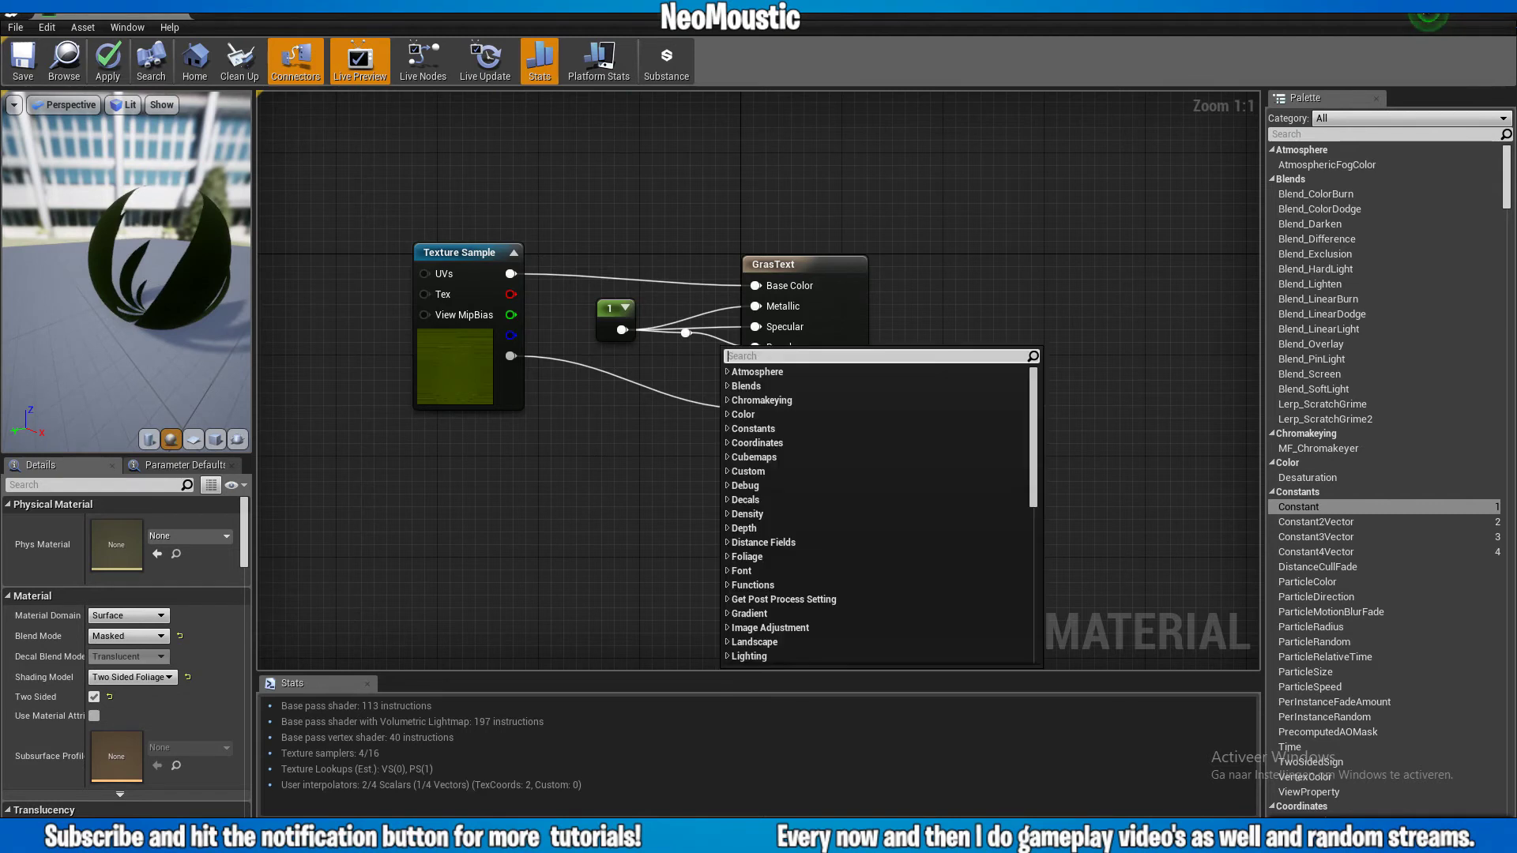
- Delete the constant node feeding the material pins and try to detach the leftover reroute node from Roughness
{"action": "left_click", "coordinate": [611, 310]}
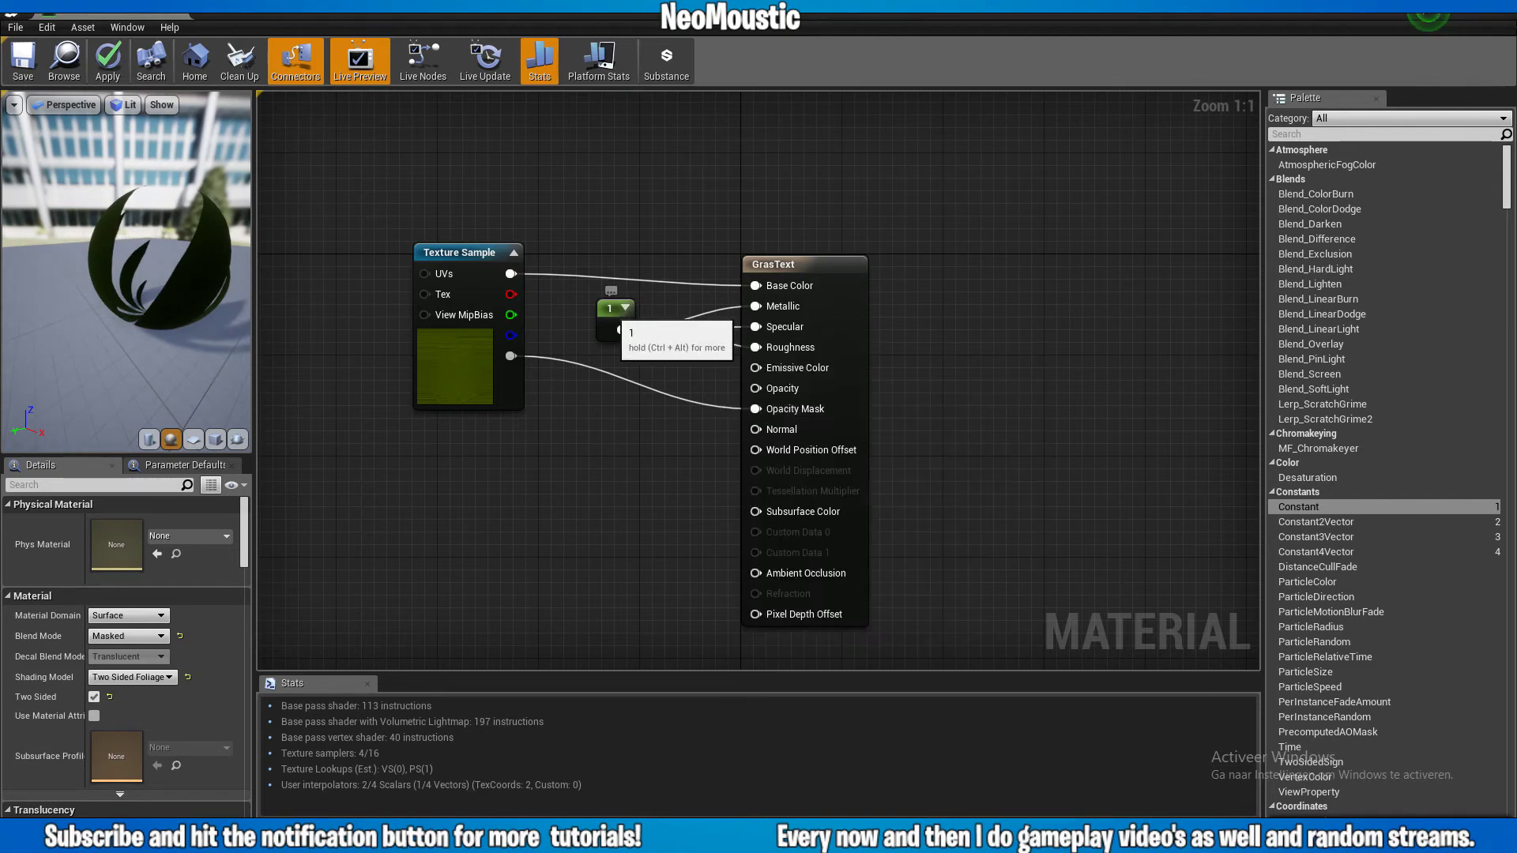
{"action": "key", "text": "Delete"}
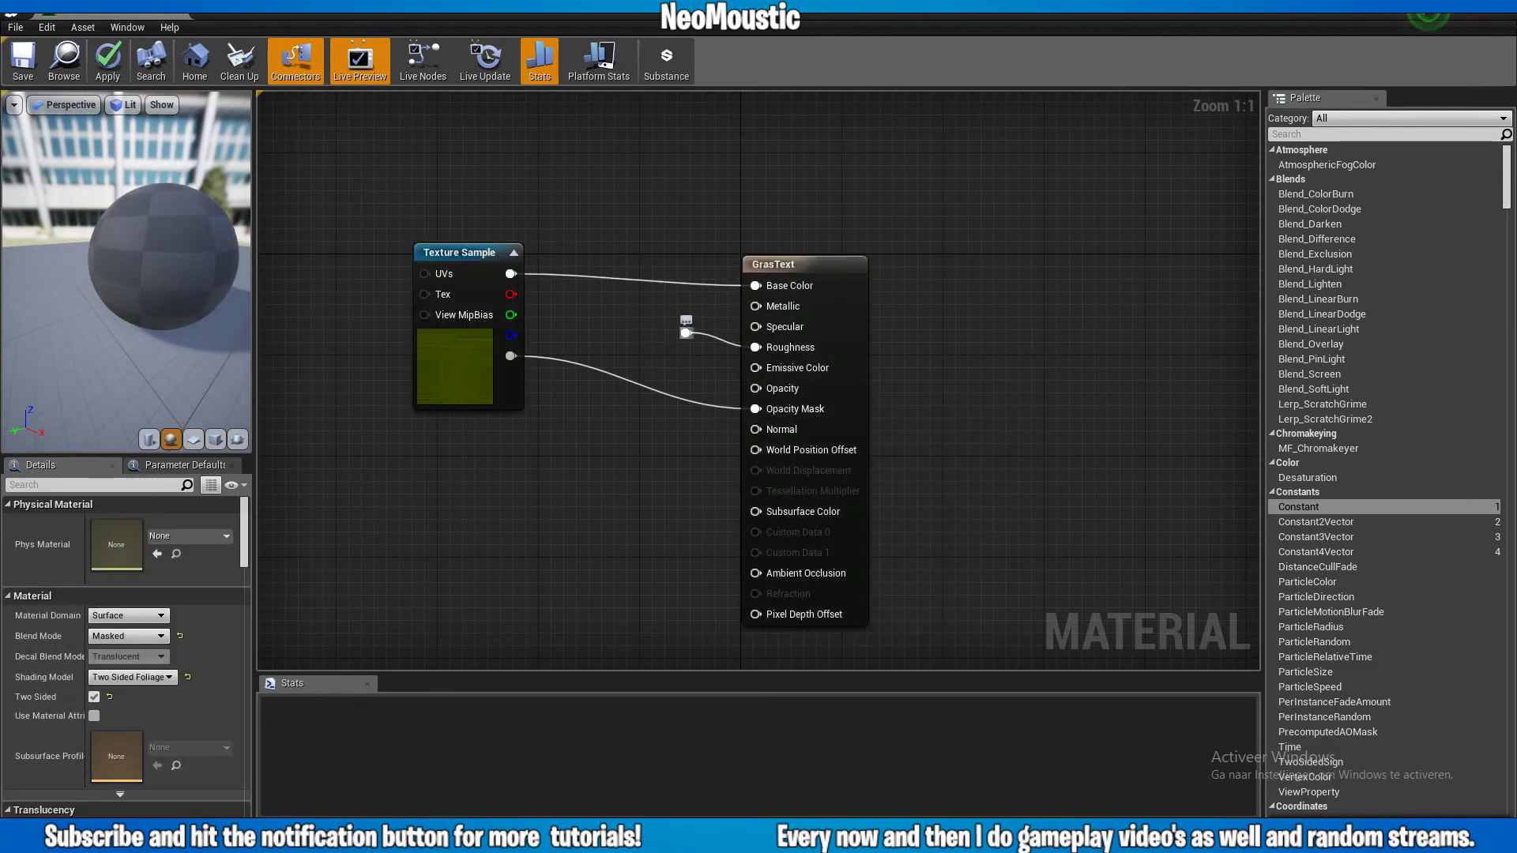
{"action": "left_click_drag", "start_coordinate": [686, 333], "coordinate": [724, 383]}
{"action": "key", "text": "Escape"}
{"action": "right_click", "coordinate": [1000, 325]}
- Add a new Constant node with value 1 feeding Metallic and Specular, reposition it slightly, and save and apply the material
{"action": "left_click_drag", "start_coordinate": [1329, 507], "coordinate": [761, 312]}
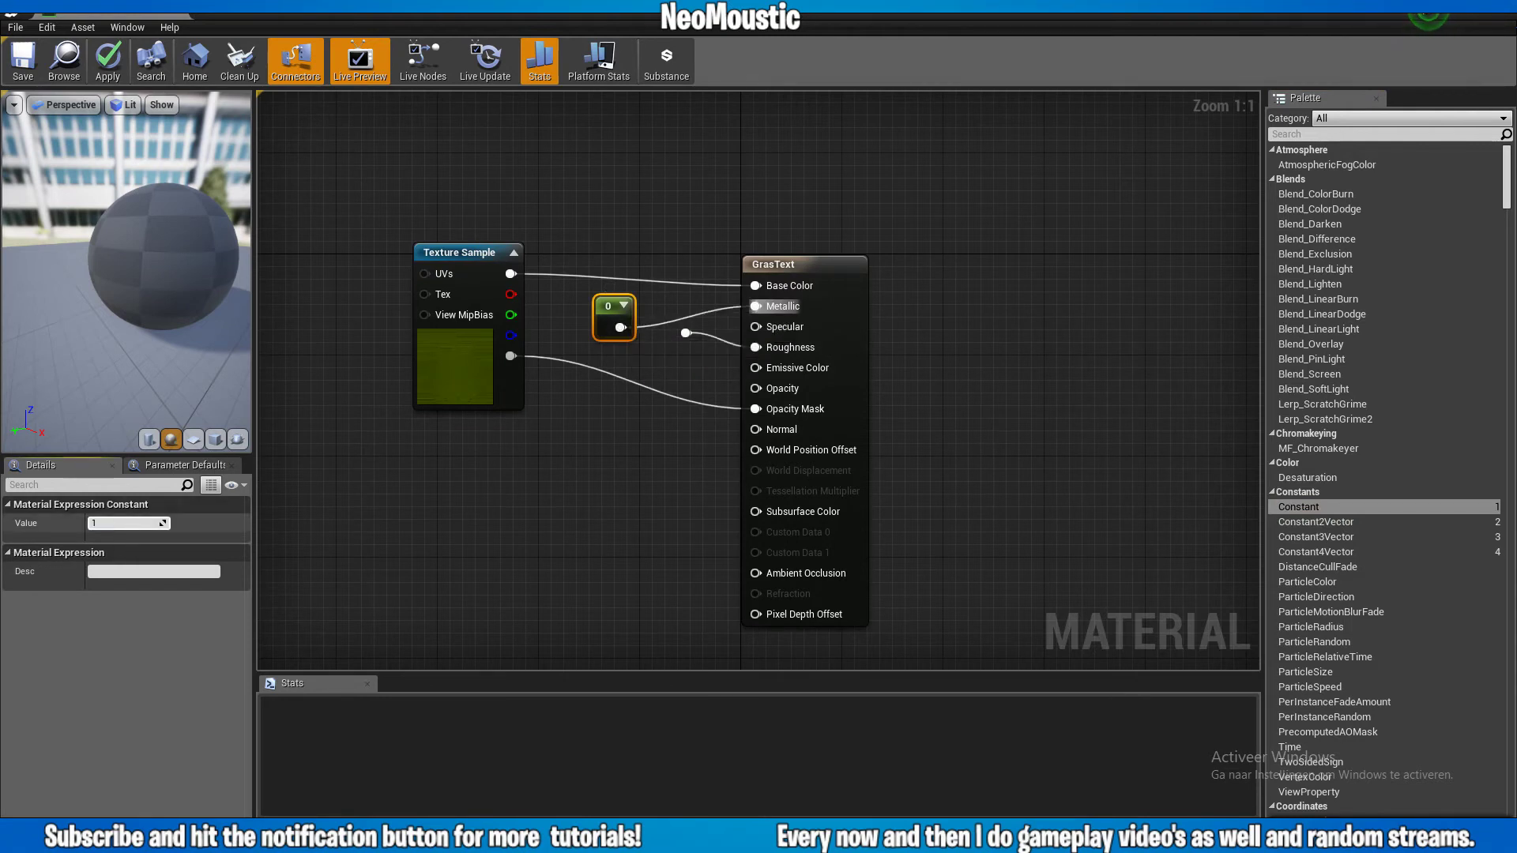
{"action": "left_click", "coordinate": [107, 63]}
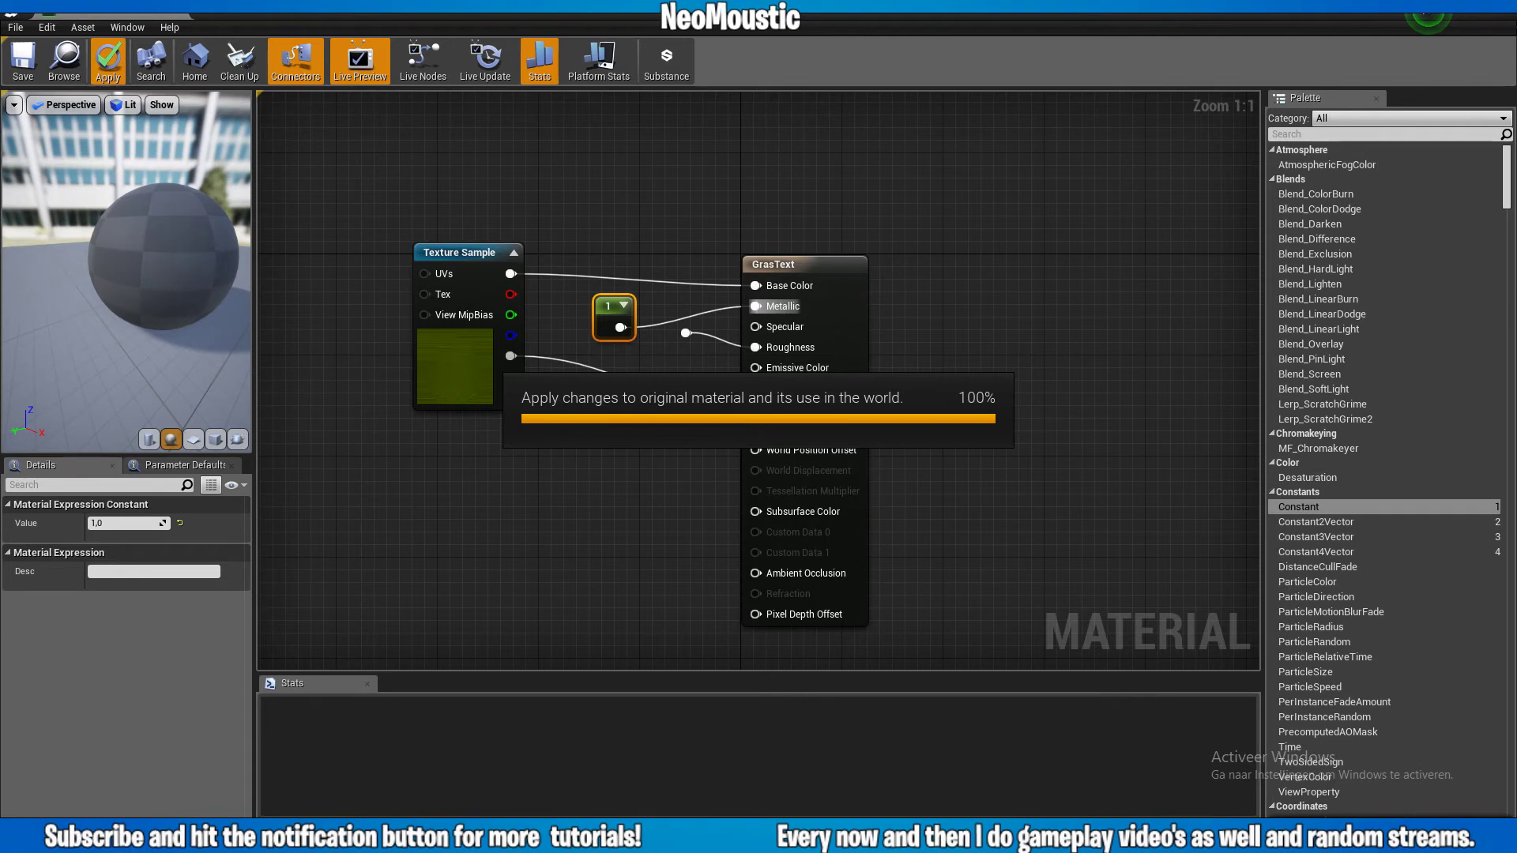
{"action": "left_click_drag", "start_coordinate": [620, 327], "coordinate": [756, 346]}
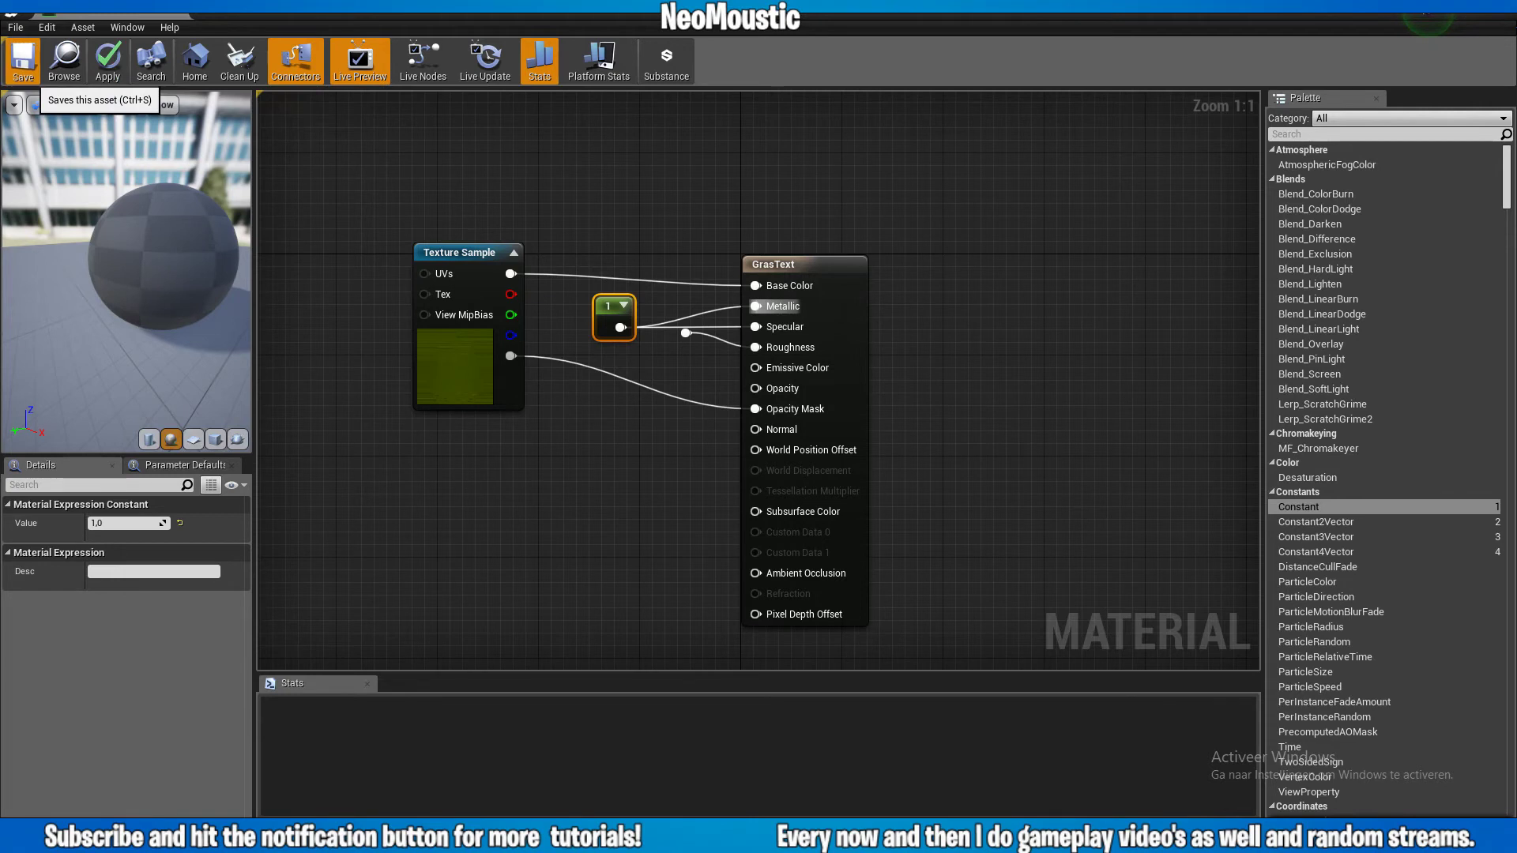
{"action": "left_click", "coordinate": [23, 61]}
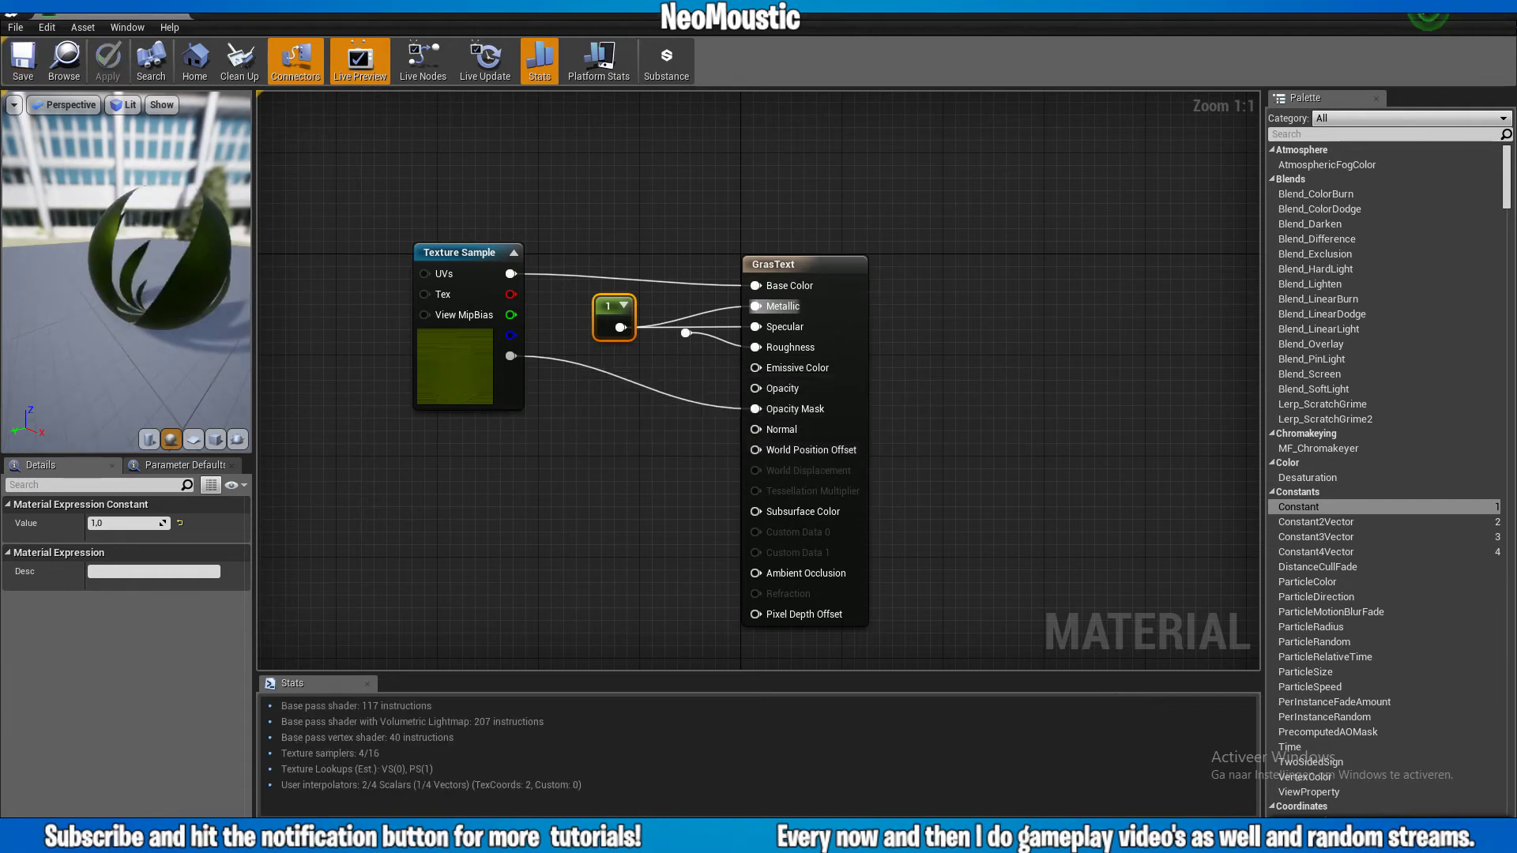
{"action": "left_click_drag", "start_coordinate": [607, 305], "coordinate": [590, 289]}
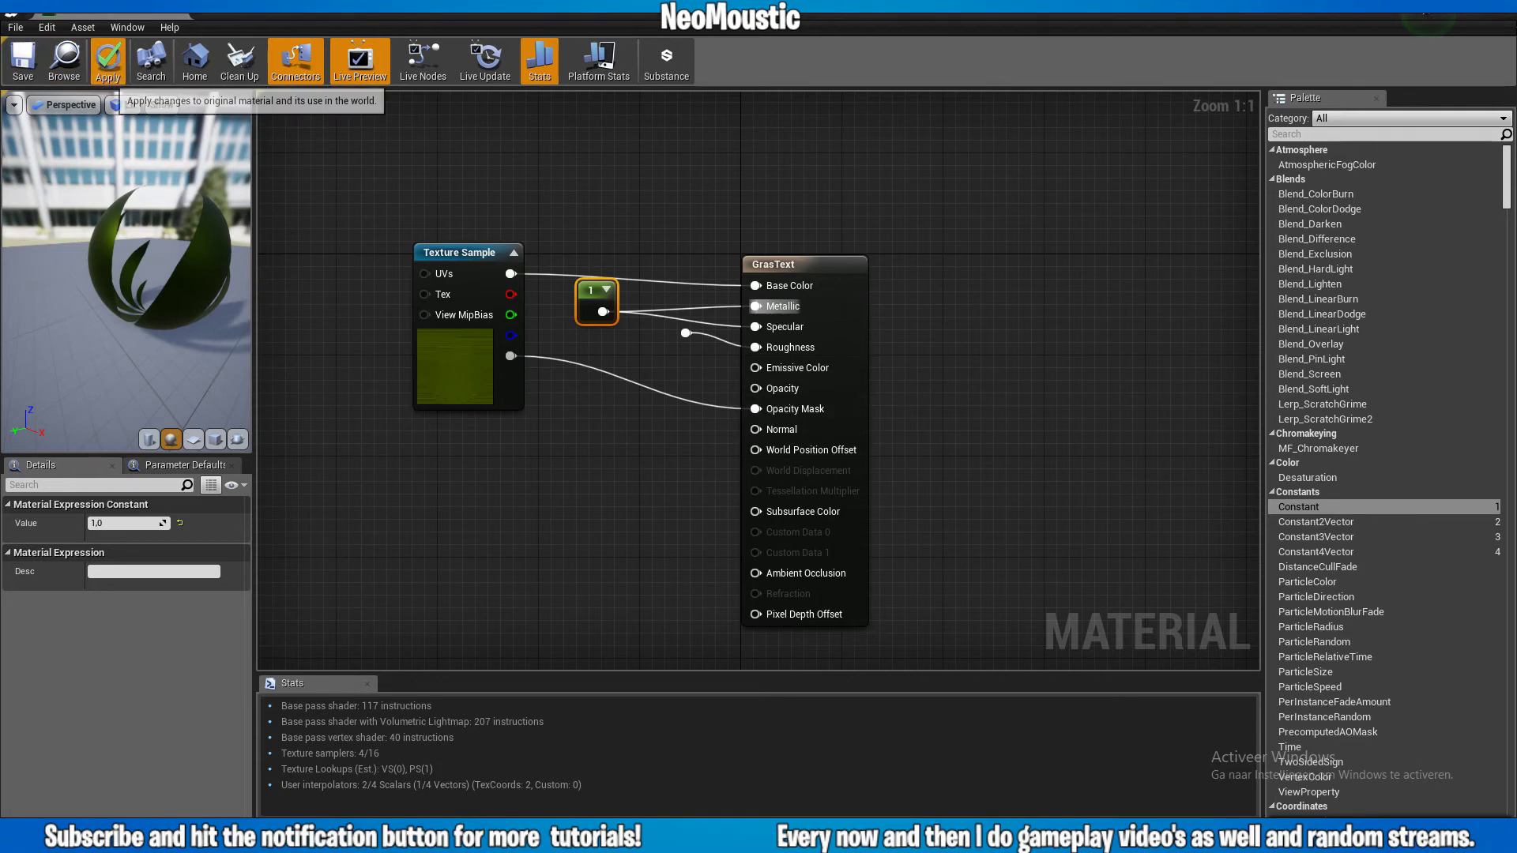
{"action": "left_click", "coordinate": [108, 62]}
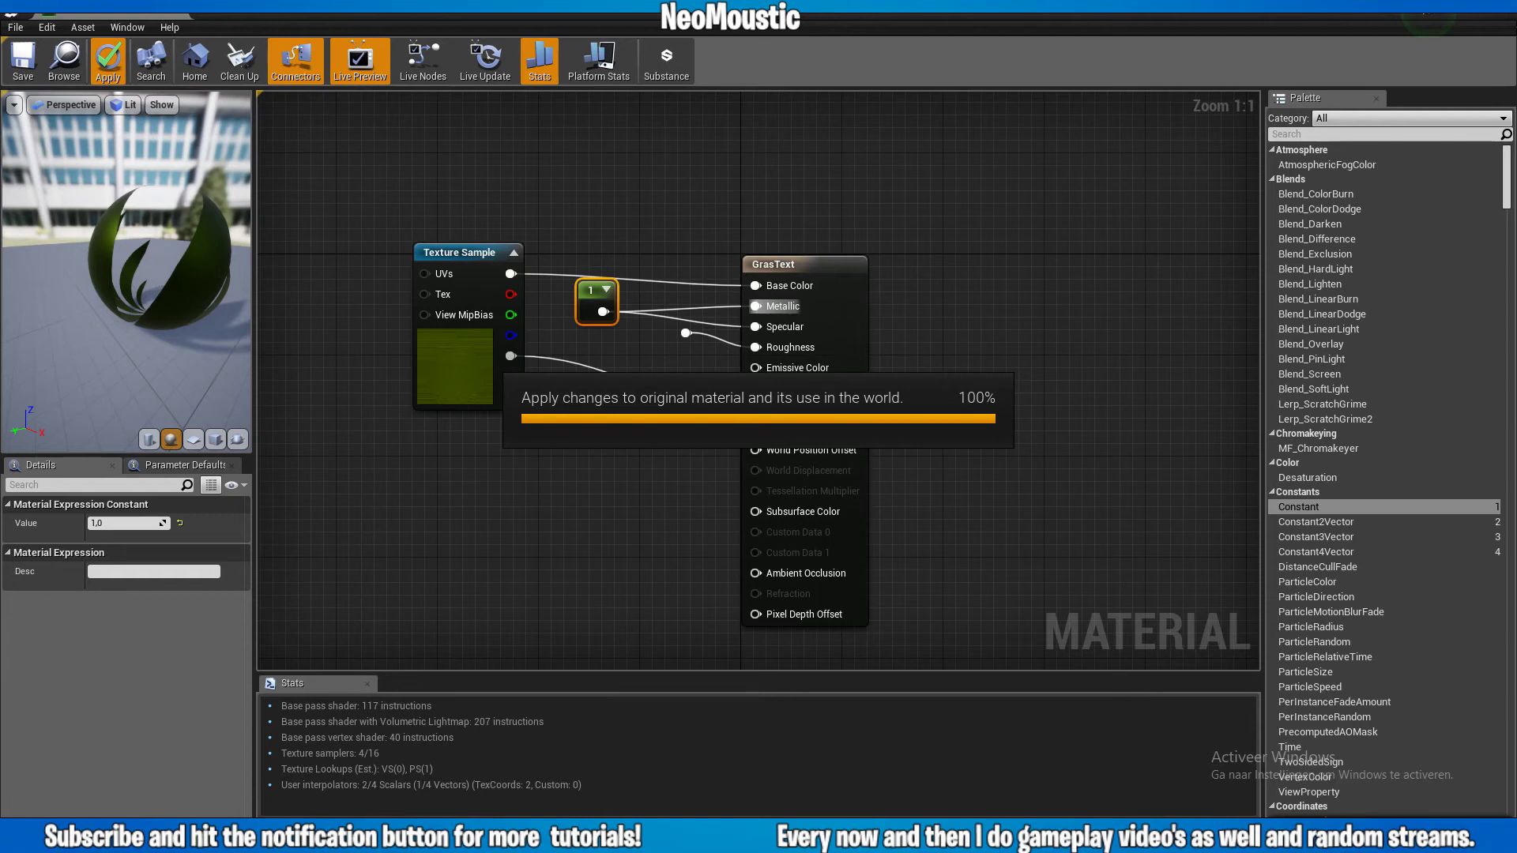
- Save the updated GrasText material
{"action": "left_click", "coordinate": [23, 62]}
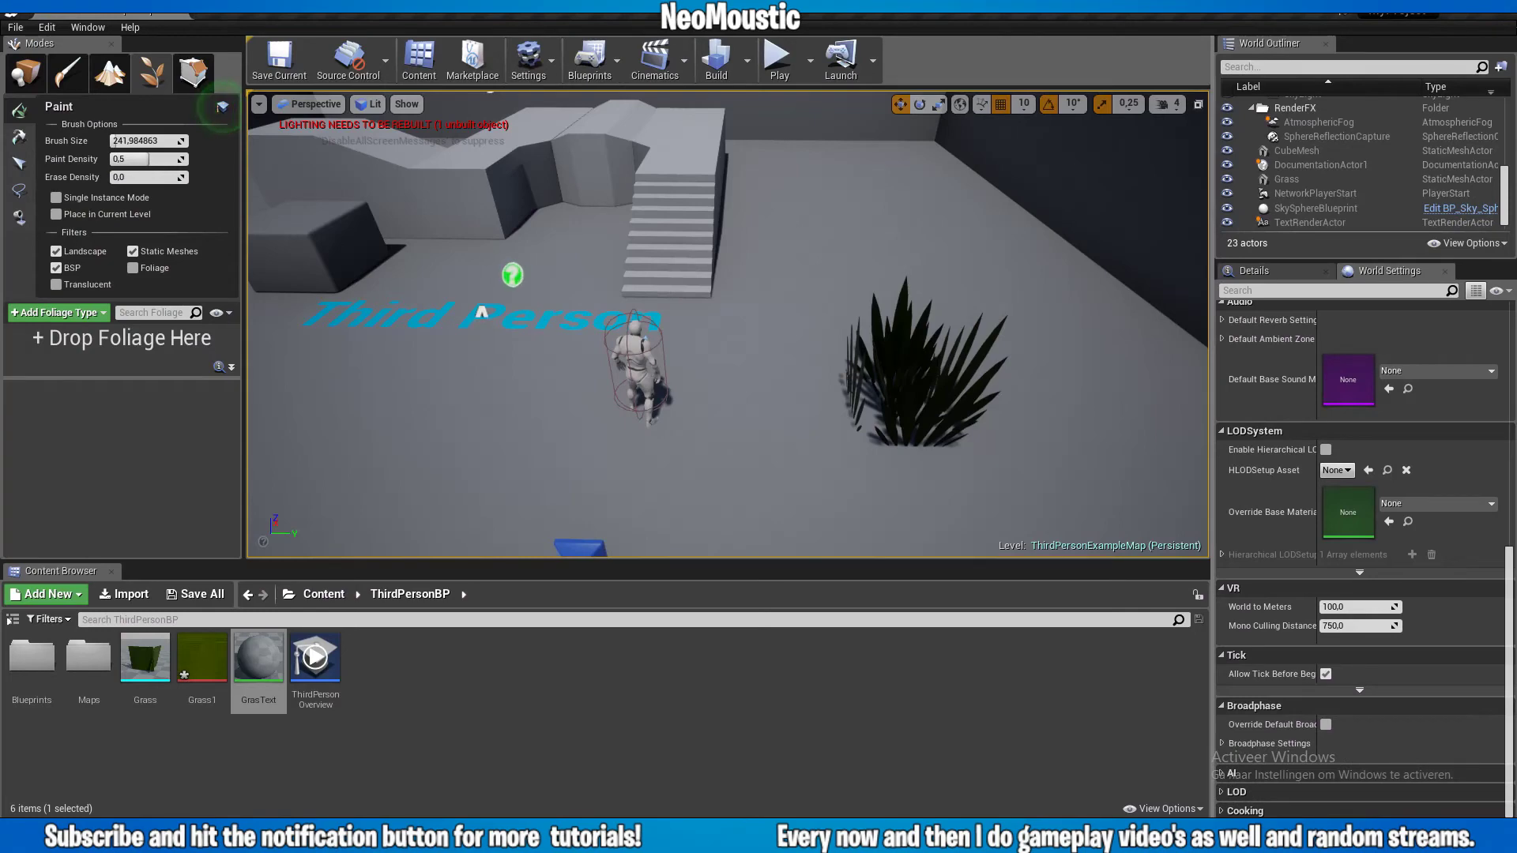
- Play-test the level by walking the character through and around the grass patch to examine its collision and shading, then end the play session
{"action": "right_click_drag", "start_coordinate": [727, 324], "coordinate": [758, 320]}
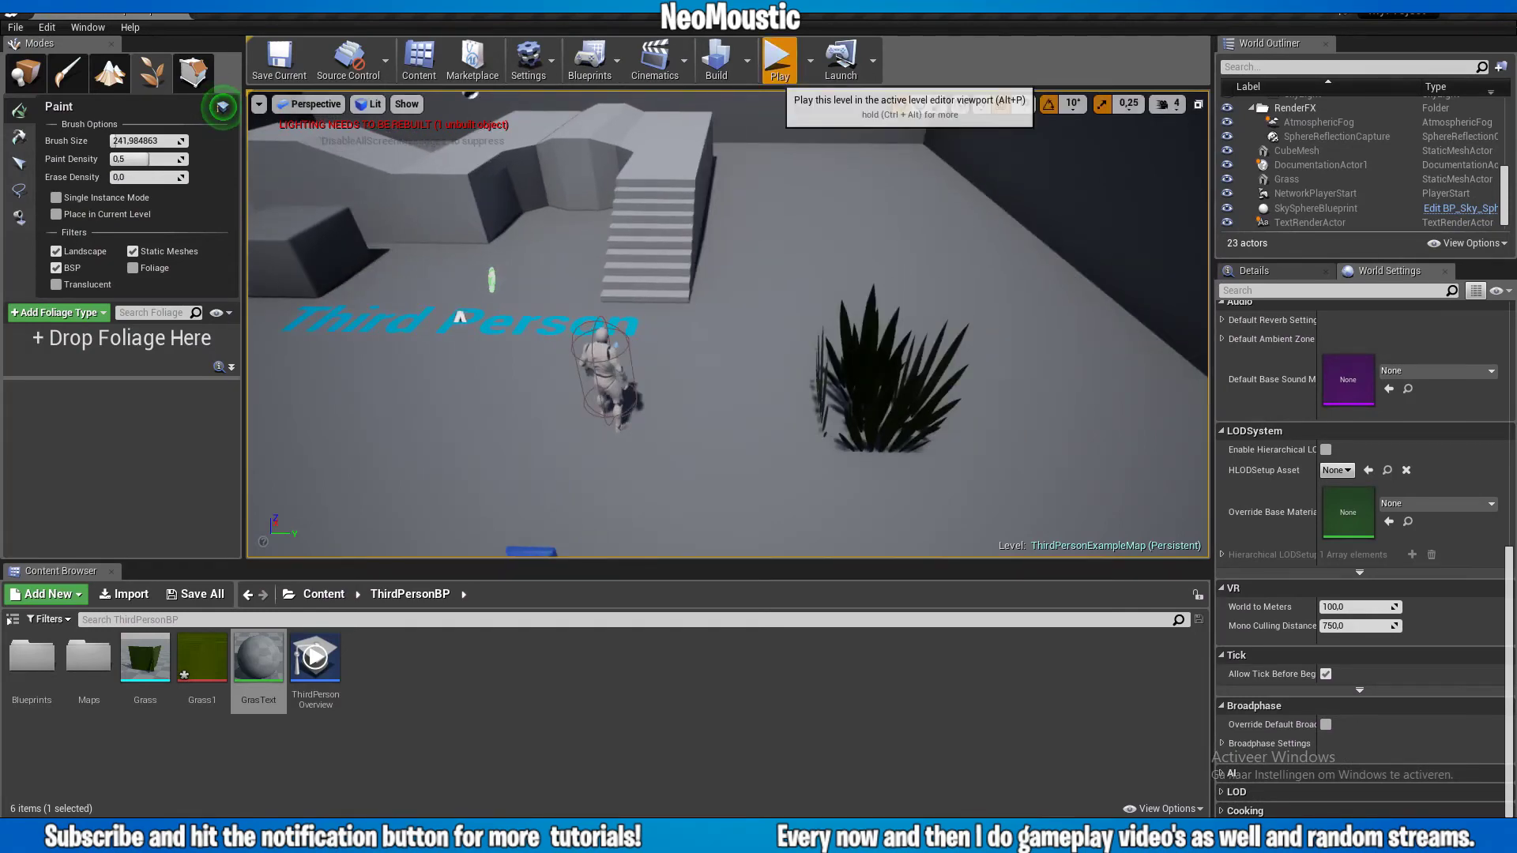
{"action": "left_click", "coordinate": [778, 59]}
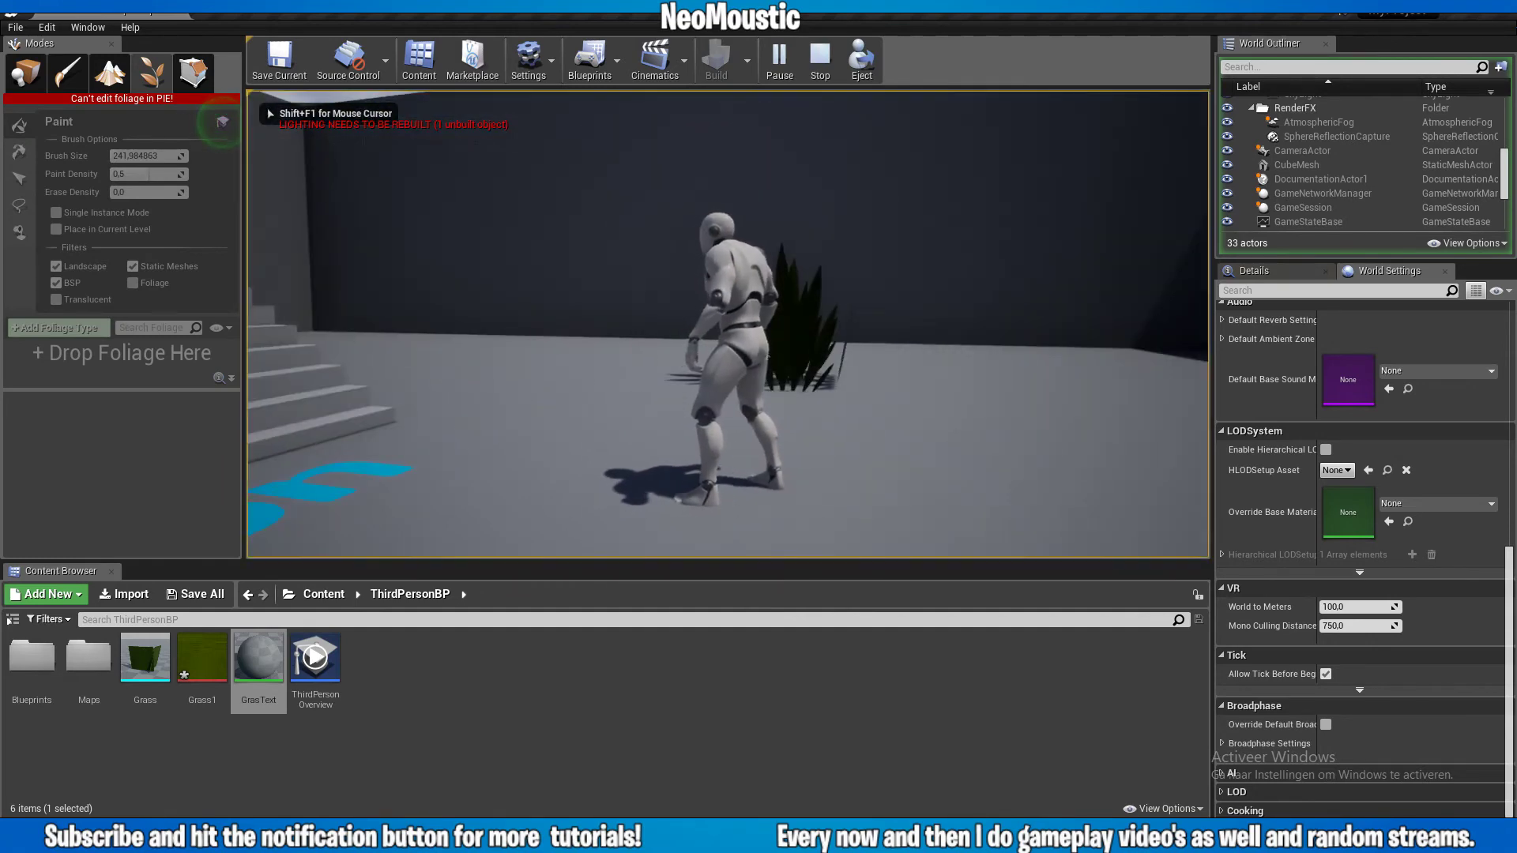
{"action": "key", "text": "w"}
{"action": "key", "text": "w"}
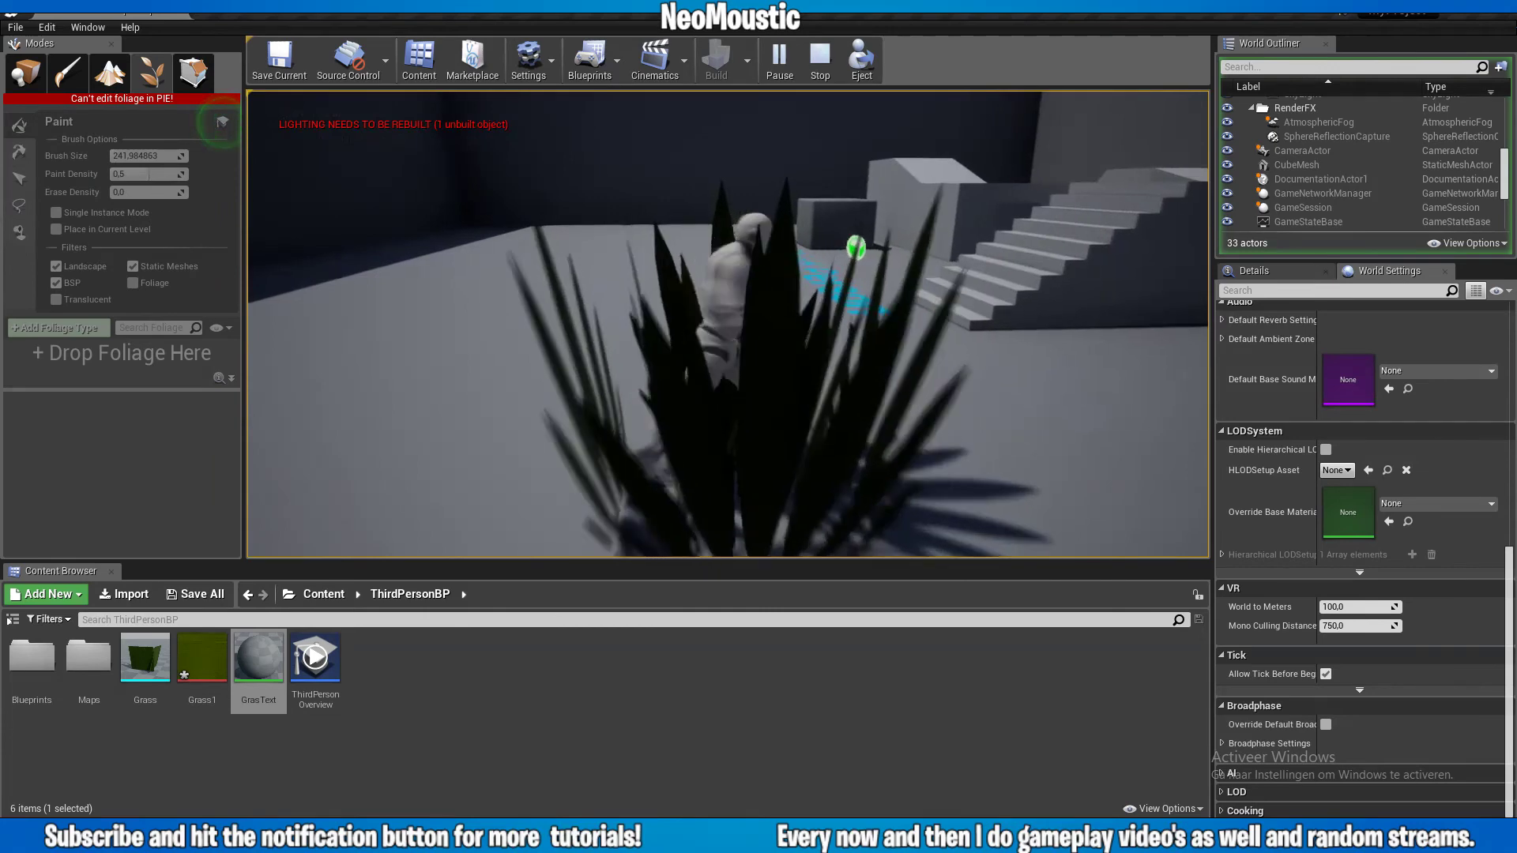
{"action": "key", "text": "w"}
{"action": "key", "text": "w"}
{"action": "key", "text": "w"}
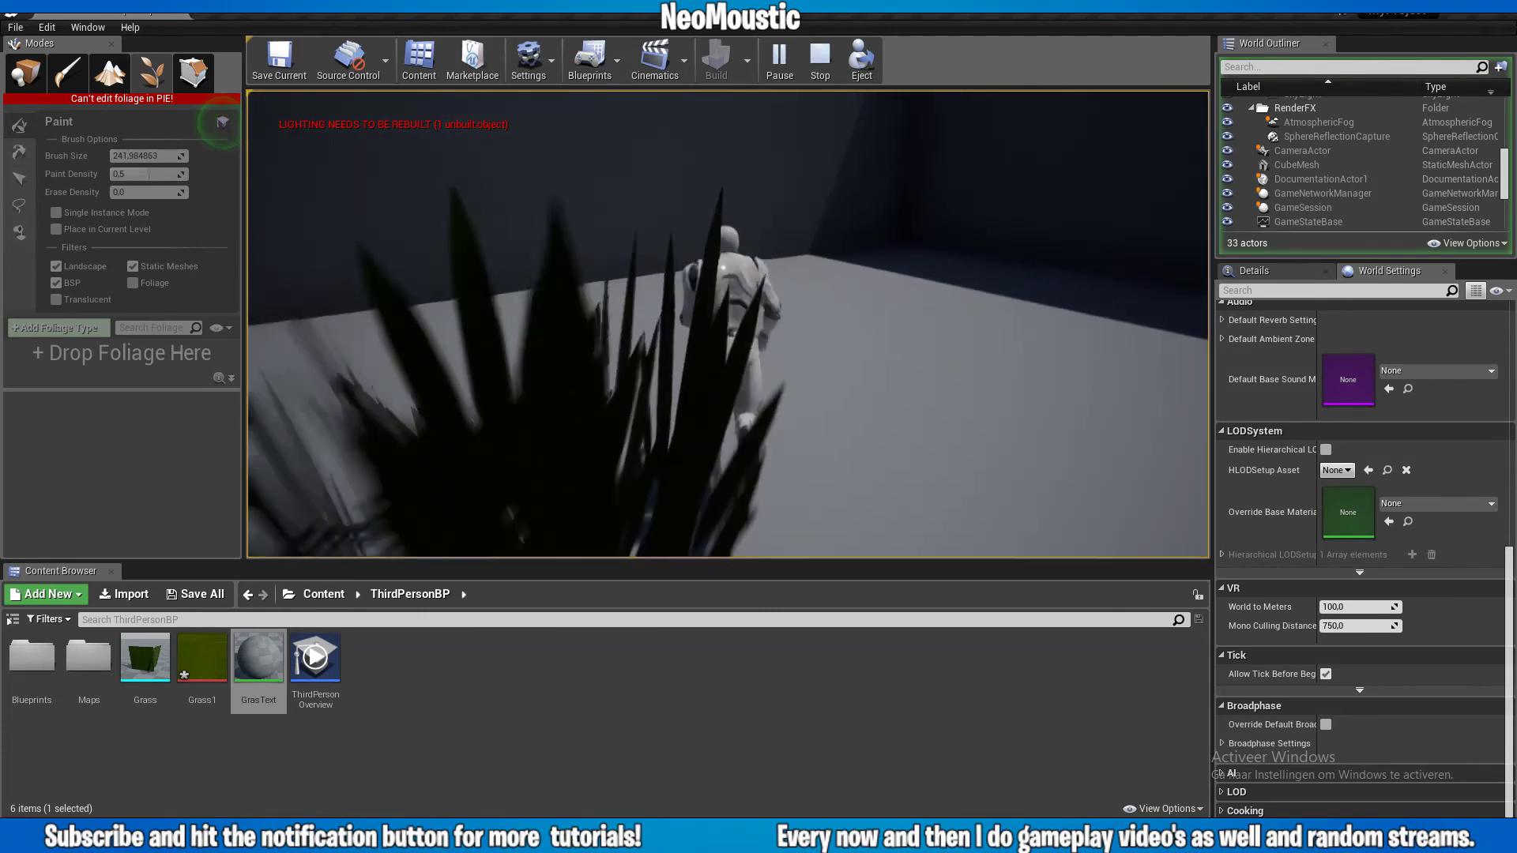
{"action": "key", "text": "w"}
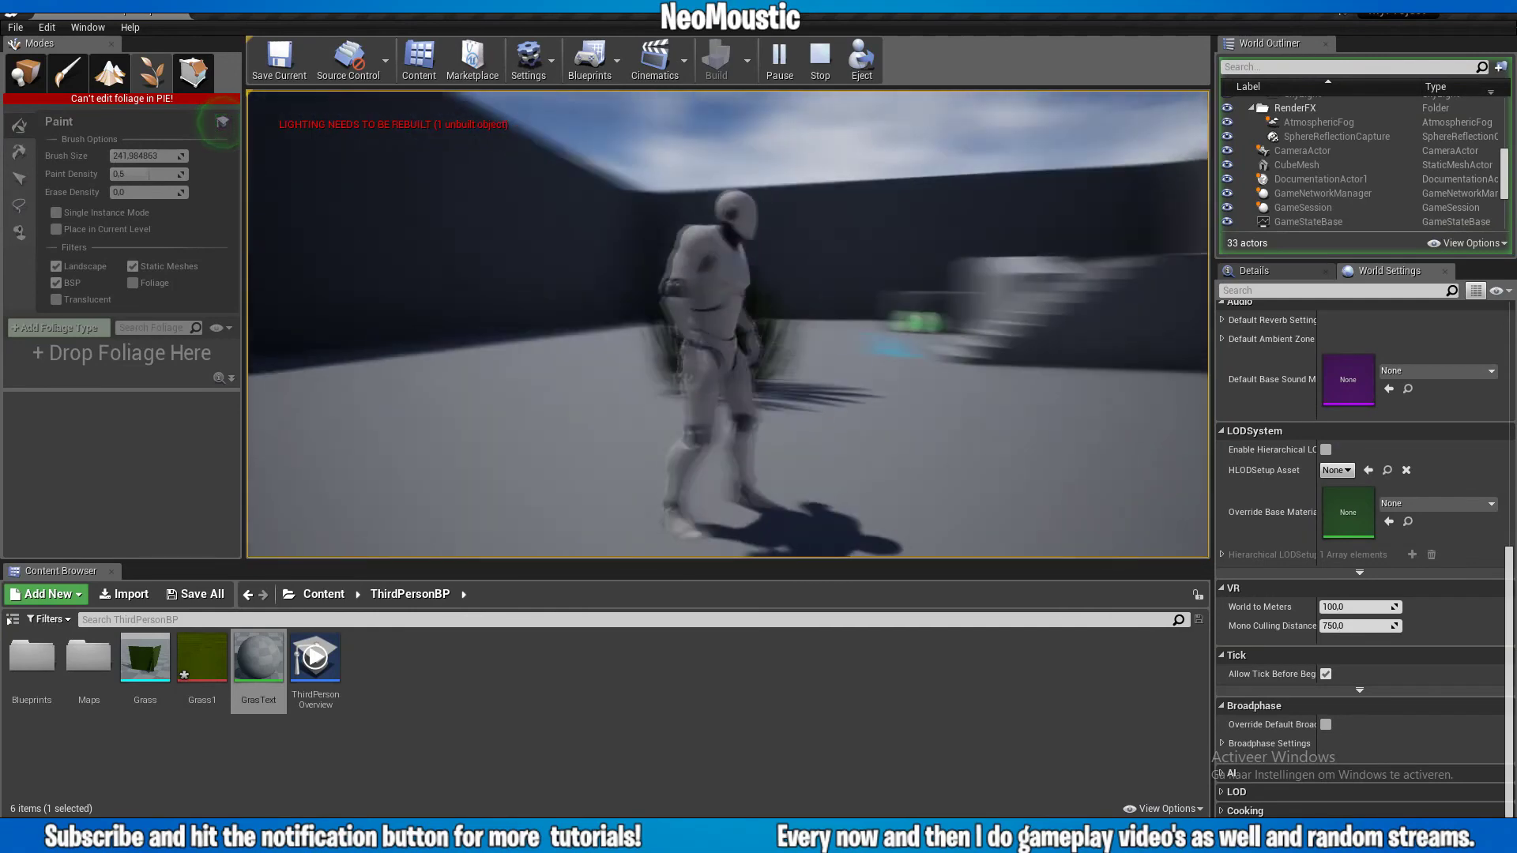
{"action": "key", "text": "w"}
{"action": "key", "text": "w"}
{"action": "key", "text": "w"}
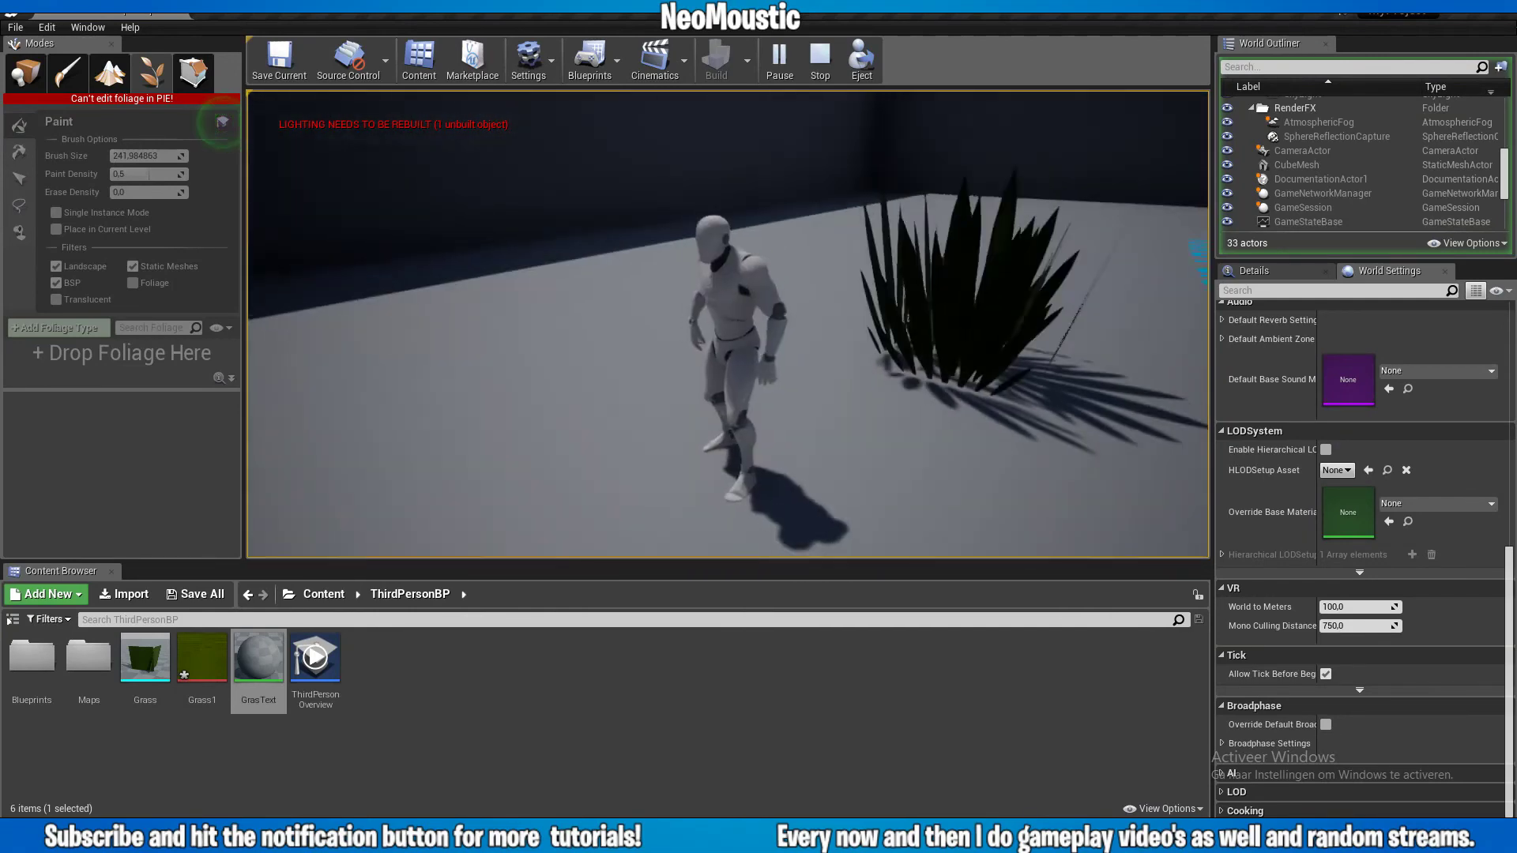
{"action": "key", "text": "Escape"}
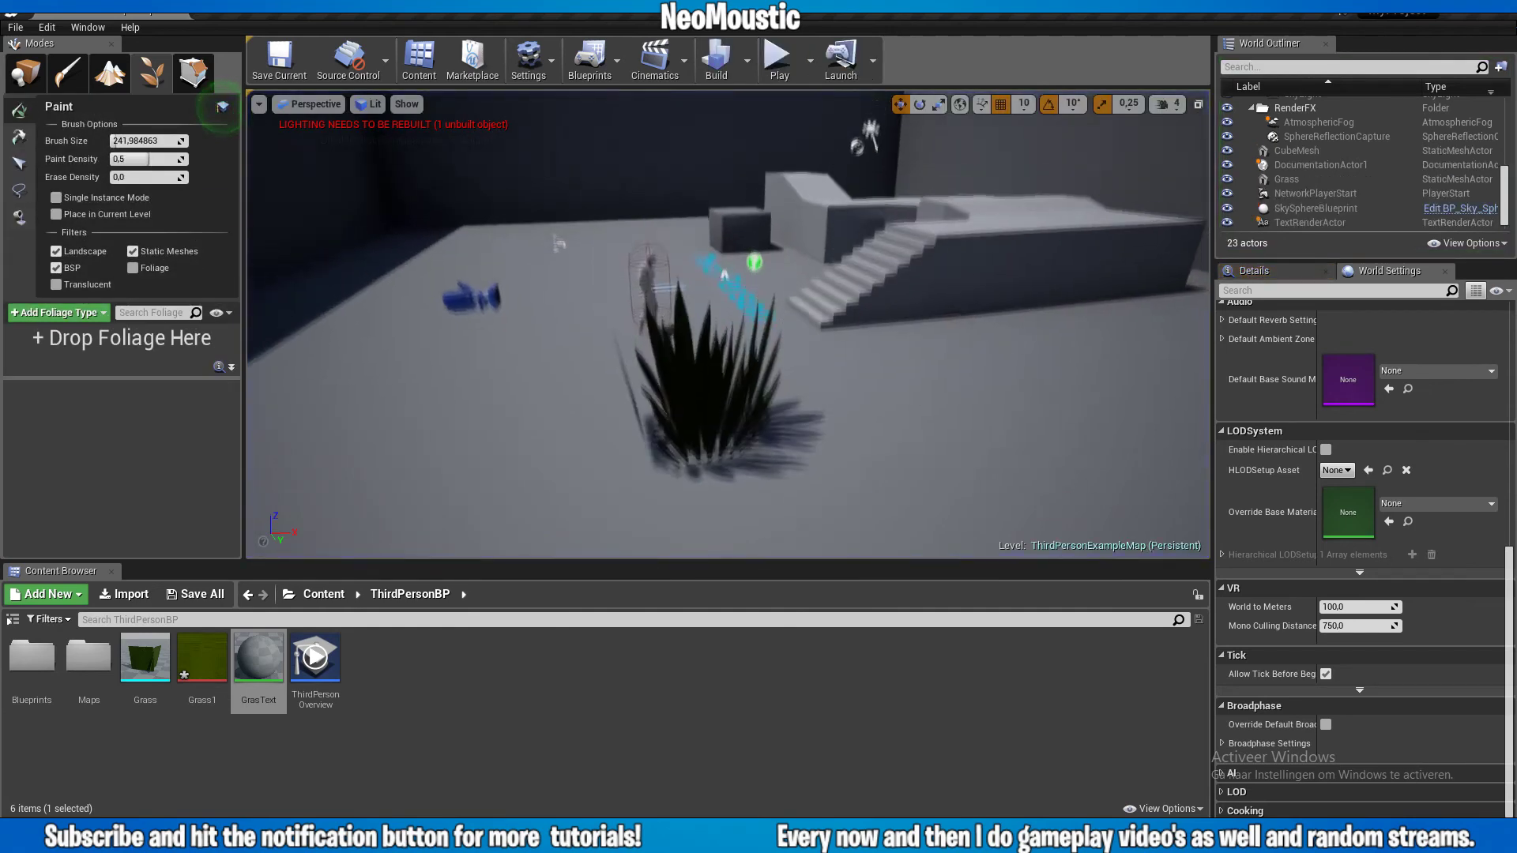